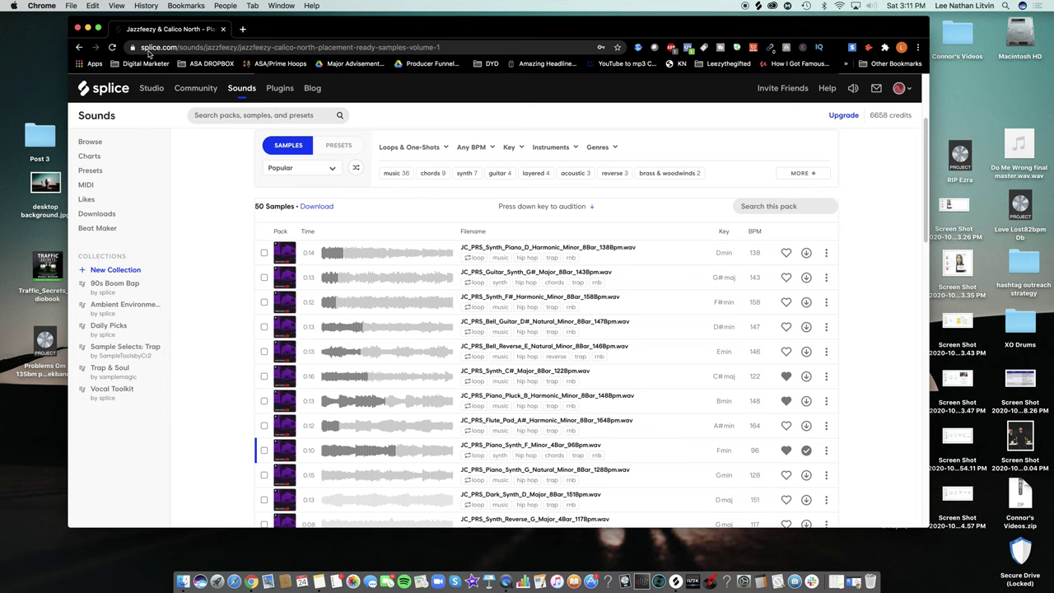
# Preview the piano and synth loops, then download Piano Pluck B and Synth C# Major.
pyautogui.scroll(5, 222, 264)
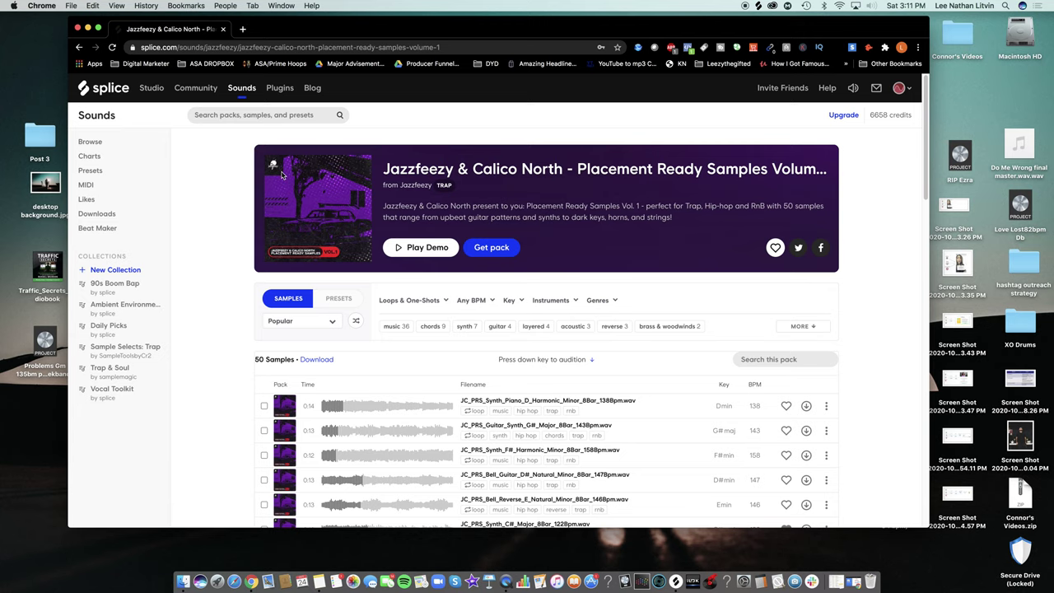
pyautogui.scroll(-4, 297, 247)
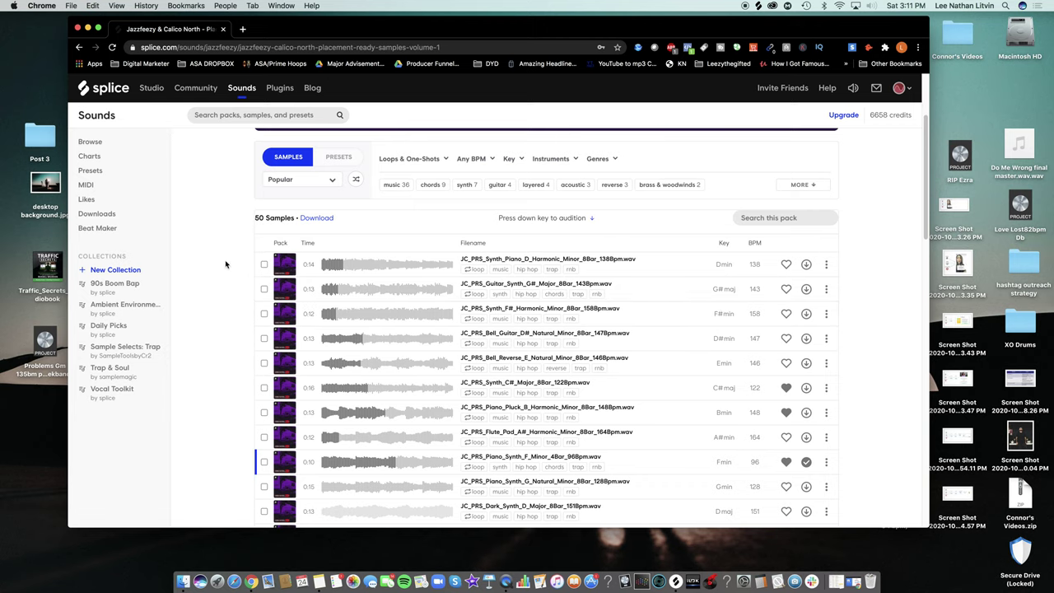
pyautogui.scroll(-1, 226, 264)
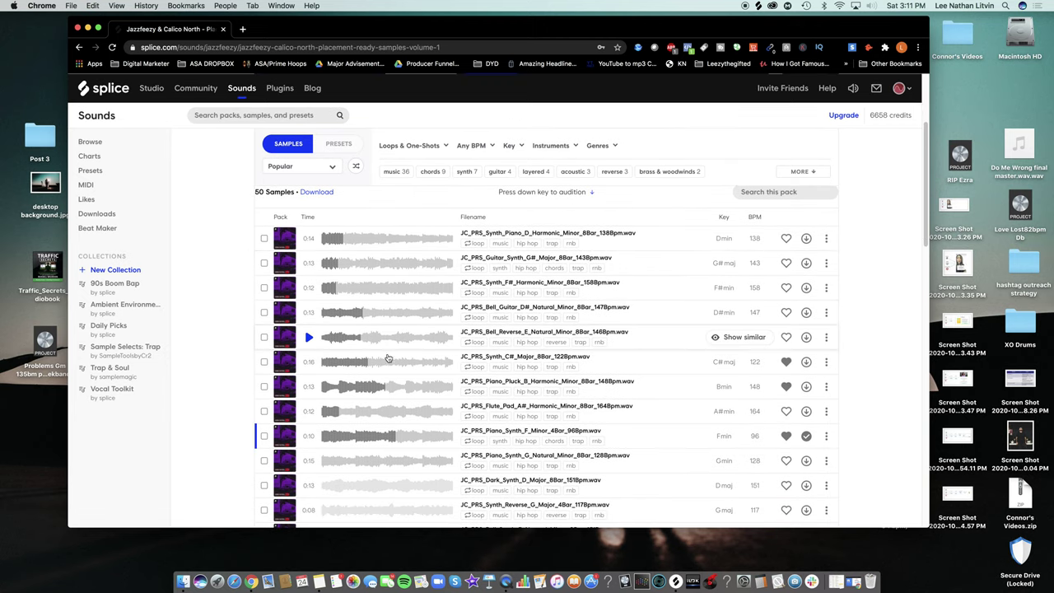
pyautogui.click(307, 437)
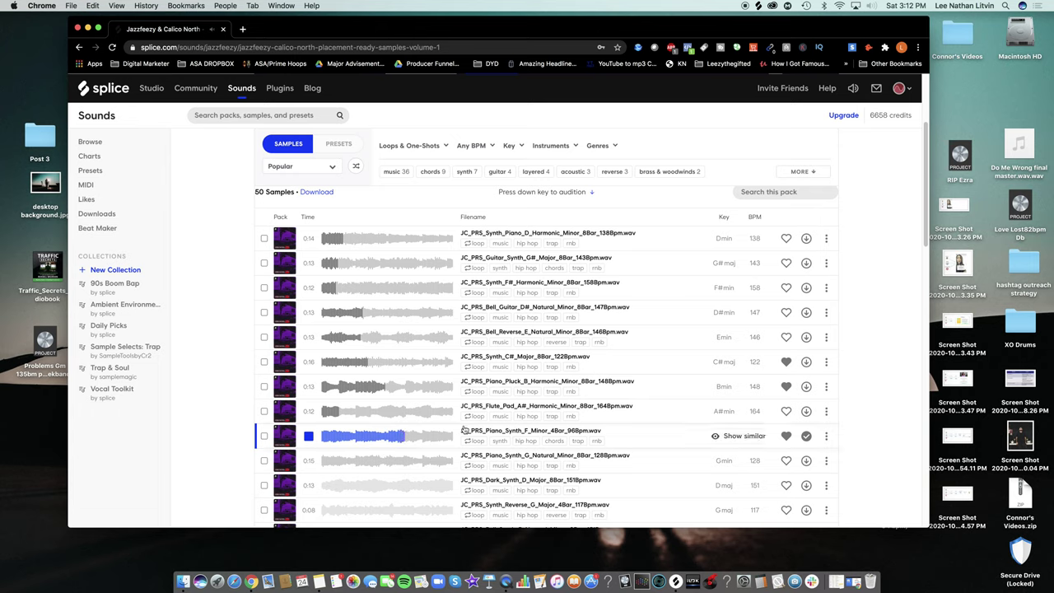
pyautogui.click(308, 388)
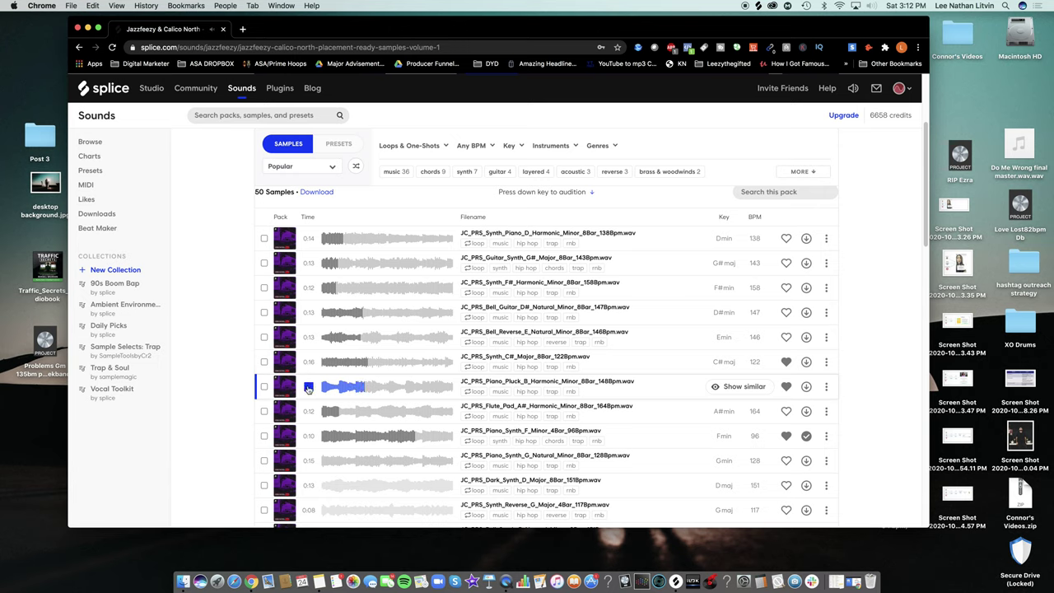
pyautogui.click(307, 363)
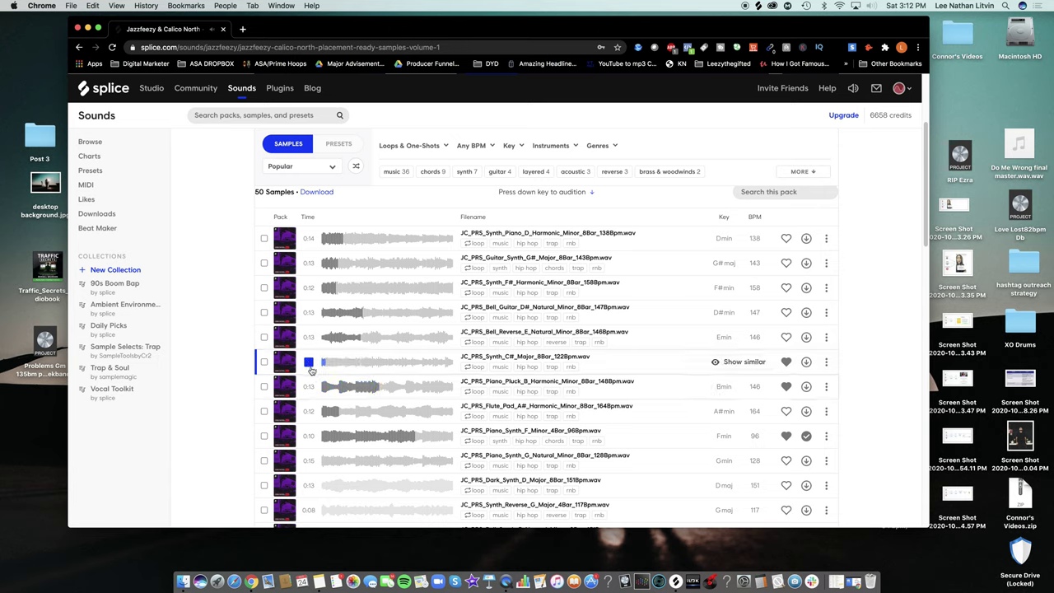
pyautogui.click(806, 383)
pyautogui.click(806, 363)
pyautogui.click(307, 363)
# Preview Bell Guitar D# and Piano Synth G, download Piano Synth G, and open Splice's library.
pyautogui.click(309, 313)
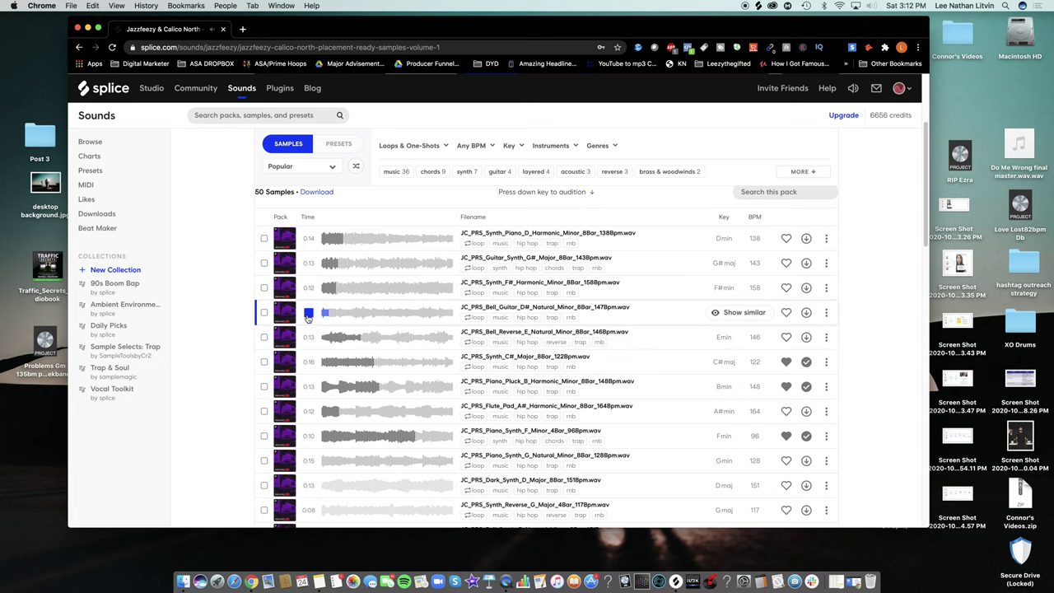
pyautogui.scroll(4, 313, 321)
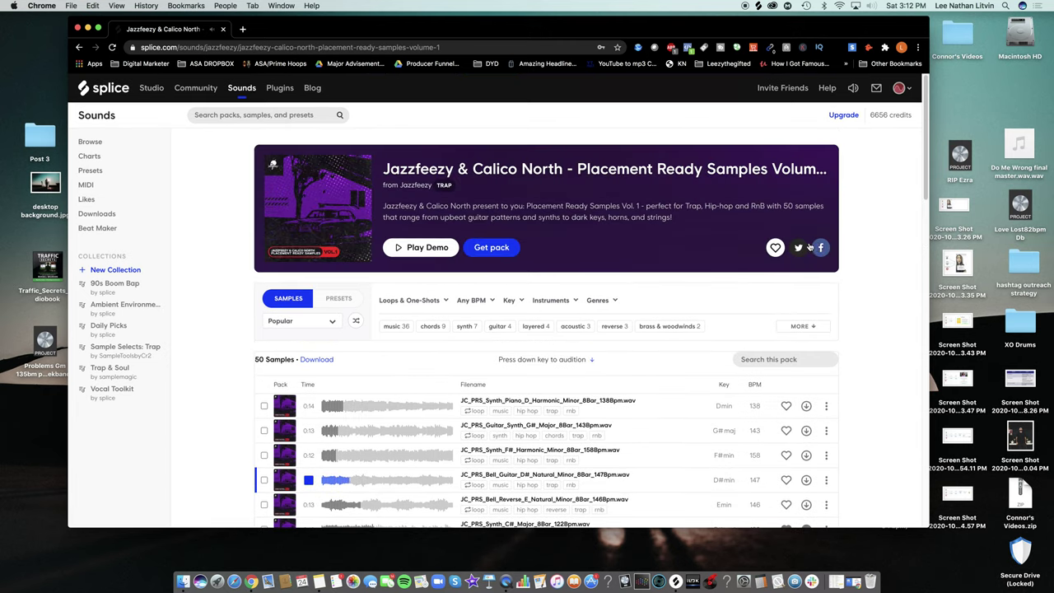
pyautogui.scroll(-5, 376, 302)
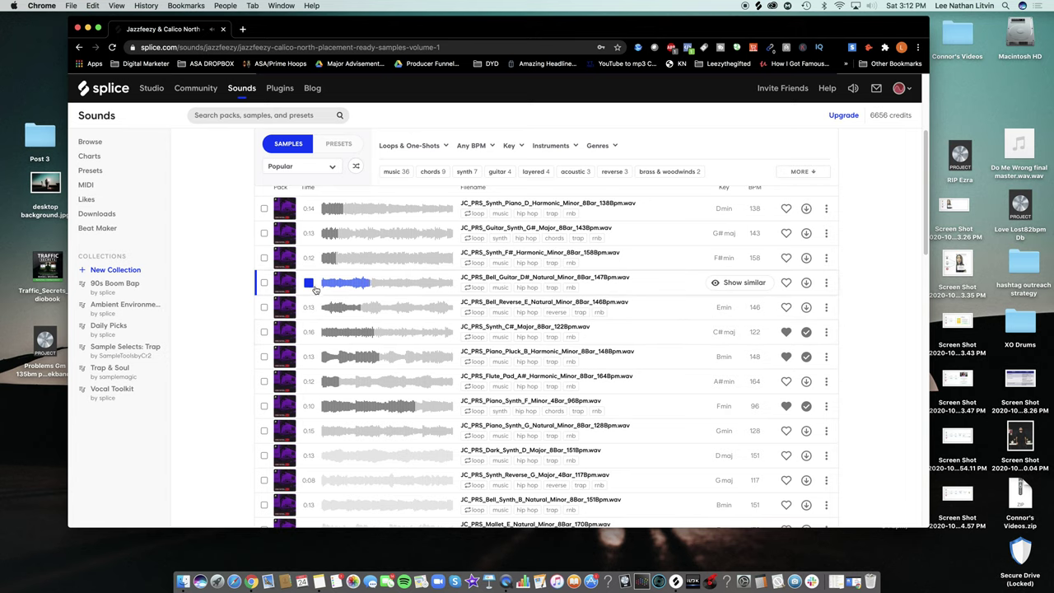
pyautogui.scroll(-4, 340, 290)
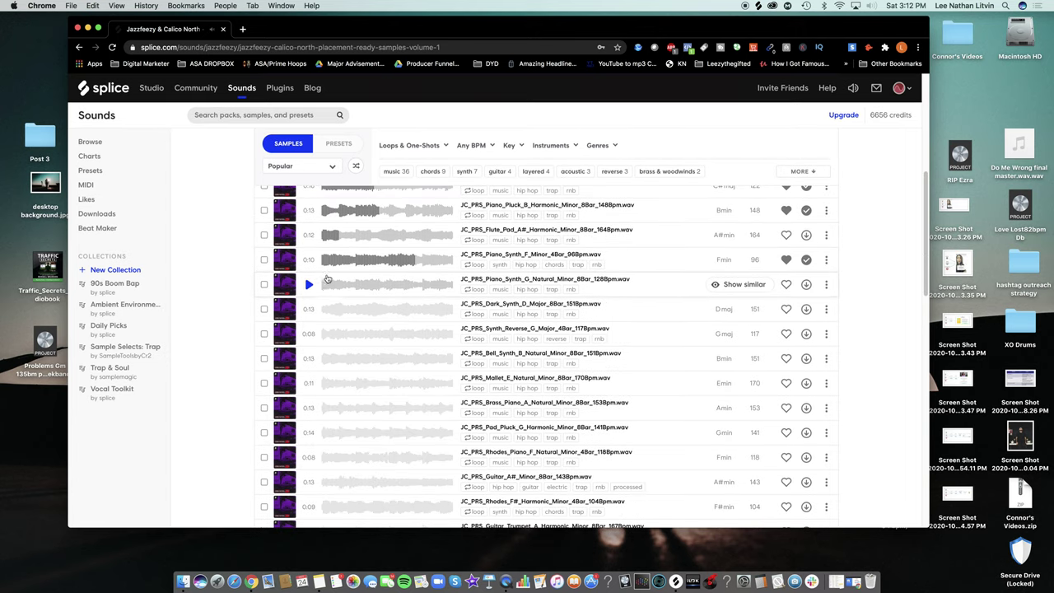
pyautogui.click(309, 286)
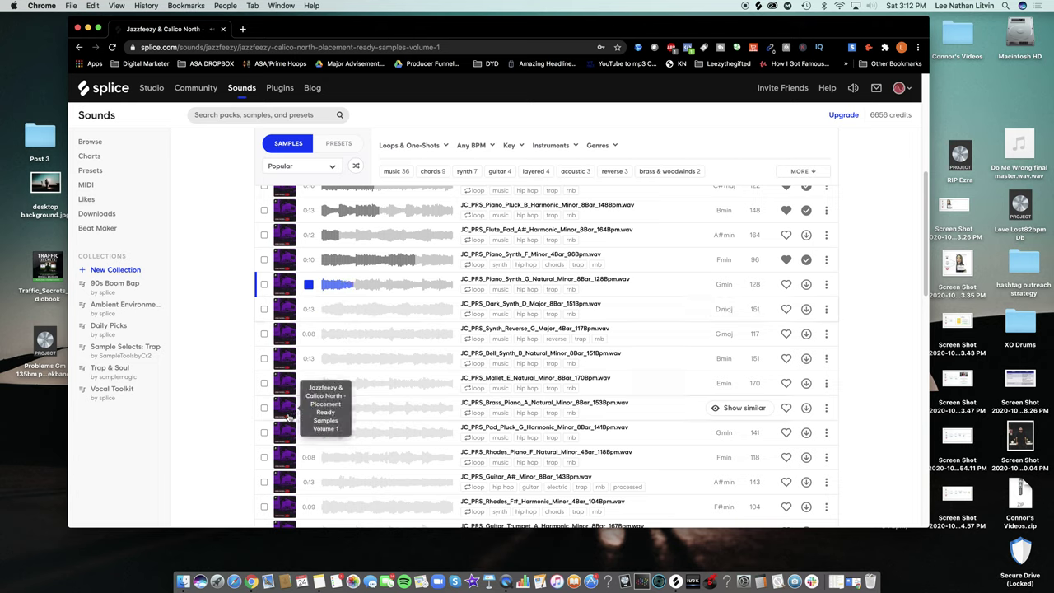
pyautogui.click(807, 285)
pyautogui.click(307, 284)
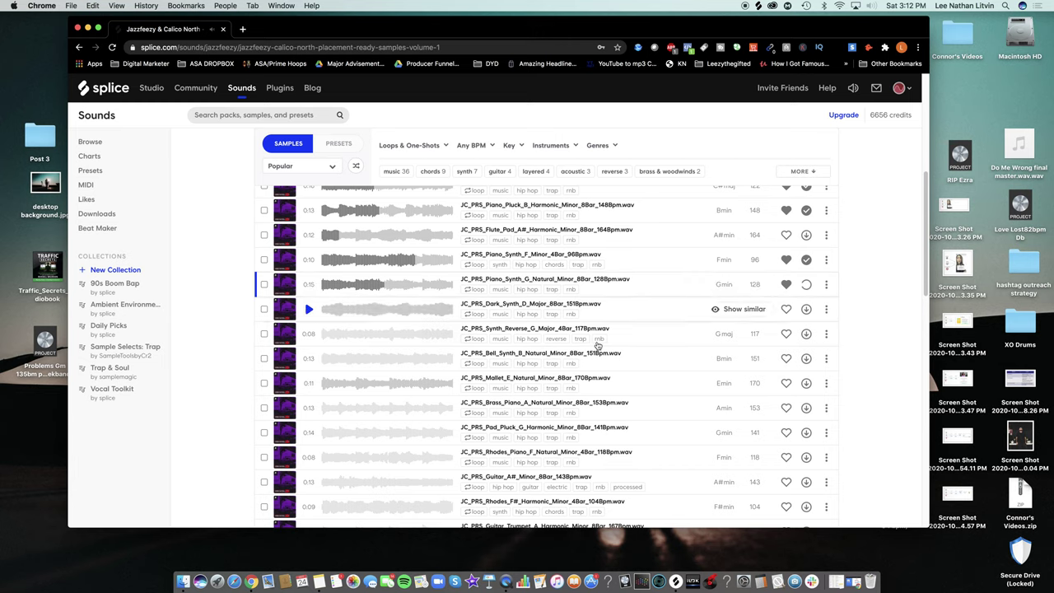
pyautogui.click(676, 581)
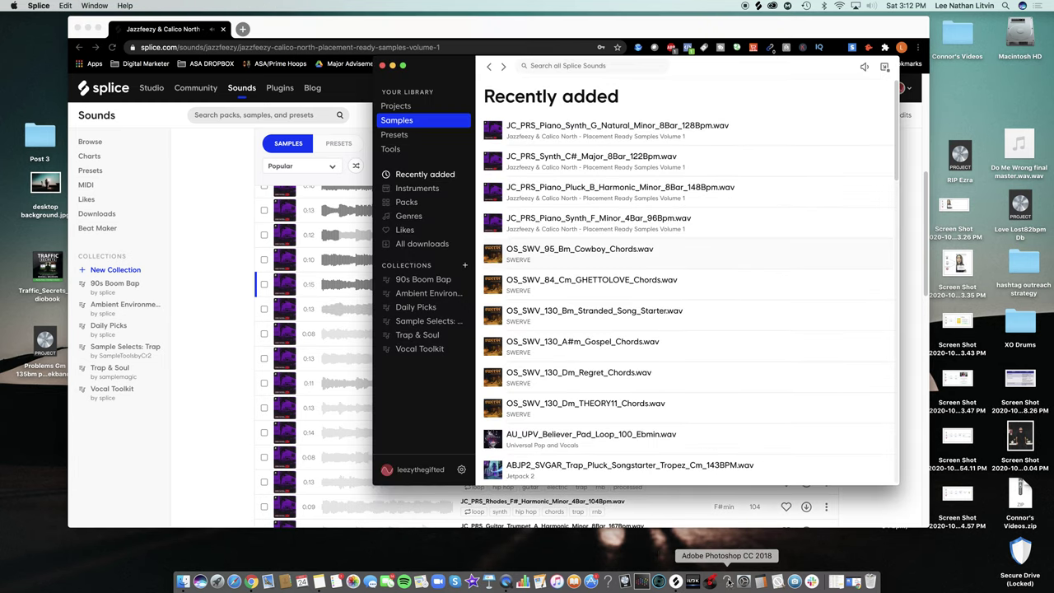
# Launch Logic, move the Splice library window right, and bring the Love Lost project forward.
pyautogui.click(624, 581)
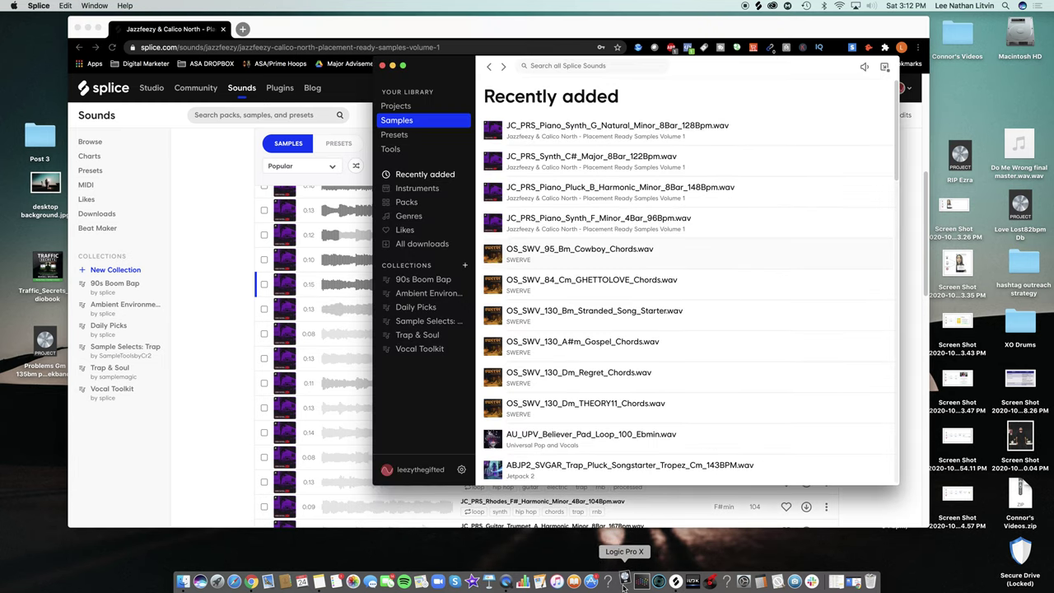
pyautogui.moveTo(487, 54); pyautogui.dragTo(563, 71)
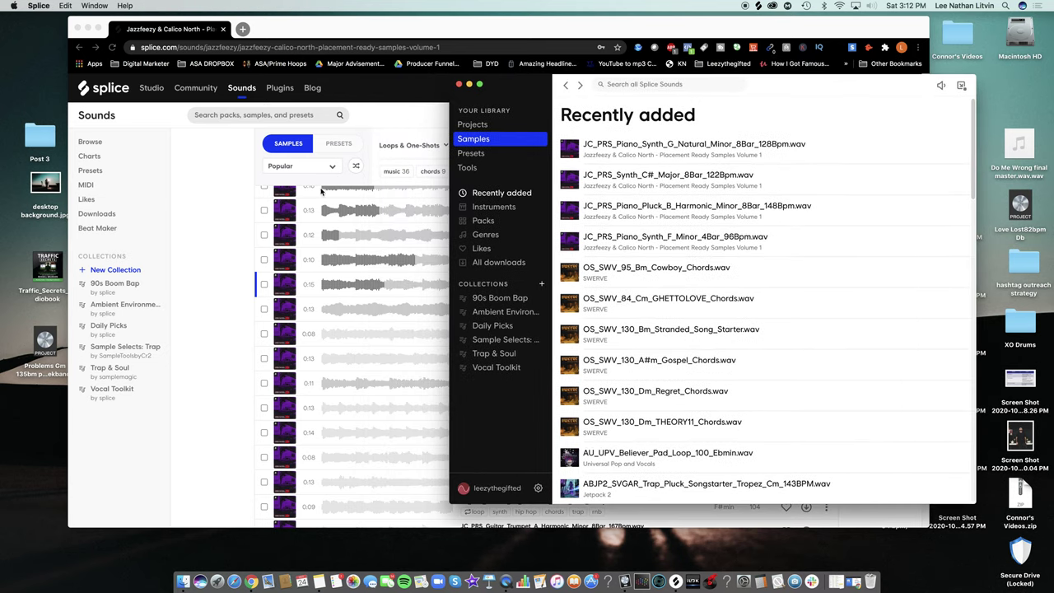
pyautogui.click(200, 212)
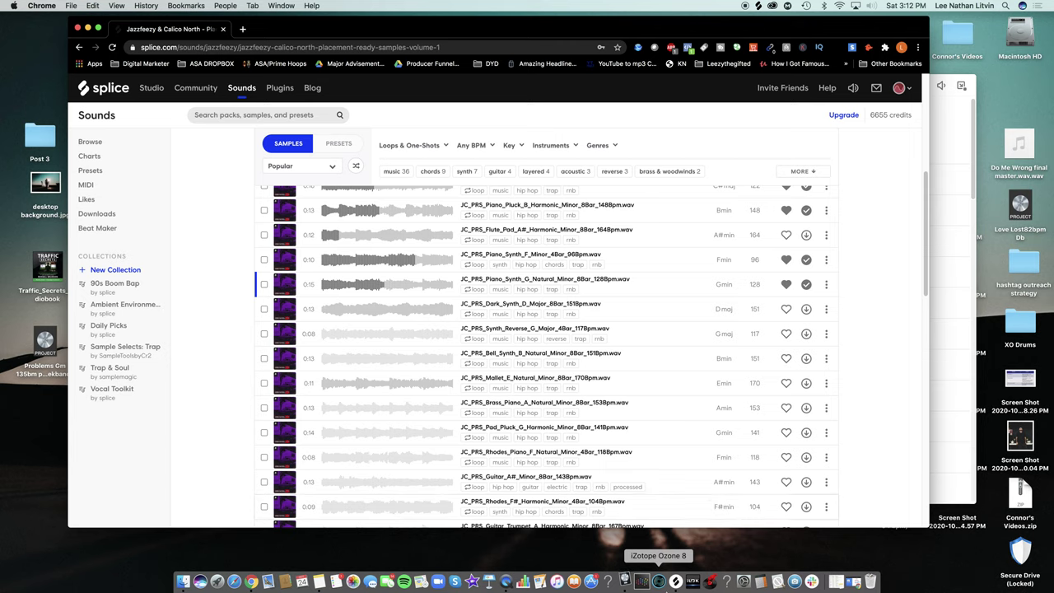
pyautogui.click(675, 581)
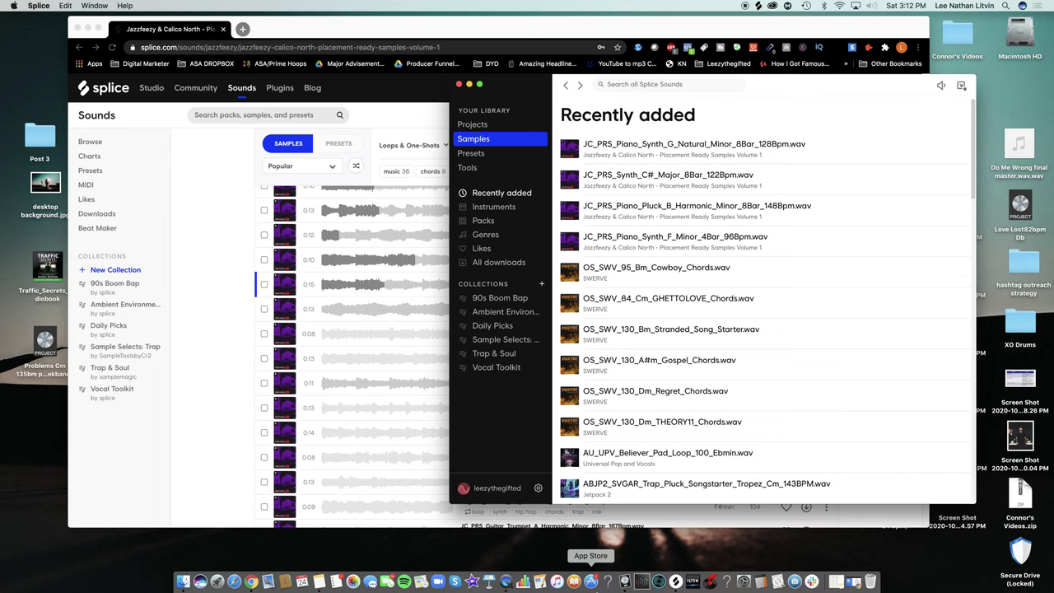
pyautogui.click(624, 581)
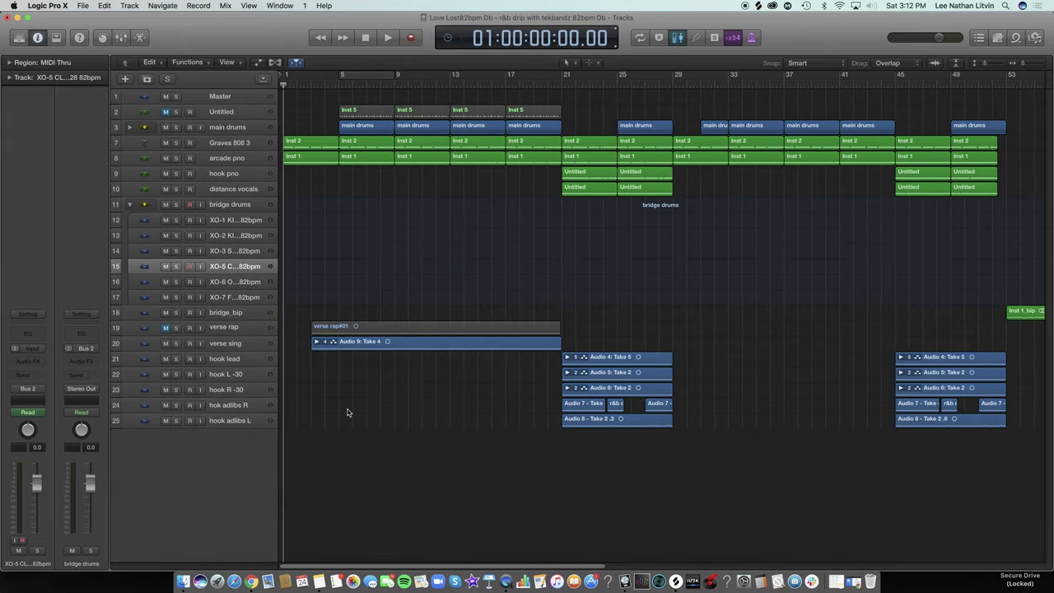
# Discard the old beat and create an Empty Project with a single audio track, Audio 1.
pyautogui.press('super+w')
pyautogui.click(510, 196)
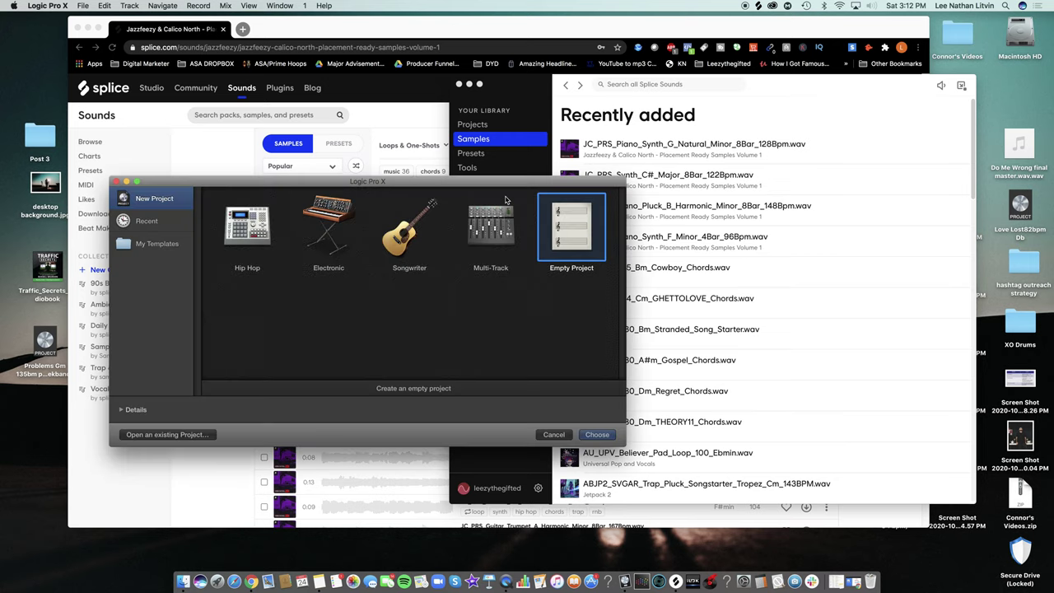
pyautogui.doubleClick(566, 224)
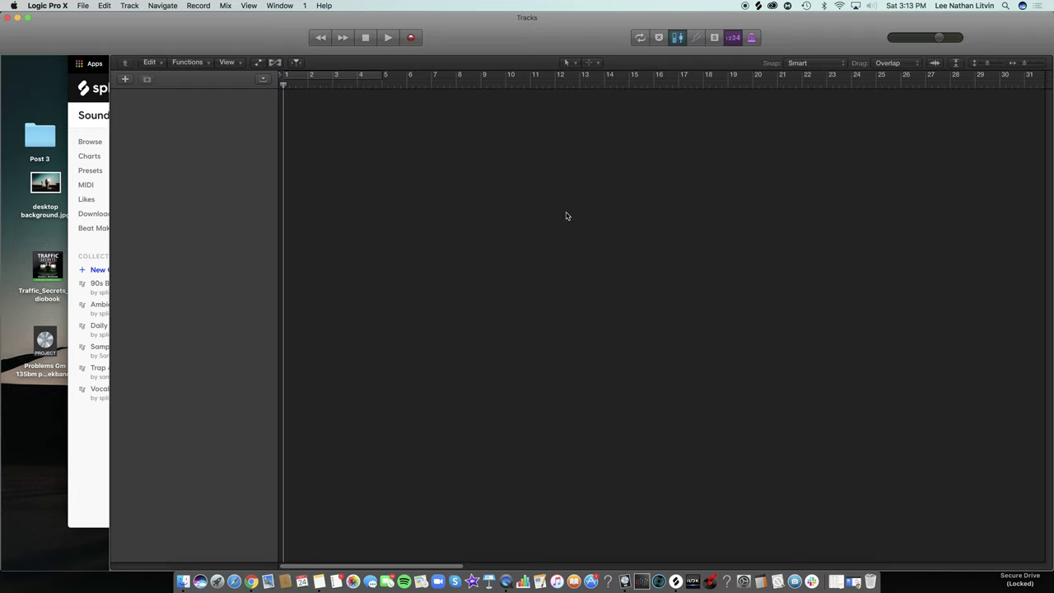
pyautogui.click(517, 48)
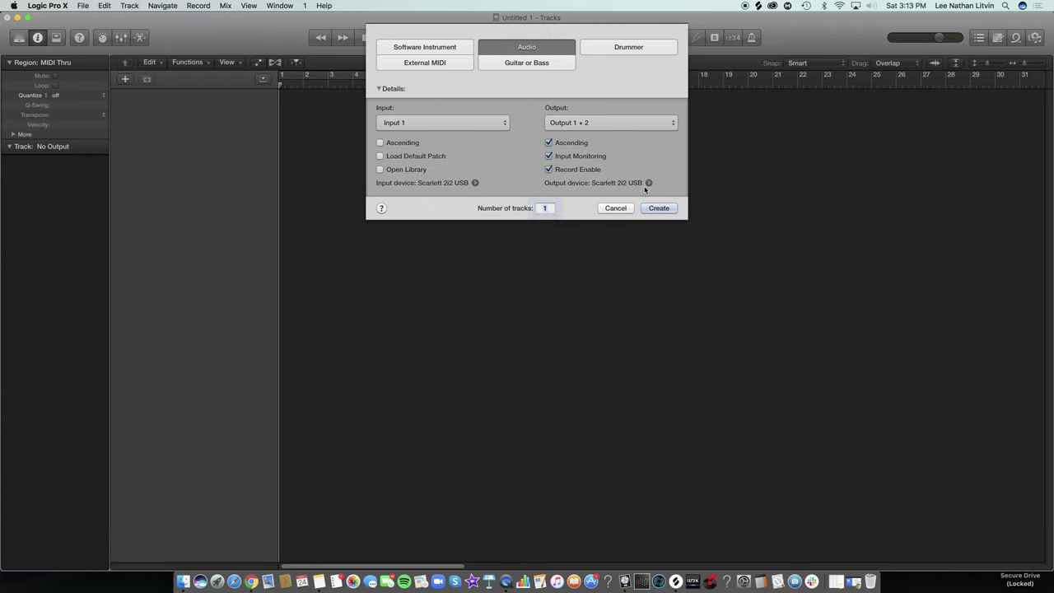
pyautogui.click(658, 208)
pyautogui.hotkey('ctrl', 'Up')
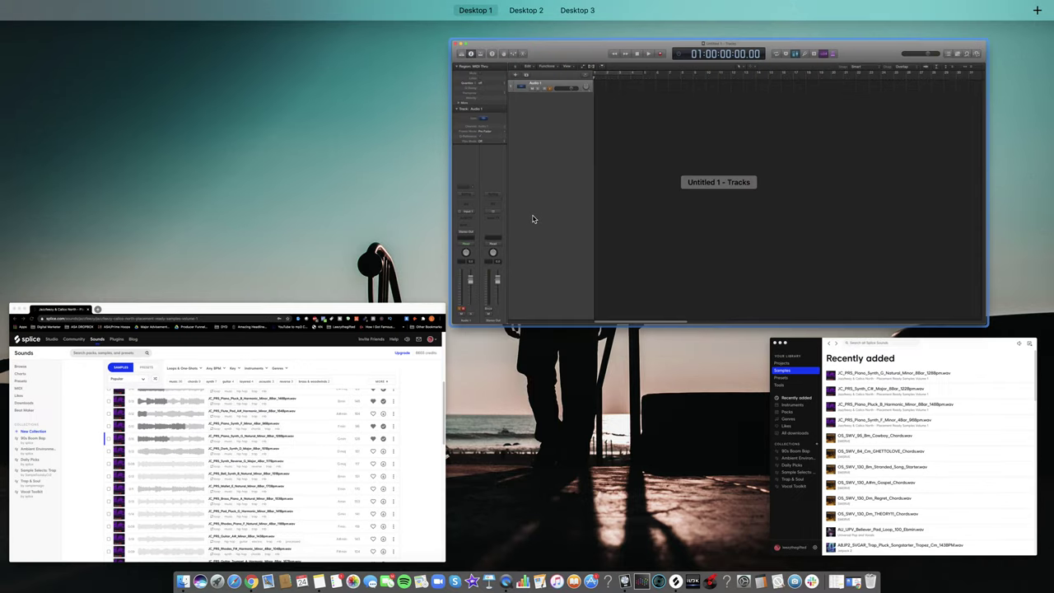
# Compare the Piano Synth G, Synth C#, Pluck B and F Minor loops, then drag Piano Synth G into Logic.
pyautogui.click(894, 469)
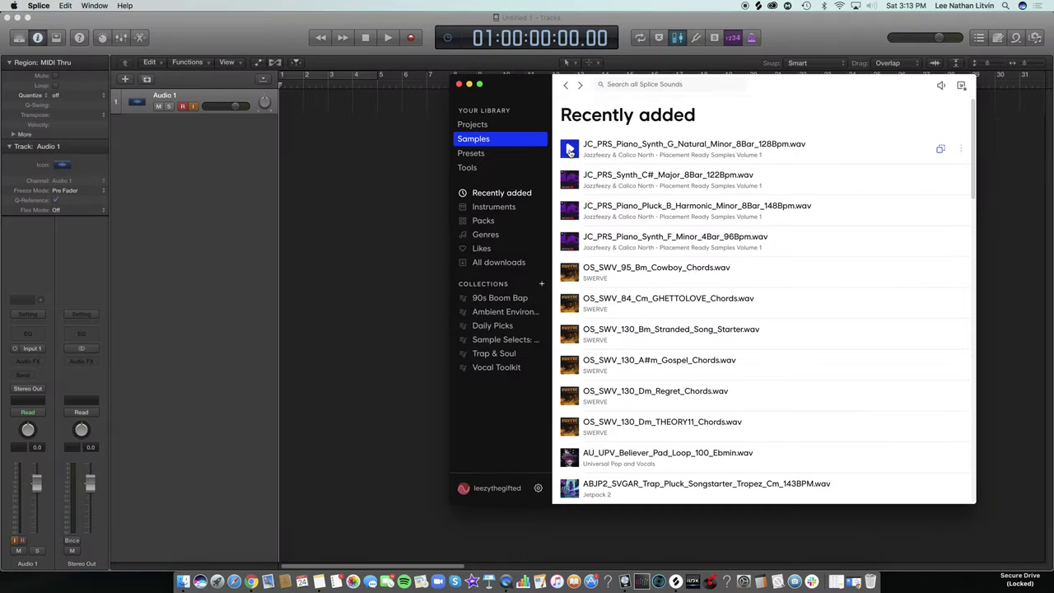
pyautogui.click(568, 148)
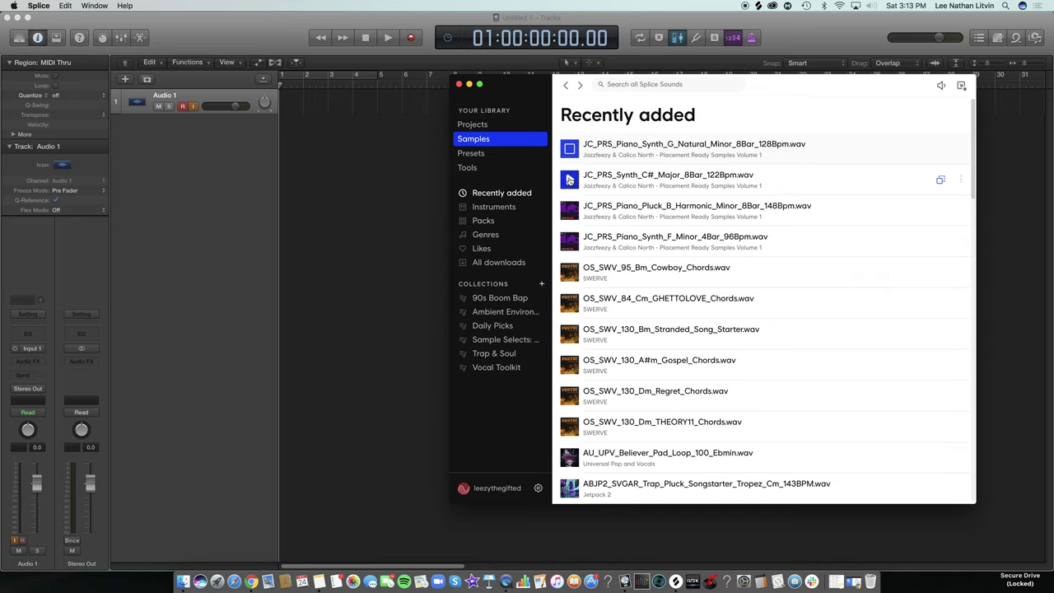
pyautogui.click(569, 180)
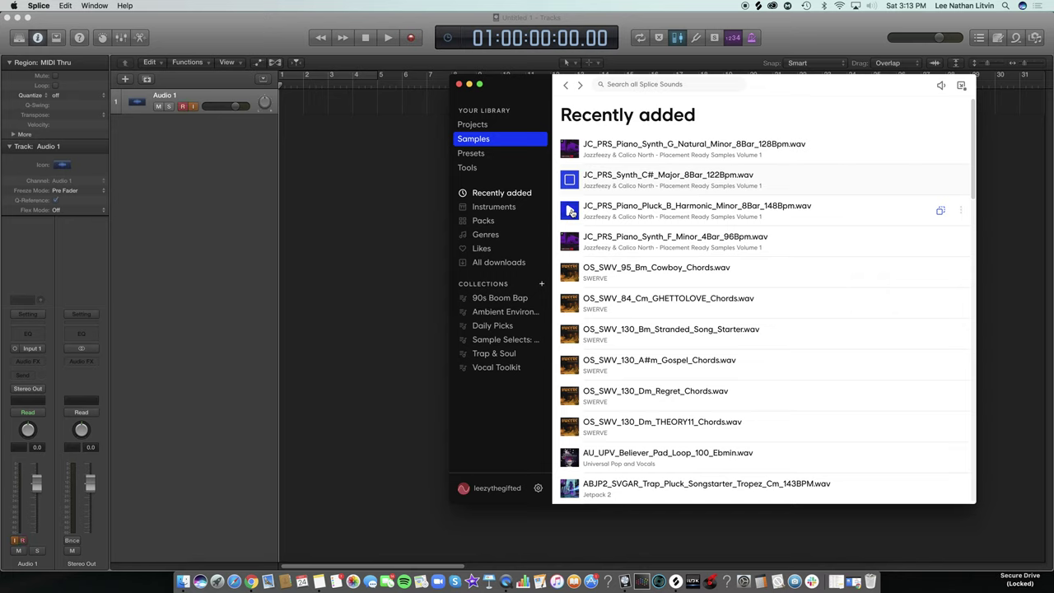
pyautogui.click(570, 210)
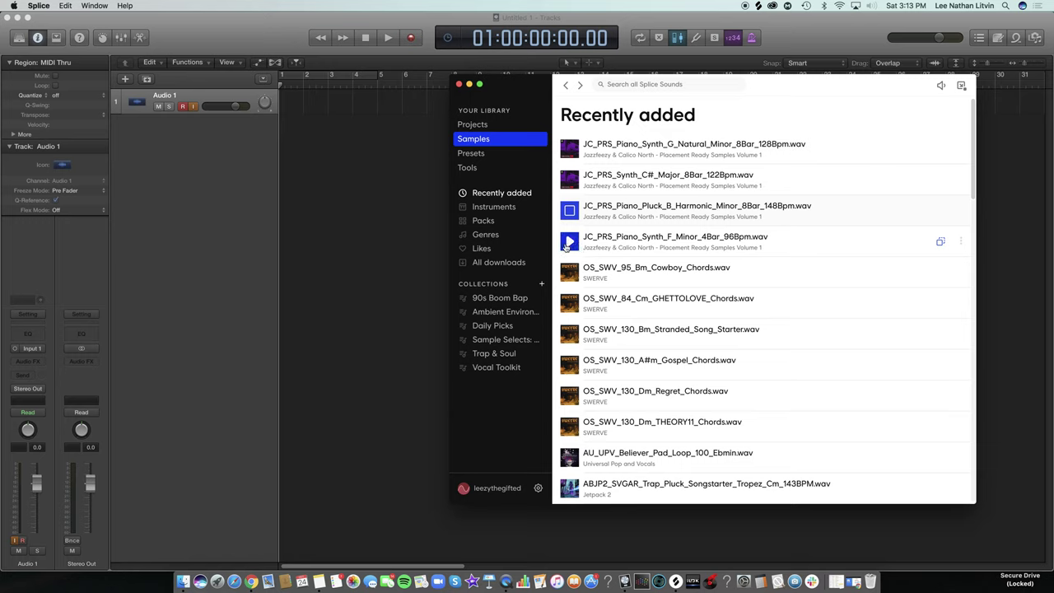
pyautogui.click(568, 242)
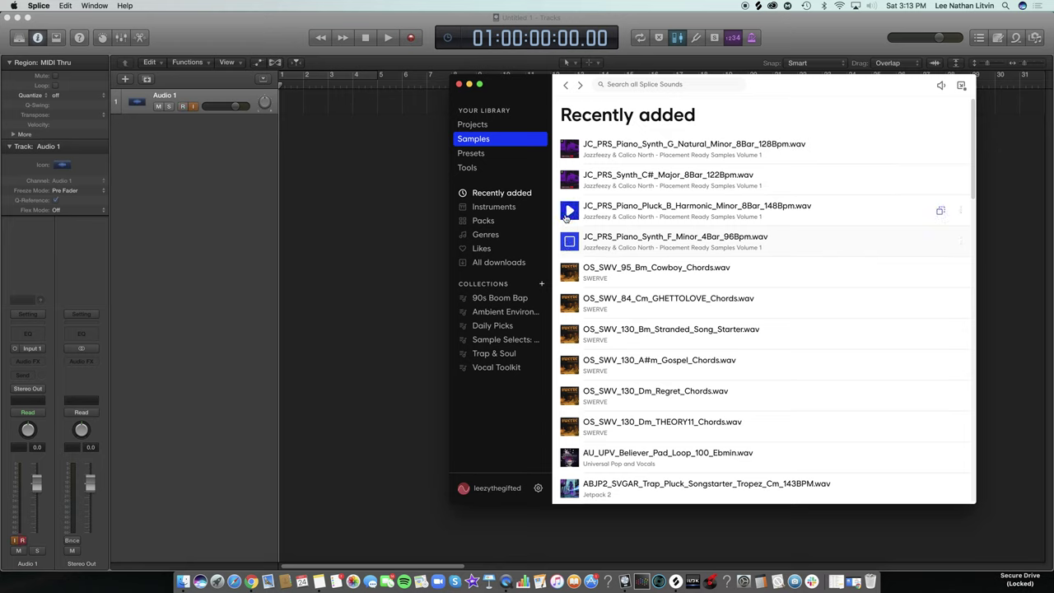
pyautogui.click(567, 216)
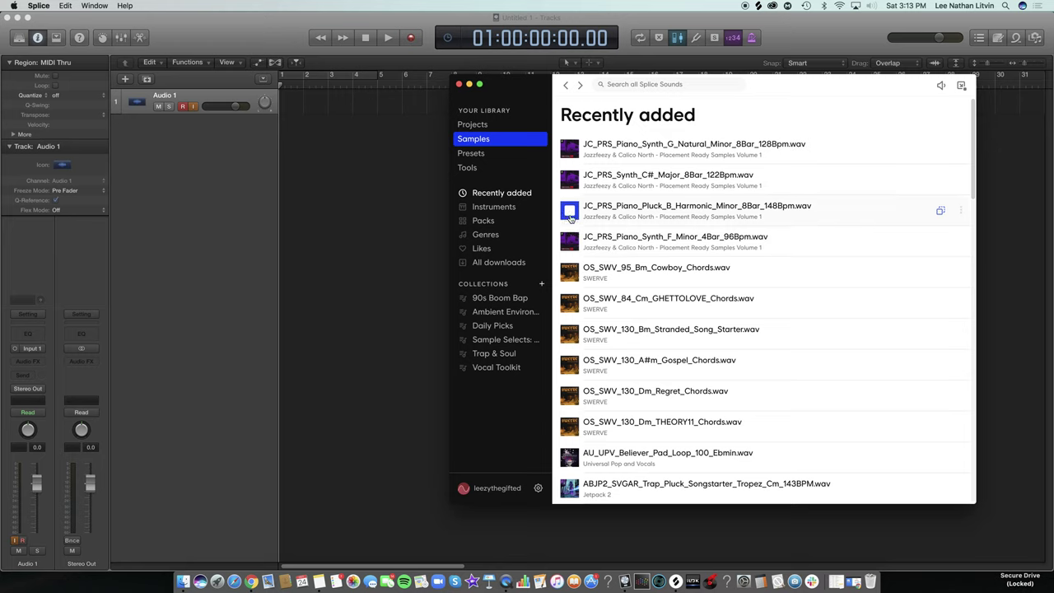
pyautogui.click(569, 179)
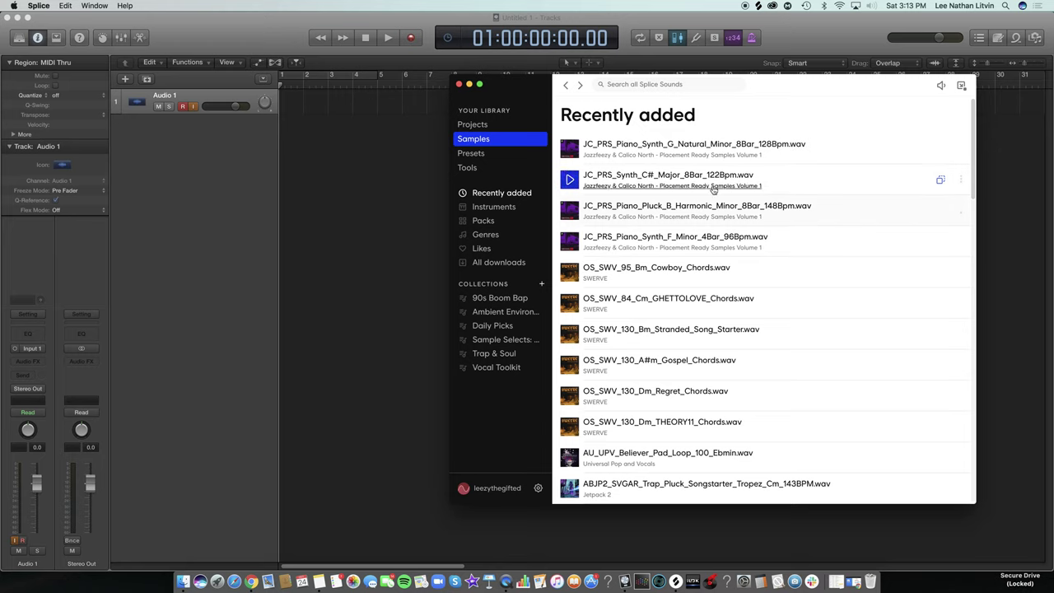
pyautogui.click(568, 148)
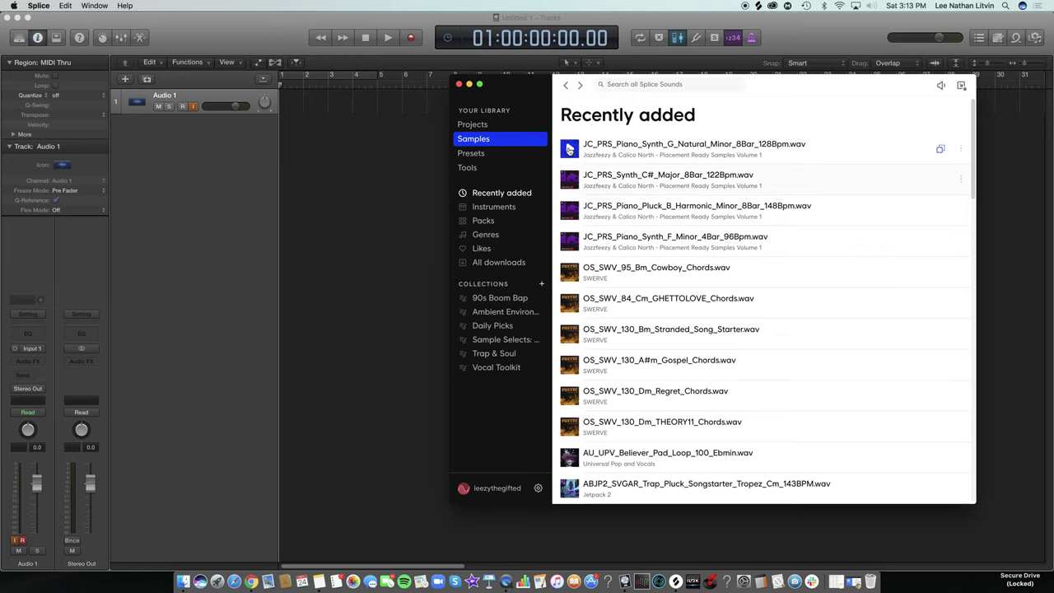
pyautogui.moveTo(568, 148); pyautogui.dragTo(283, 167)
# Switch the LCD to Beats & Project to show bars, beats, tempo and key.
pyautogui.click(346, 171)
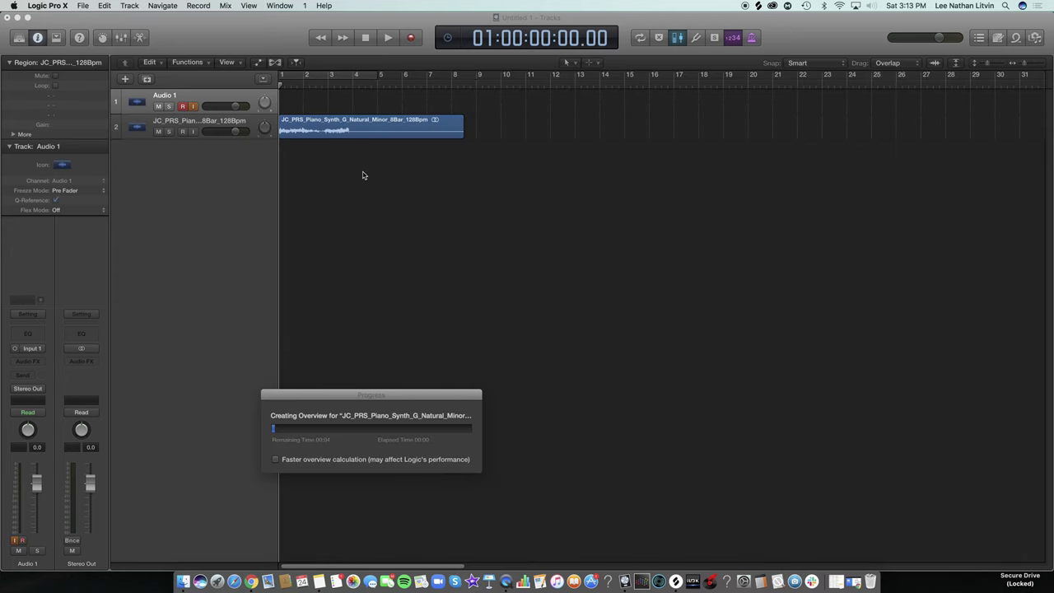
pyautogui.click(446, 39)
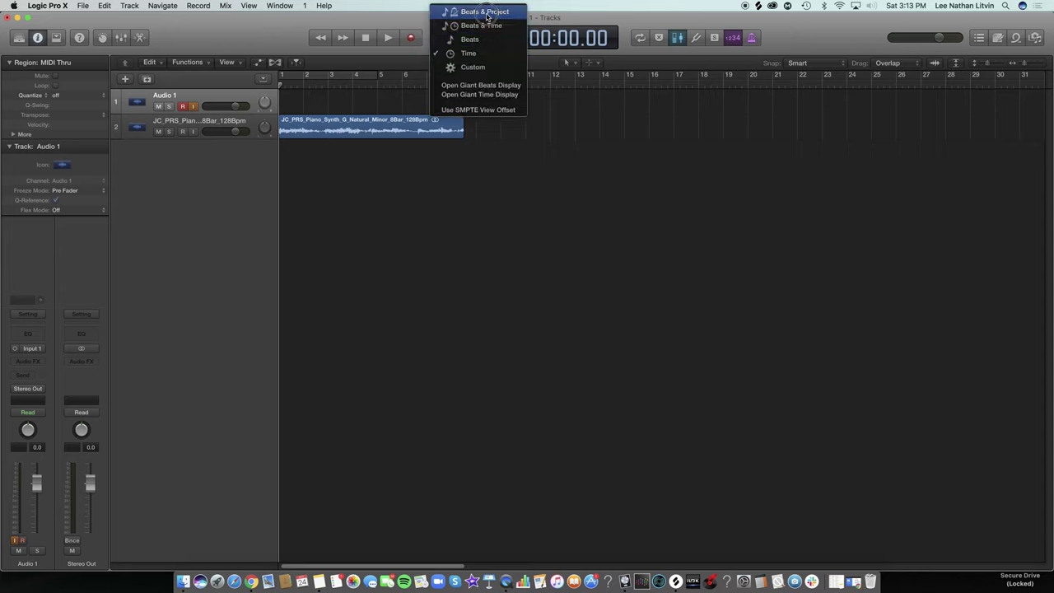
pyautogui.click(474, 12)
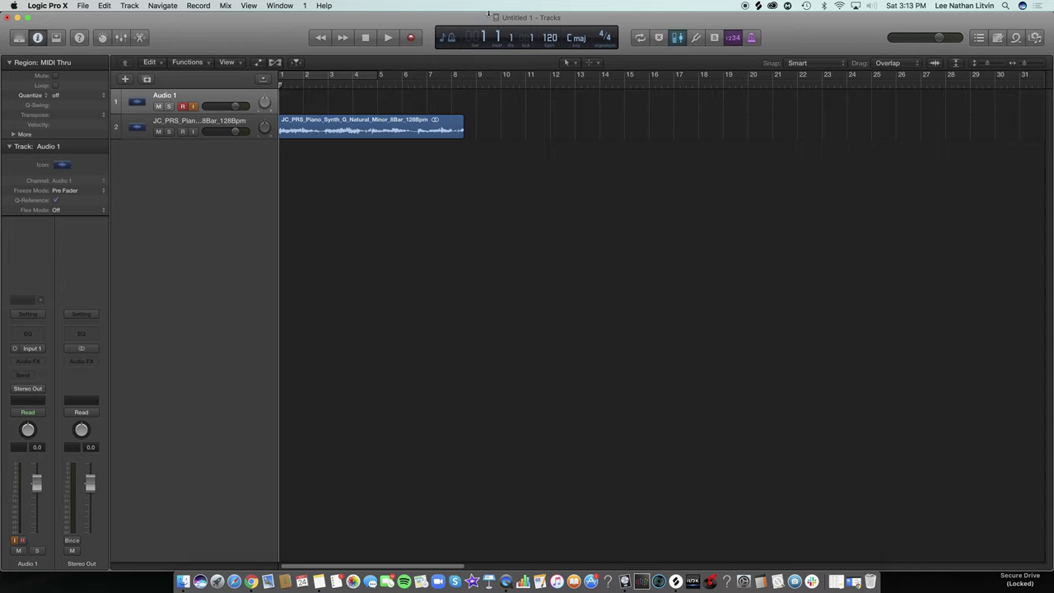
# Set the project tempo to 128 BPM and turn on cycle over bars 1–5.
pyautogui.click(413, 125)
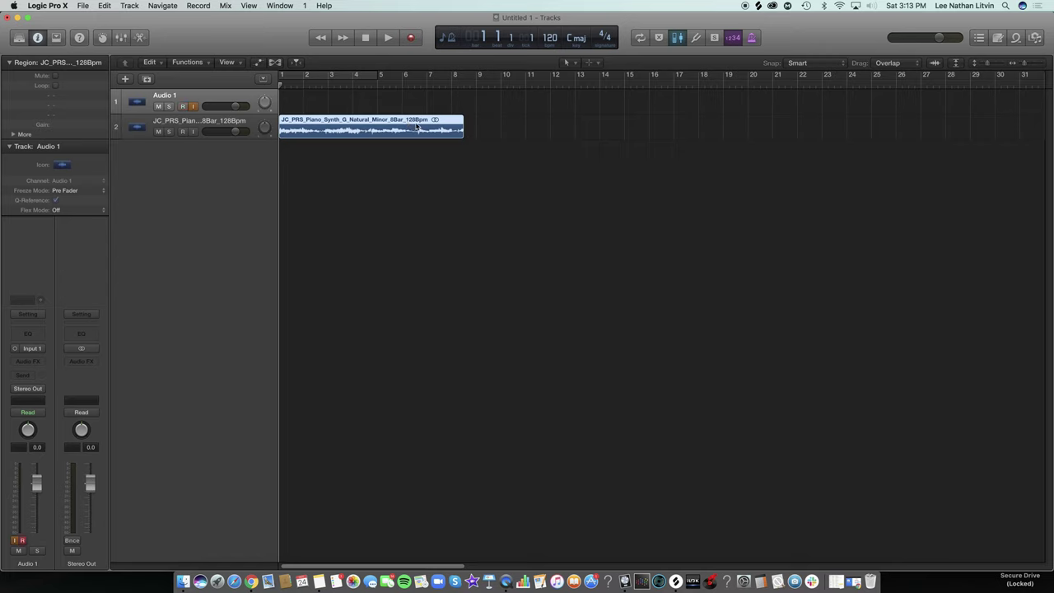
pyautogui.doubleClick(549, 37)
pyautogui.write('128')
pyautogui.press('Return')
pyautogui.click(370, 73)
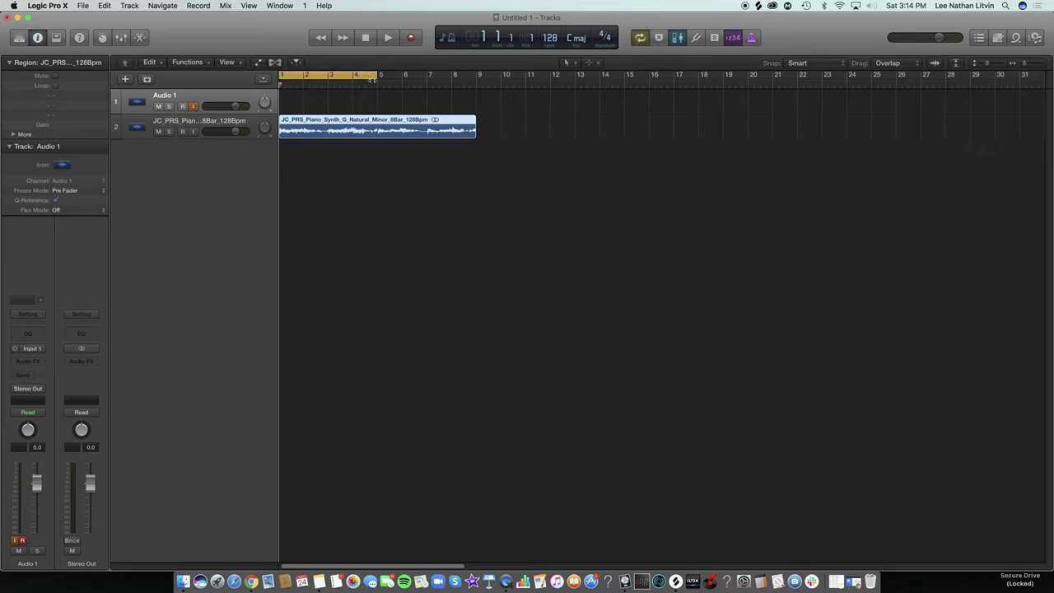
# Reset the cycle range and extend it to span bars 1–9.
pyautogui.click(360, 76)
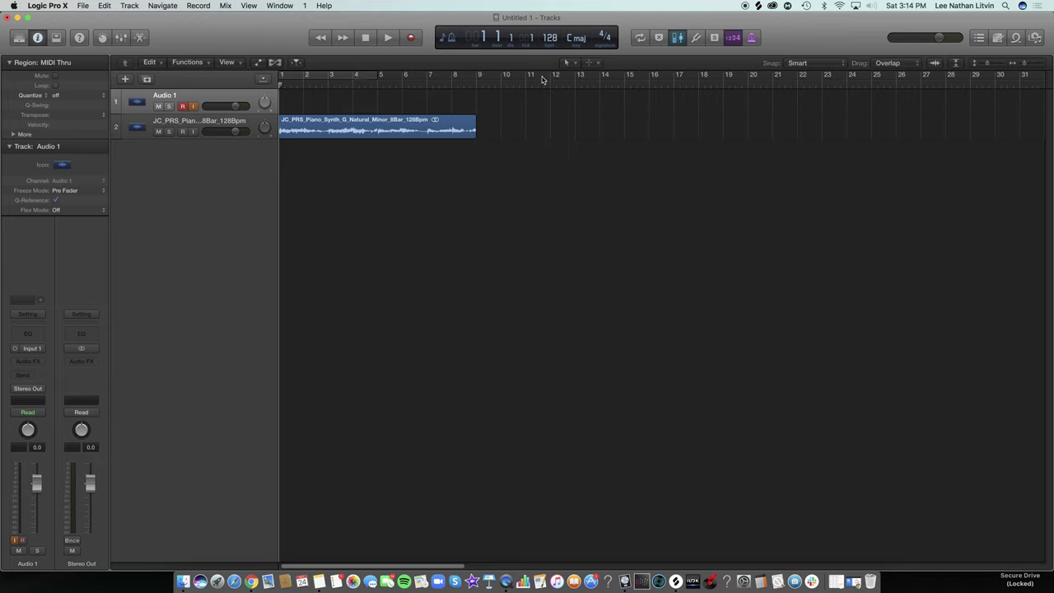
pyautogui.click(378, 71)
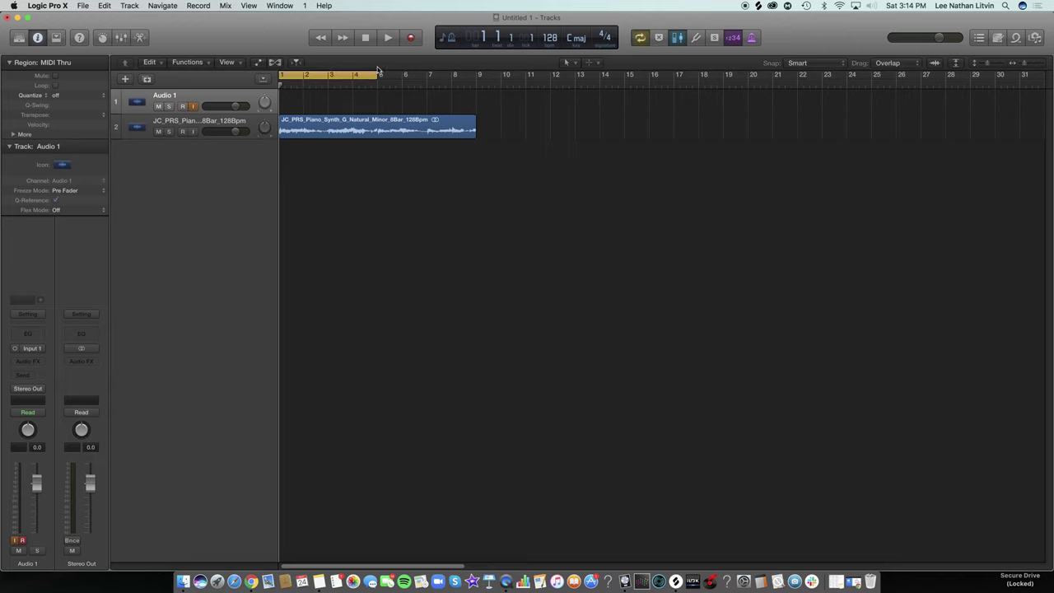
pyautogui.moveTo(378, 75); pyautogui.dragTo(479, 75)
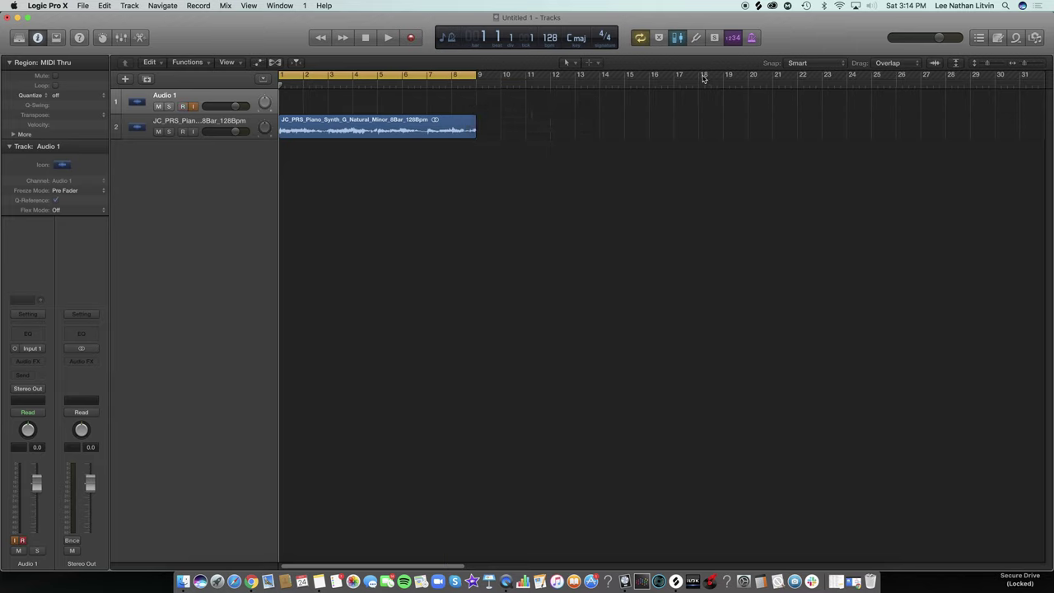
# Play the looped 8-bar piano section at 128 bpm, then return the playhead to the start.
pyautogui.click(752, 38)
pyautogui.press('space')
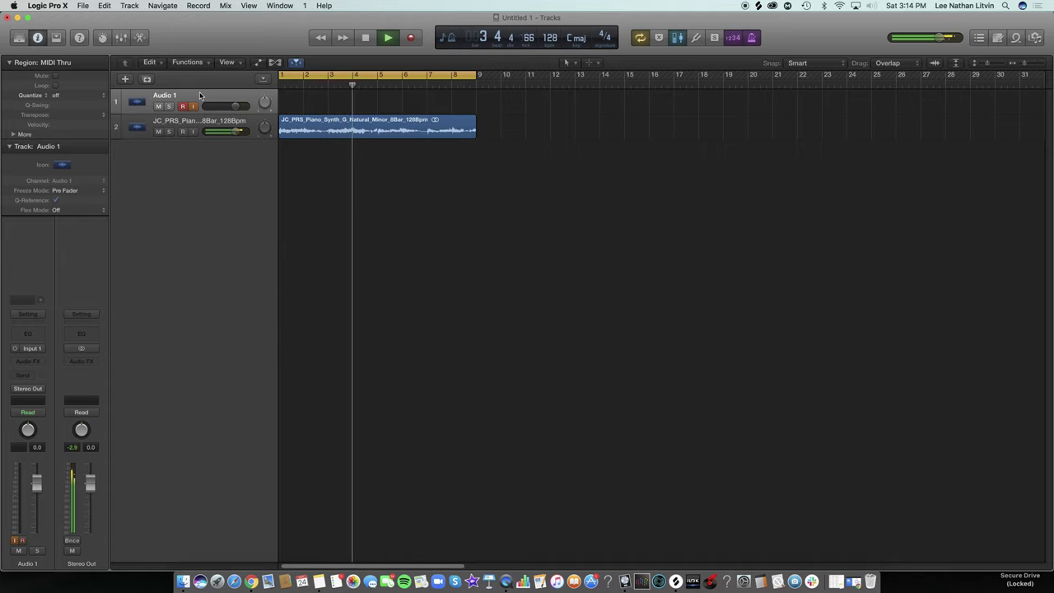
pyautogui.press('space')
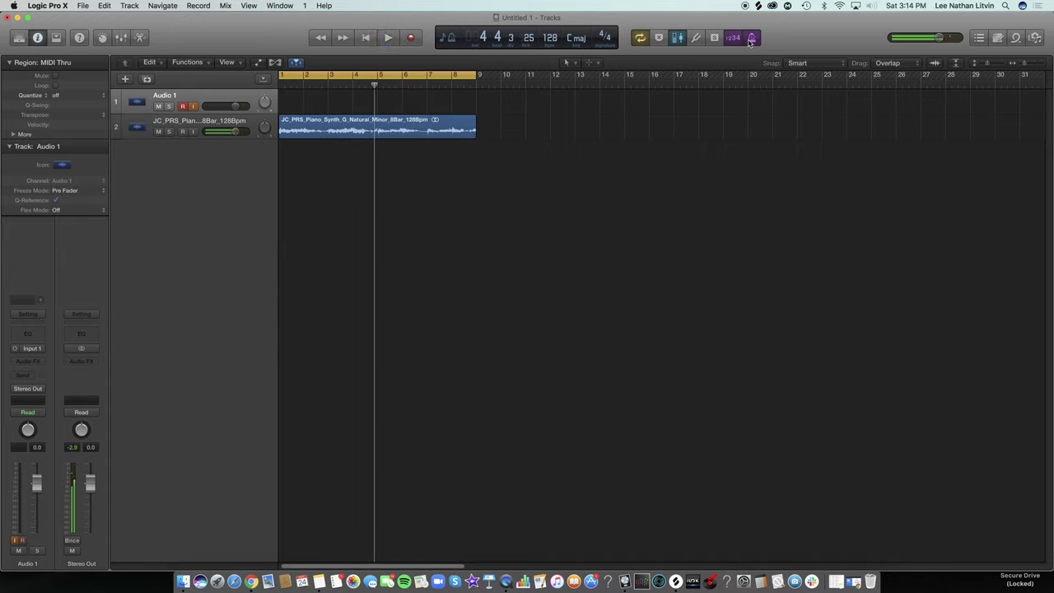
pyautogui.click(750, 40)
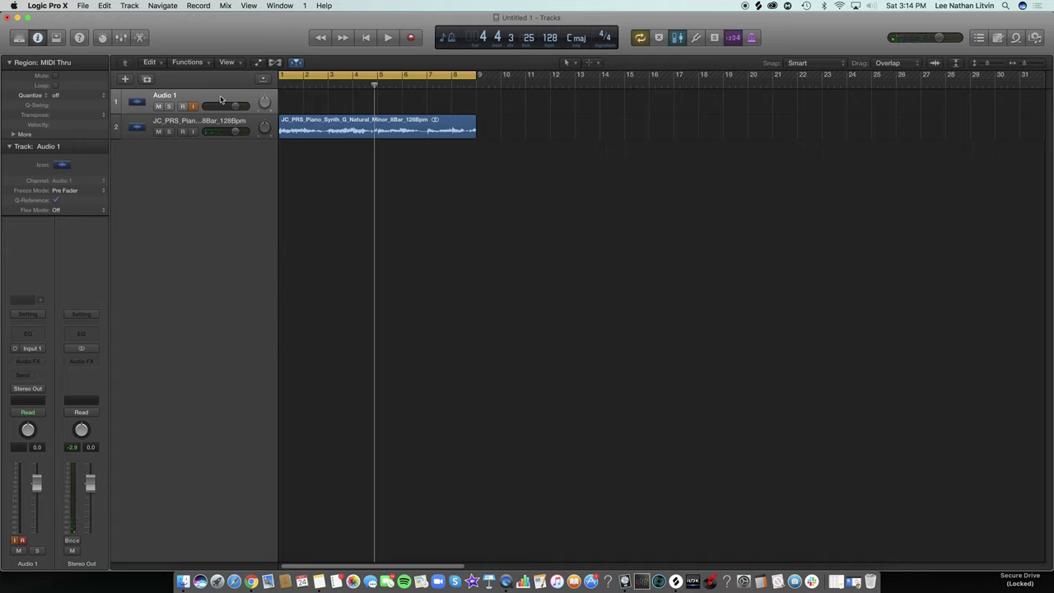
pyautogui.press('Return')
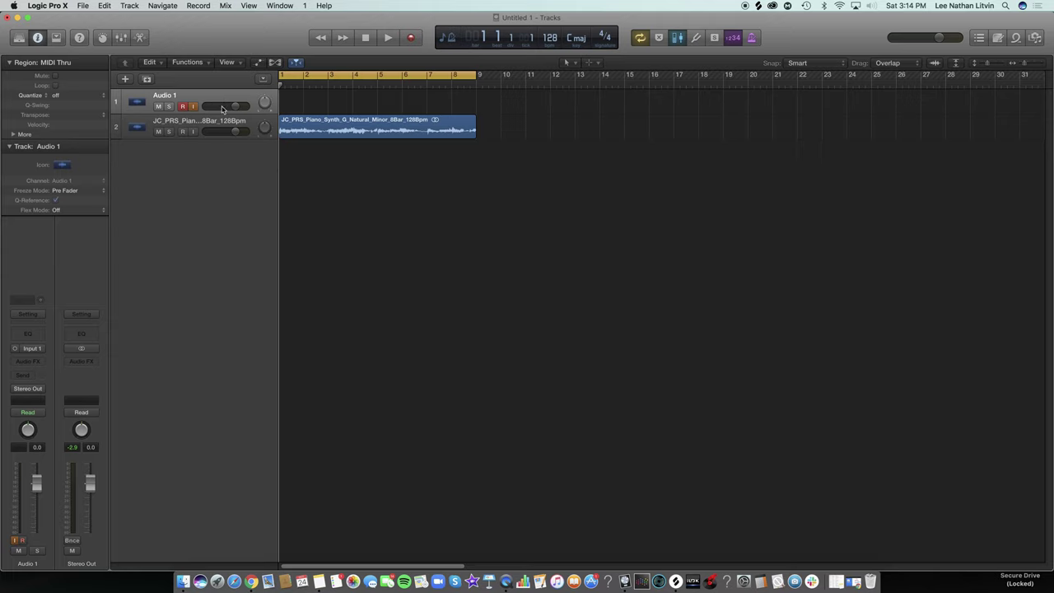
# Delete the empty Audio 1 track and collapse the region and track inspector sections.
pyautogui.press('super+BackSpace')
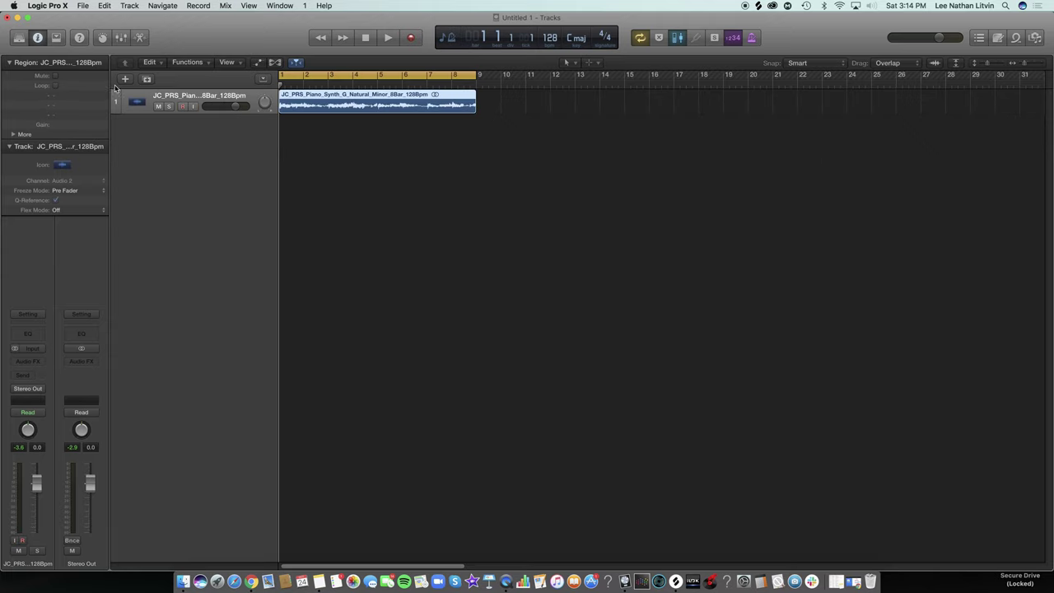
pyautogui.click(10, 63)
pyautogui.click(9, 76)
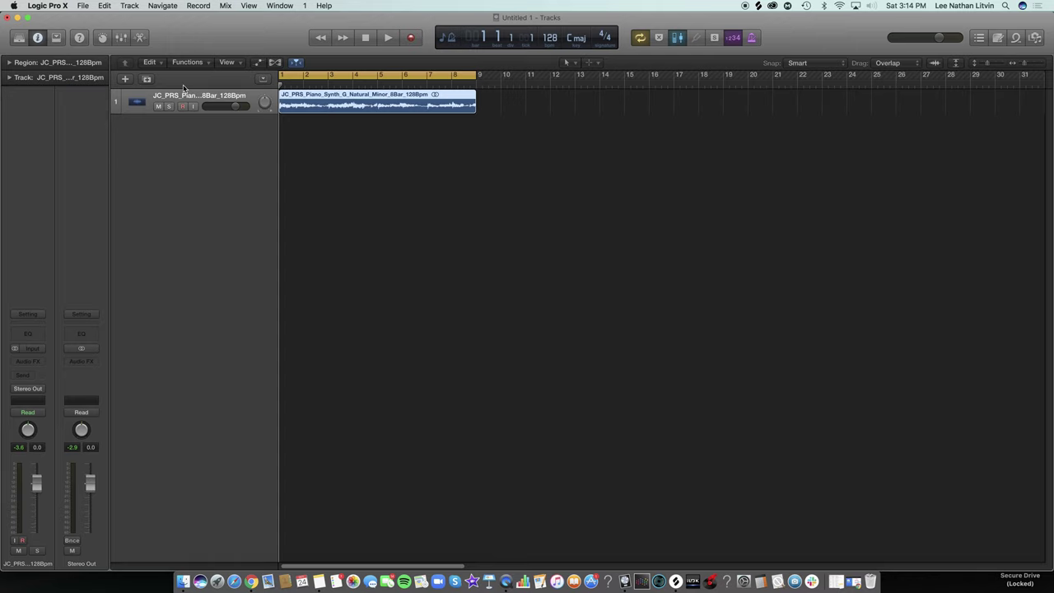
# Create a software instrument track loaded with AU Instruments > XLN Audio > XO.
pyautogui.click(125, 79)
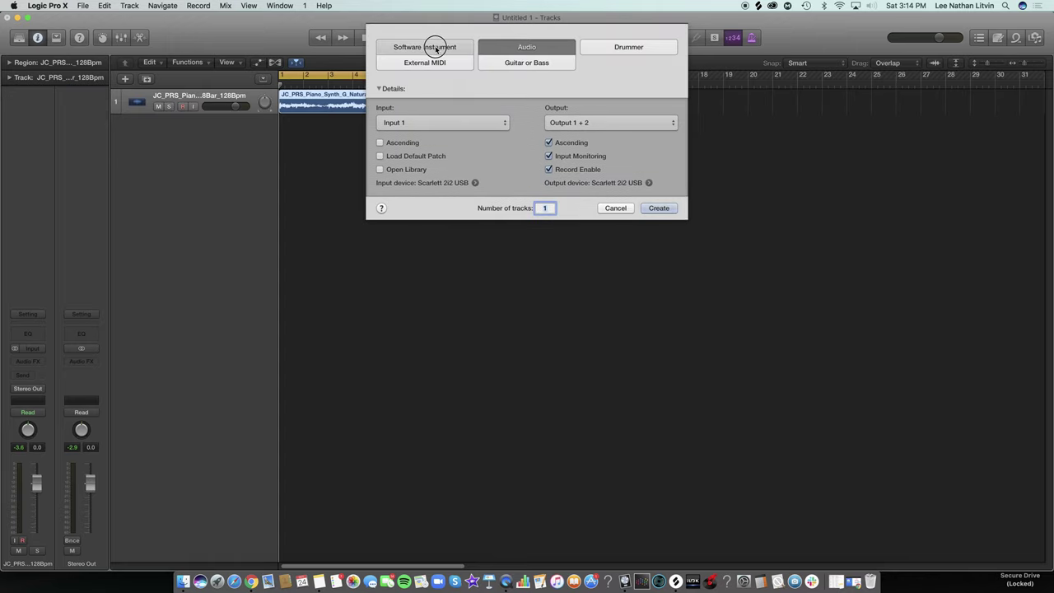
pyautogui.click(436, 47)
pyautogui.click(451, 123)
pyautogui.moveTo(450, 128)
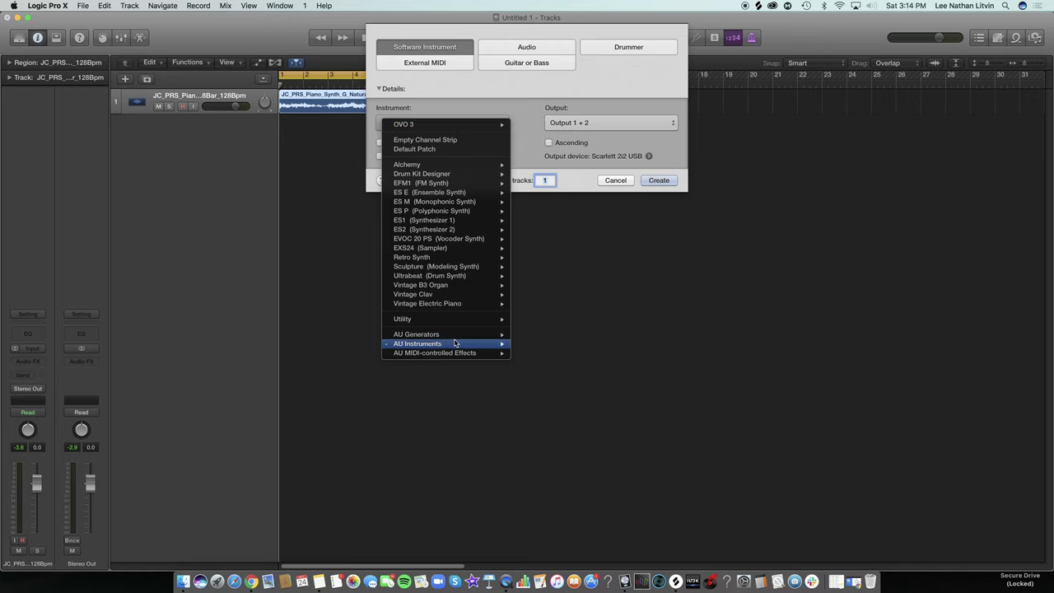
pyautogui.moveTo(452, 345)
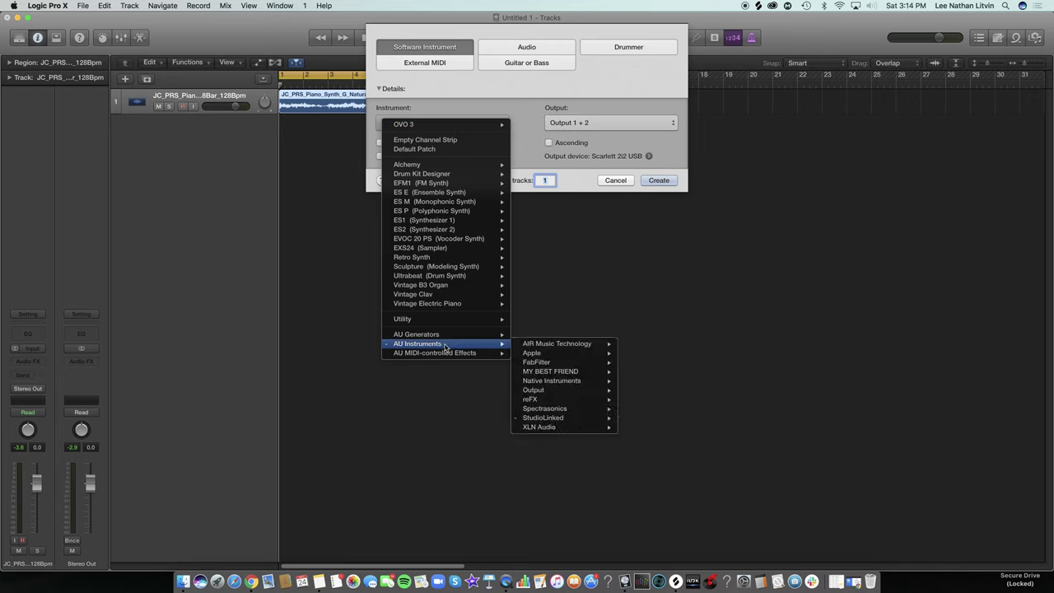
pyautogui.moveTo(564, 430)
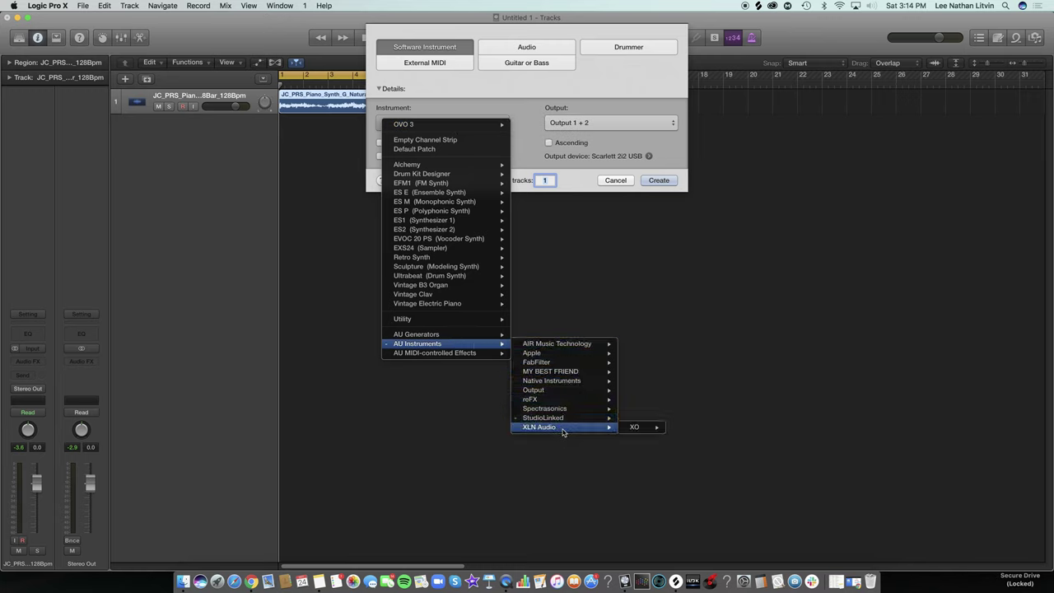
pyautogui.moveTo(647, 424)
pyautogui.click(714, 435)
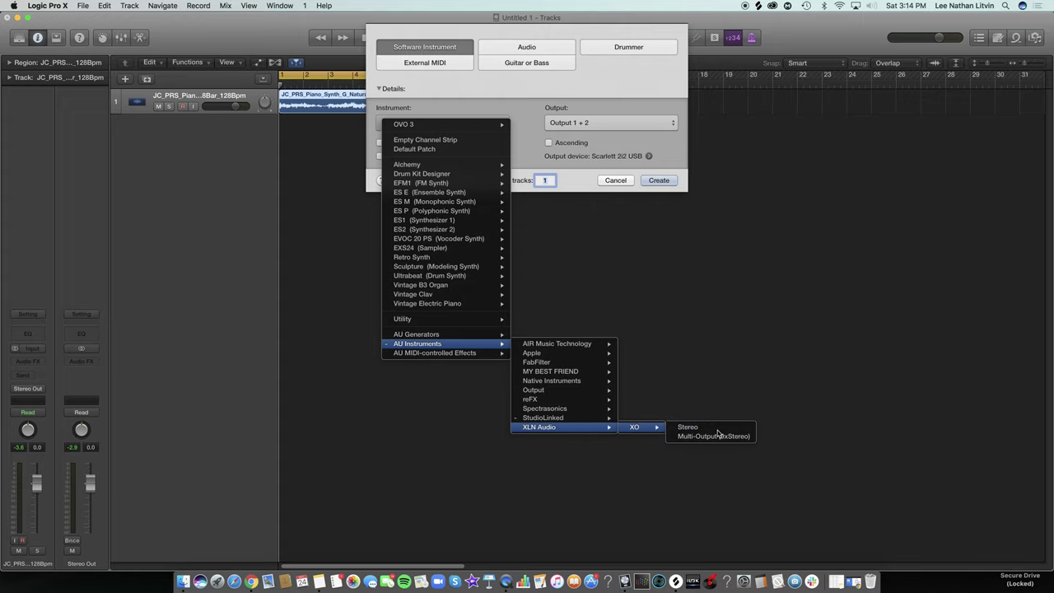
pyautogui.click(653, 185)
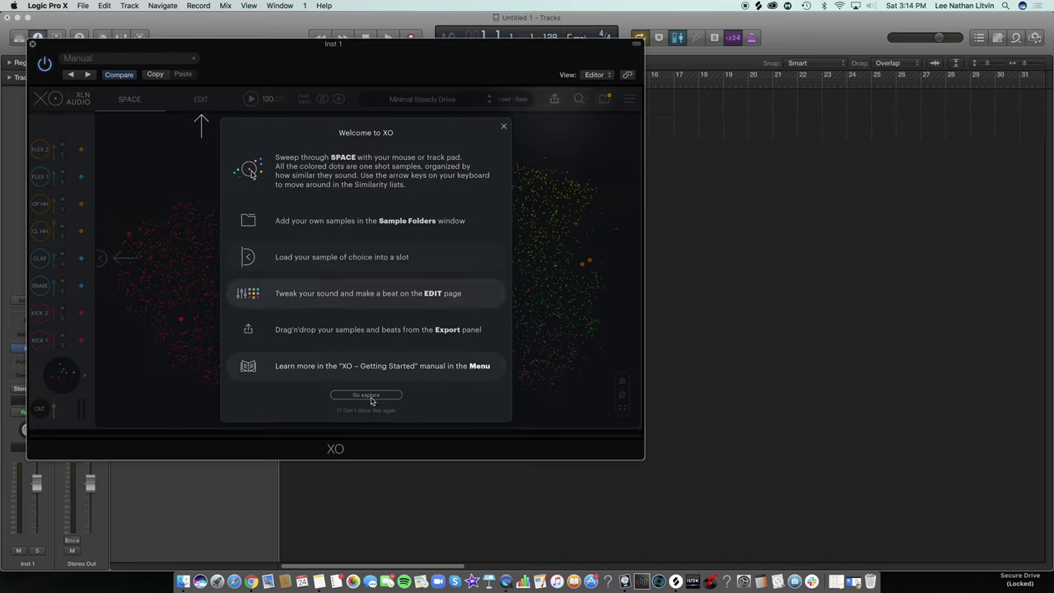
# Dismiss XO's welcome screen and audition kick, snare and yellow percussion samples in the Space map.
pyautogui.moveTo(355, 69); pyautogui.dragTo(462, 85)
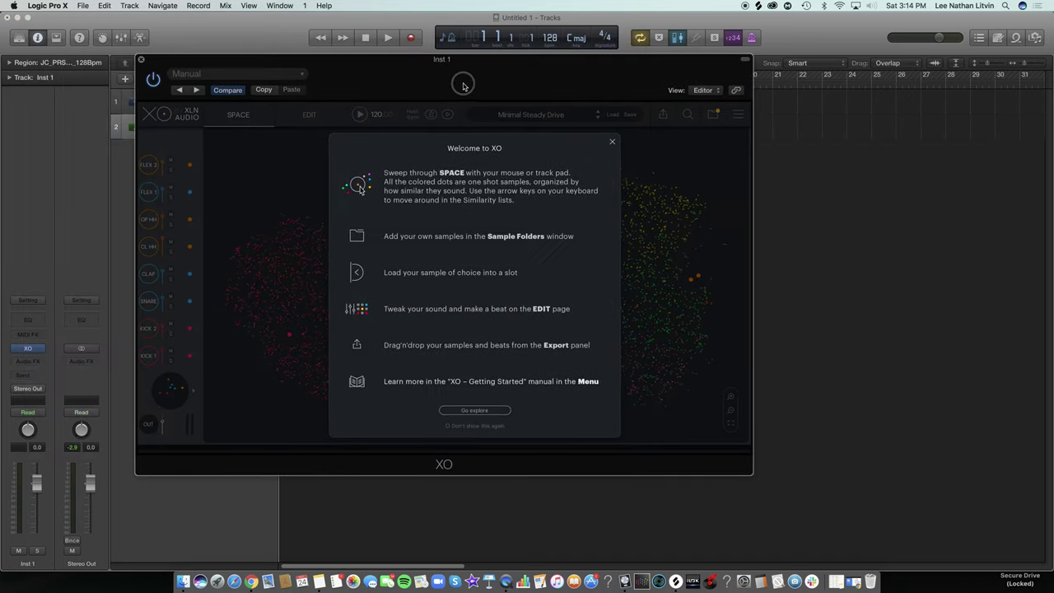
pyautogui.click(453, 411)
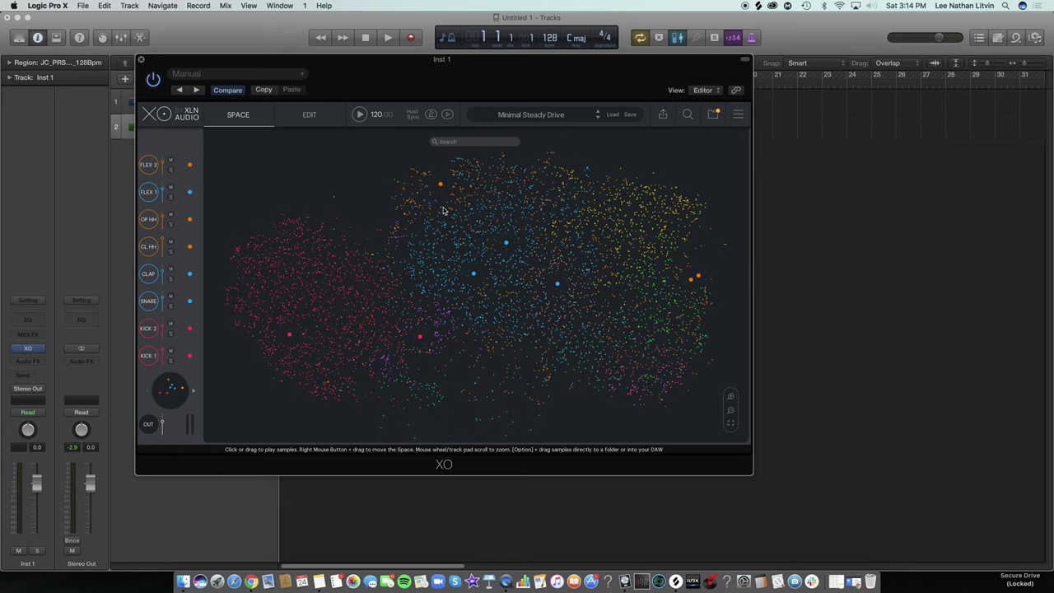
pyautogui.click(299, 292)
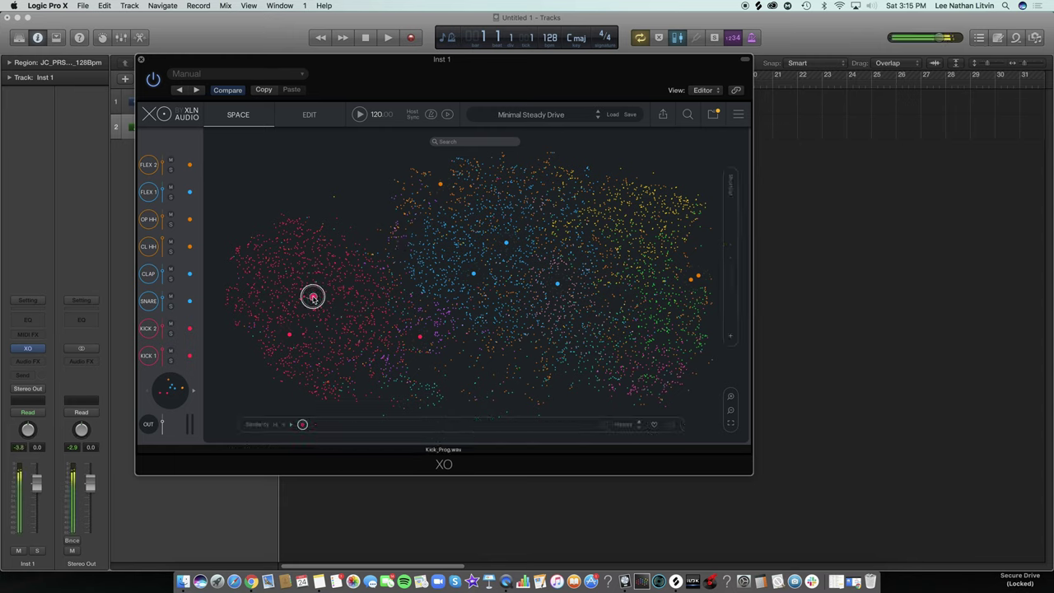
pyautogui.moveTo(313, 299); pyautogui.dragTo(491, 188)
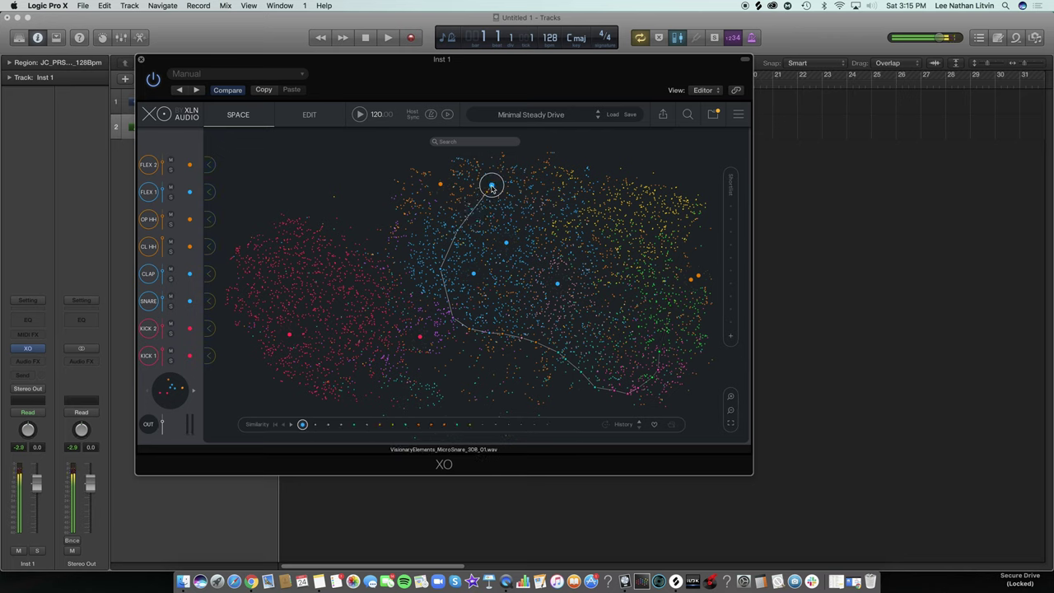
pyautogui.click(621, 166)
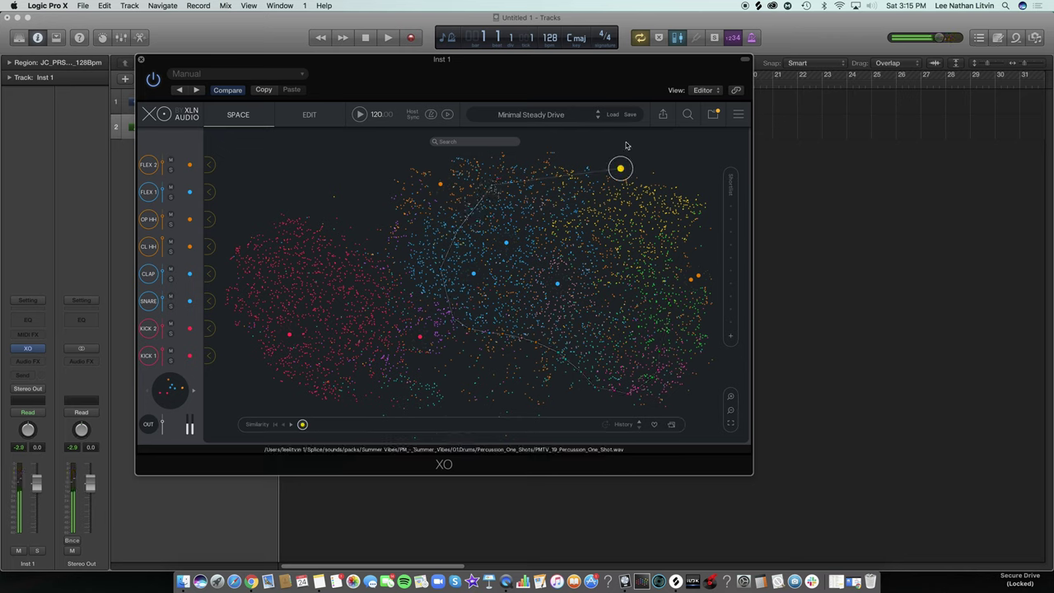
pyautogui.click(533, 115)
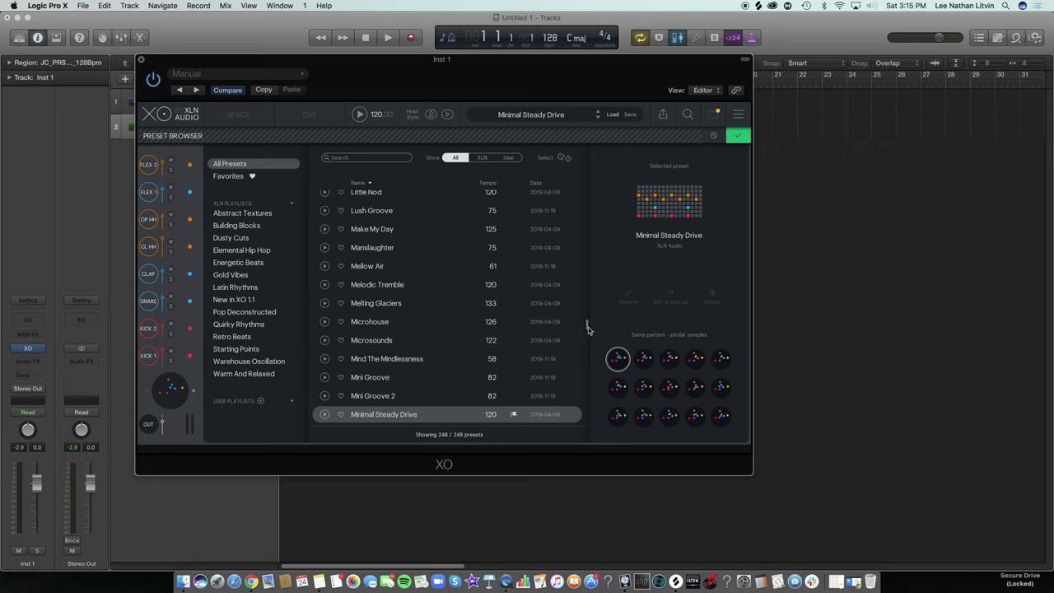
# Load and play the Bait, Bits to Blow and Dark Trap presets from Elemental Hip Hop.
pyautogui.moveTo(588, 328); pyautogui.dragTo(483, 141)
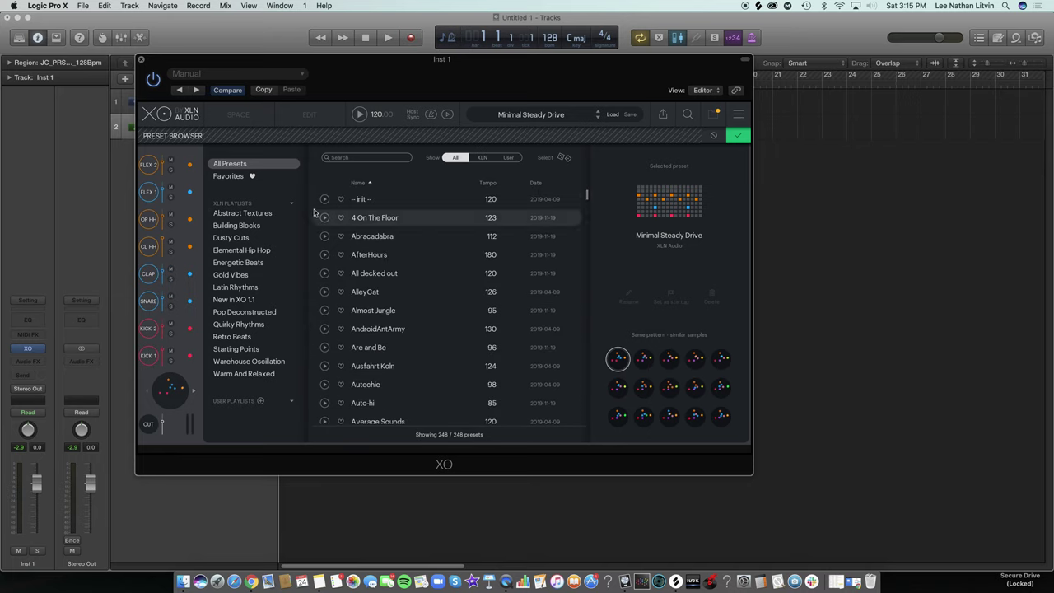
pyautogui.click(241, 250)
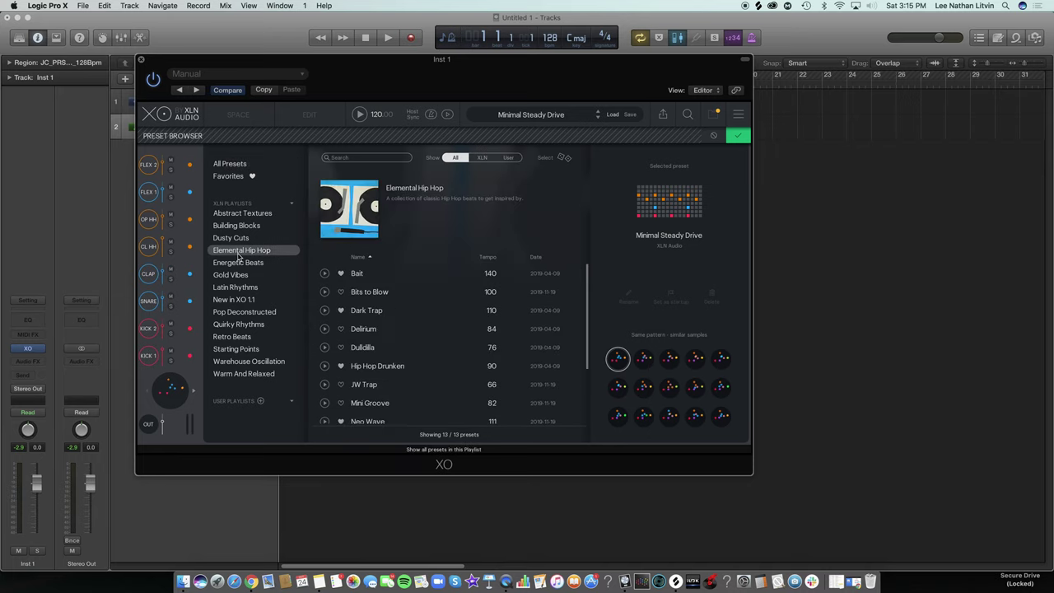
pyautogui.click(324, 273)
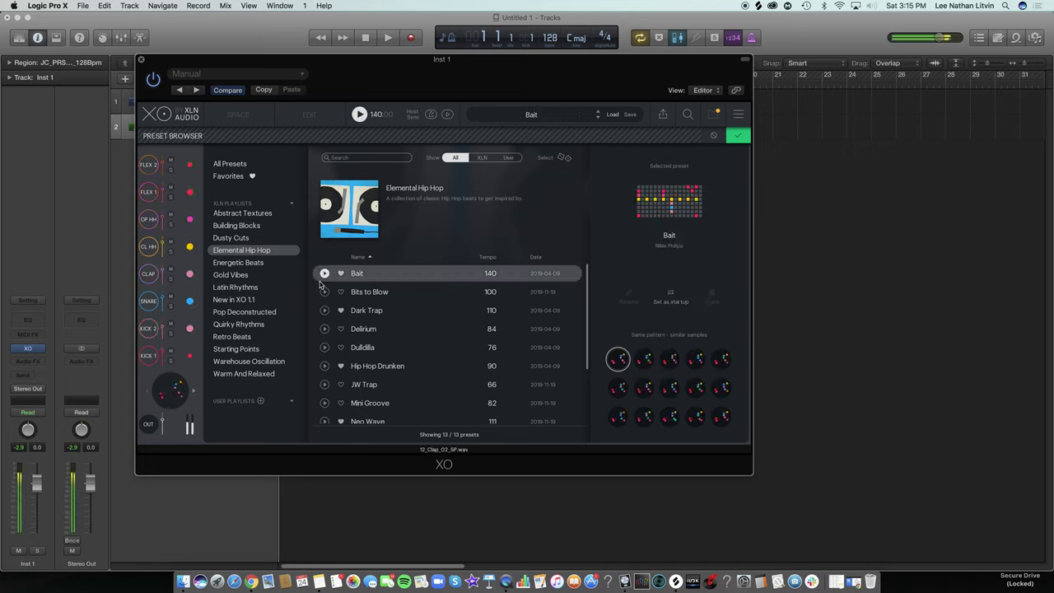
pyautogui.click(325, 291)
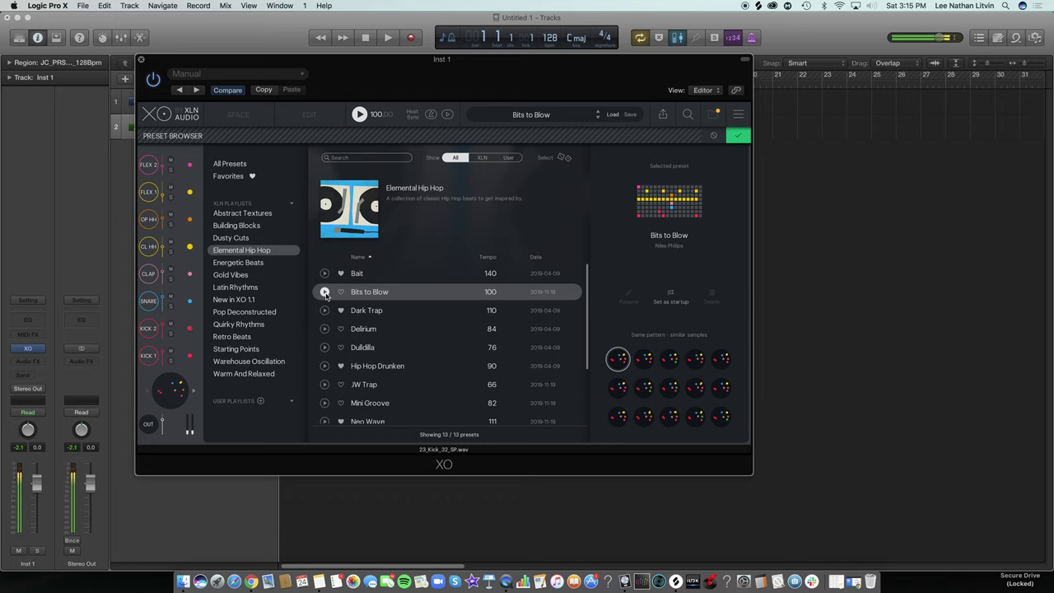
pyautogui.click(324, 310)
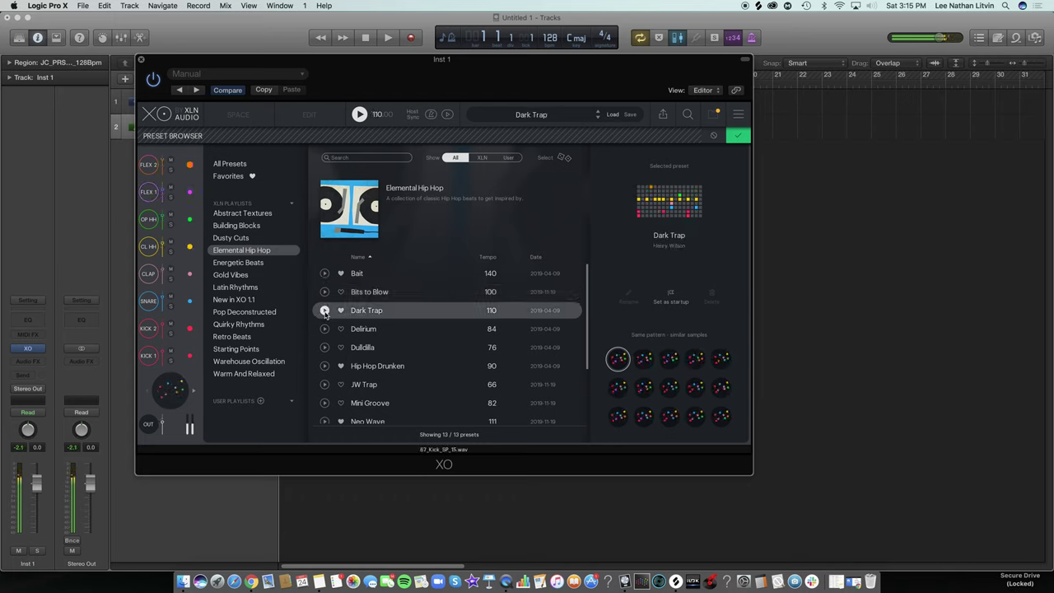
pyautogui.moveTo(398, 67); pyautogui.dragTo(466, 83)
# Browse Gold Vibes and Energetic Beats, then preview Dark Trap again and raise its tempo.
pyautogui.click(299, 289)
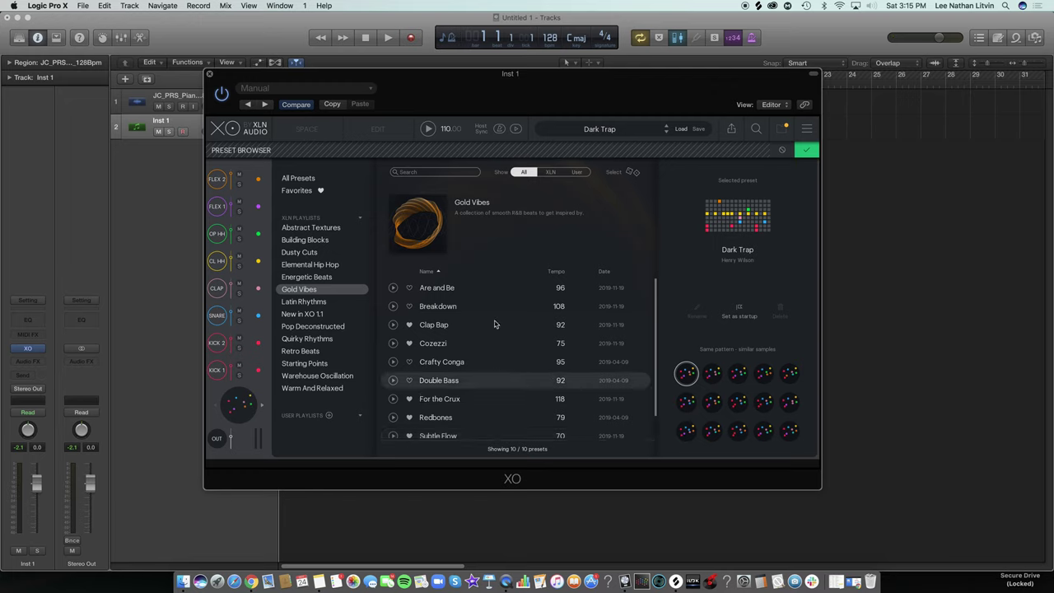
pyautogui.click(326, 280)
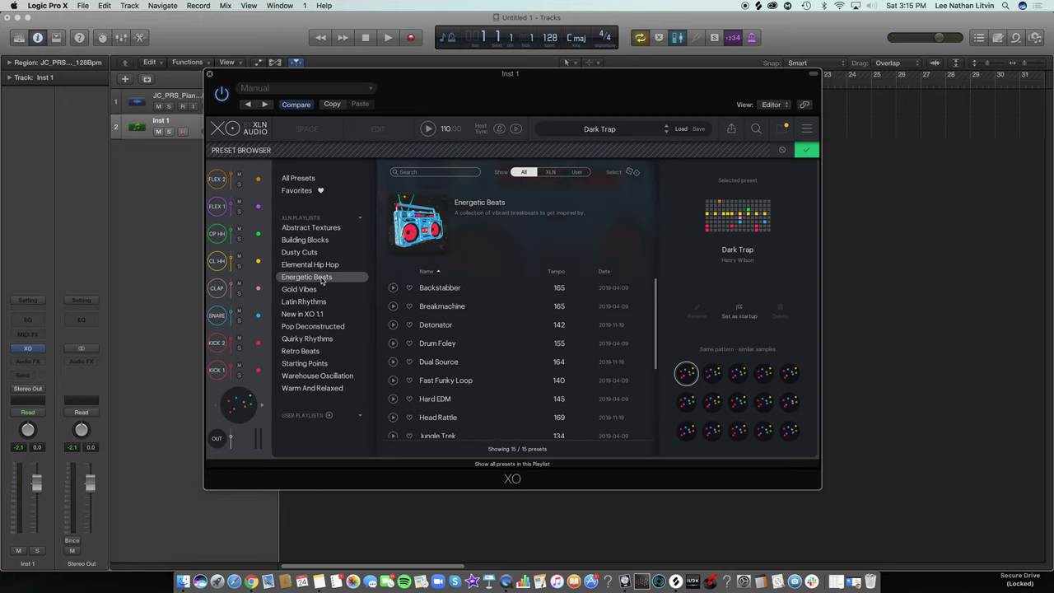
pyautogui.click(346, 264)
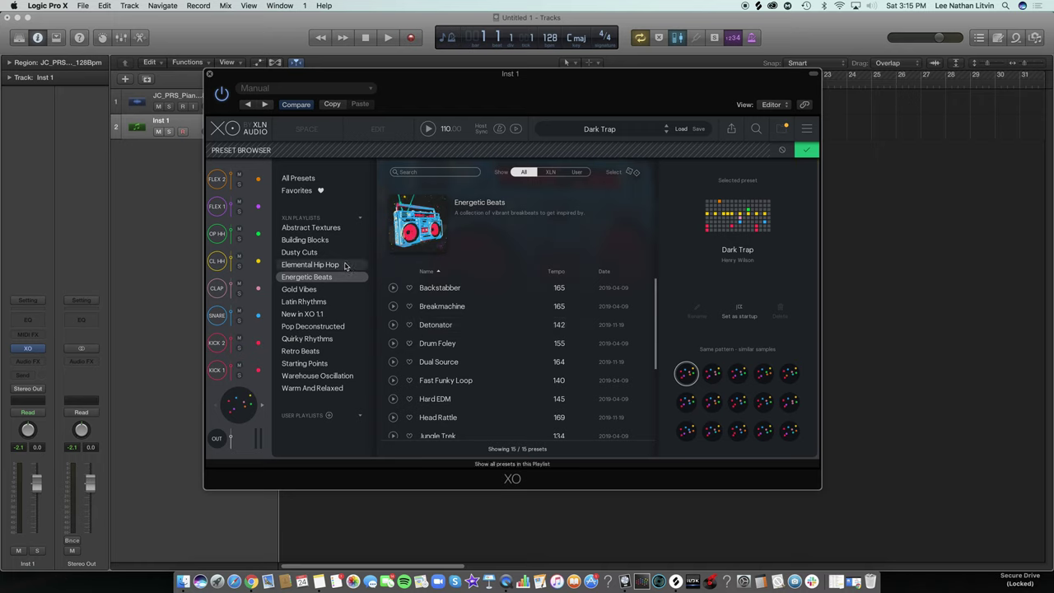
pyautogui.click(394, 325)
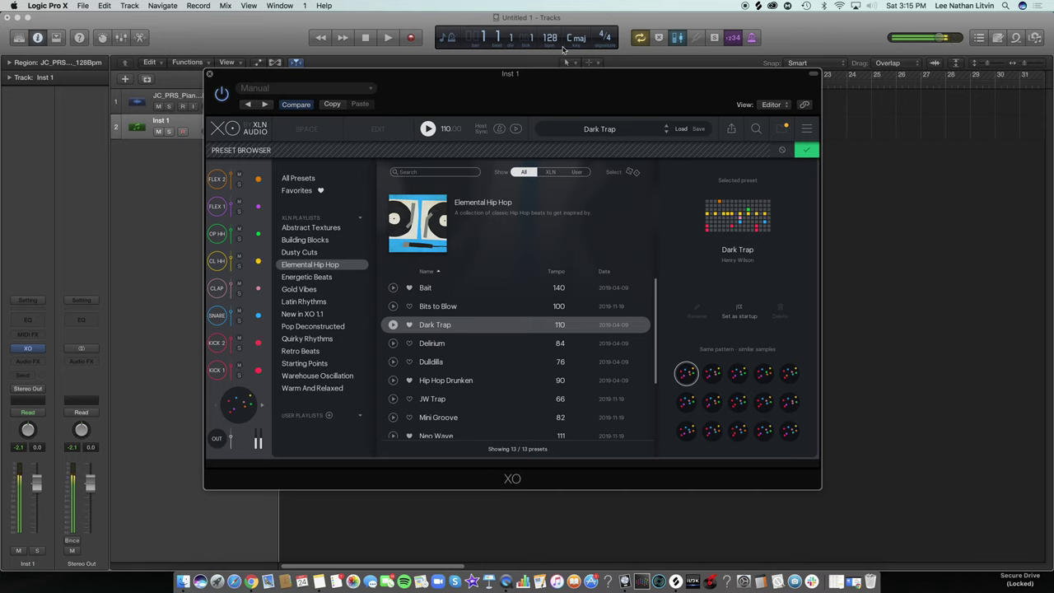
pyautogui.moveTo(449, 131); pyautogui.dragTo(437, 24)
# Restart the Dark Trap preview, choose the second similar-sample variation, and accept the preset changes.
pyautogui.moveTo(478, 89); pyautogui.dragTo(529, 107)
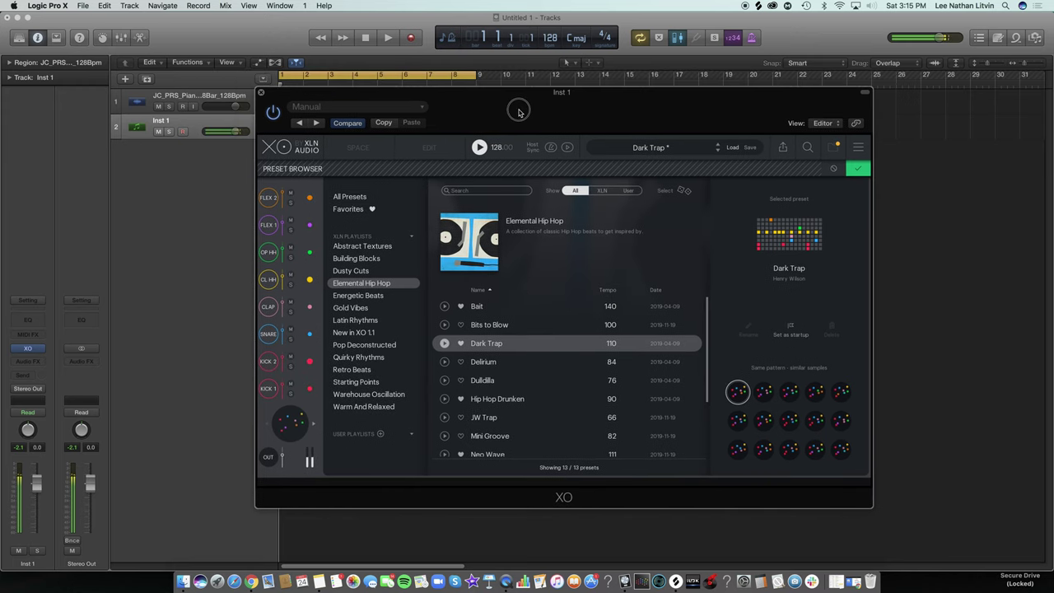
pyautogui.click(444, 342)
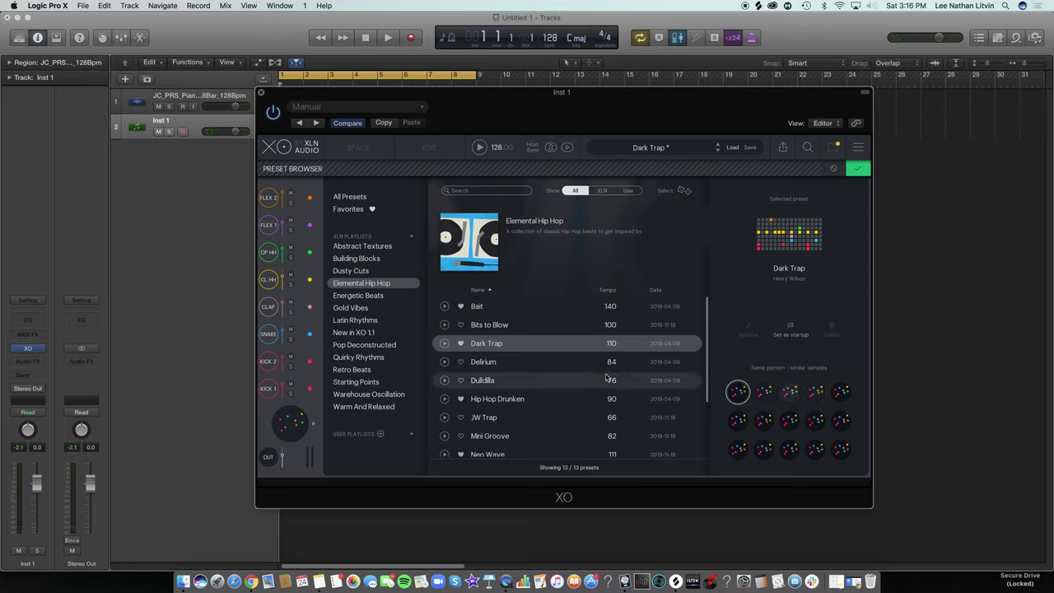
pyautogui.click(444, 342)
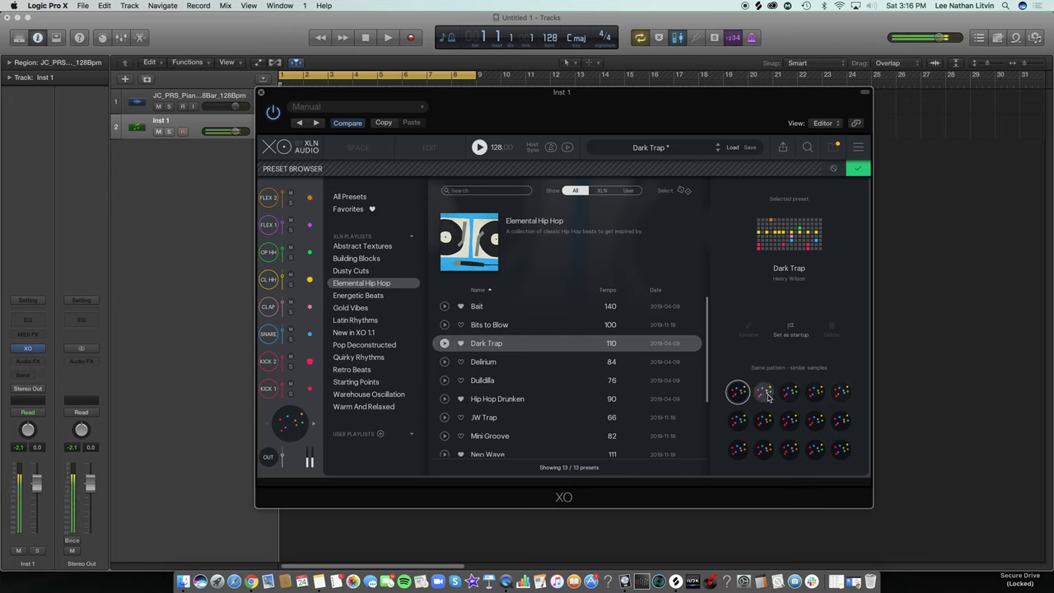
pyautogui.click(765, 394)
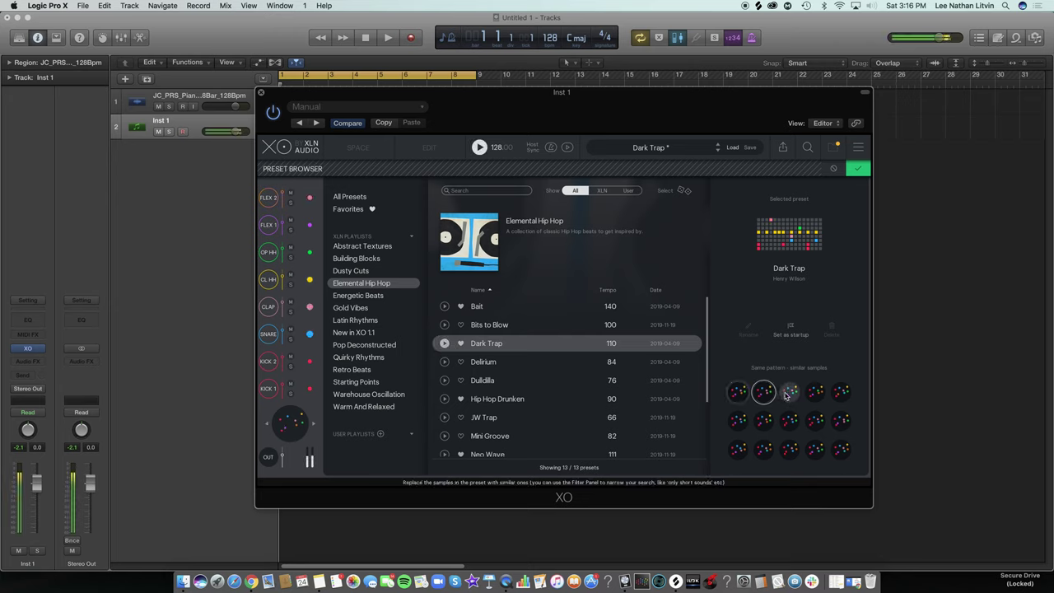
pyautogui.click(789, 394)
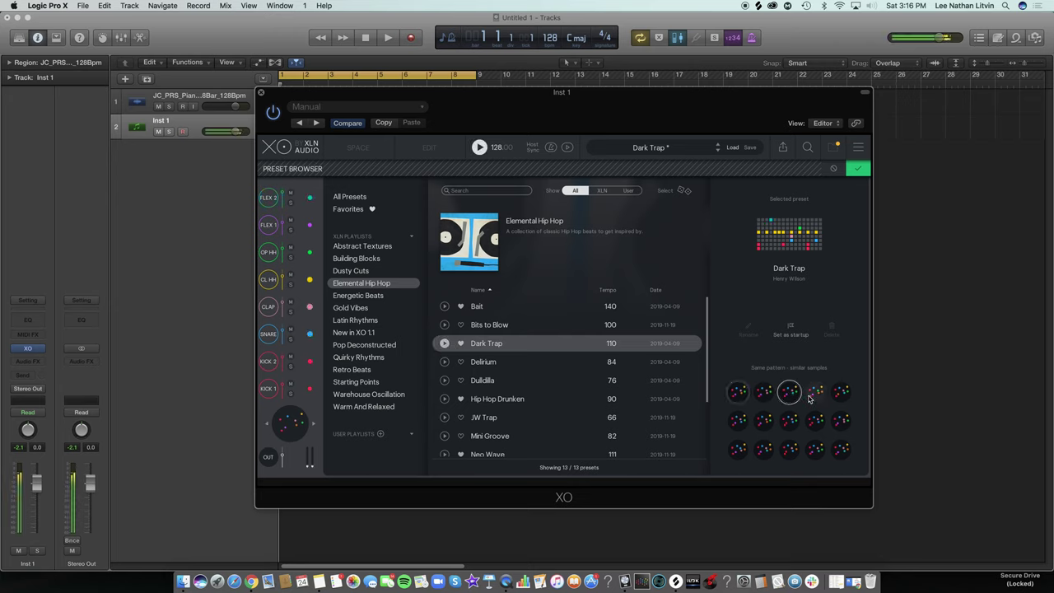
pyautogui.click(758, 396)
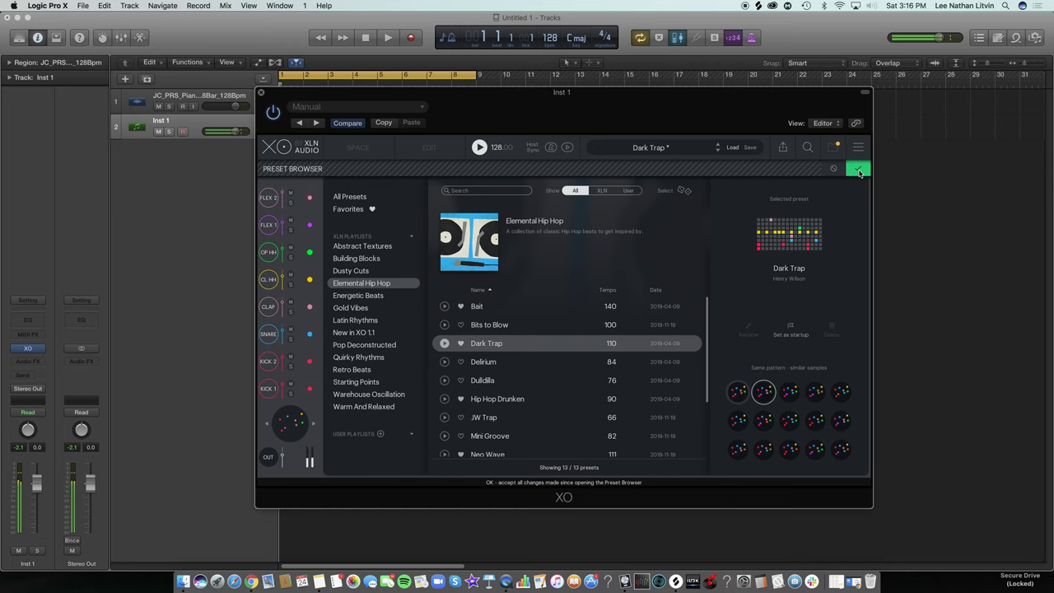
pyautogui.click(859, 171)
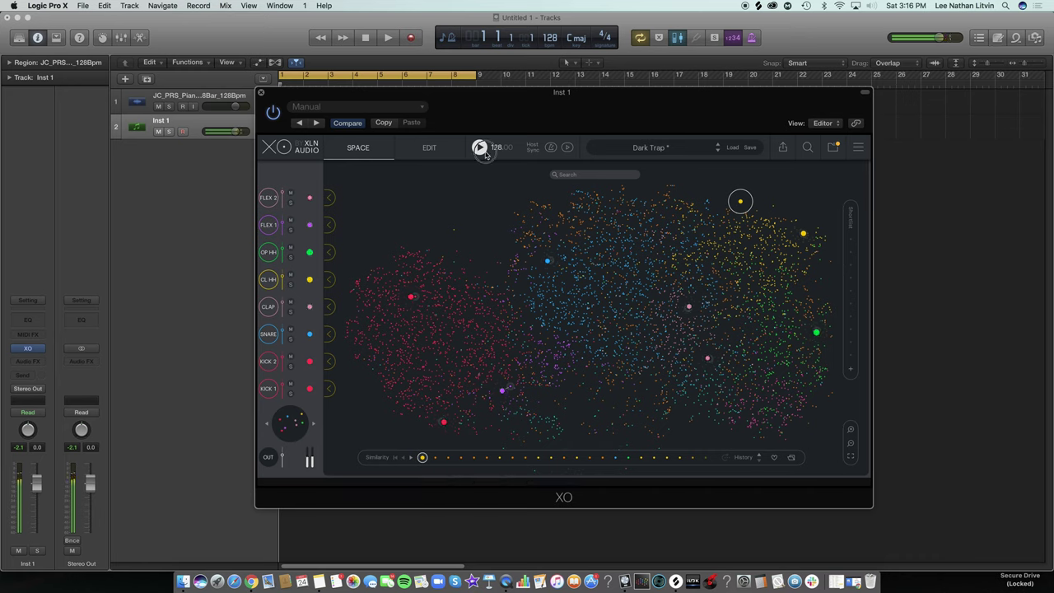
# Restart the beat, solo Kick 2 and switch it to the next kick sample.
pyautogui.click(480, 148)
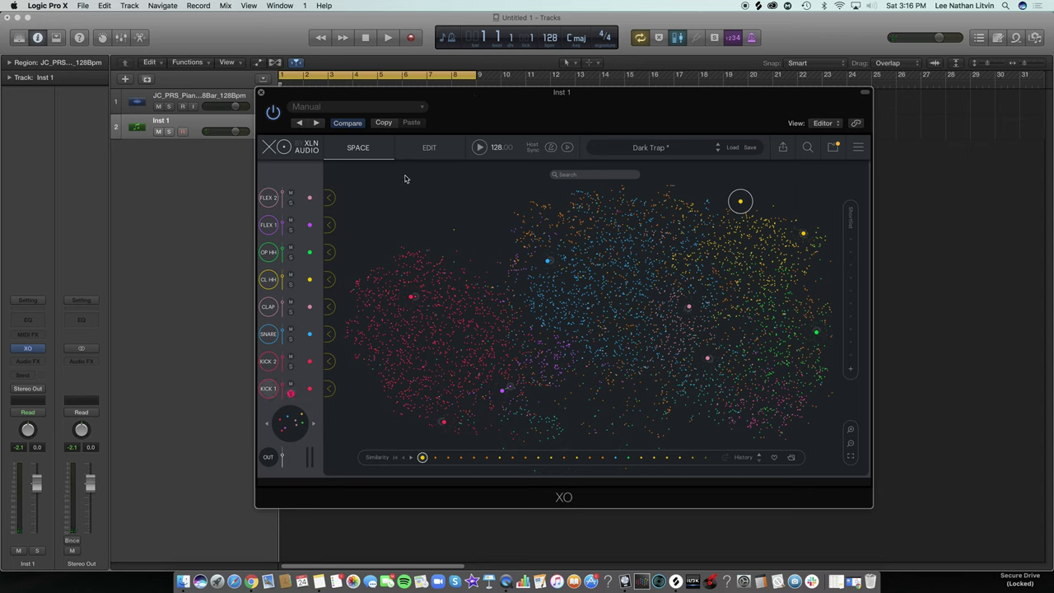
pyautogui.click(480, 148)
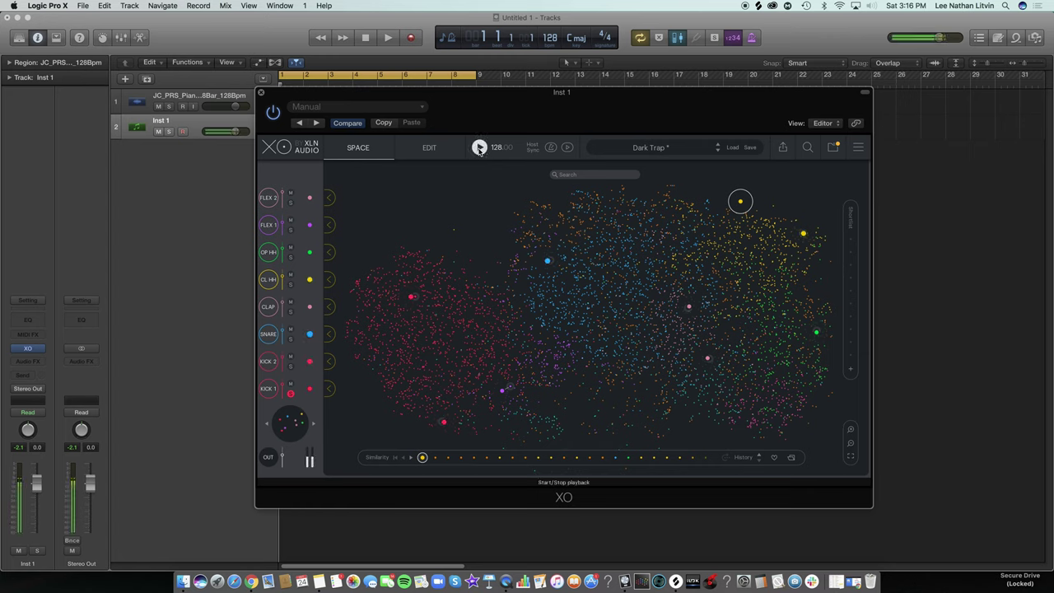
pyautogui.click(290, 366)
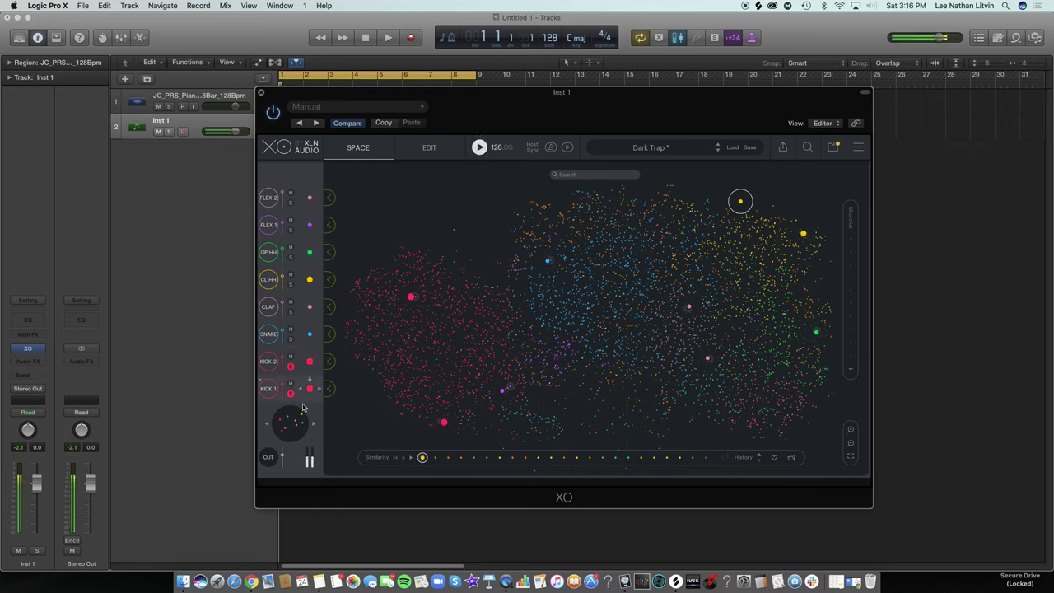
pyautogui.click(321, 365)
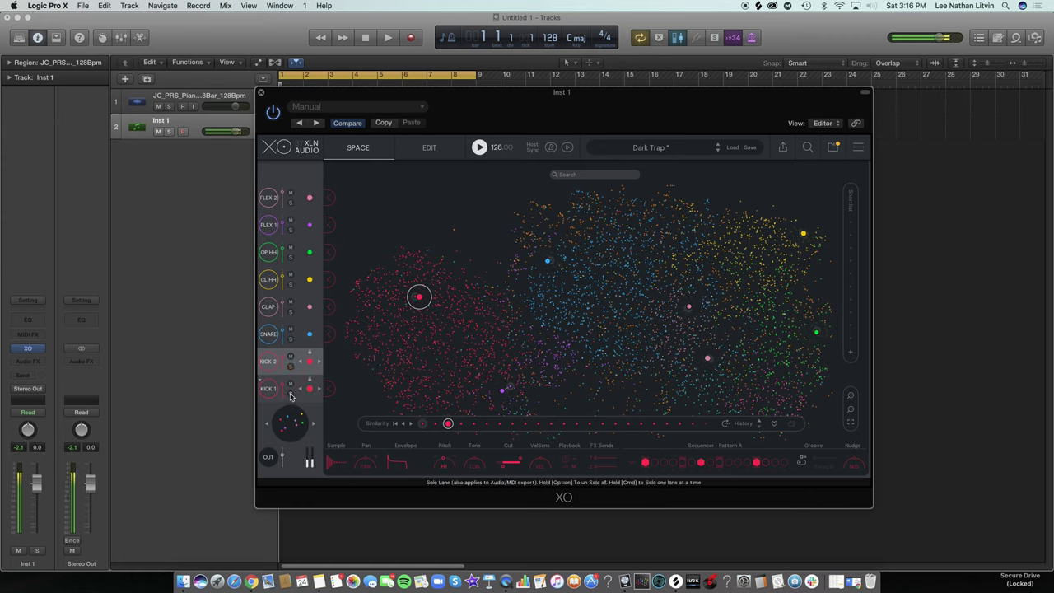
# Solo the Snare lane, switch it to the next snare sample, then stop playback.
pyautogui.click(290, 338)
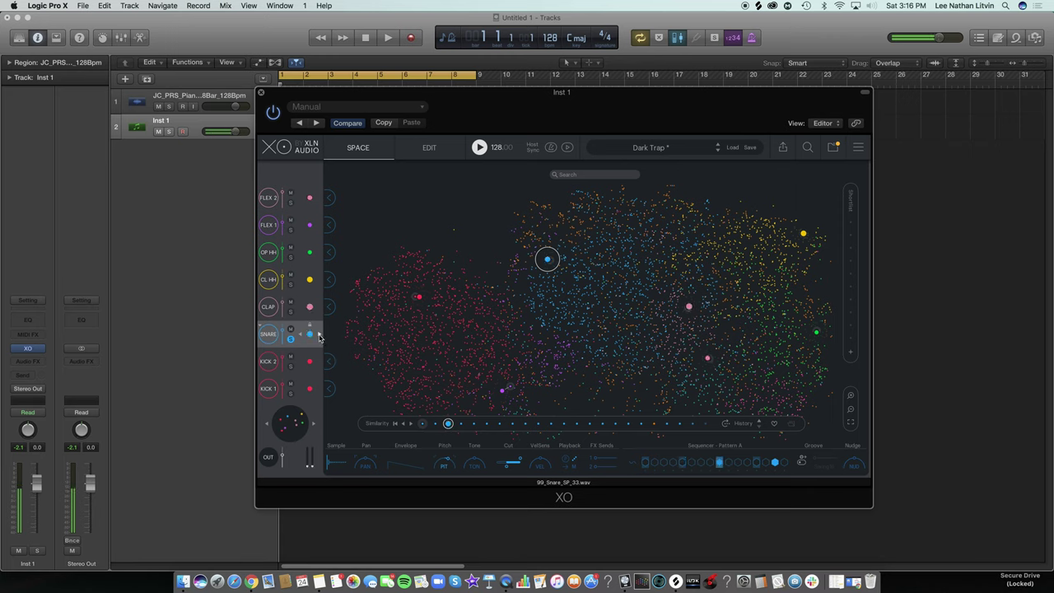
pyautogui.click(318, 335)
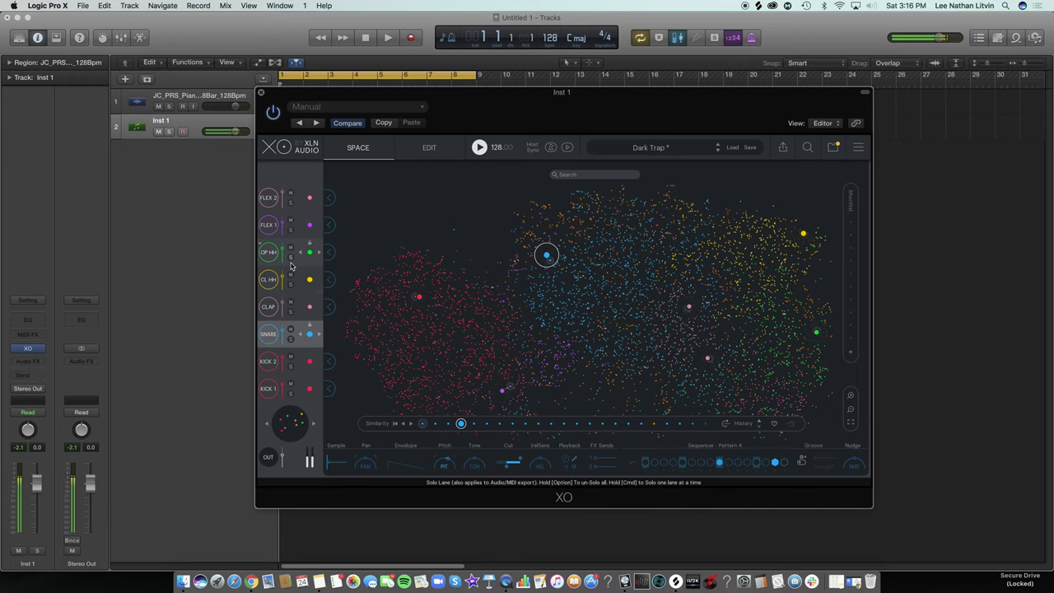
pyautogui.moveTo(522, 120); pyautogui.dragTo(613, 167)
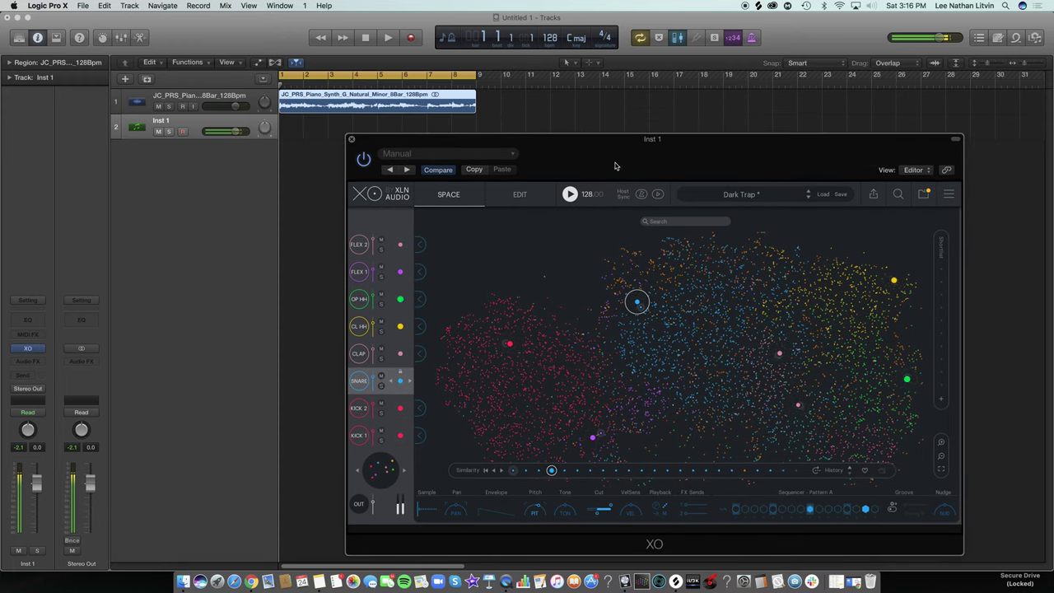
pyautogui.click(570, 194)
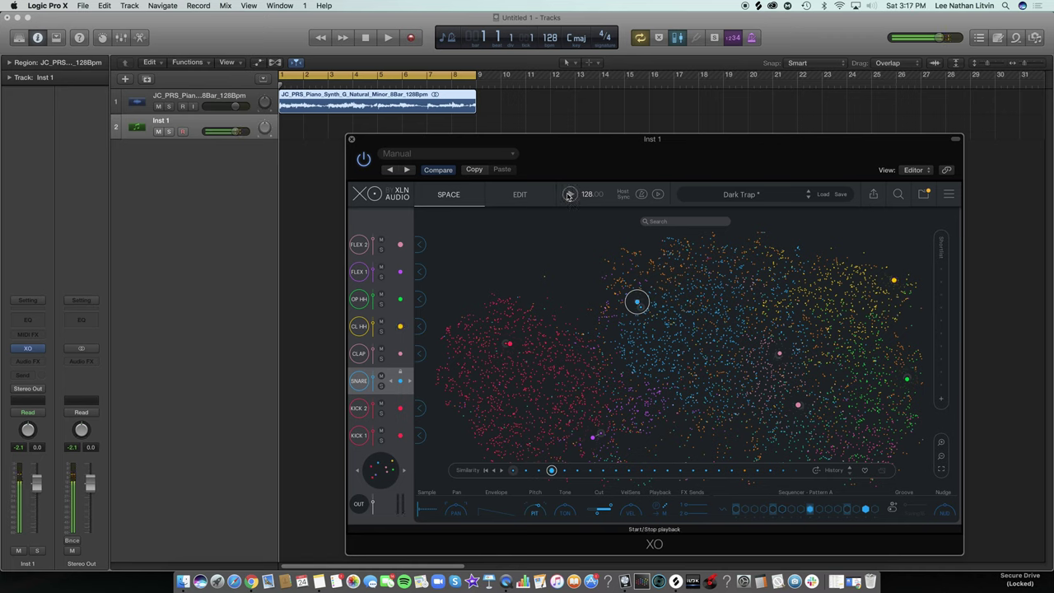
# Render the XO beat to WAV and add the full beat as a new audio track.
pyautogui.click(874, 195)
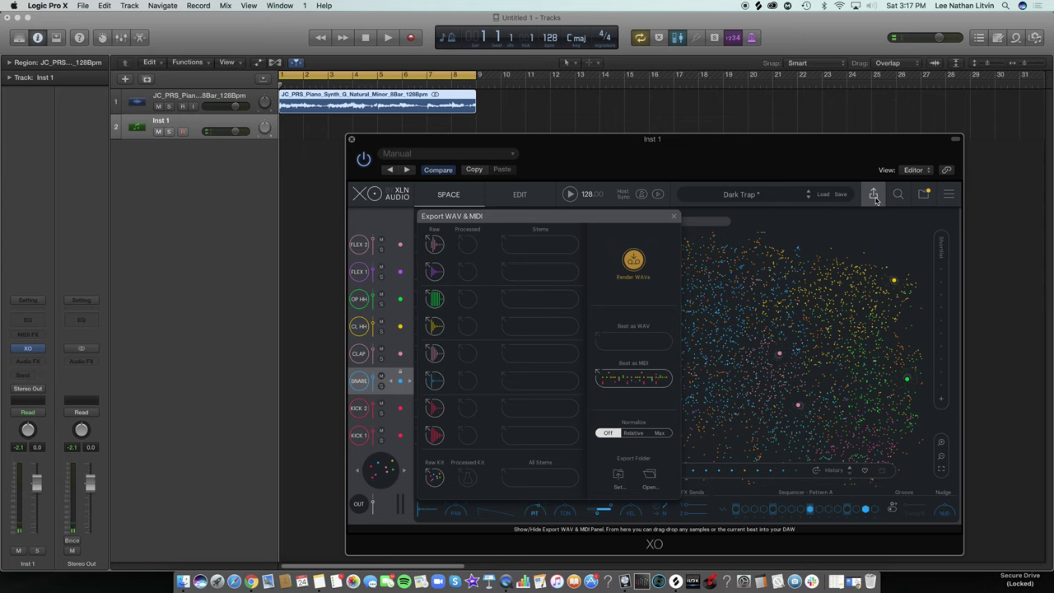
pyautogui.click(633, 260)
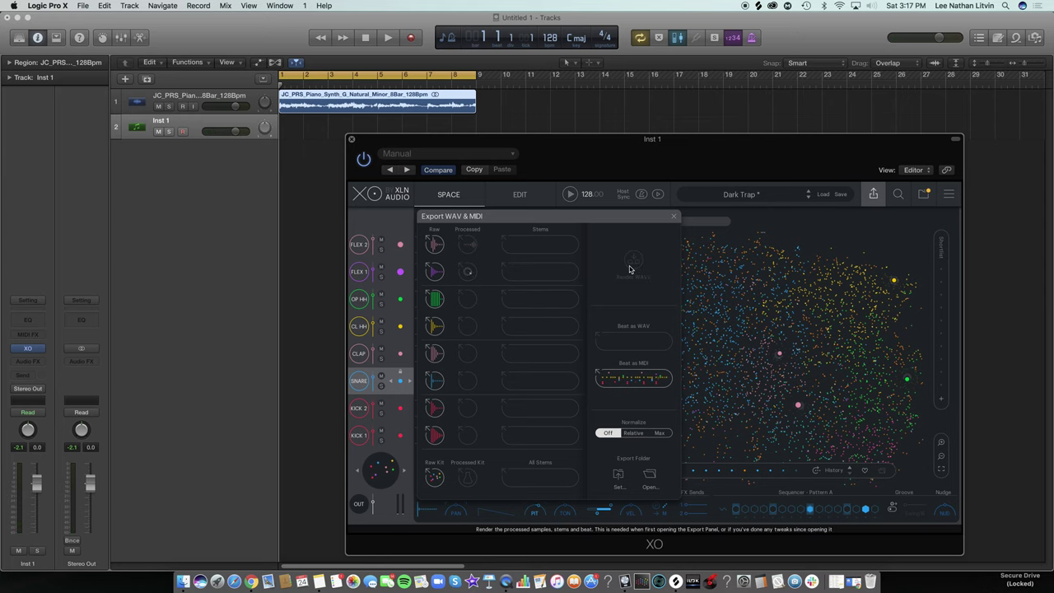
pyautogui.moveTo(647, 151); pyautogui.dragTo(729, 76)
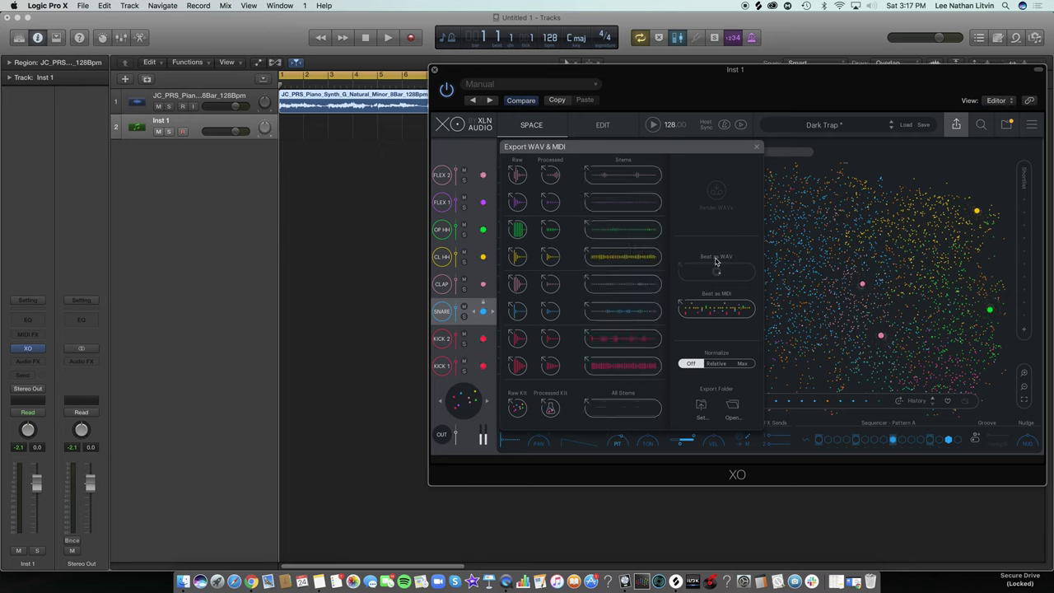
pyautogui.moveTo(689, 271); pyautogui.dragTo(280, 177)
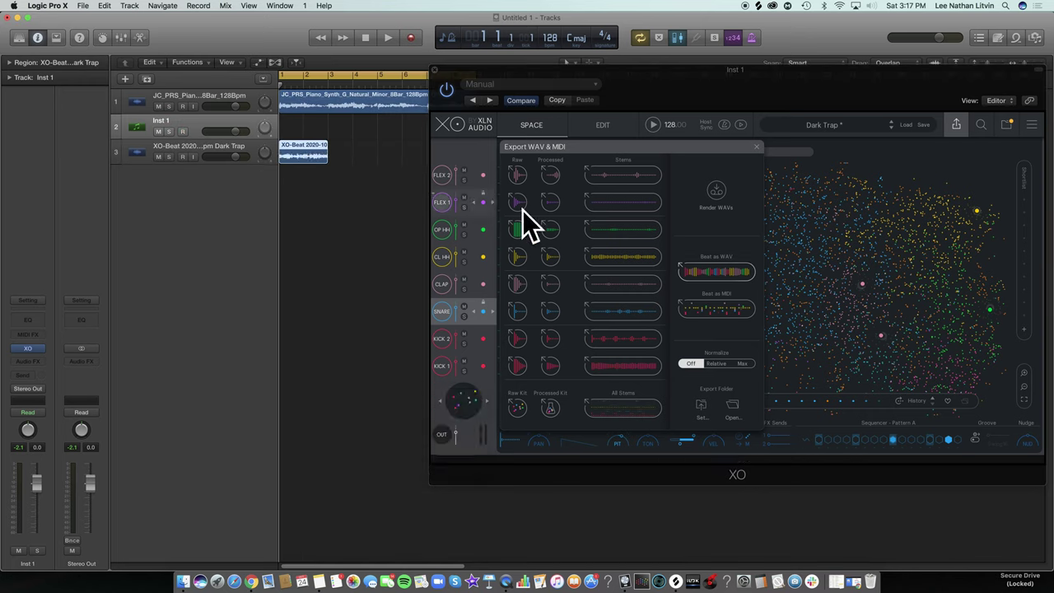
# Import the beat's MIDI onto a Steinway Grand Piano track, audition it solo, then delete it.
pyautogui.moveTo(717, 308); pyautogui.dragTo(284, 272)
pyautogui.click(202, 176)
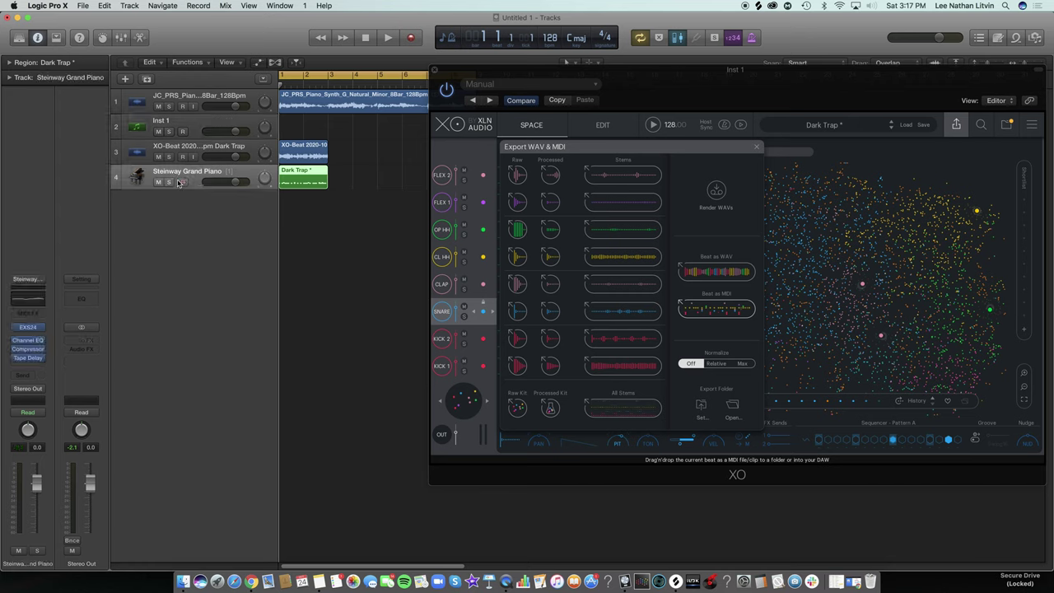
pyautogui.click(170, 182)
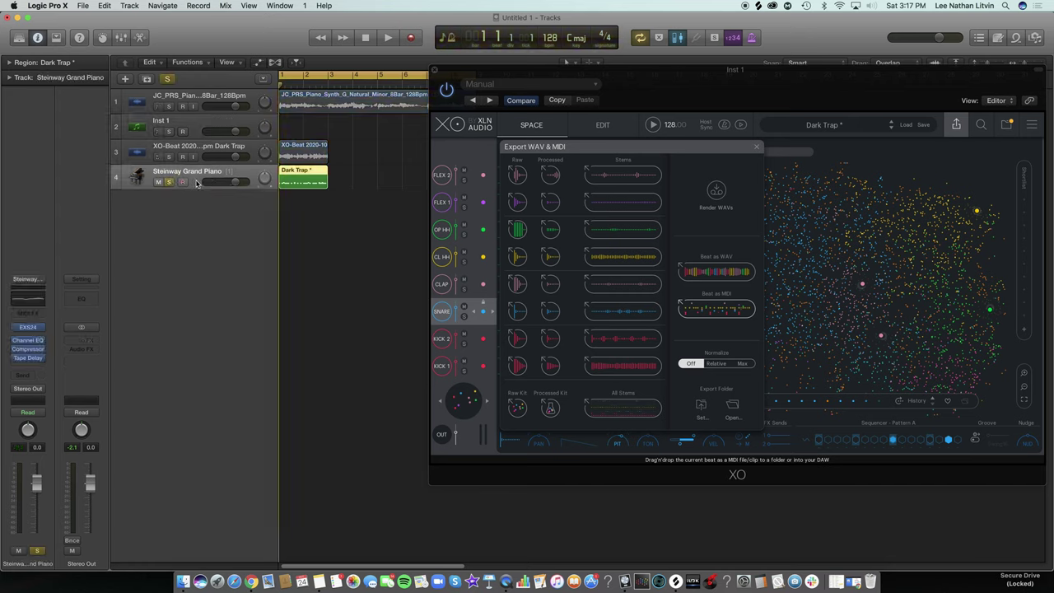
pyautogui.press('space')
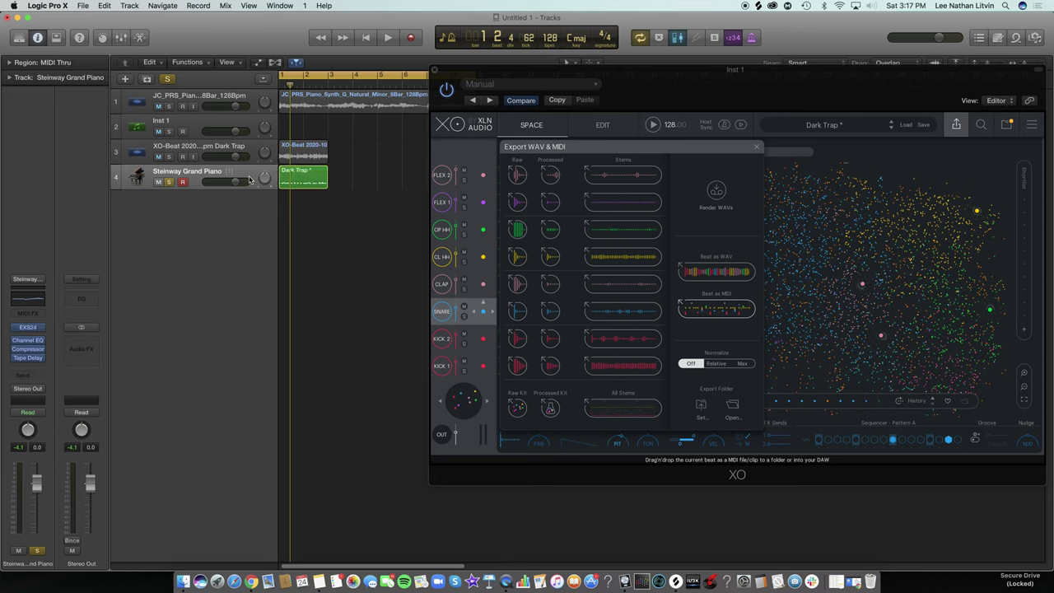
pyautogui.press('super+BackSpace')
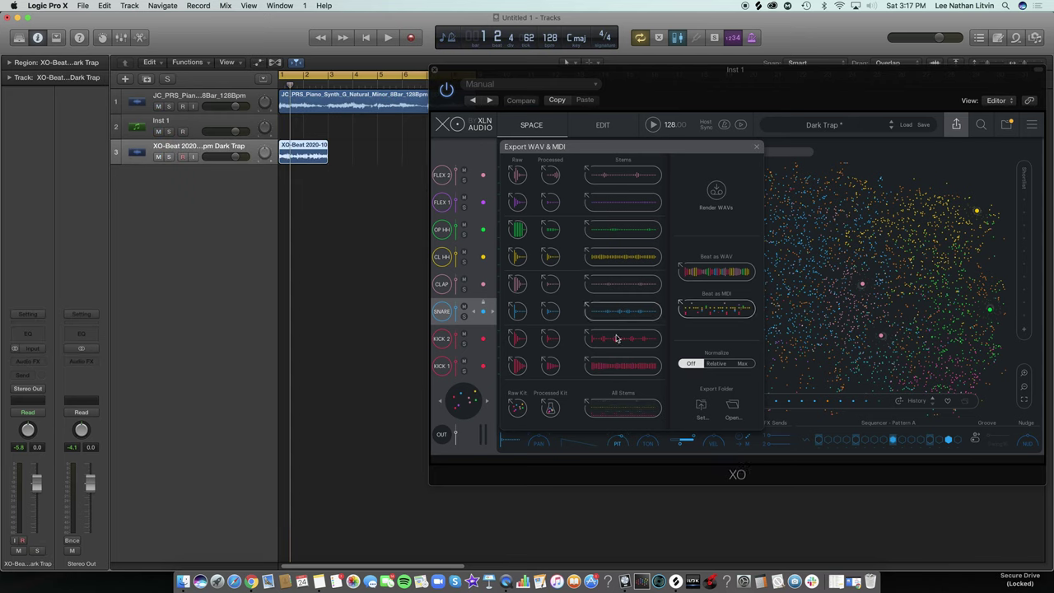
# Import all the drum stems, placing each on its own new track.
pyautogui.moveTo(625, 409); pyautogui.dragTo(239, 231)
pyautogui.click(460, 154)
pyautogui.click(592, 206)
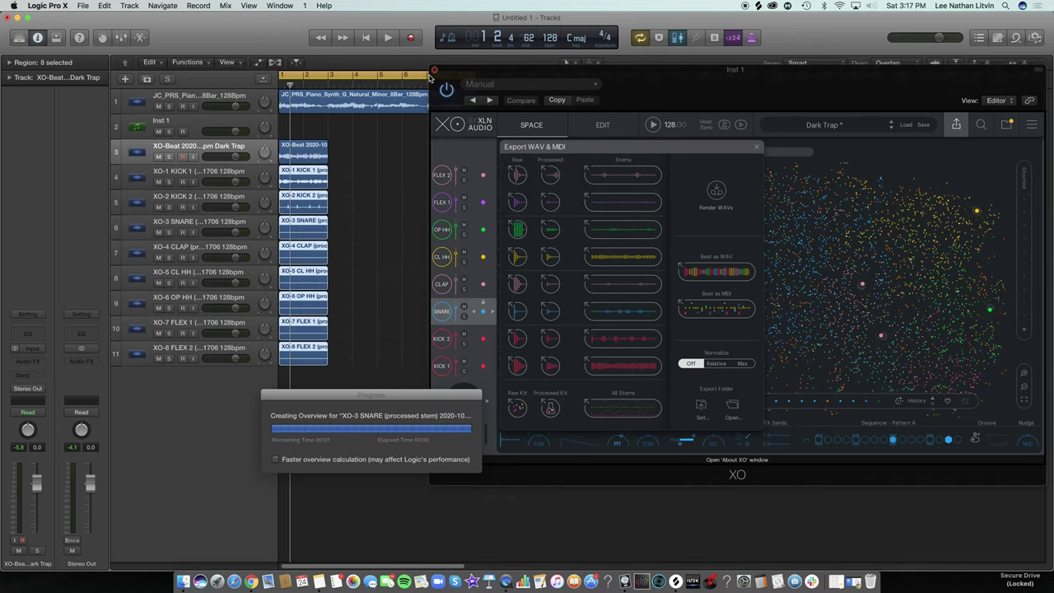
# Rename the full-beat track to 'ALL DRUMS'.
pyautogui.press('v')
pyautogui.doubleClick(230, 146)
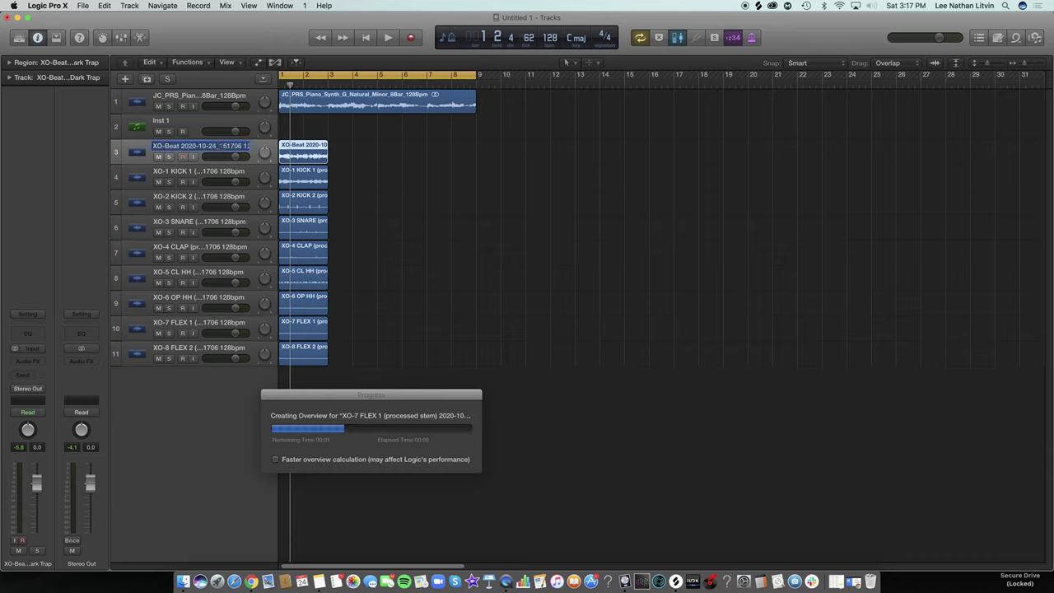
pyautogui.write('ALL D')
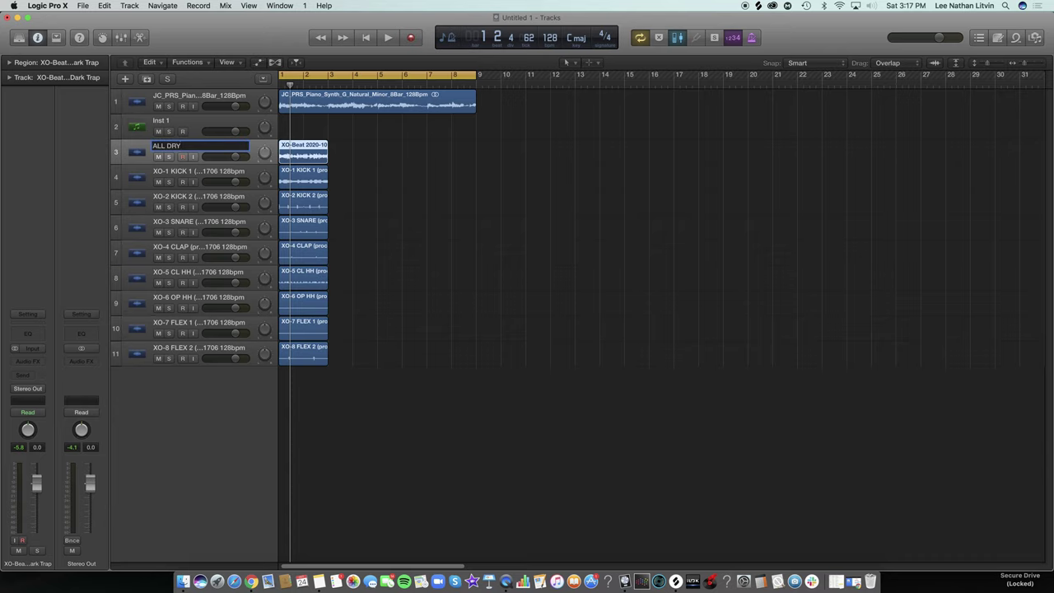
pyautogui.write('RUMS')
pyautogui.press('Return')
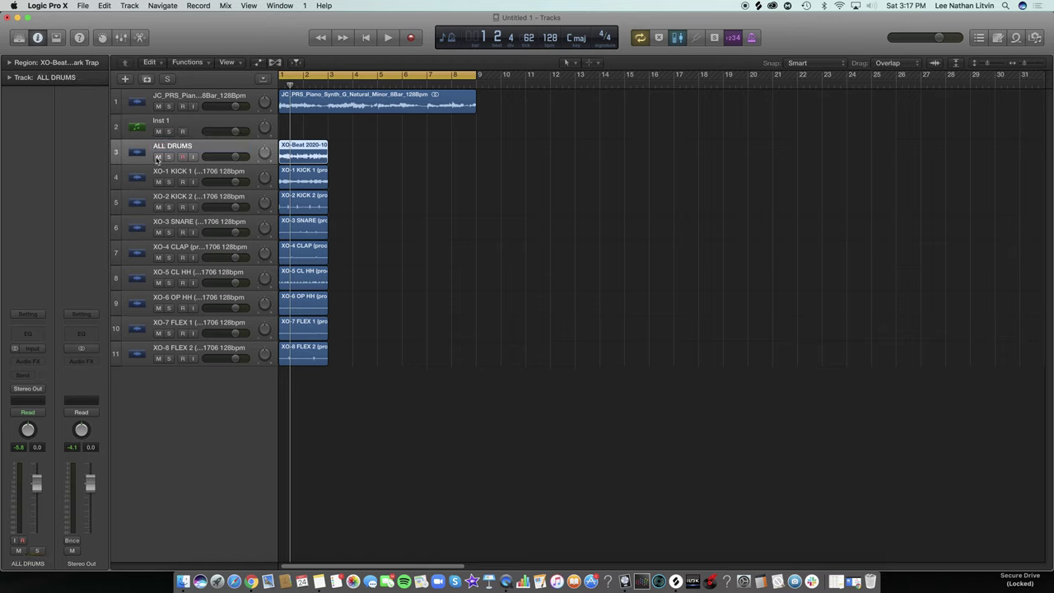
# Audition the ALL DRUMS track solo, then leave it muted.
pyautogui.click(158, 157)
pyautogui.click(169, 158)
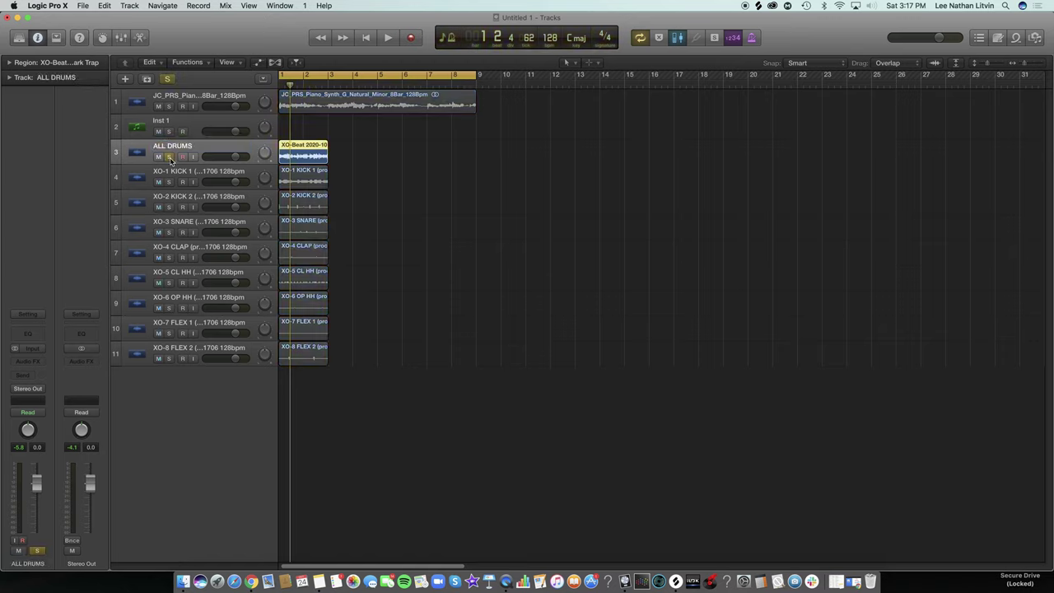
pyautogui.press('space')
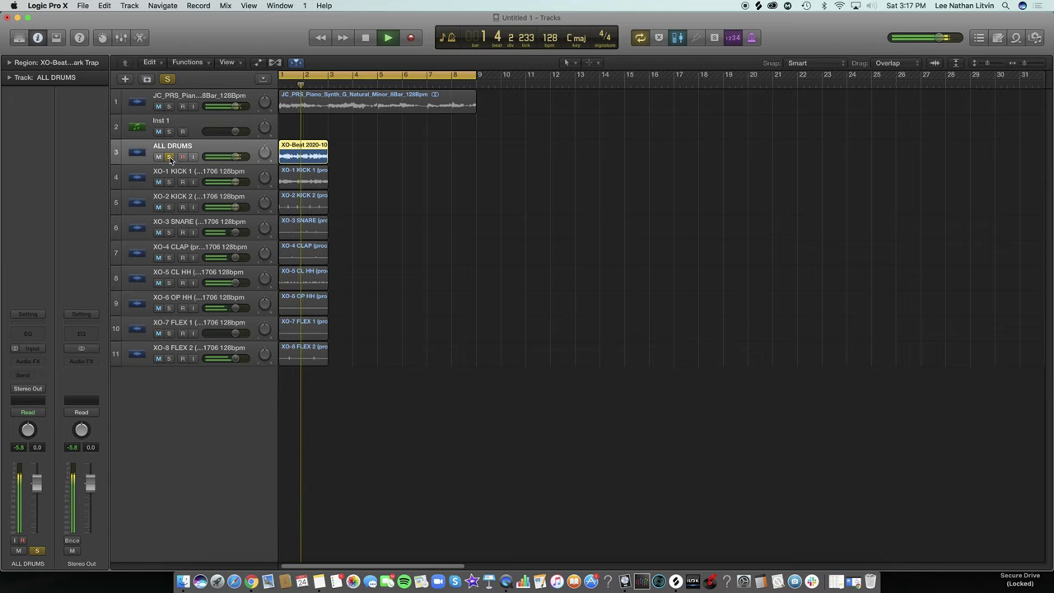
pyautogui.press('space')
pyautogui.click(171, 157)
pyautogui.click(158, 158)
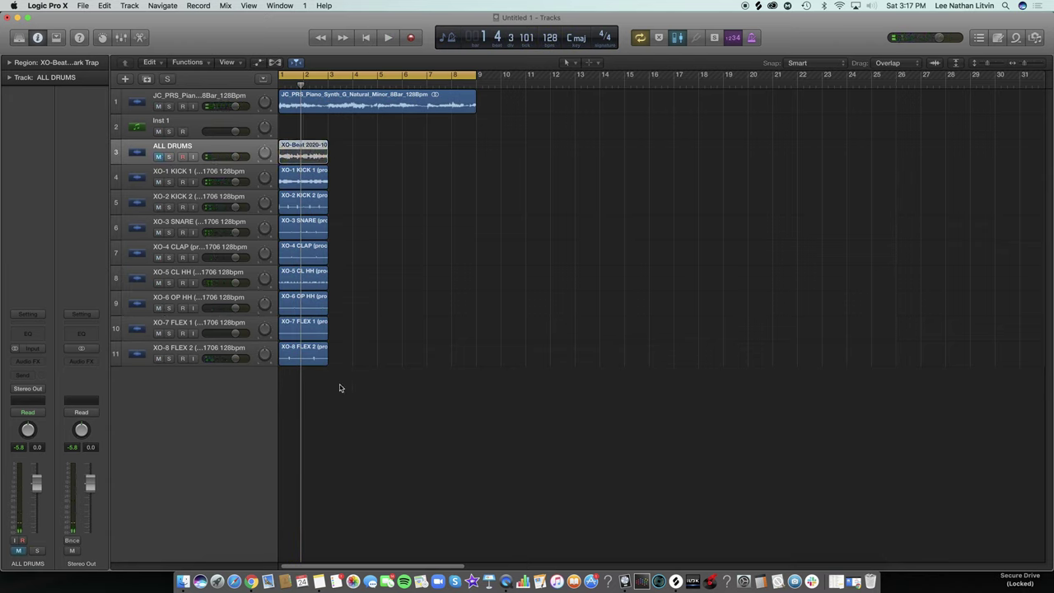
# Repeat the eight drum stem regions out to bar 9 and play the arrangement.
pyautogui.moveTo(338, 387); pyautogui.dragTo(315, 155)
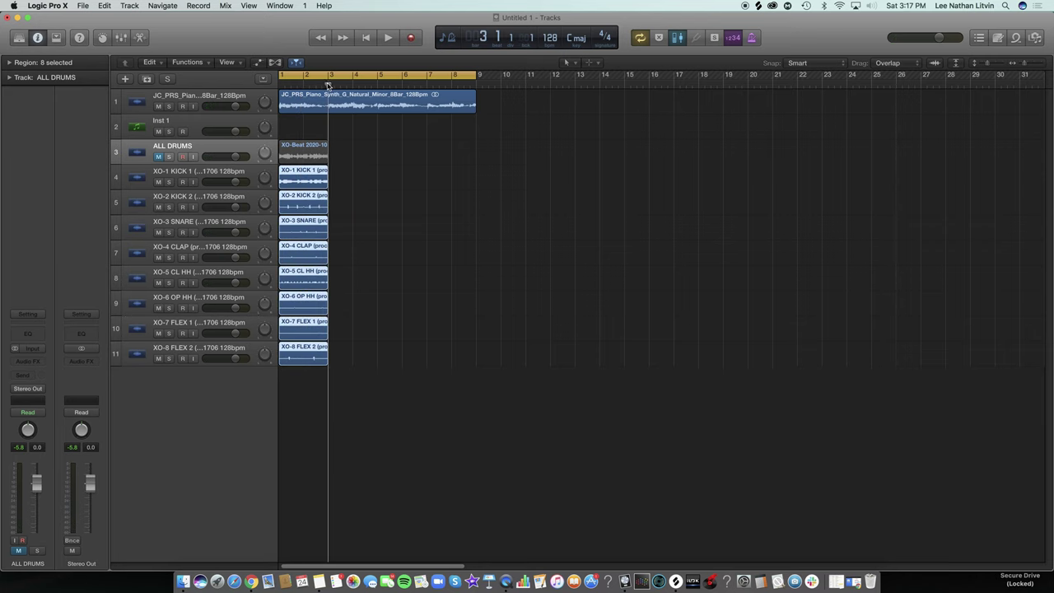
pyautogui.press('super+r')
pyautogui.press('super+r')
pyautogui.press('super+r')
pyautogui.click(534, 299)
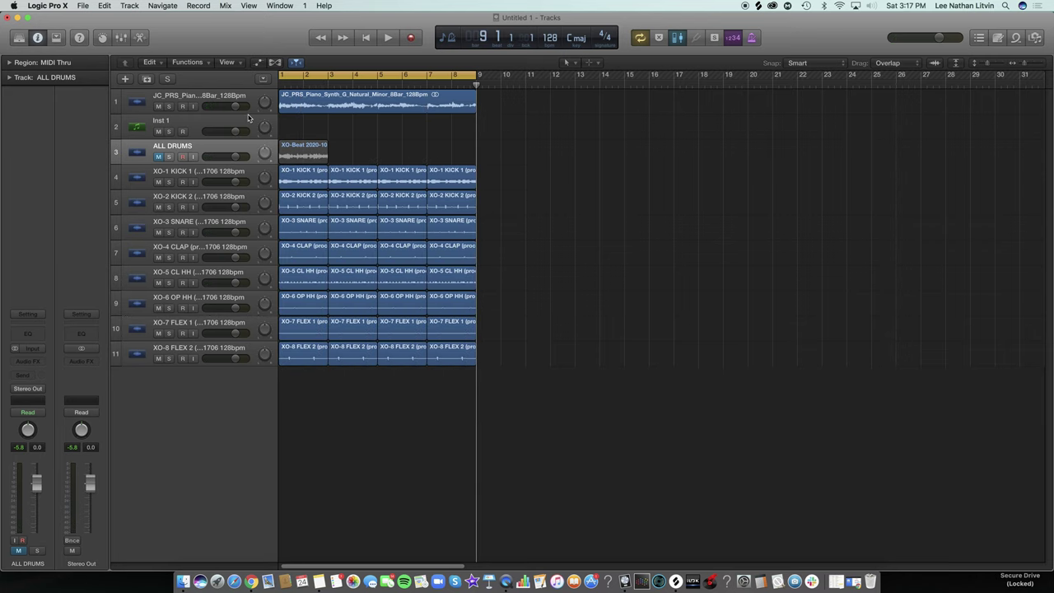
pyautogui.press('space')
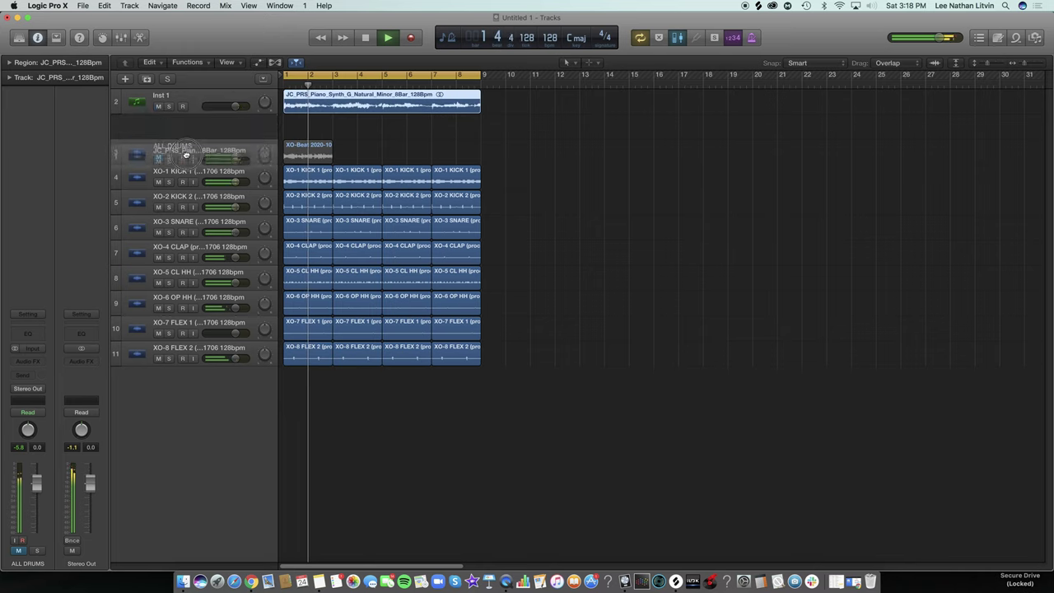
# Move the piano track below ALL DRUMS and delete the empty Inst 1 track.
pyautogui.moveTo(186, 155); pyautogui.dragTo(187, 157)
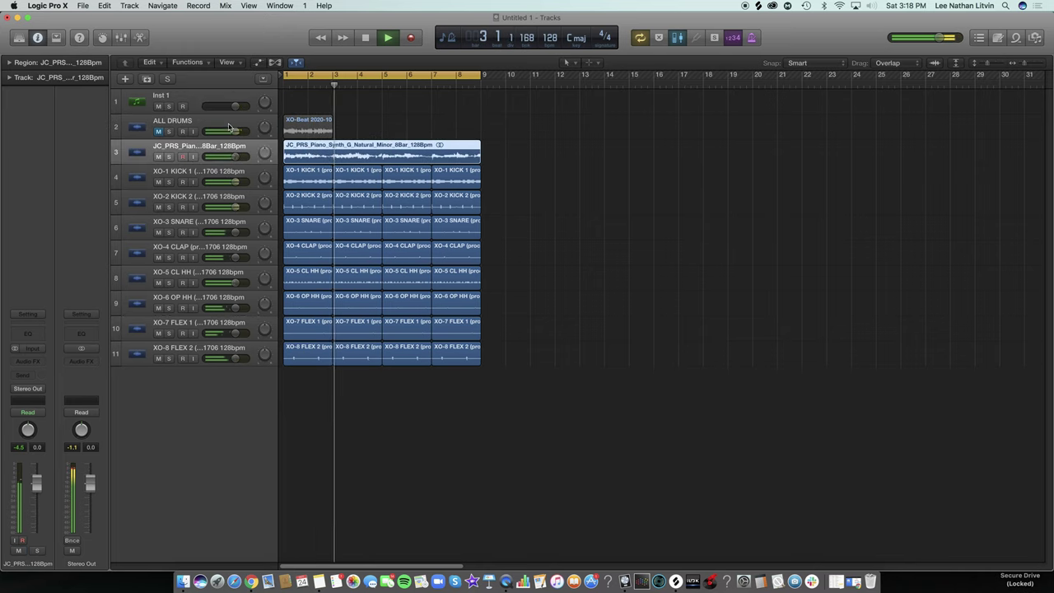
pyautogui.click(204, 100)
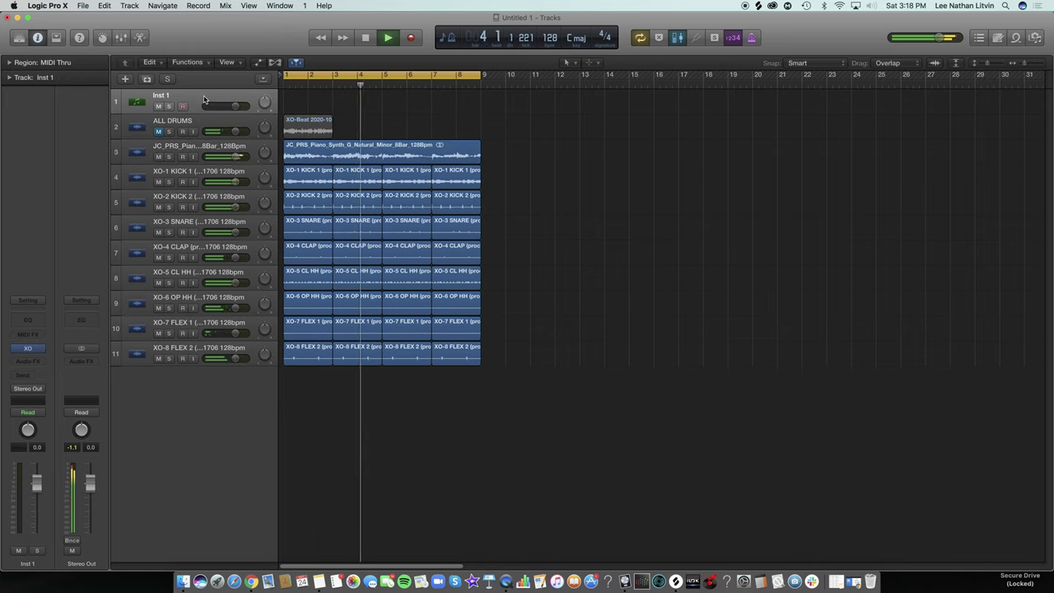
pyautogui.press('super+BackSpace')
pyautogui.press('space')
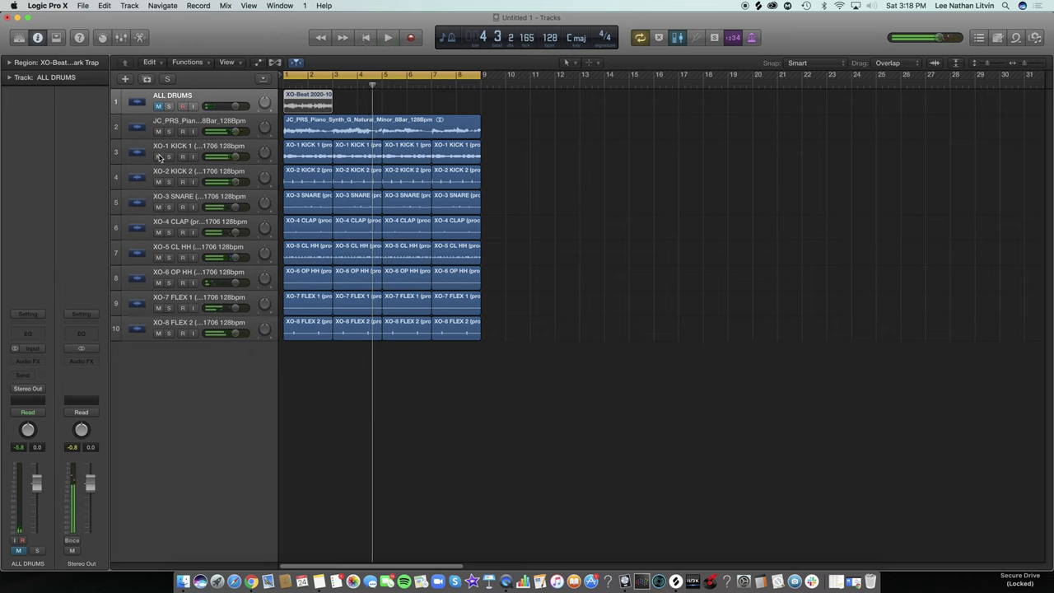
pyautogui.click(186, 122)
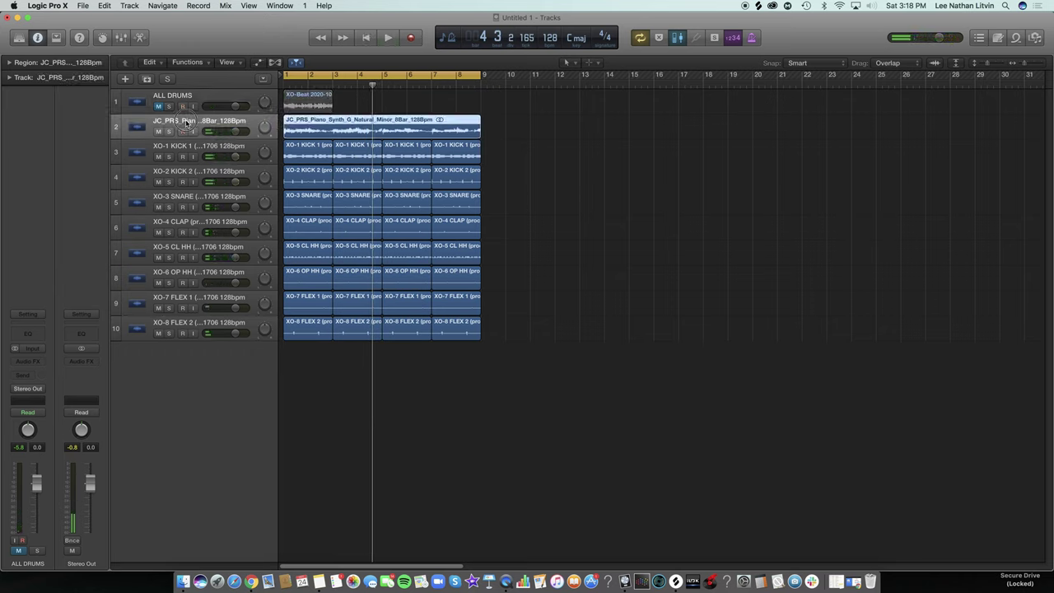
# Turn off Cycle, try splitting the piano region at bars 2 and 3, then undo.
pyautogui.press('c')
pyautogui.click(334, 77)
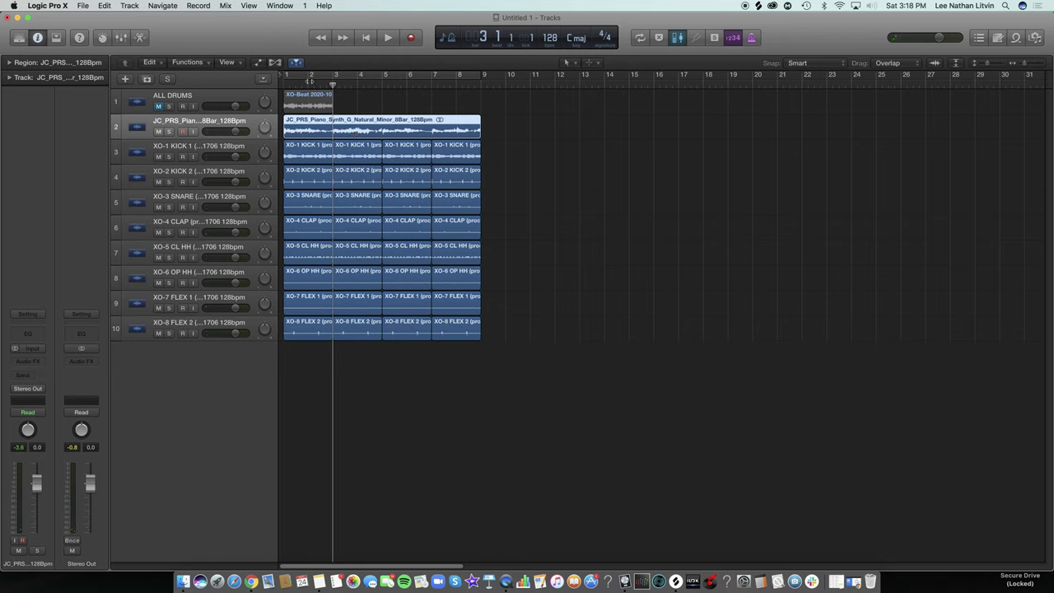
pyautogui.click(310, 80)
pyautogui.press('super+t')
pyautogui.click(334, 80)
pyautogui.press('super+t')
pyautogui.click(359, 82)
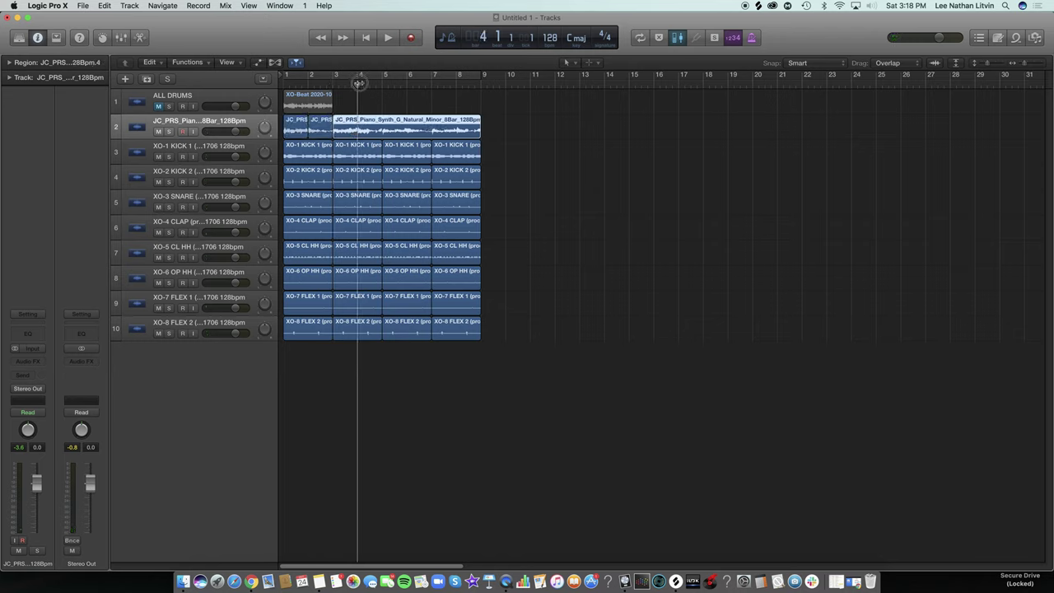
pyautogui.click(360, 85)
pyautogui.press('super+z')
pyautogui.press('super+z')
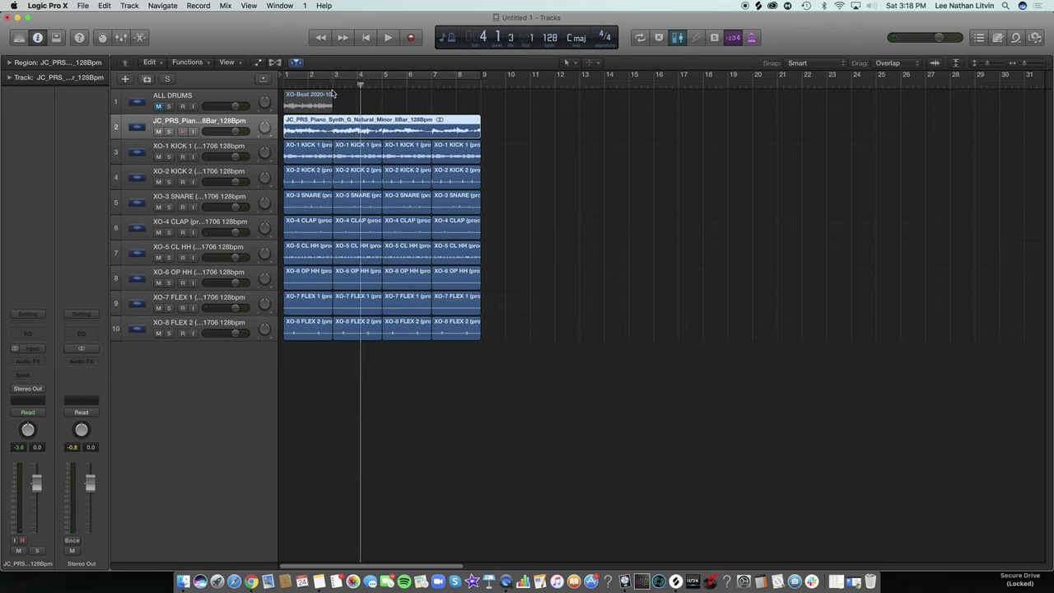
# Split the piano region into one-bar slices at bars 2 through 8.
pyautogui.click(308, 83)
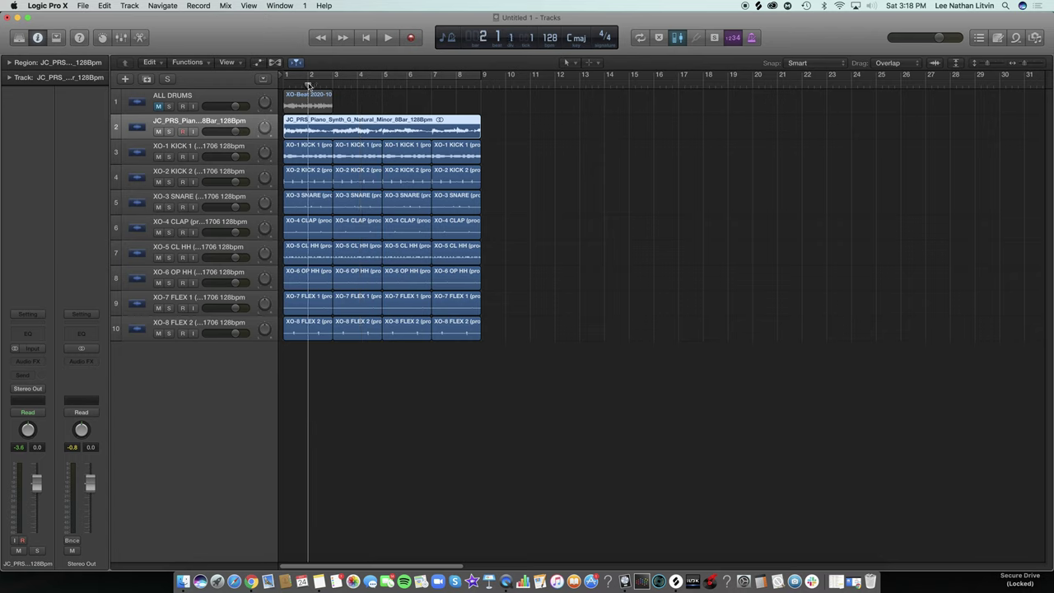
pyautogui.press('super+t')
pyautogui.click(333, 86)
pyautogui.press('super+t')
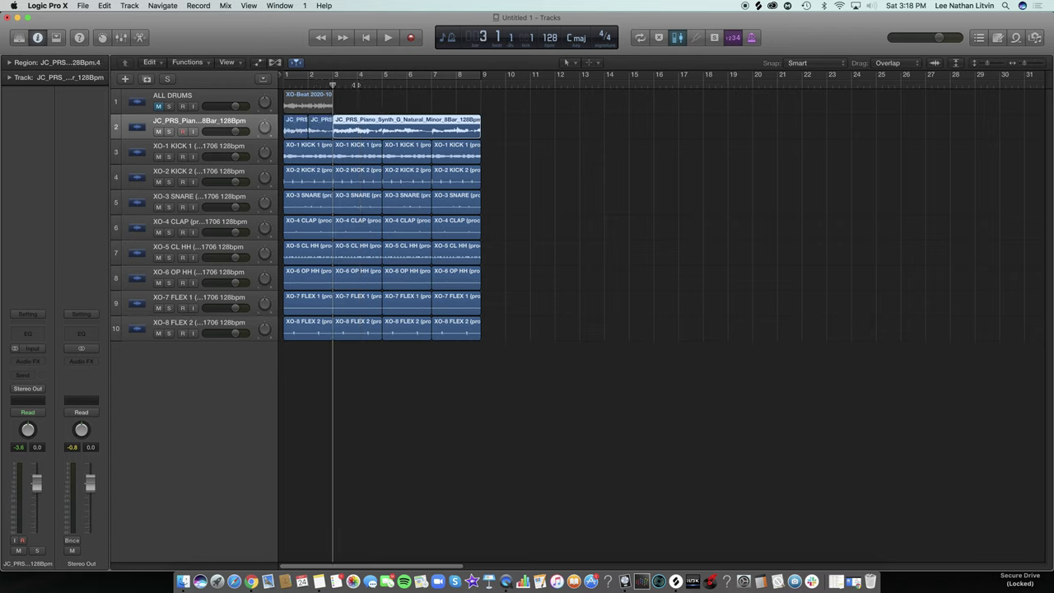
pyautogui.click(357, 85)
pyautogui.press('super+t')
pyautogui.click(382, 86)
pyautogui.press('super+t')
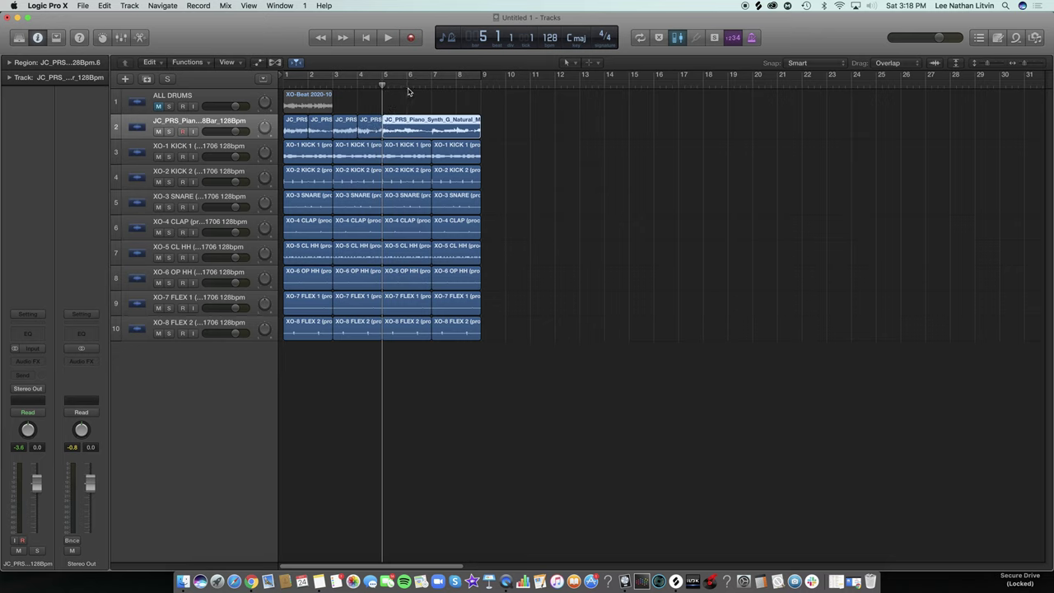
pyautogui.click(407, 85)
pyautogui.press('super+t')
pyautogui.click(431, 86)
pyautogui.press('super+t')
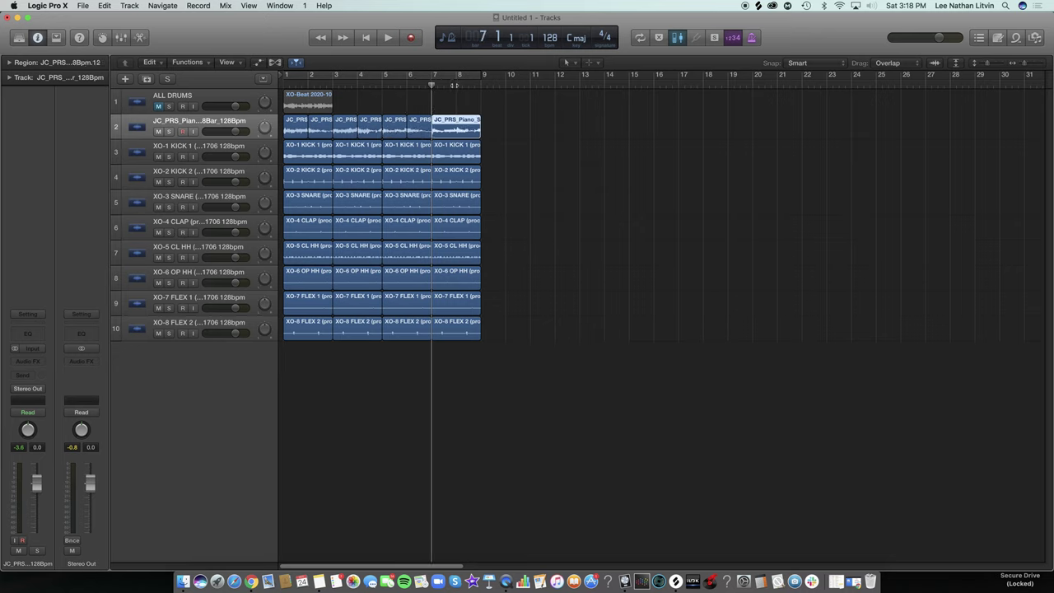
pyautogui.click(456, 86)
pyautogui.press('super+t')
# Select the one-bar piano slices and paste them at bar 9 to reach bar 17.
pyautogui.click(518, 141)
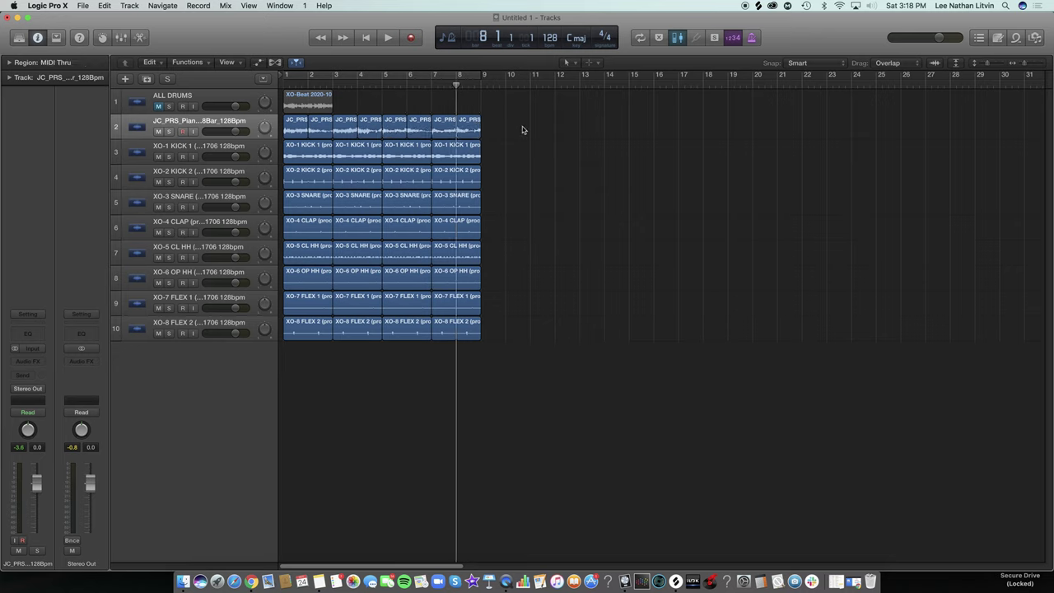
pyautogui.moveTo(522, 129); pyautogui.dragTo(288, 131)
pyautogui.click(482, 85)
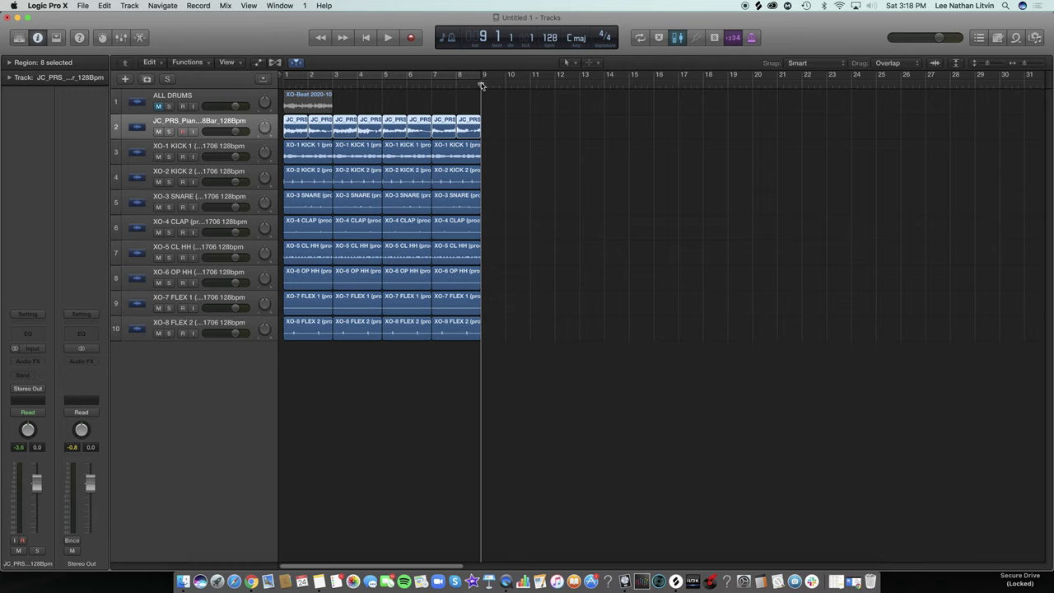
pyautogui.press('super+v')
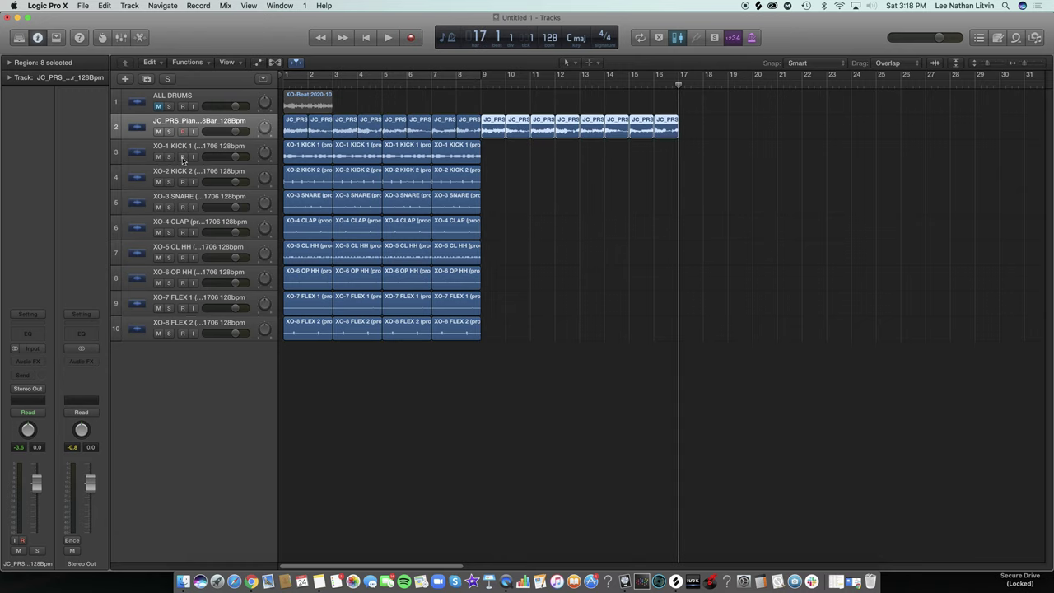
# Create a stereo EXS24 (Sampler) software instrument track and open its empty Instrument Editor.
pyautogui.click(125, 79)
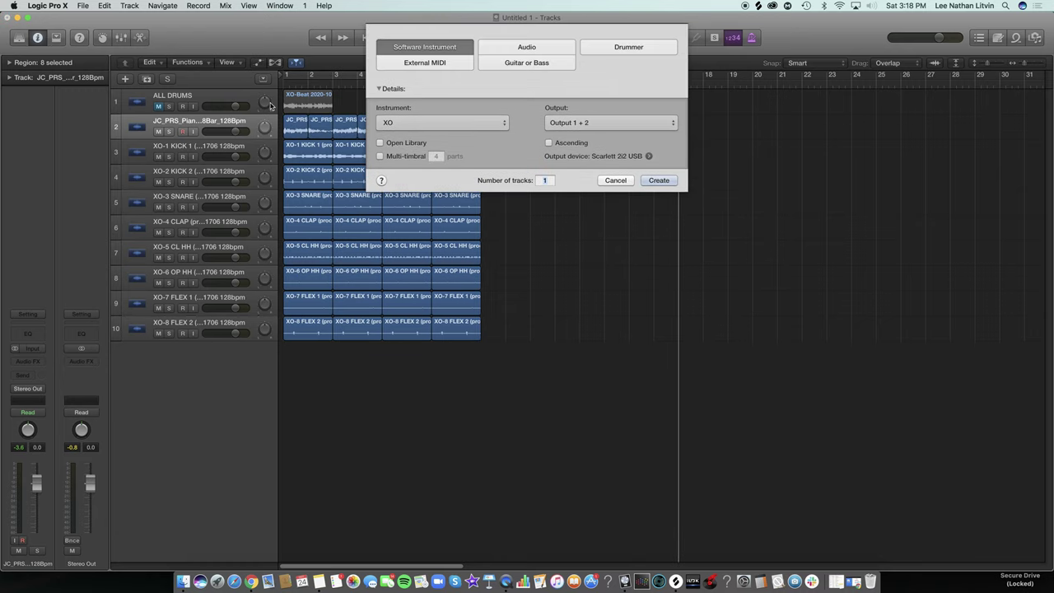
pyautogui.click(428, 125)
pyautogui.moveTo(490, 250)
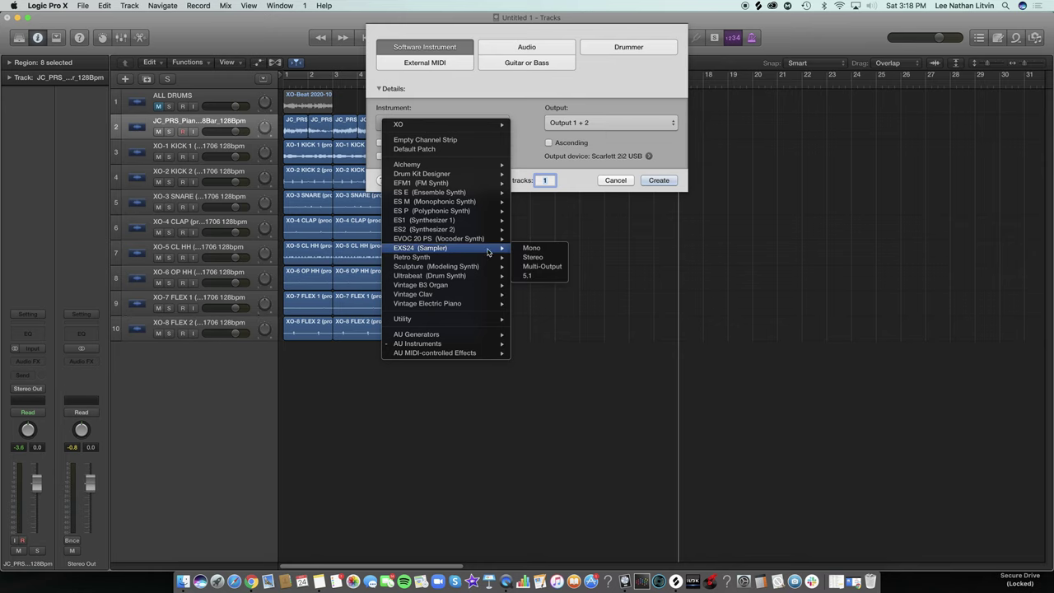
pyautogui.click(533, 258)
pyautogui.click(659, 180)
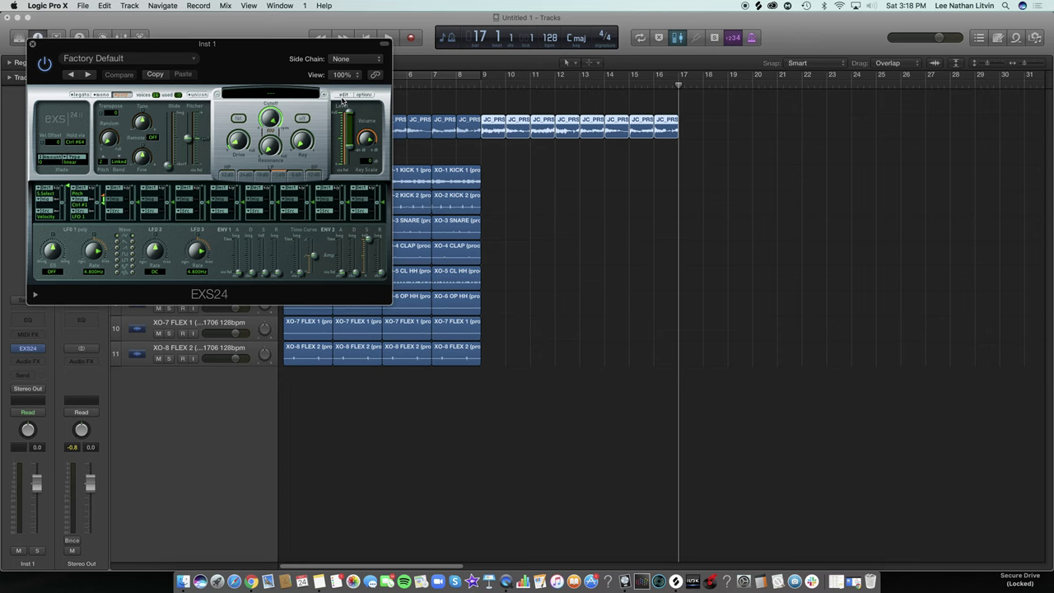
pyautogui.click(343, 95)
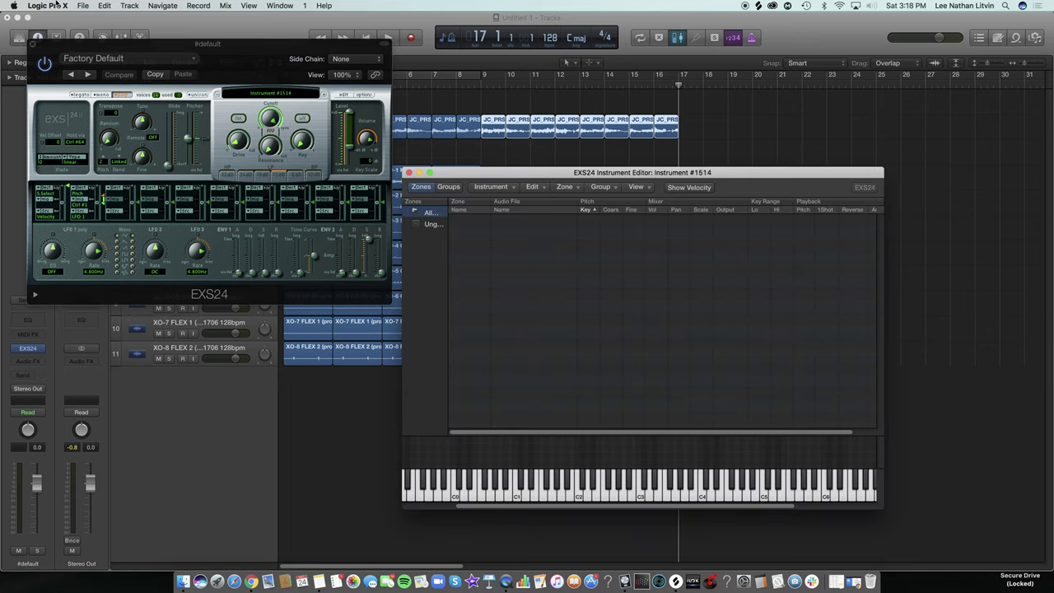
pyautogui.click(54, 5)
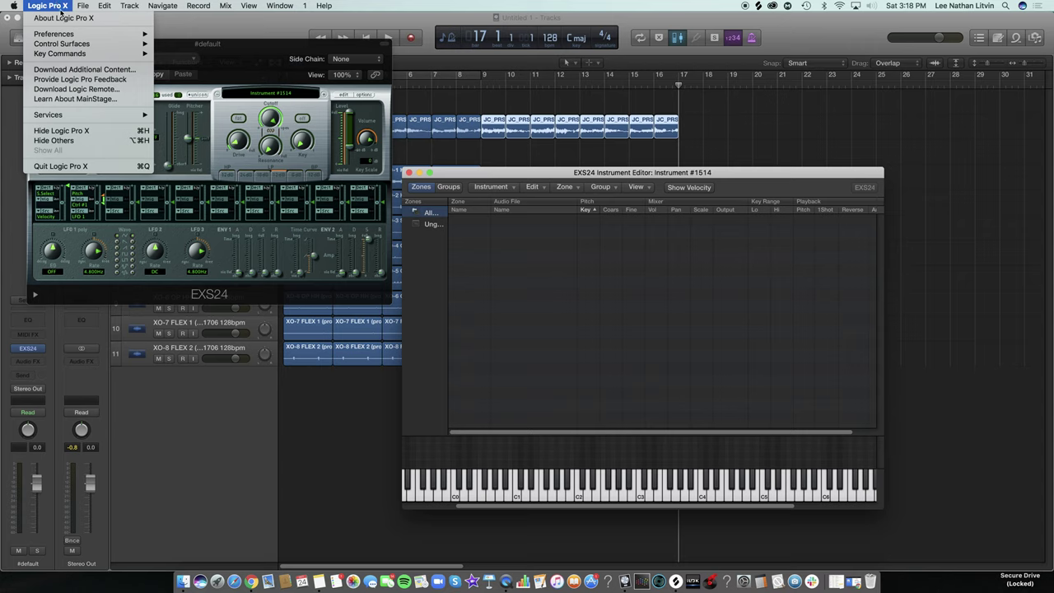
pyautogui.click(62, 70)
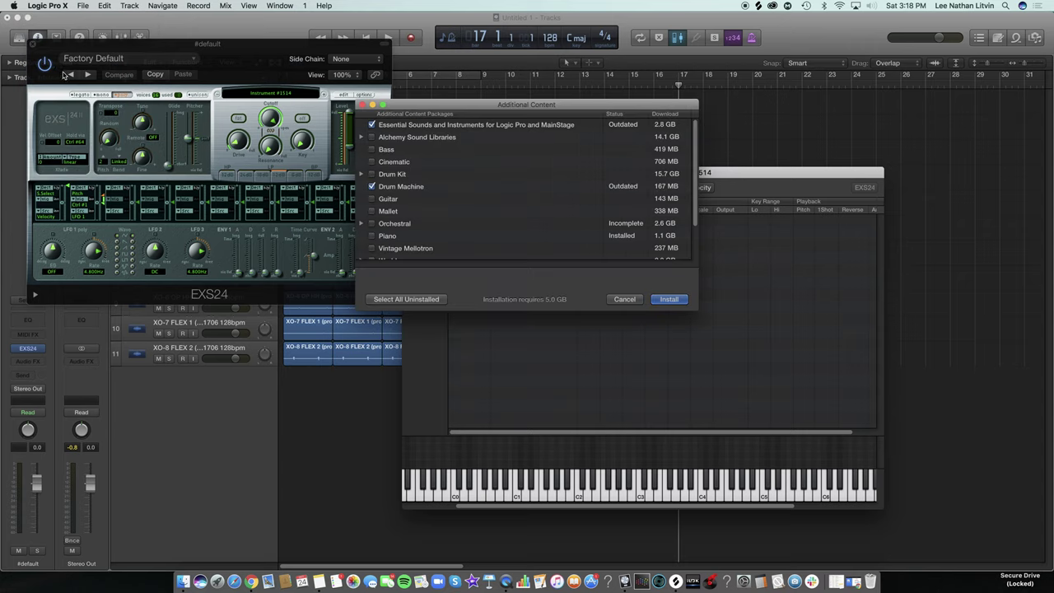
pyautogui.click(623, 300)
pyautogui.click(49, 5)
pyautogui.moveTo(54, 34)
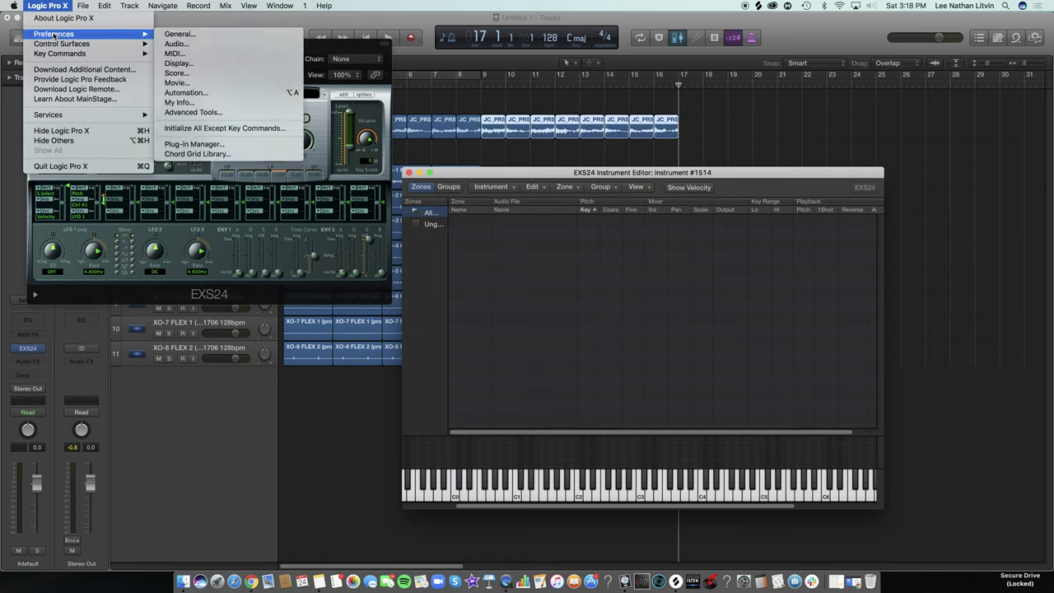
pyautogui.click(209, 114)
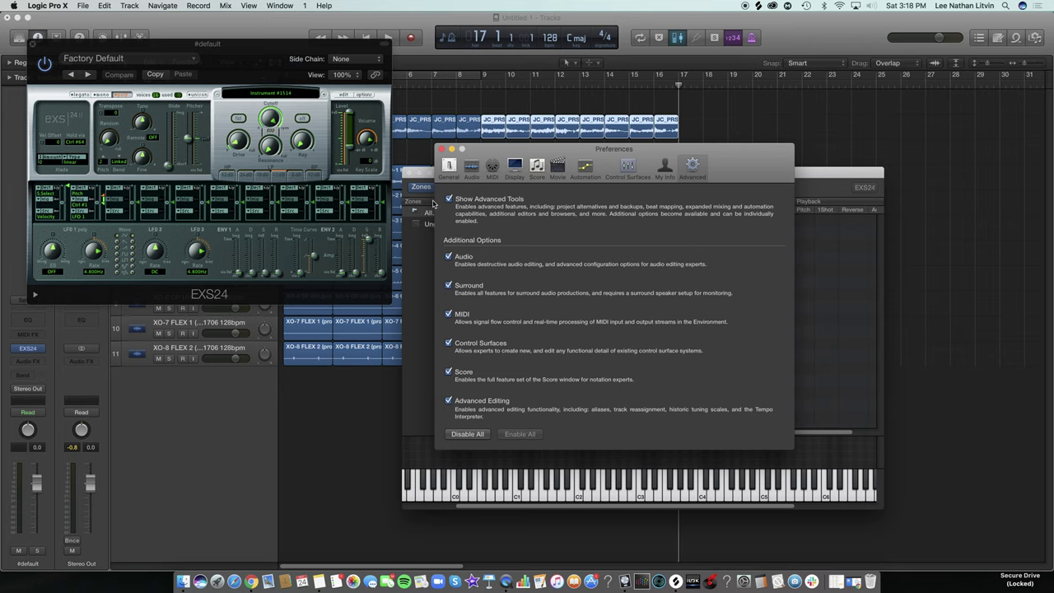
pyautogui.click(441, 149)
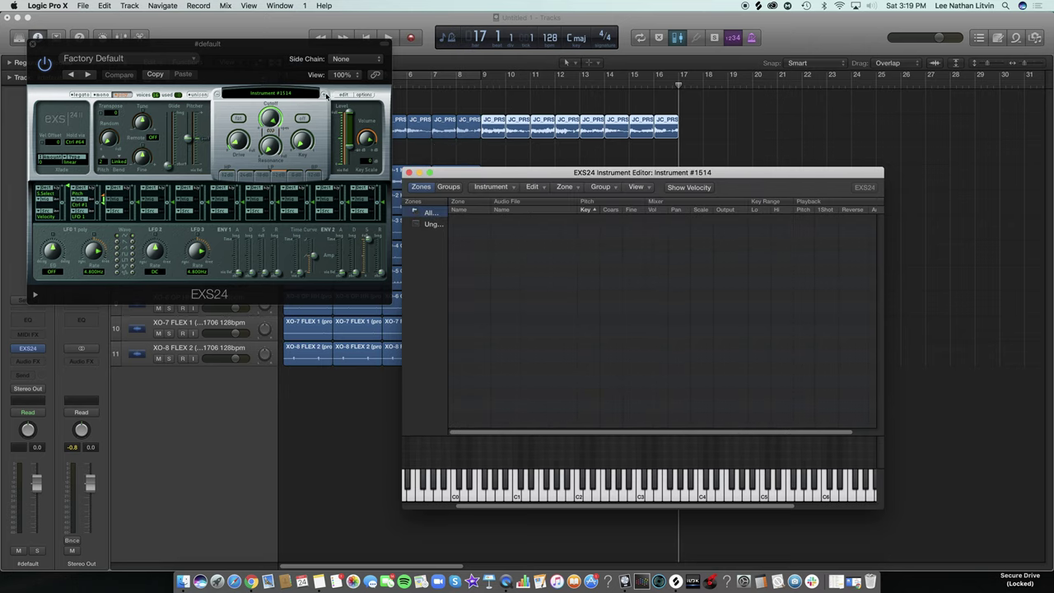
# Drag the 16 one-bar piano slices into the EXS24 editor as contiguous zones C1–D#2.
pyautogui.click(34, 44)
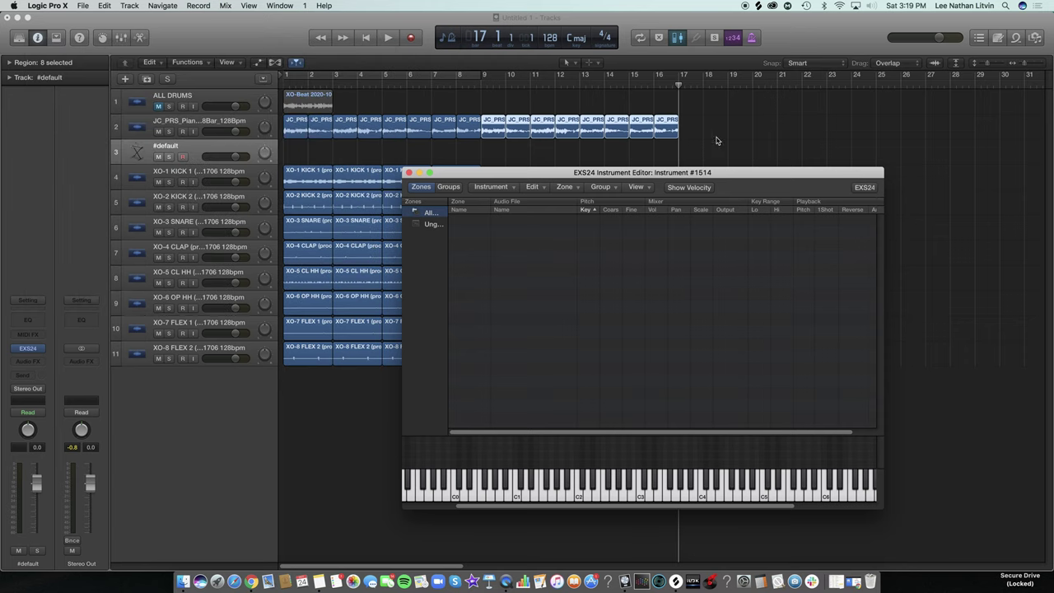
pyautogui.moveTo(736, 132); pyautogui.dragTo(517, 309)
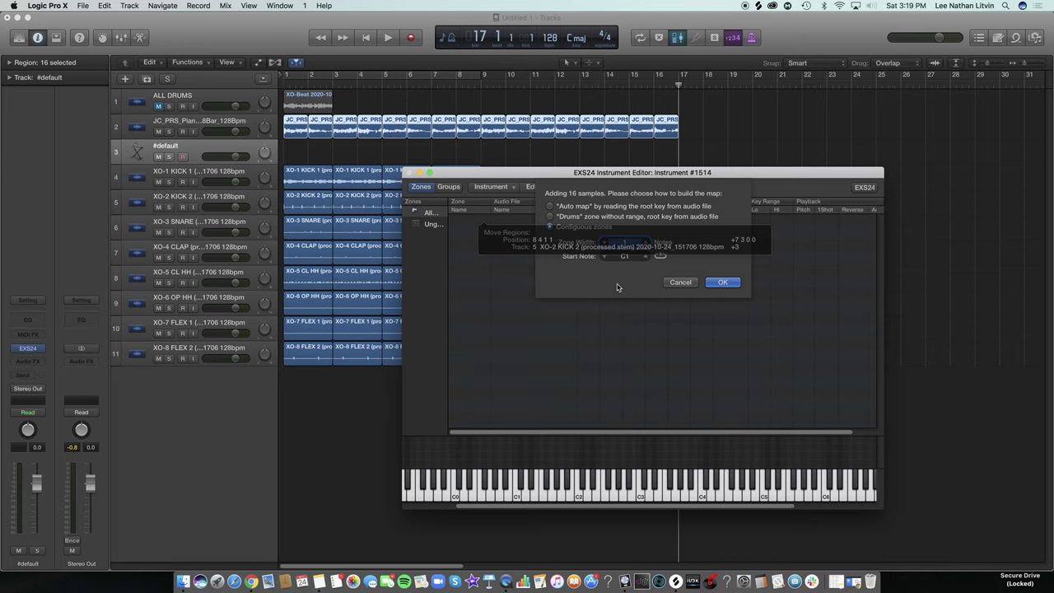
pyautogui.click(485, 238)
pyautogui.click(722, 280)
pyautogui.moveTo(609, 165); pyautogui.dragTo(478, 145)
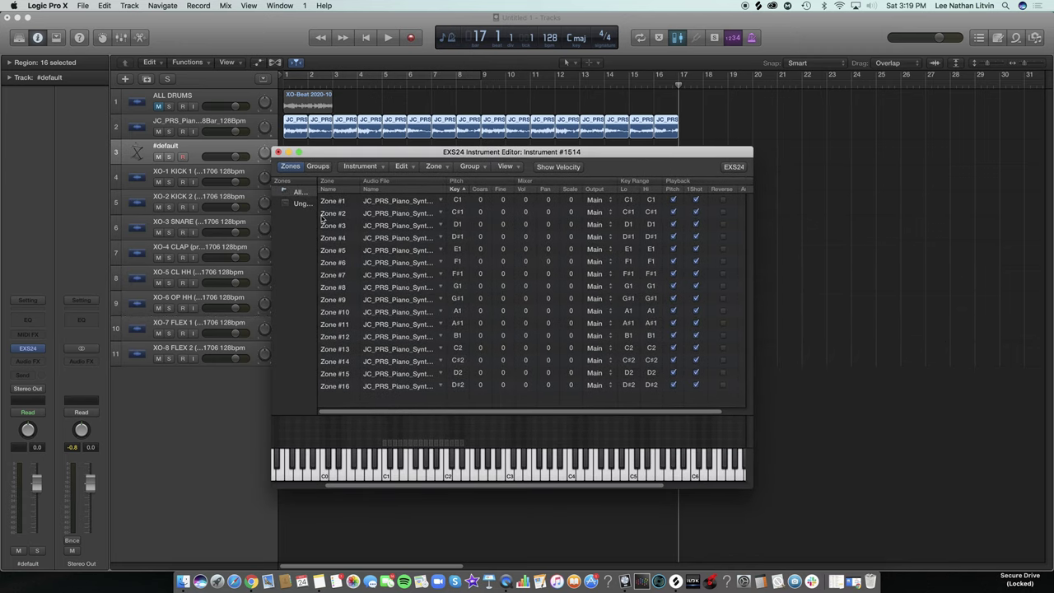
pyautogui.click(330, 201)
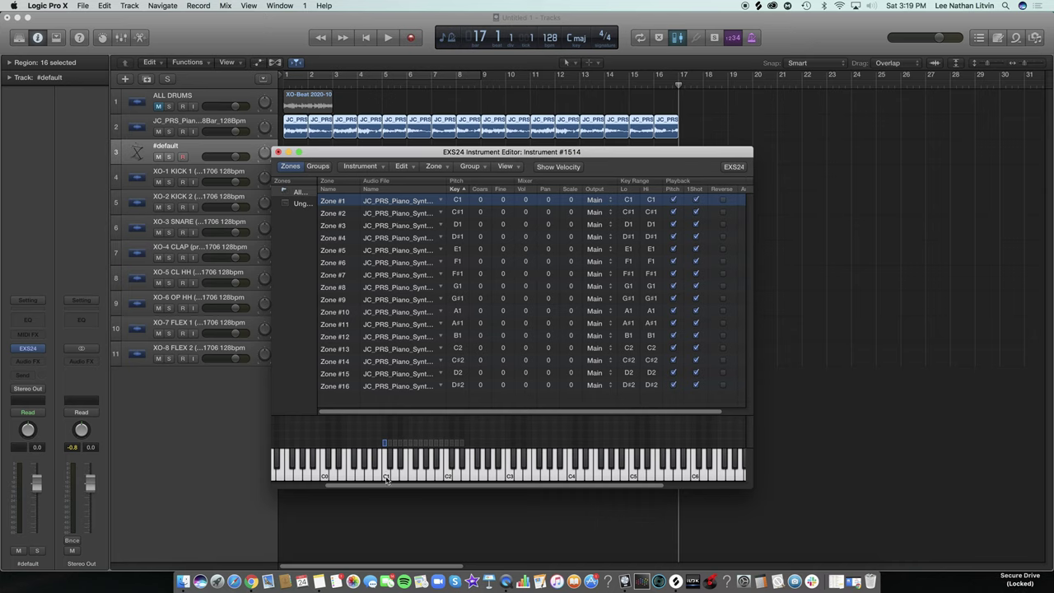
# Audition Zones #1 and #9, then set Zone #9 to play in reverse.
pyautogui.click(387, 476)
pyautogui.click(330, 300)
pyautogui.click(427, 458)
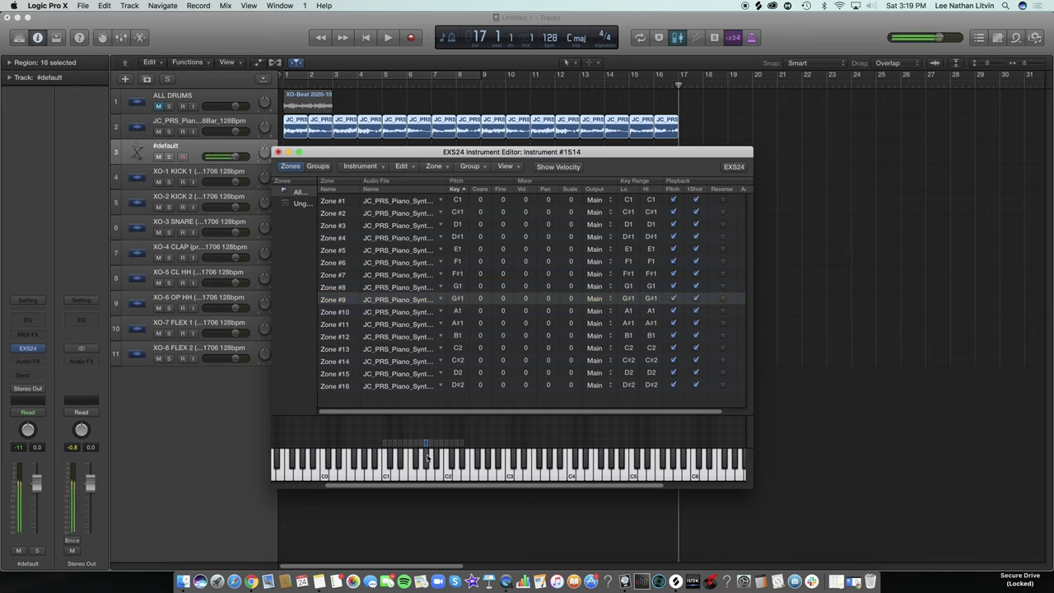
pyautogui.click(722, 298)
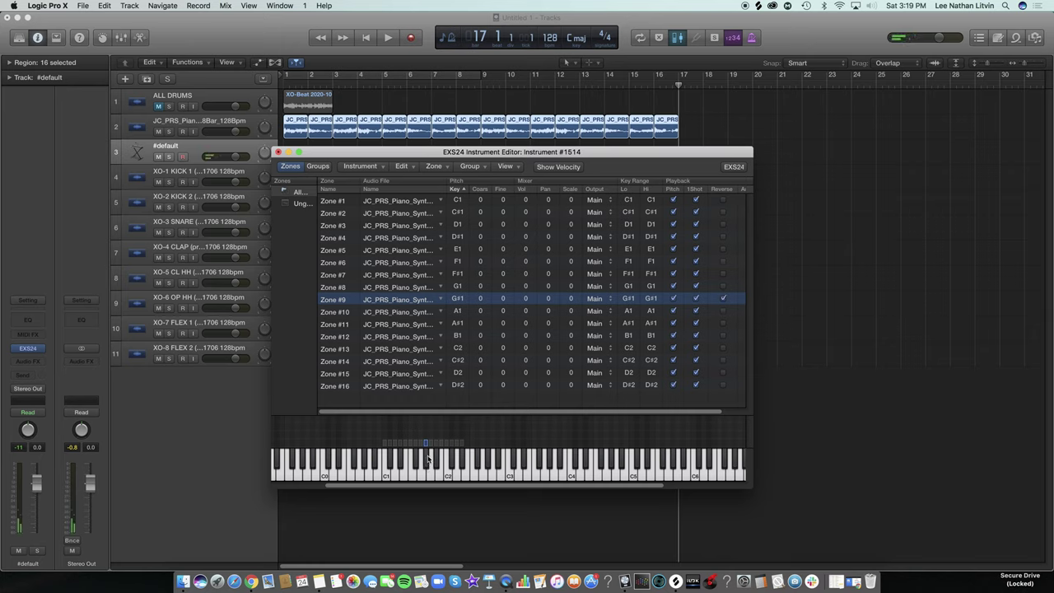
# Tick Reverse for Zones #10 through #16 and extend the selection to all zones.
pyautogui.click(429, 458)
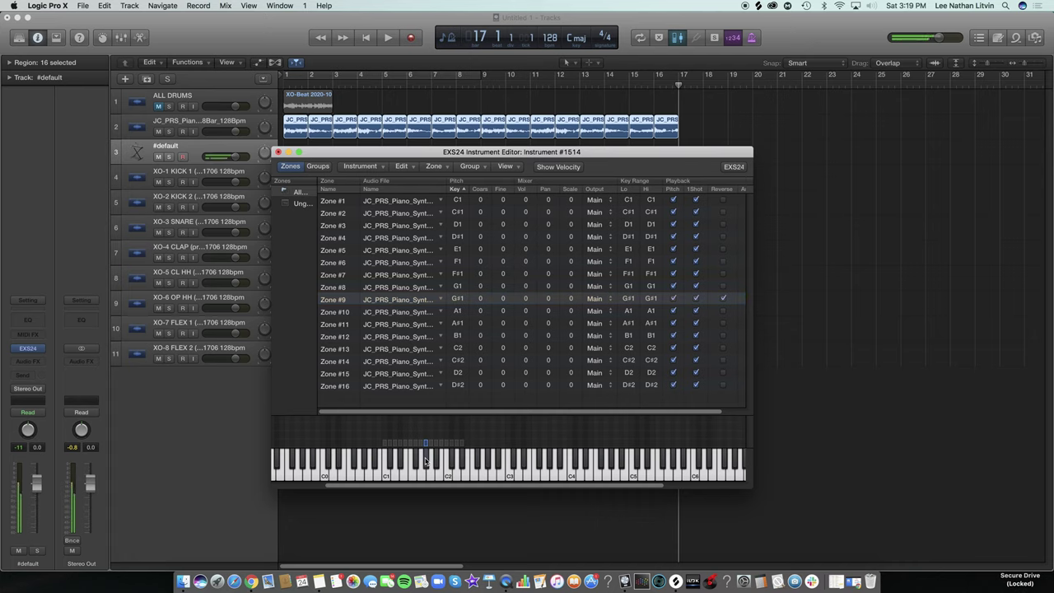
pyautogui.click(723, 311)
pyautogui.click(723, 322)
pyautogui.click(723, 335)
pyautogui.click(723, 348)
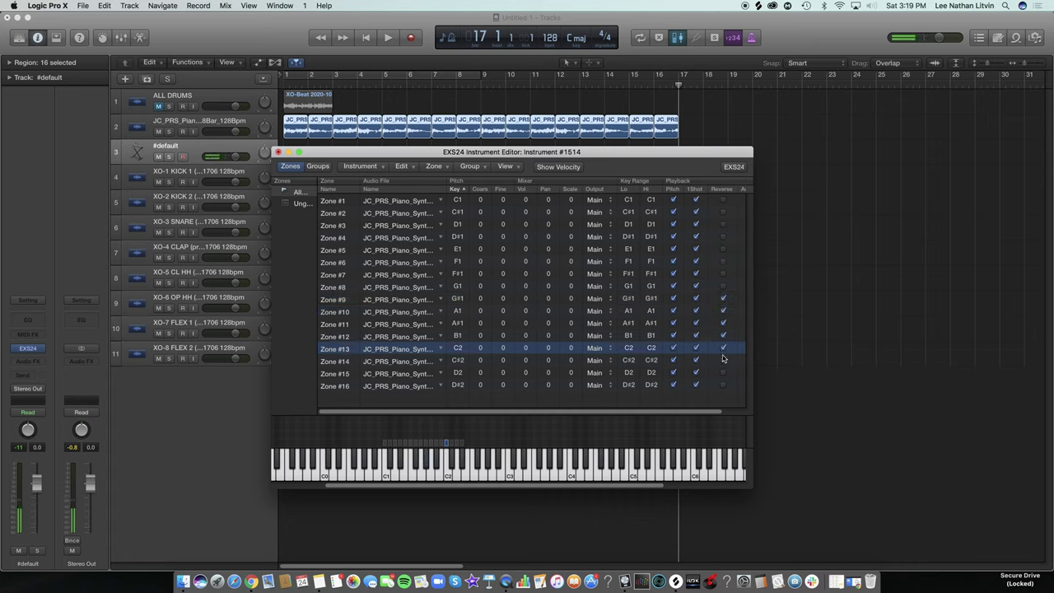
pyautogui.click(723, 360)
pyautogui.click(723, 372)
pyautogui.click(723, 385)
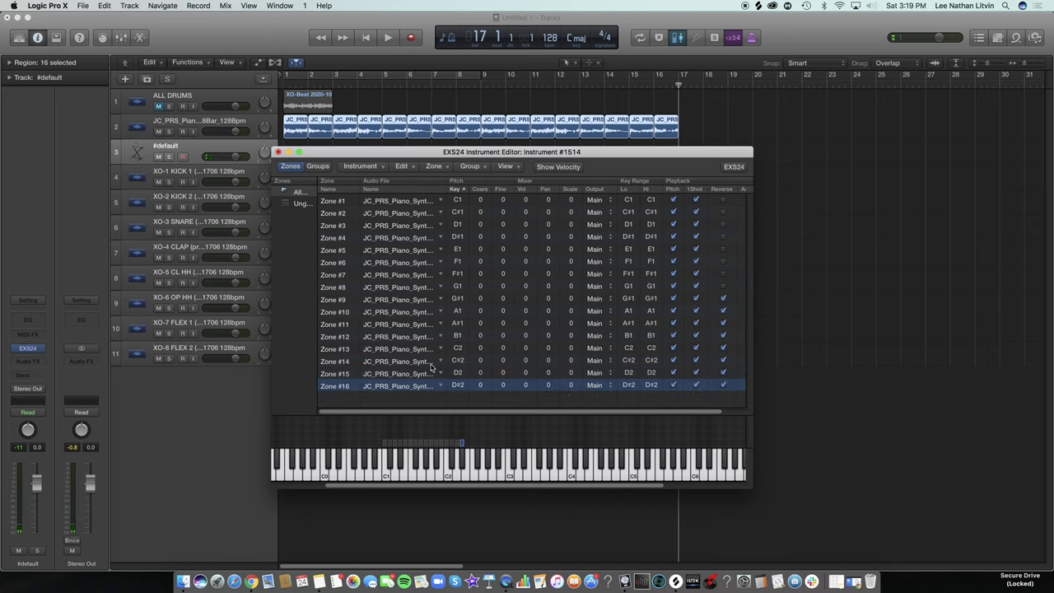
pyautogui.hotkey('shift', 'Up')
pyautogui.hotkey('shift', 'Up')
pyautogui.hotkey('shift', 'Up')
pyautogui.hotkey('shift', 'Up')
pyautogui.hotkey('shift', 'Up')
pyautogui.hotkey('shift', 'Up')
pyautogui.hotkey('shift', 'Up')
pyautogui.hotkey('shift', 'Up')
pyautogui.hotkey('shift', 'Up')
pyautogui.hotkey('shift', 'Up')
pyautogui.hotkey('shift', 'Up')
pyautogui.hotkey('shift', 'Up')
pyautogui.hotkey('shift', 'Up')
pyautogui.hotkey('shift', 'Up')
pyautogui.hotkey('shift', 'Up')
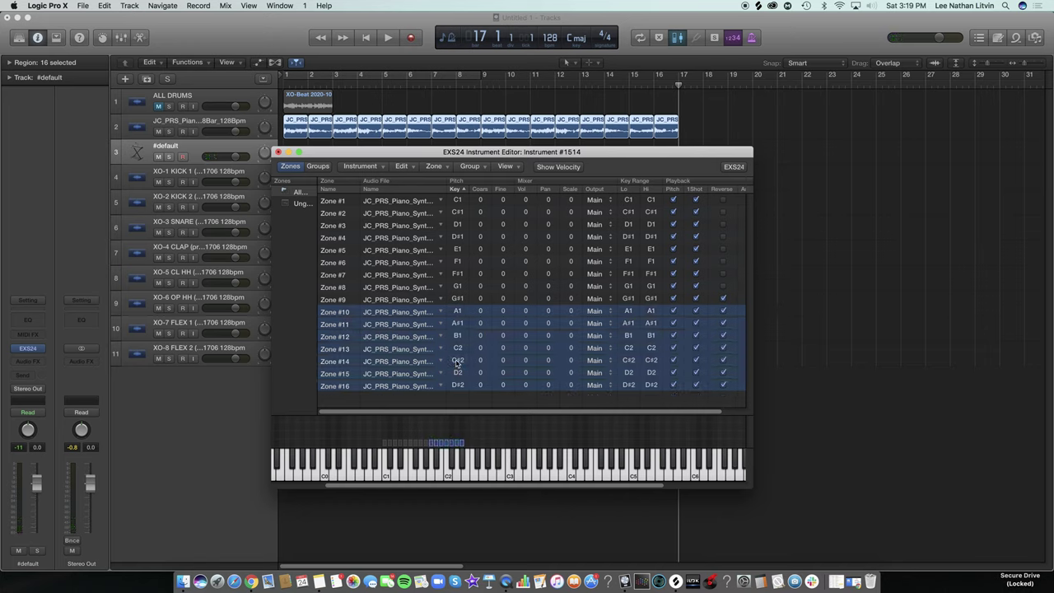
# Create a new group and move all selected piano zones into it.
pyautogui.click(478, 168)
pyautogui.click(459, 166)
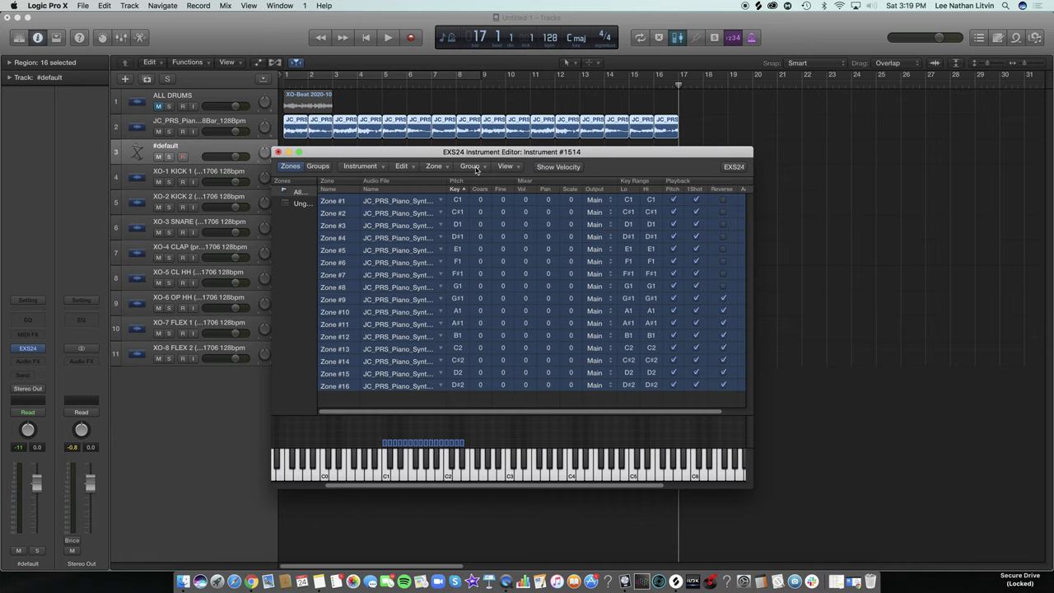
pyautogui.click(476, 168)
pyautogui.click(473, 183)
pyautogui.moveTo(418, 229); pyautogui.dragTo(297, 218)
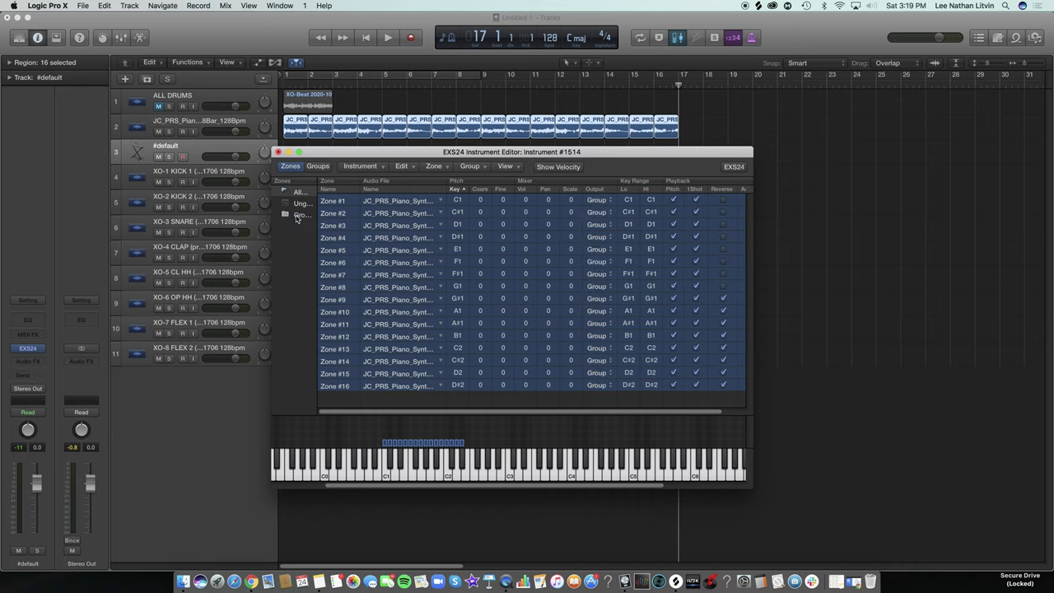
# Set the new group's polyphony to 1 voice, then close the instrument editor.
pyautogui.click(318, 168)
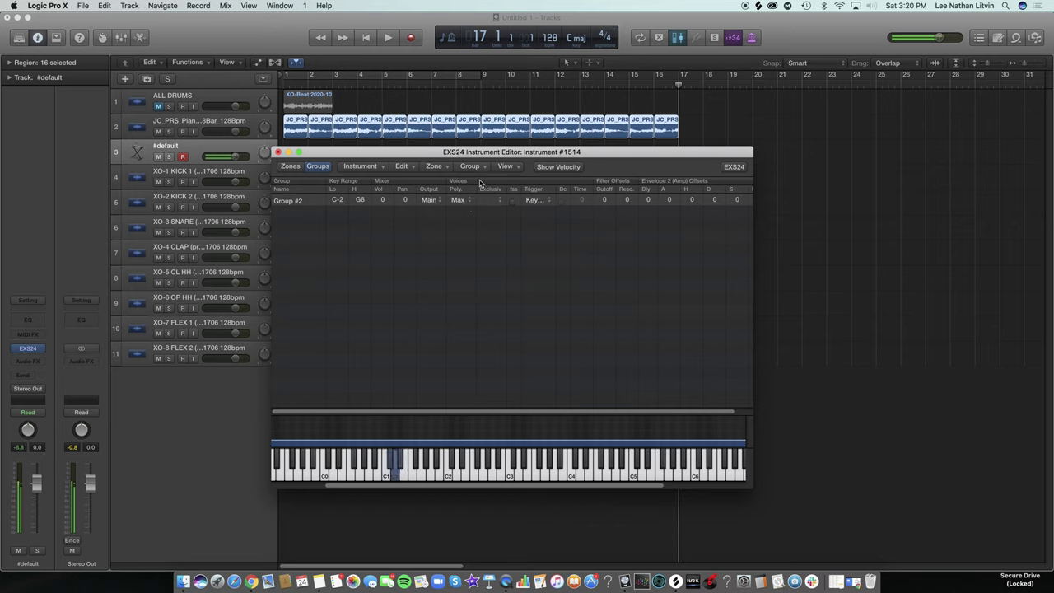
pyautogui.click(468, 202)
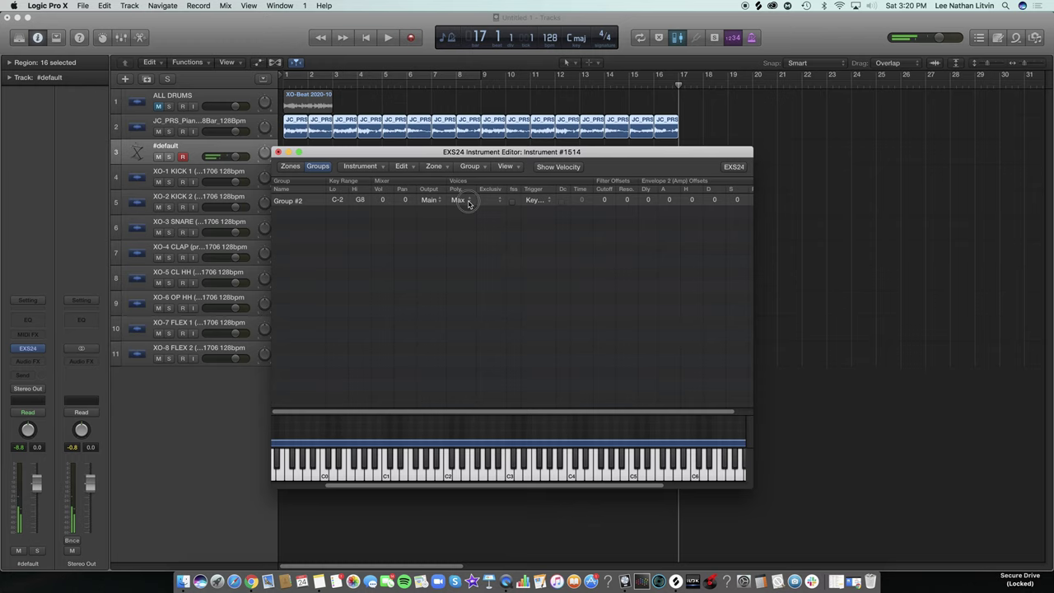
pyautogui.click(452, 211)
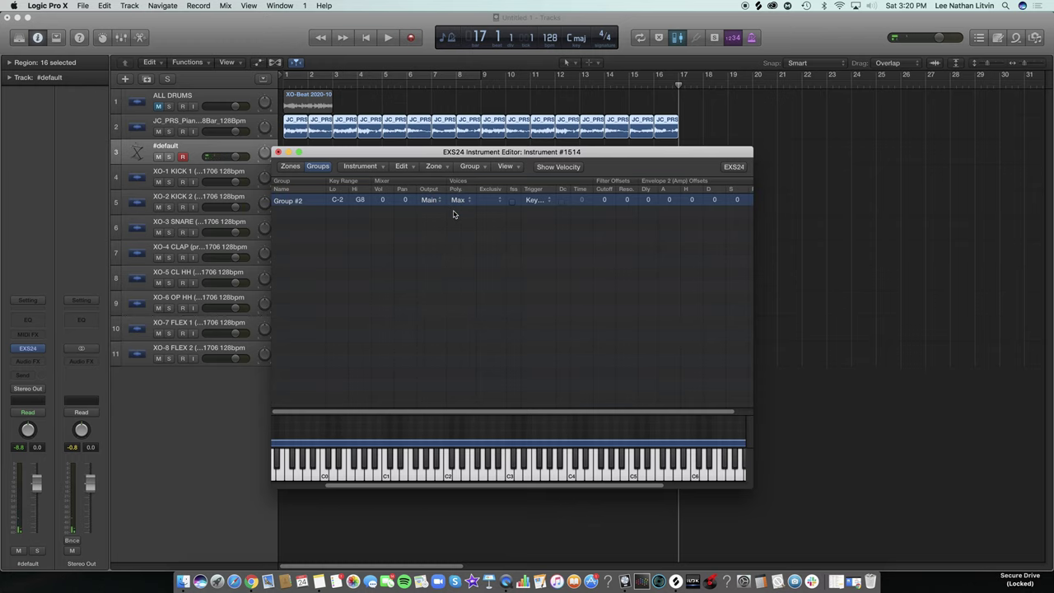
pyautogui.moveTo(367, 153); pyautogui.dragTo(403, 157)
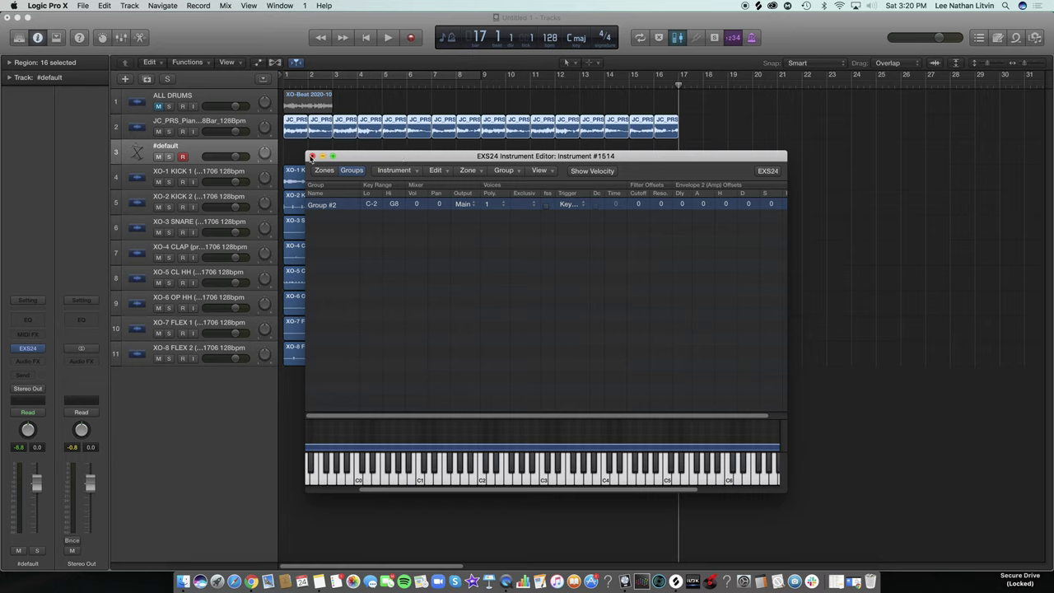
pyautogui.click(311, 157)
# Save the EXS24 instrument as 'JC_PRS Pno Gm 128' and close its editor.
pyautogui.click(639, 218)
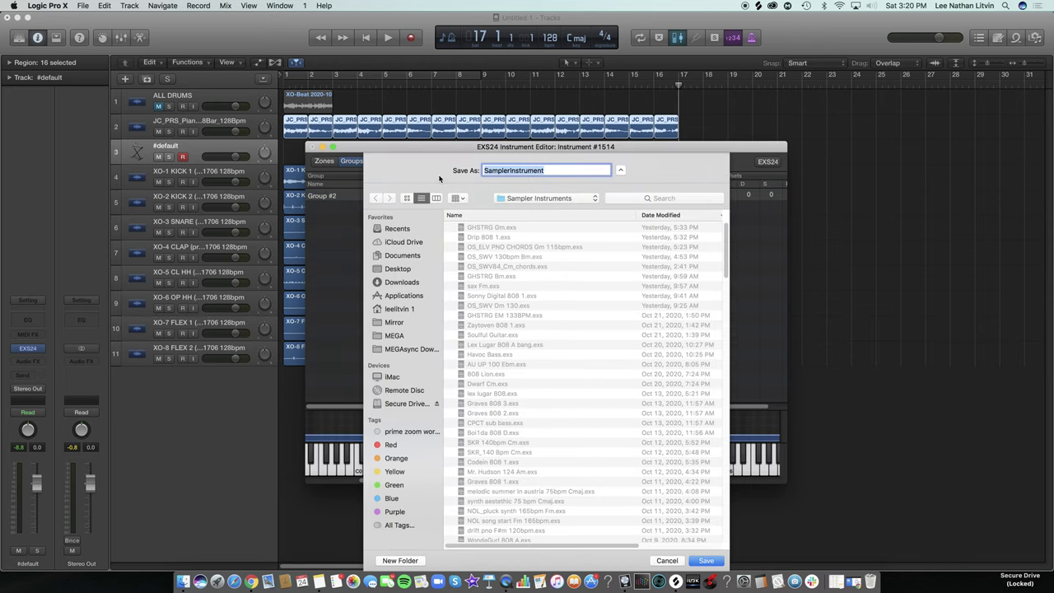
pyautogui.write('JC_PRS Pno Gm 128')
pyautogui.press('Return')
pyautogui.press('super+w')
# Mute the piano loop, cycle bars 1–9, and record a MIDI part on the EXS24 track.
pyautogui.click(159, 131)
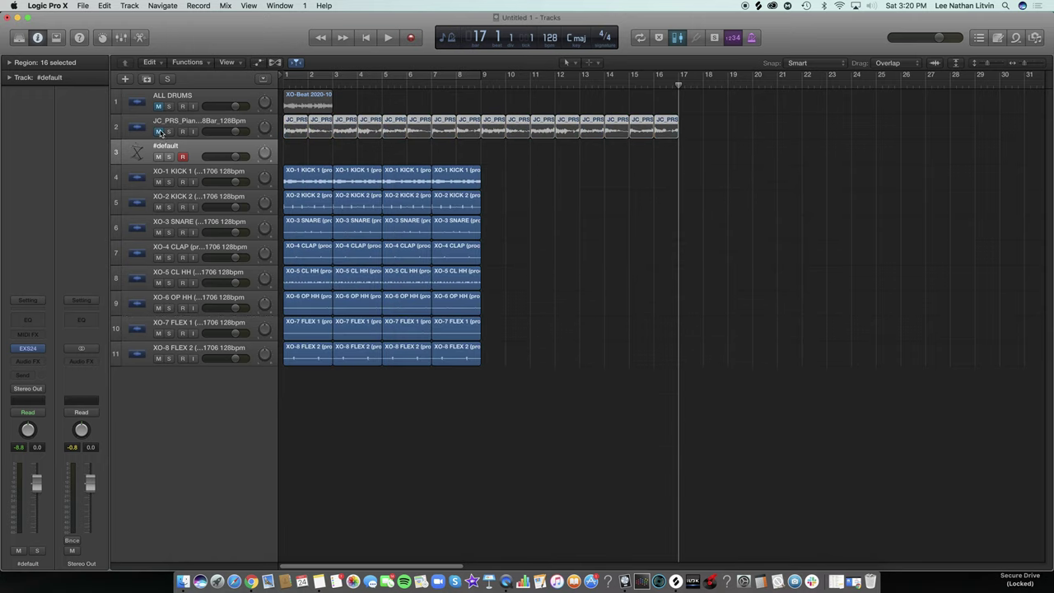
pyautogui.press('c')
pyautogui.click(201, 149)
pyautogui.press('space')
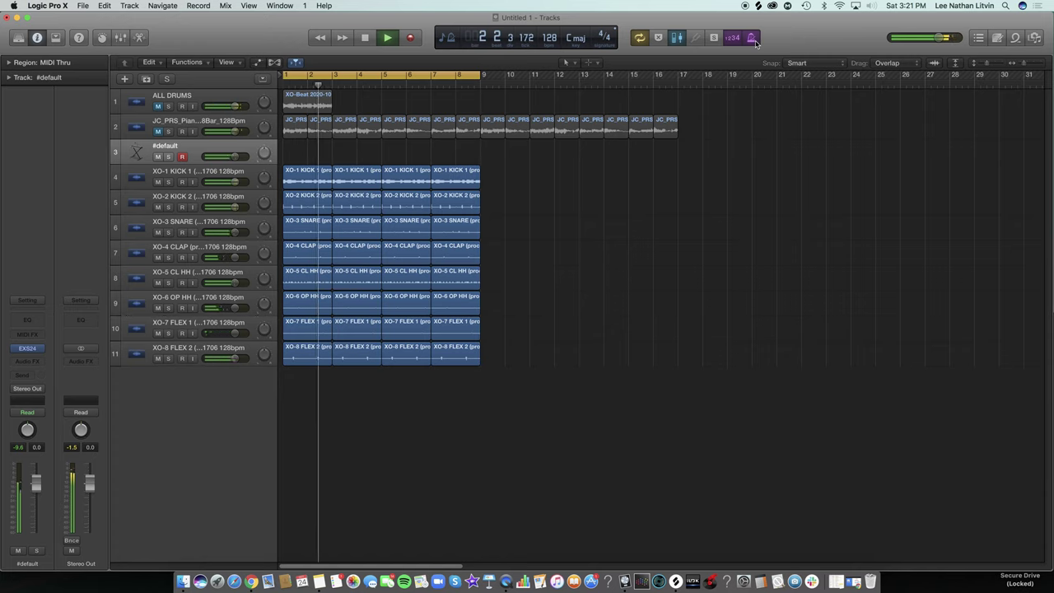
pyautogui.press('space')
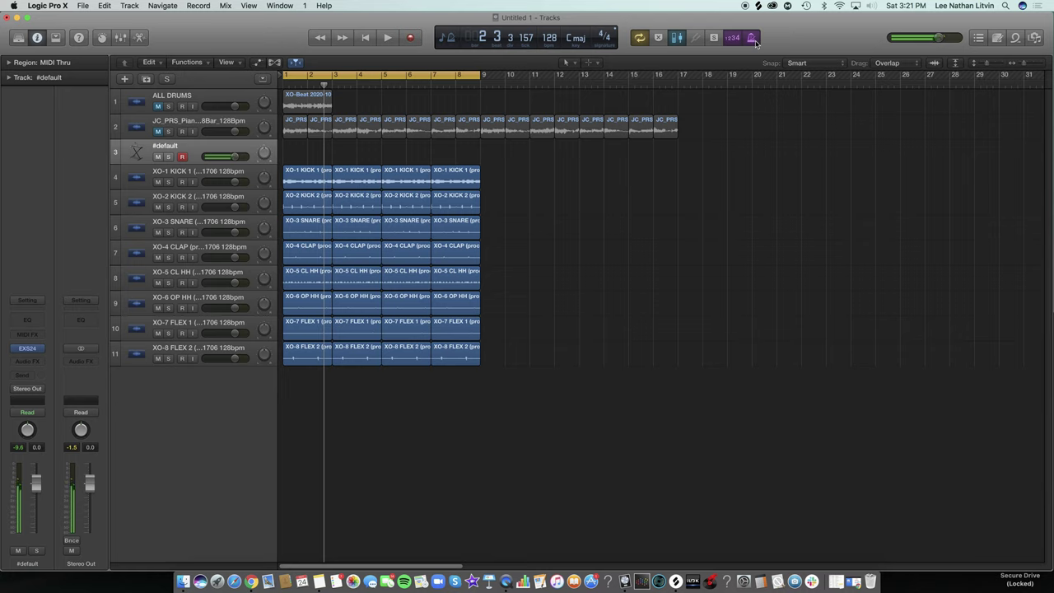
pyautogui.press('space')
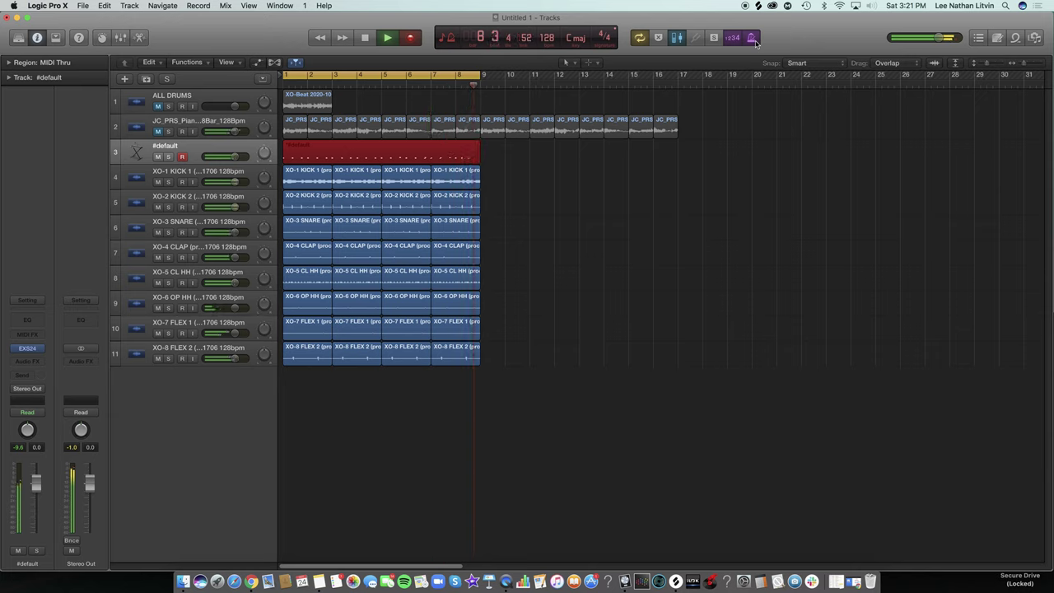
pyautogui.press('space')
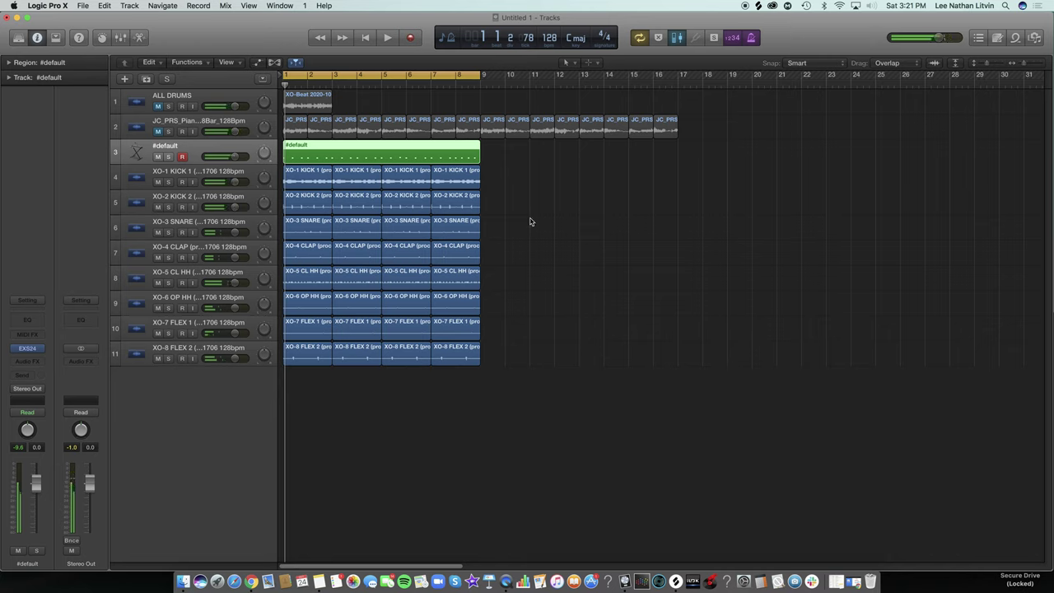
# Play back the take while toggling mute between the #default and piano loop tracks.
pyautogui.press('space')
pyautogui.click(552, 208)
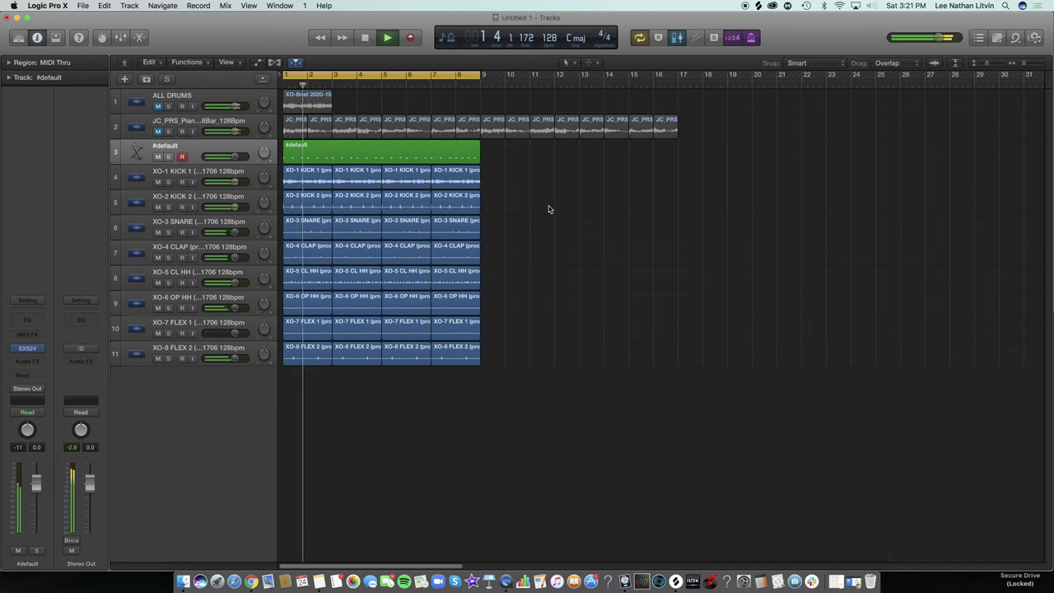
pyautogui.press('space')
pyautogui.click(158, 156)
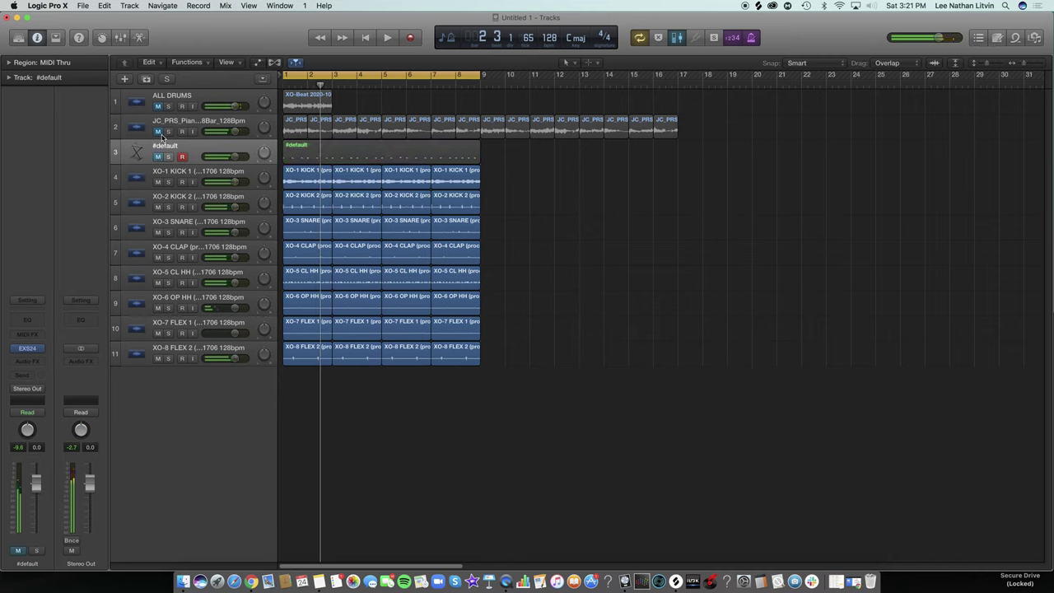
pyautogui.click(159, 133)
pyautogui.press('space')
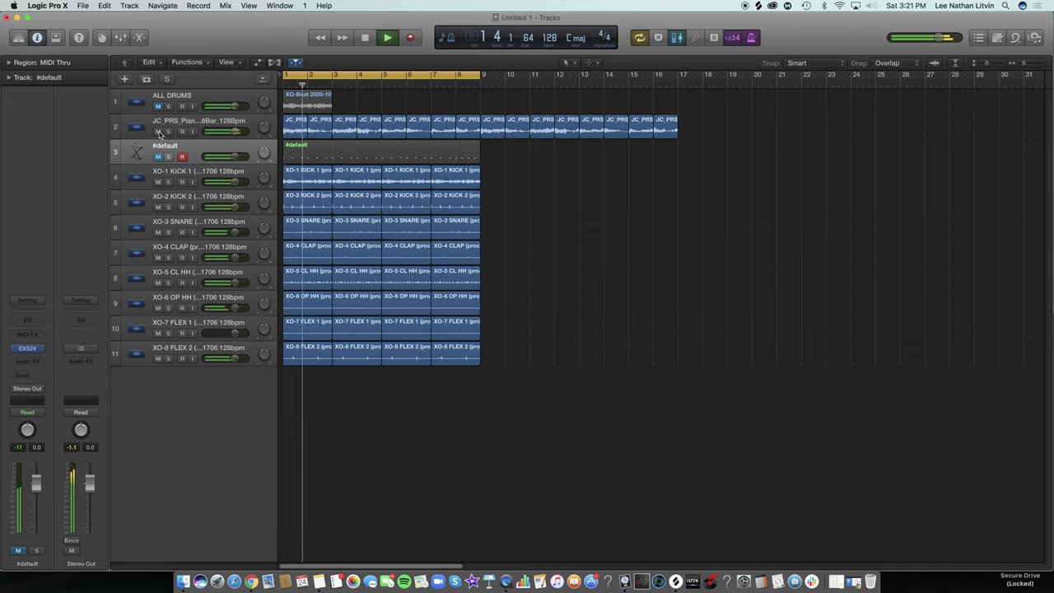
pyautogui.click(157, 130)
pyautogui.click(157, 156)
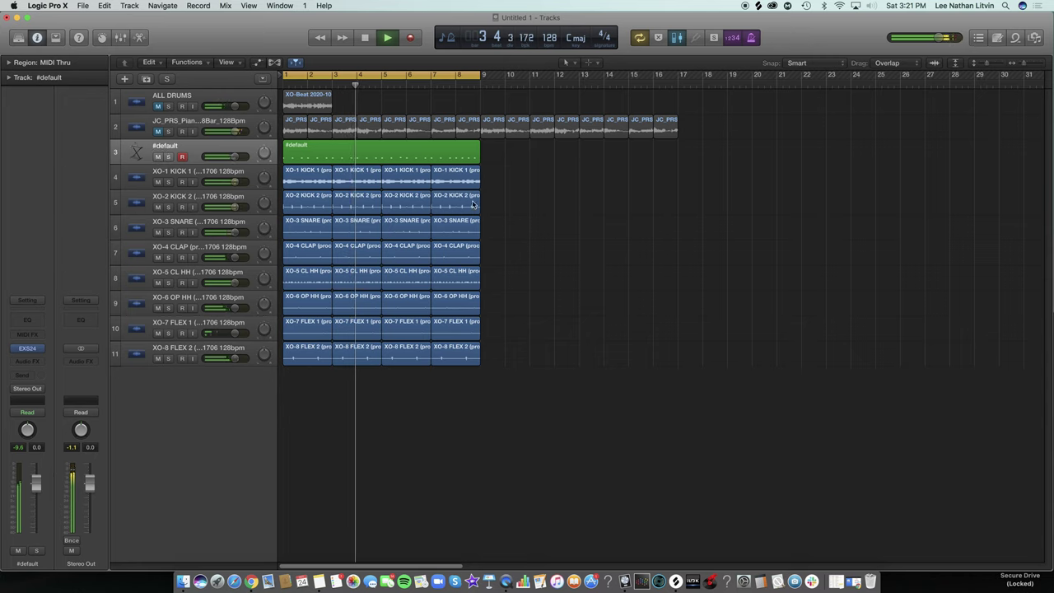
pyautogui.press('space')
# Delete the first #default take and record a fresh 8-bar MIDI region.
pyautogui.click(453, 158)
pyautogui.press('Delete')
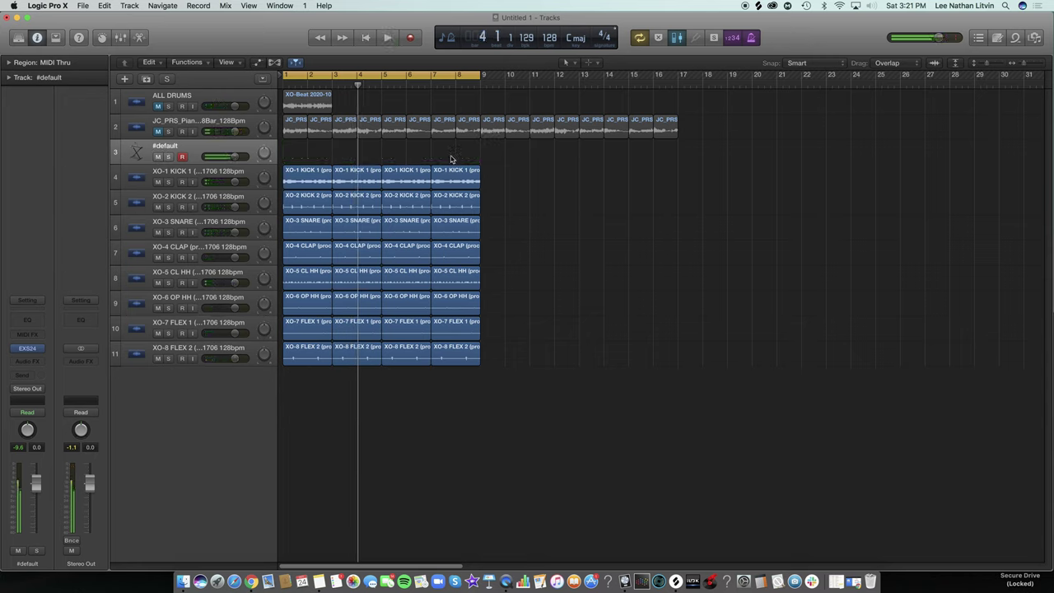
pyautogui.press('space')
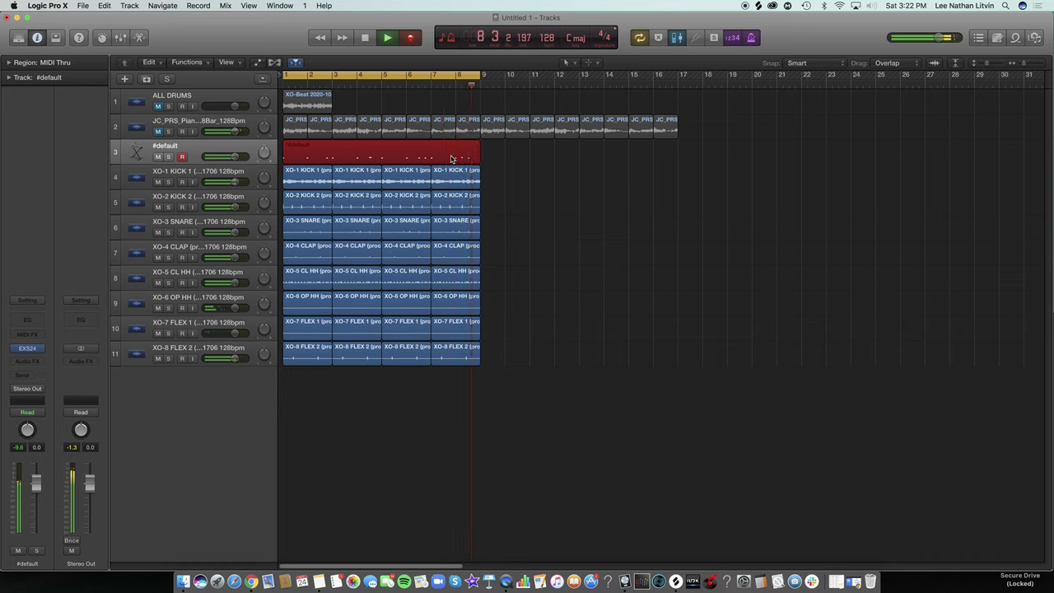
pyautogui.press('space')
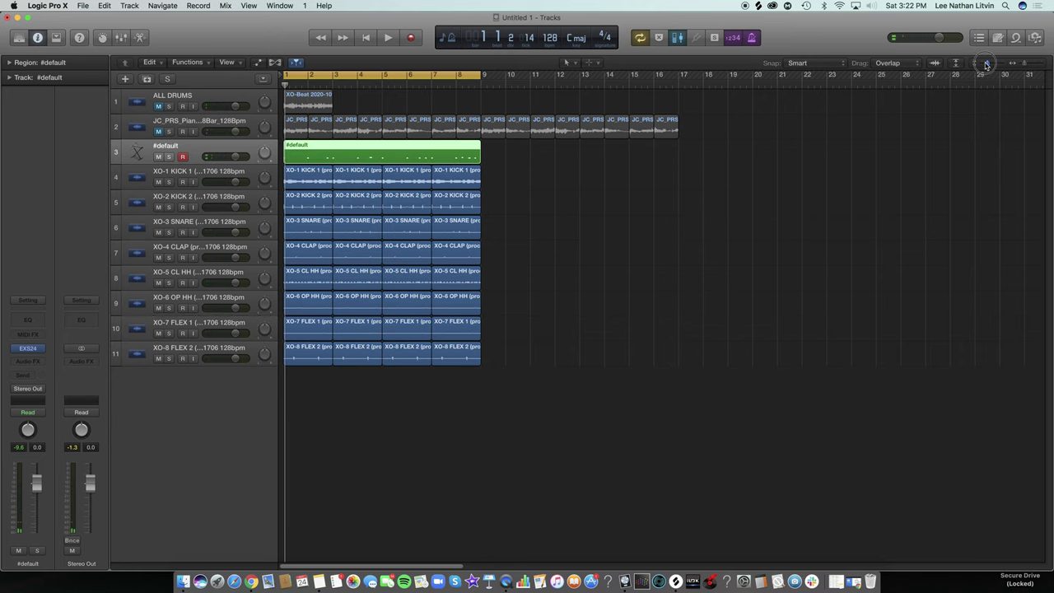
pyautogui.moveTo(986, 65); pyautogui.dragTo(991, 66)
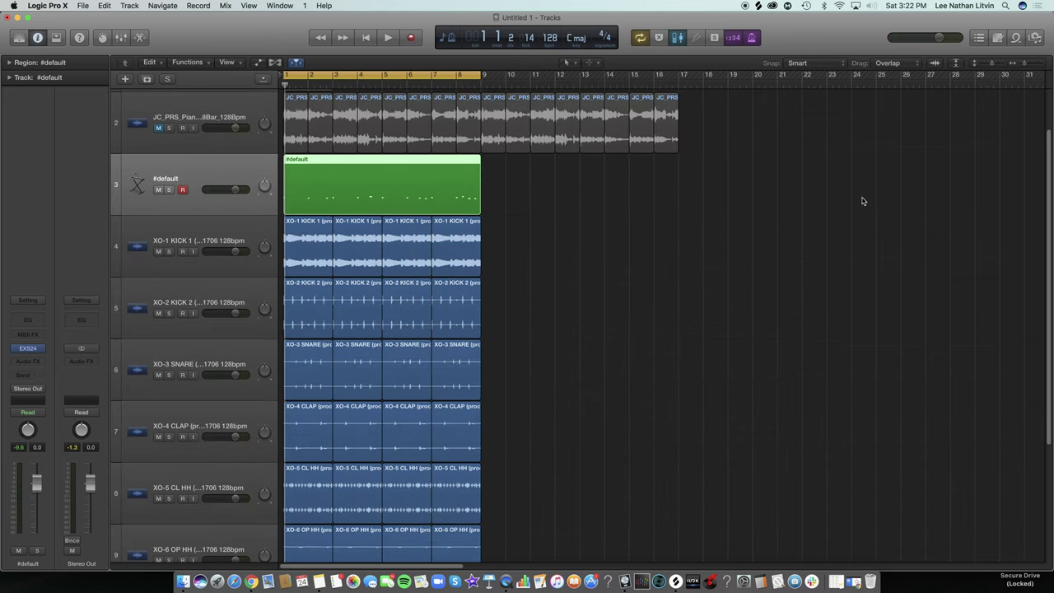
pyautogui.click(716, 204)
pyautogui.click(351, 188)
pyautogui.press('space')
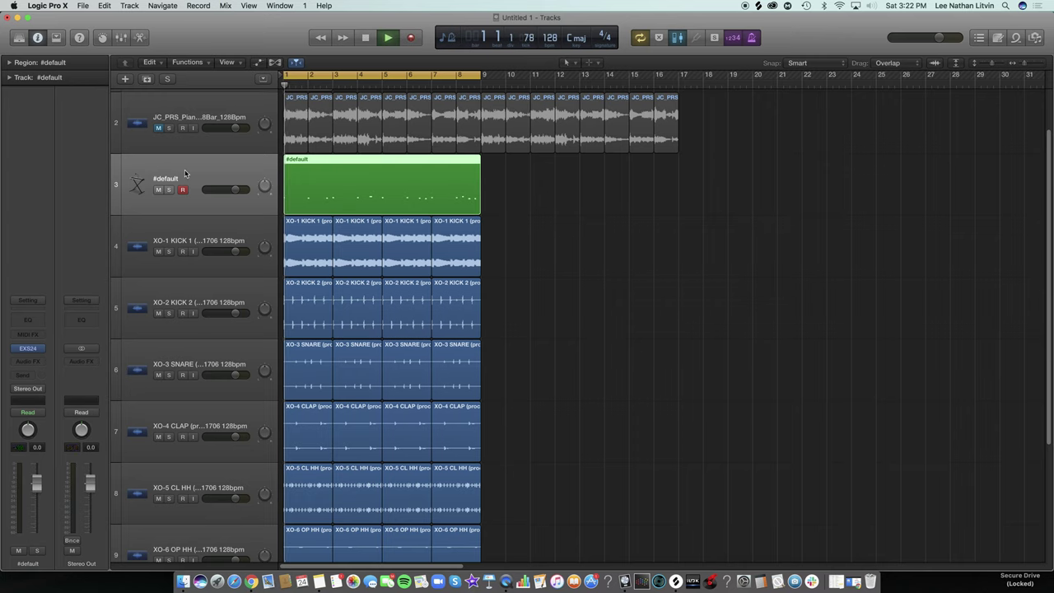
pyautogui.moveTo(991, 66); pyautogui.dragTo(978, 66)
pyautogui.click(532, 242)
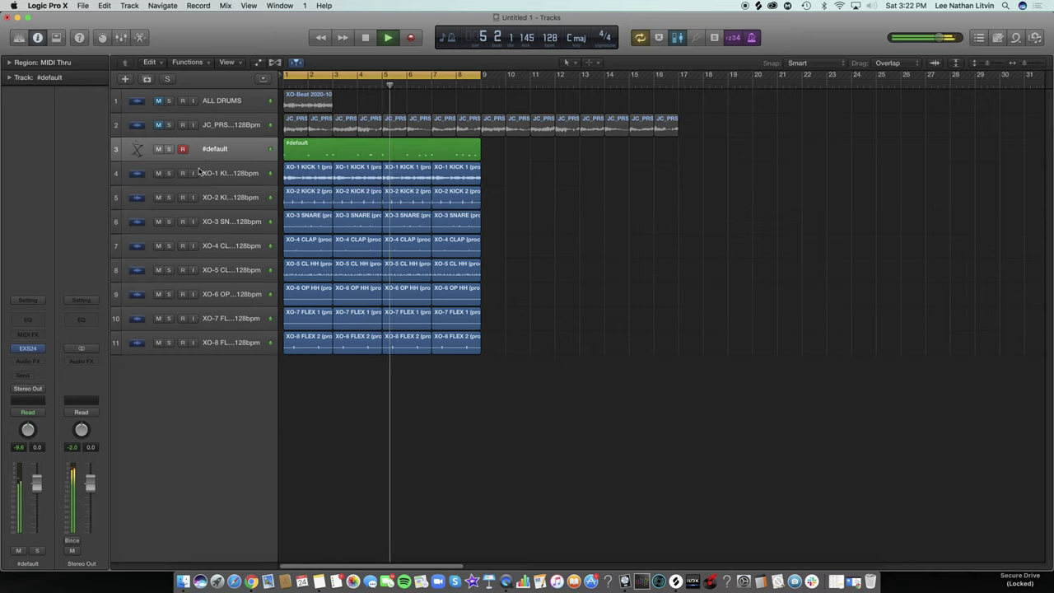
pyautogui.press('space')
# Insert a Channel EQ on the #default track with its analyser on, playing the part.
pyautogui.click(240, 150)
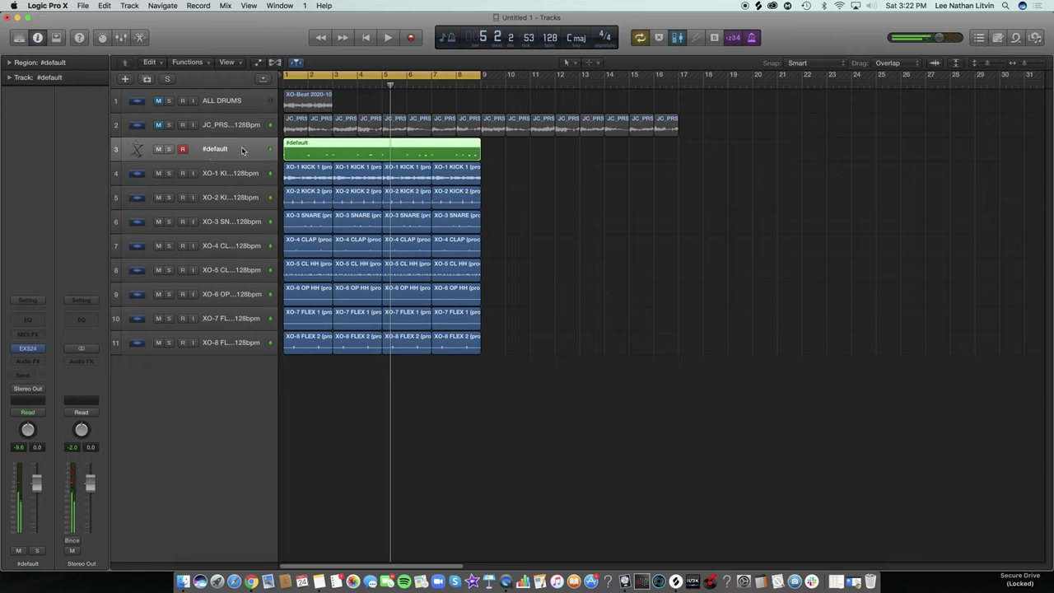
pyautogui.click(27, 321)
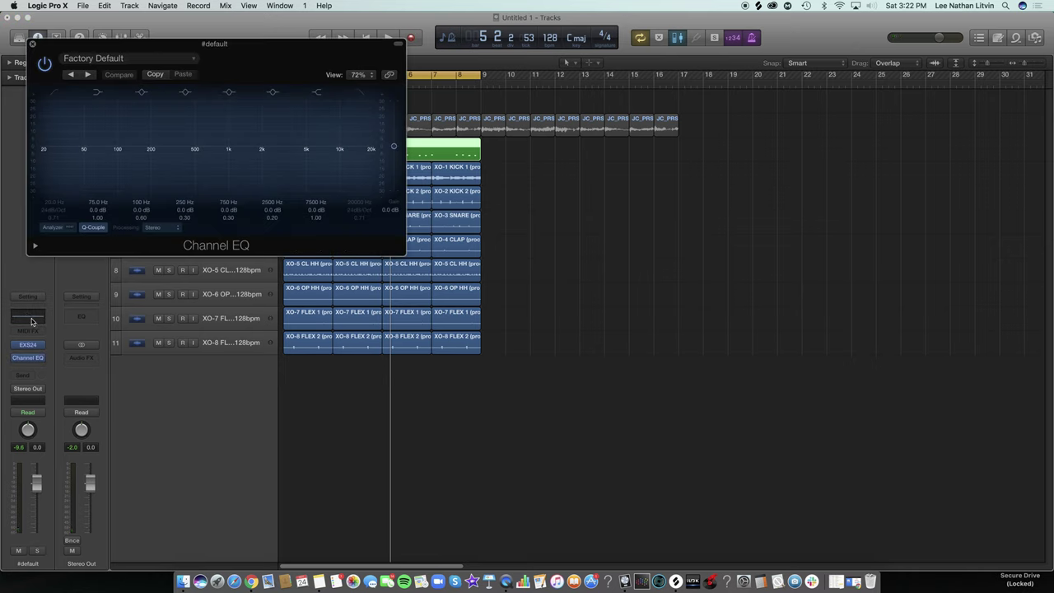
pyautogui.click(53, 228)
pyautogui.press('space')
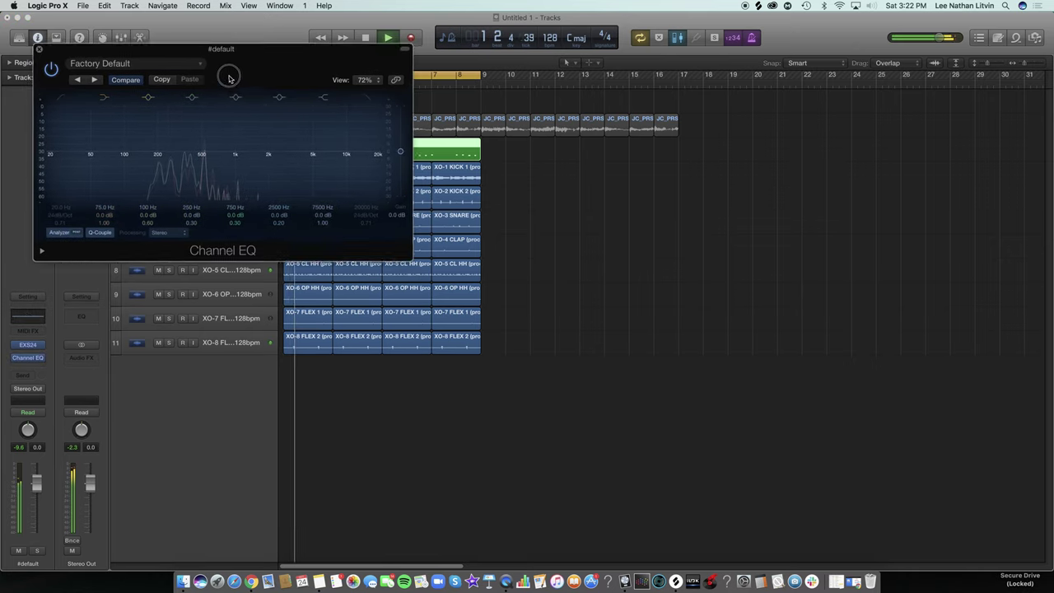
pyautogui.moveTo(229, 75); pyautogui.dragTo(401, 184)
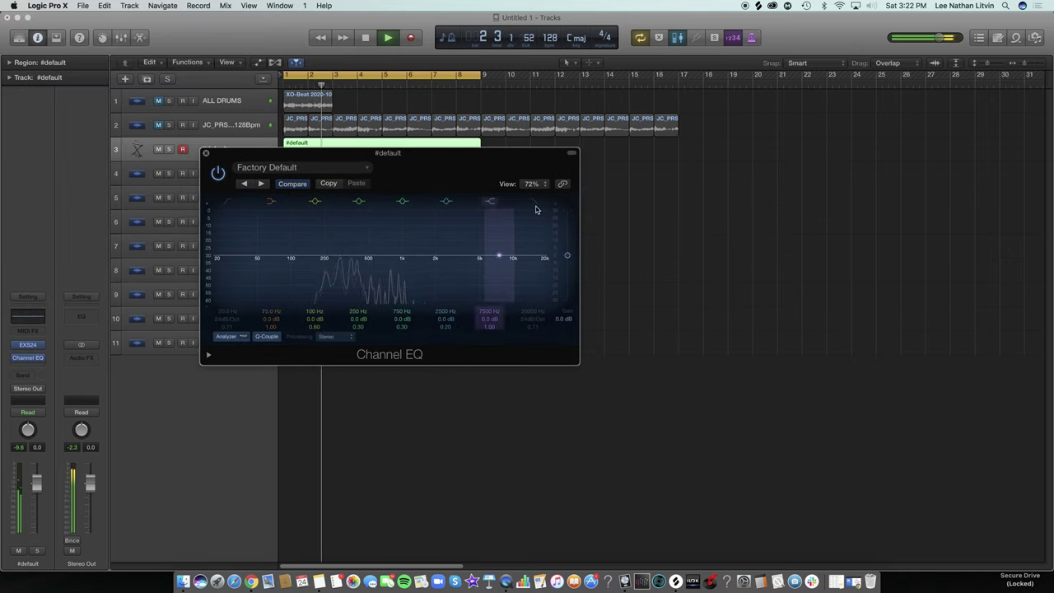
# Cut above 1200 Hz and below 176 Hz at 48 dB/Oct, auditioning the result.
pyautogui.moveTo(541, 223); pyautogui.dragTo(384, 245)
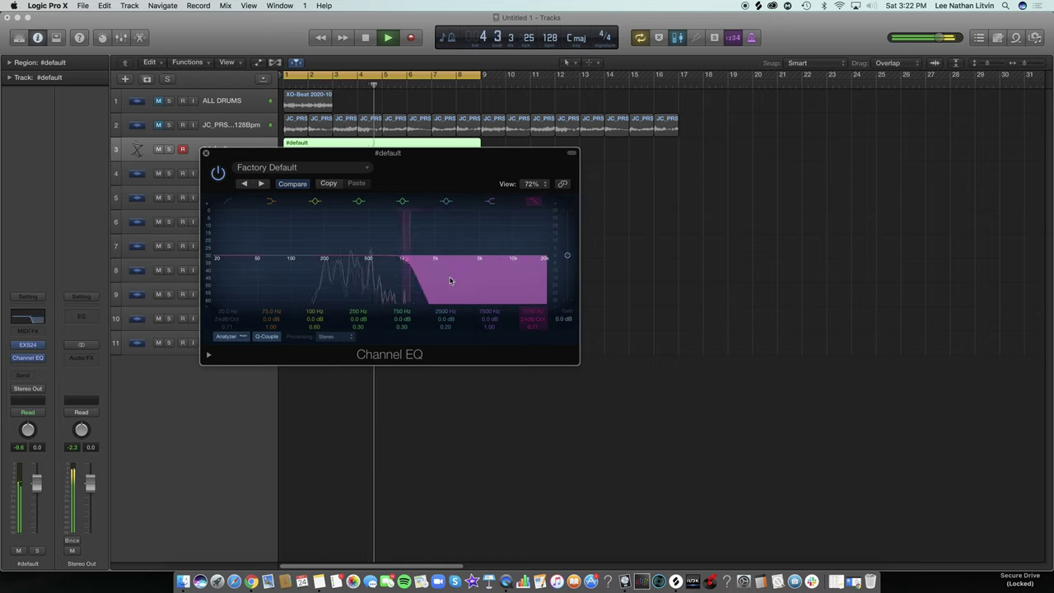
pyautogui.click(229, 203)
pyautogui.moveTo(229, 242); pyautogui.dragTo(280, 278)
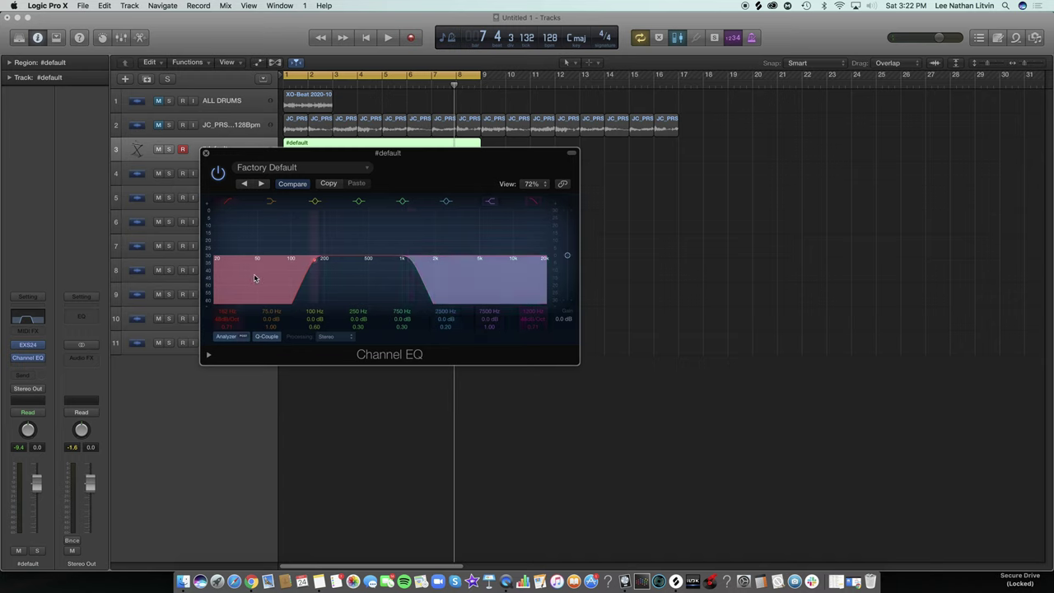
pyautogui.moveTo(206, 284); pyautogui.dragTo(304, 284)
pyautogui.press('space')
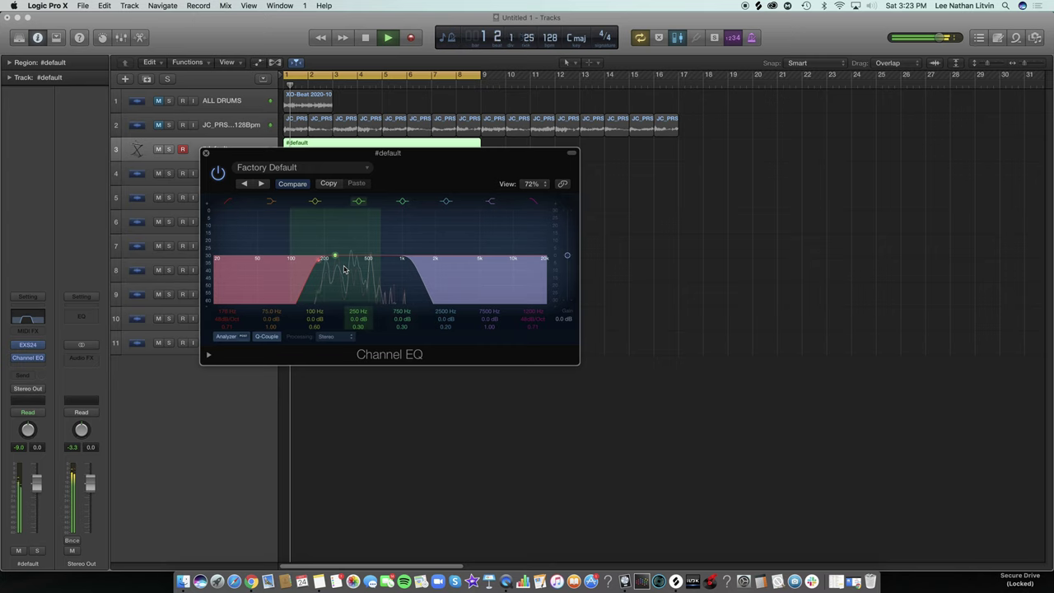
pyautogui.click(206, 155)
pyautogui.press('space')
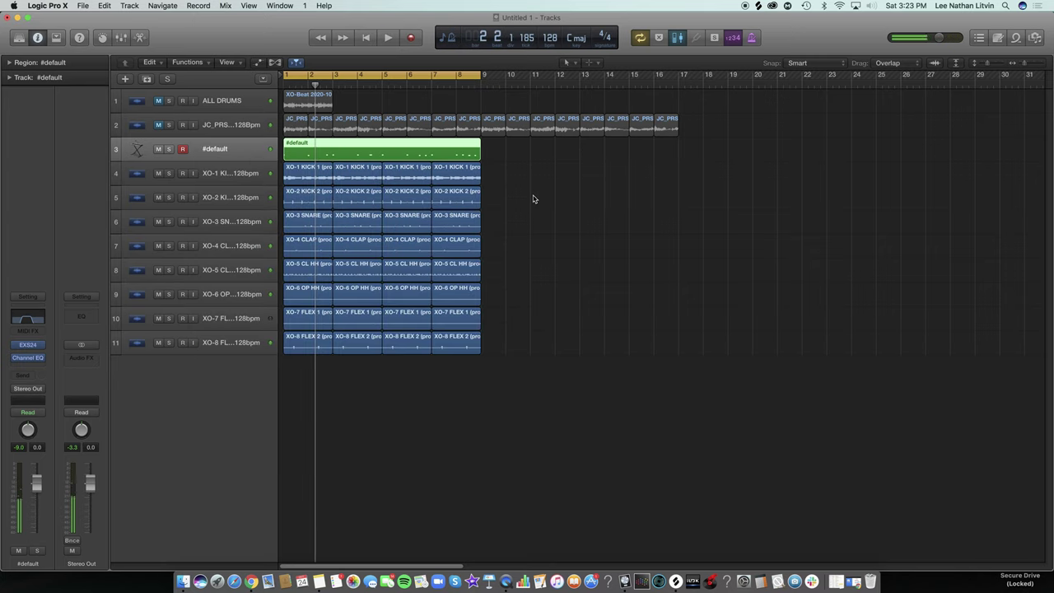
# Bounce the #default region in place to a new track named sample_bip.
pyautogui.rightClick(381, 146)
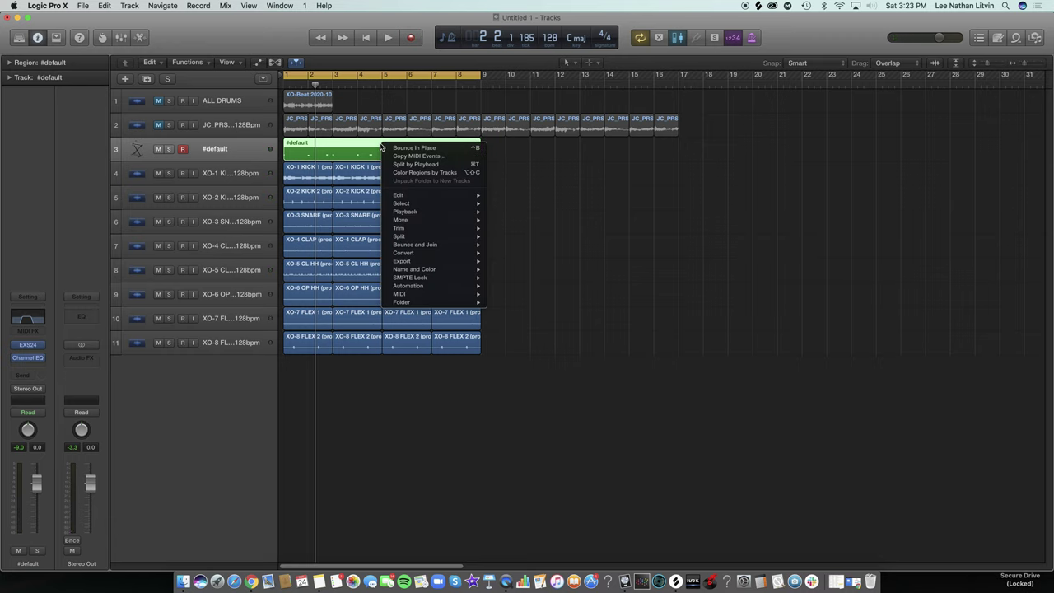
pyautogui.click(413, 147)
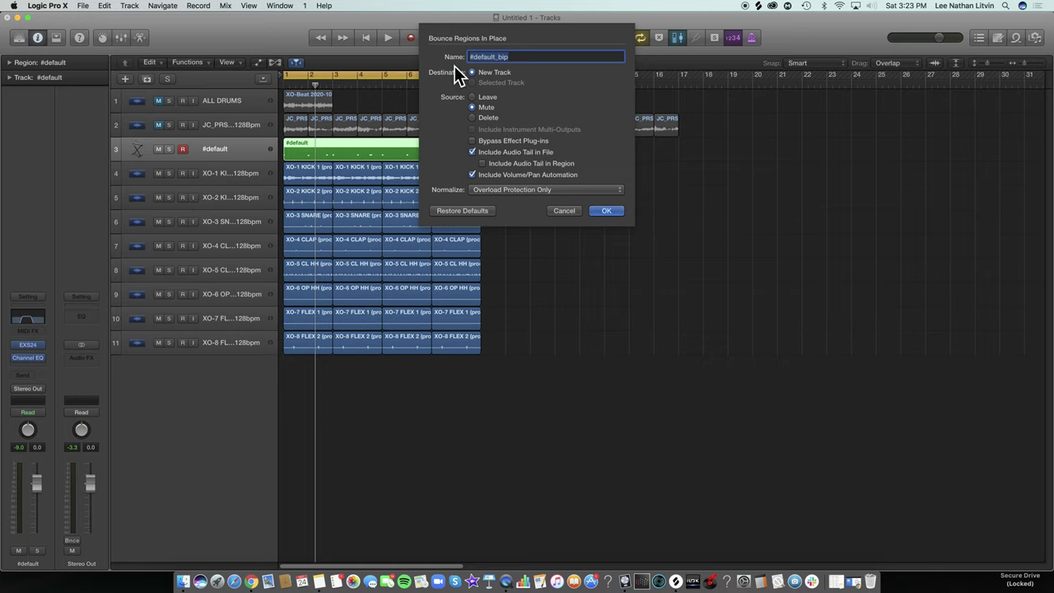
pyautogui.click(483, 56)
pyautogui.moveTo(495, 56); pyautogui.dragTo(470, 56)
pyautogui.write('ample')
pyautogui.press('Return')
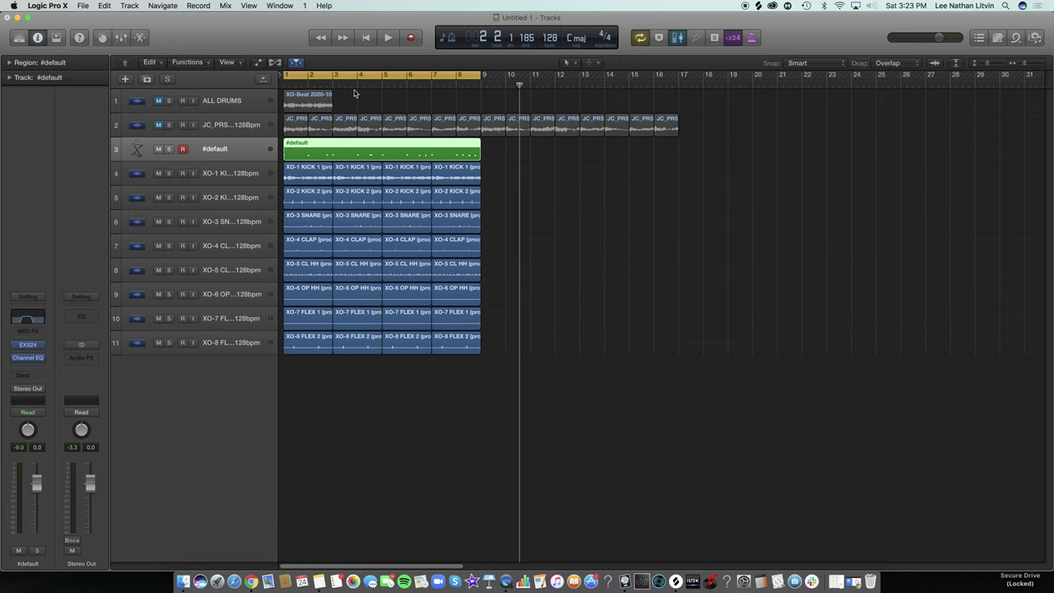
# Check sample_bip soloed, then delete the original #default track.
pyautogui.click(169, 174)
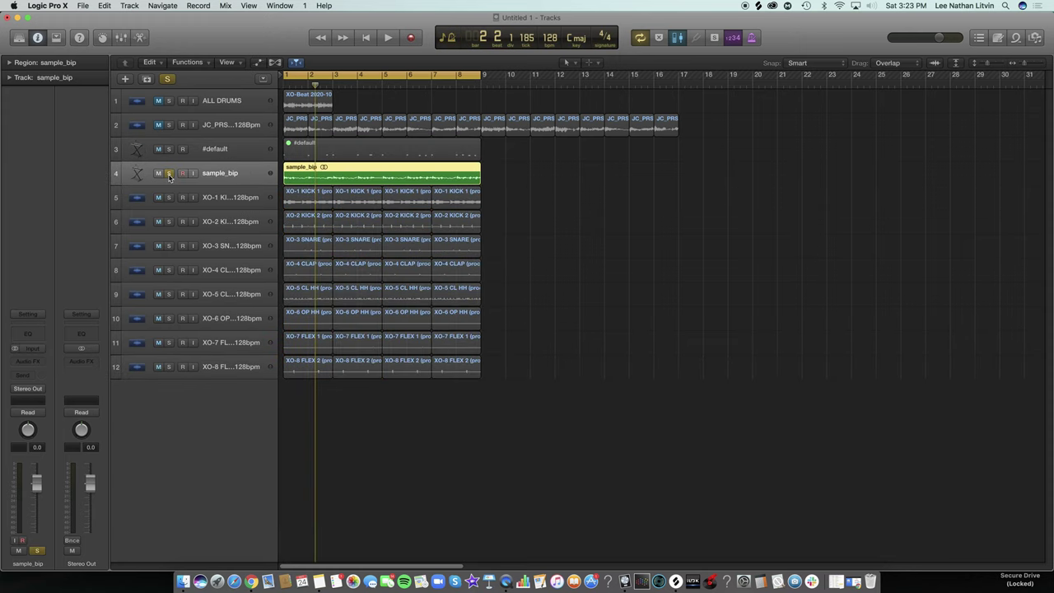
pyautogui.press('space')
pyautogui.press('space')
pyautogui.click(169, 174)
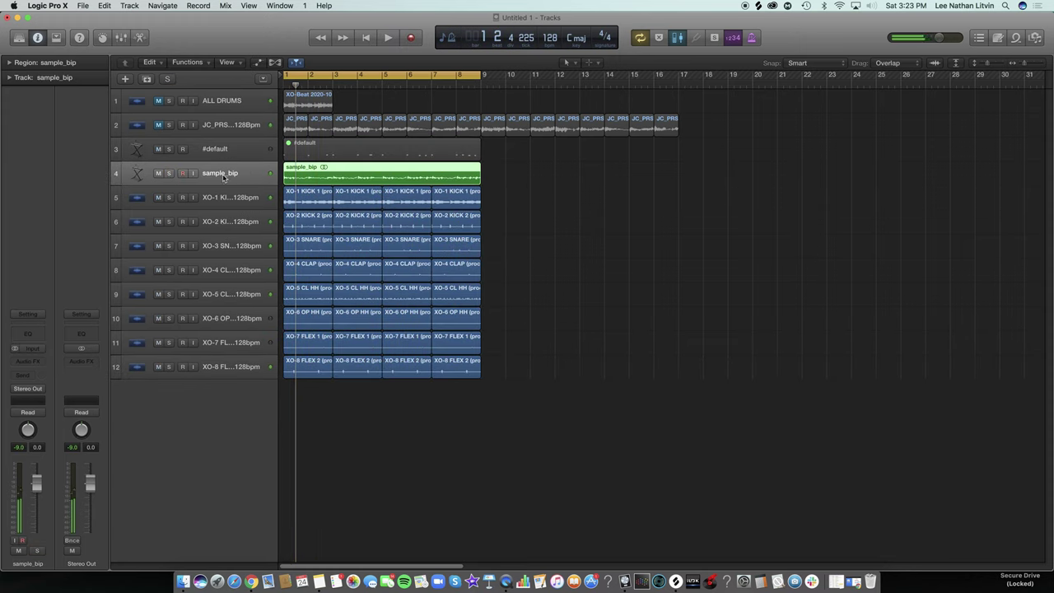
pyautogui.click(222, 156)
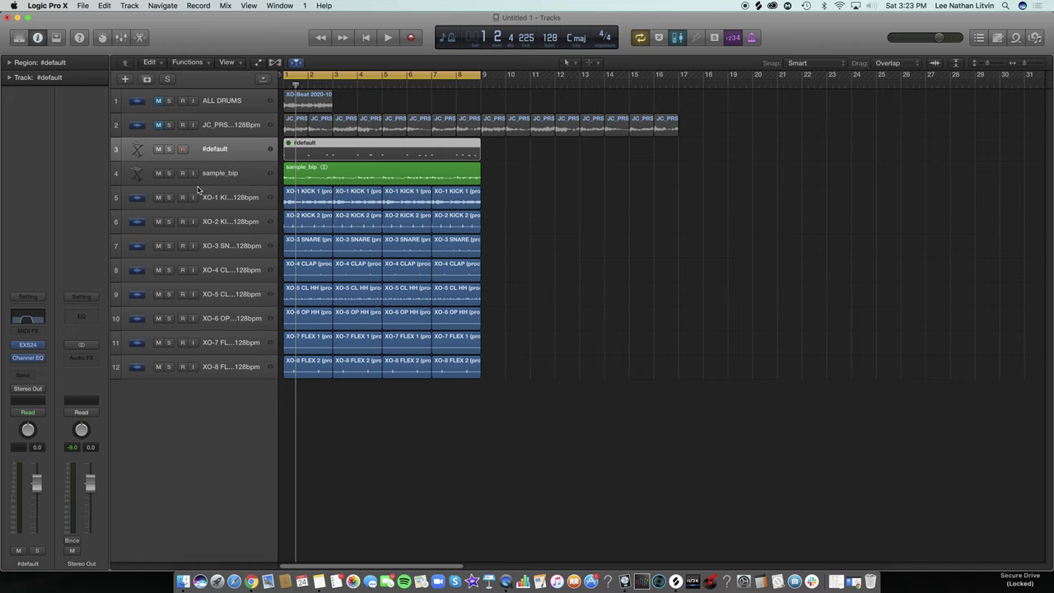
pyautogui.press('super+BackSpace')
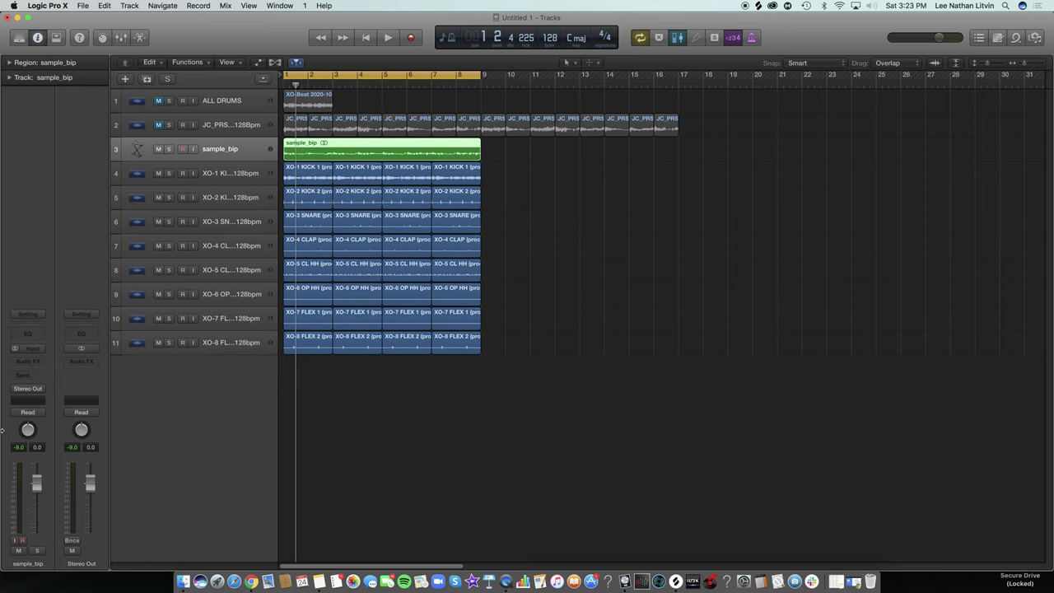
pyautogui.press('space')
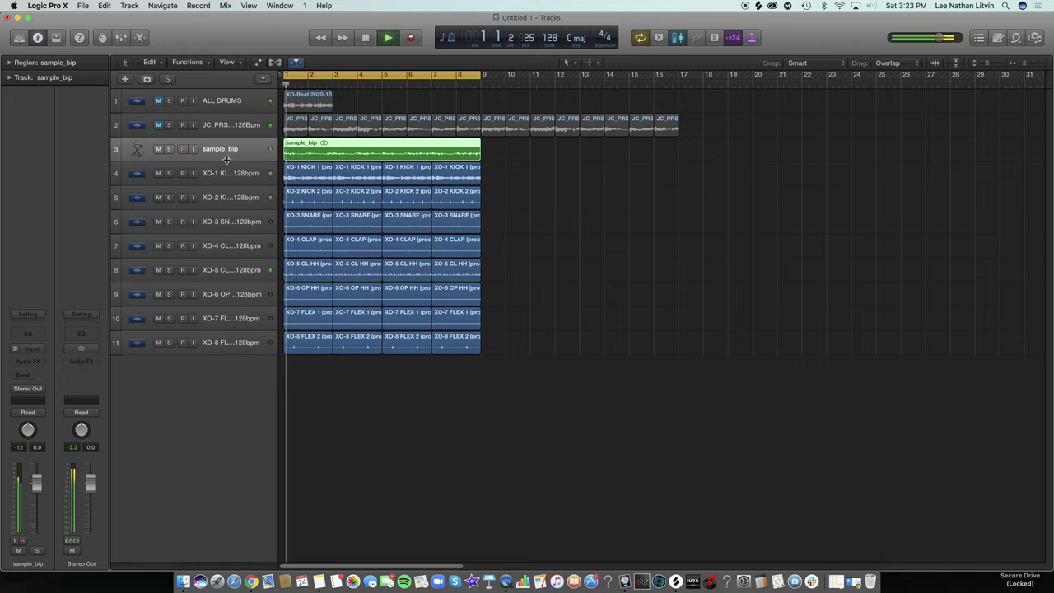
# Create Software Instrument track Inst 1 with AU Instruments > Output > Arcade > Stereo.
pyautogui.click(125, 78)
pyautogui.click(614, 181)
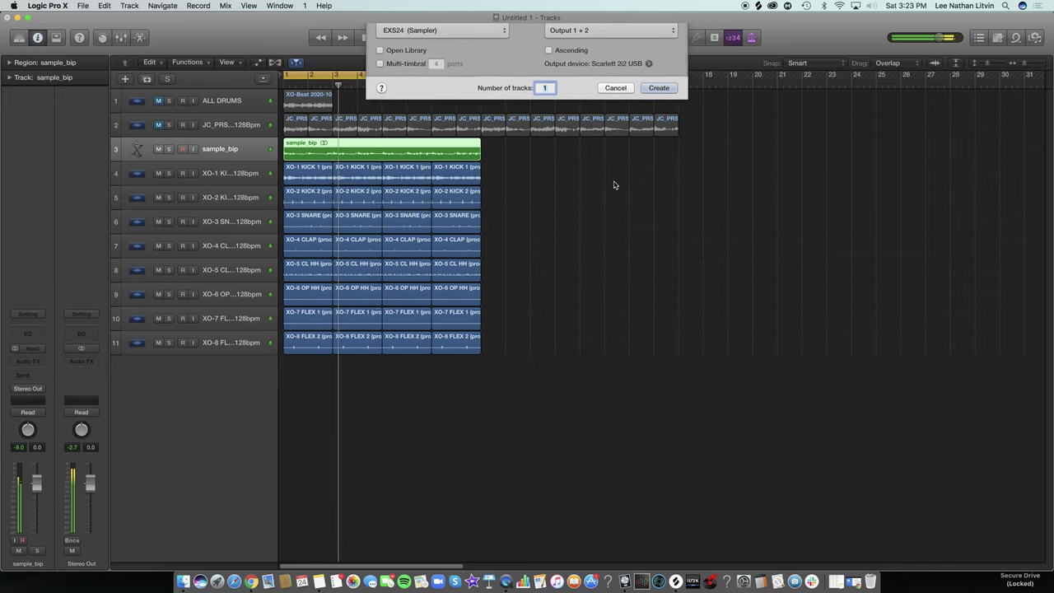
pyautogui.click(568, 271)
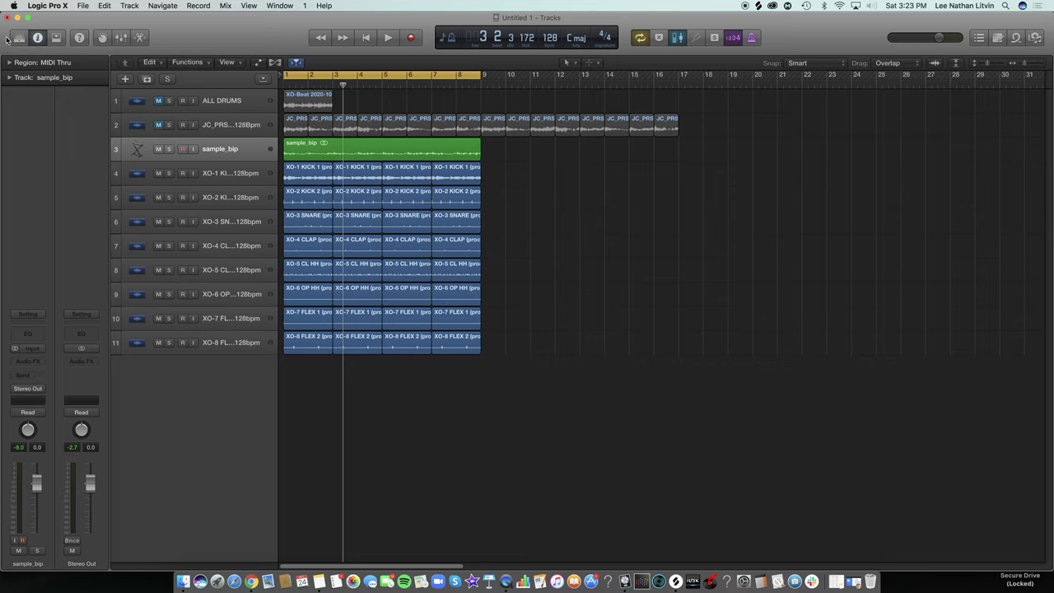
pyautogui.click(126, 79)
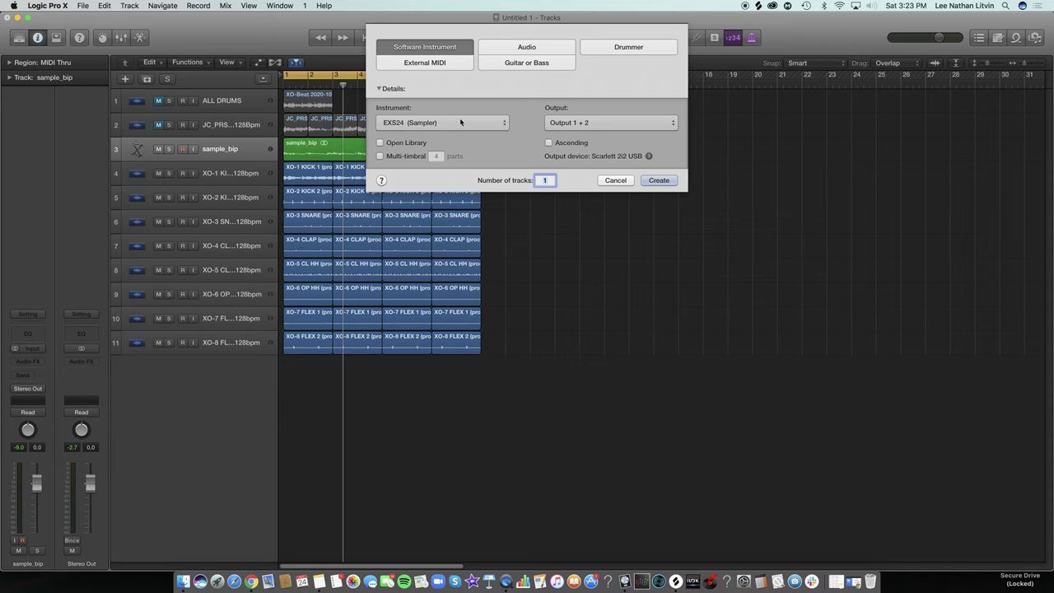
pyautogui.click(414, 124)
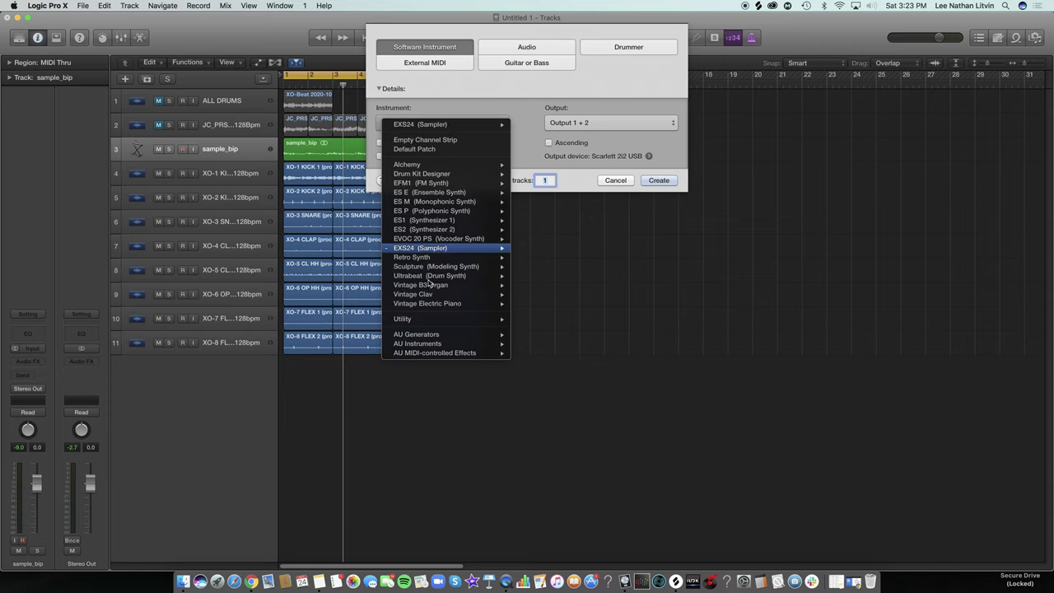
pyautogui.moveTo(430, 347)
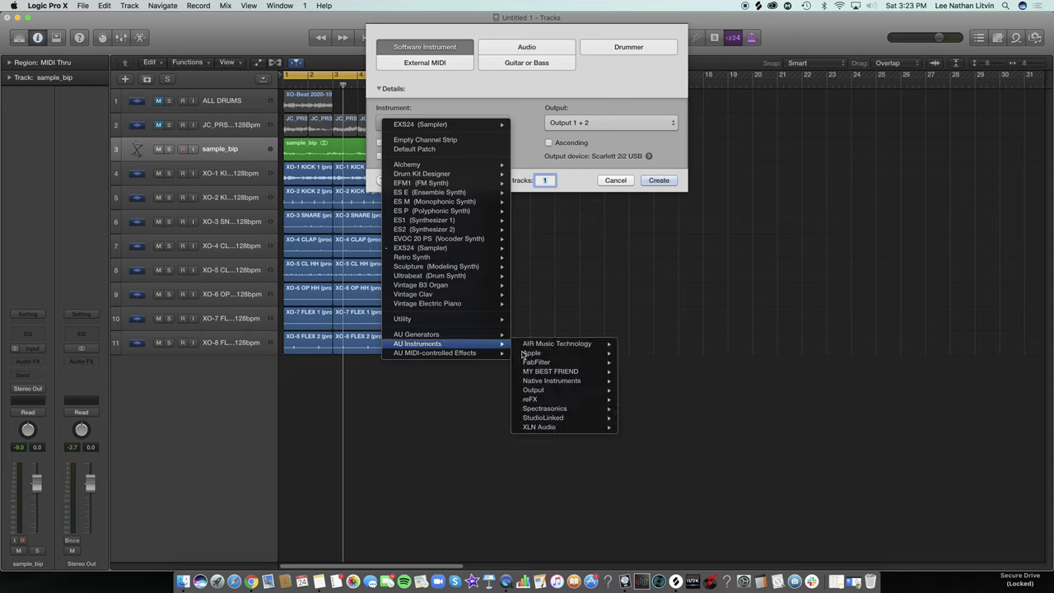
pyautogui.moveTo(600, 395)
pyautogui.click(650, 389)
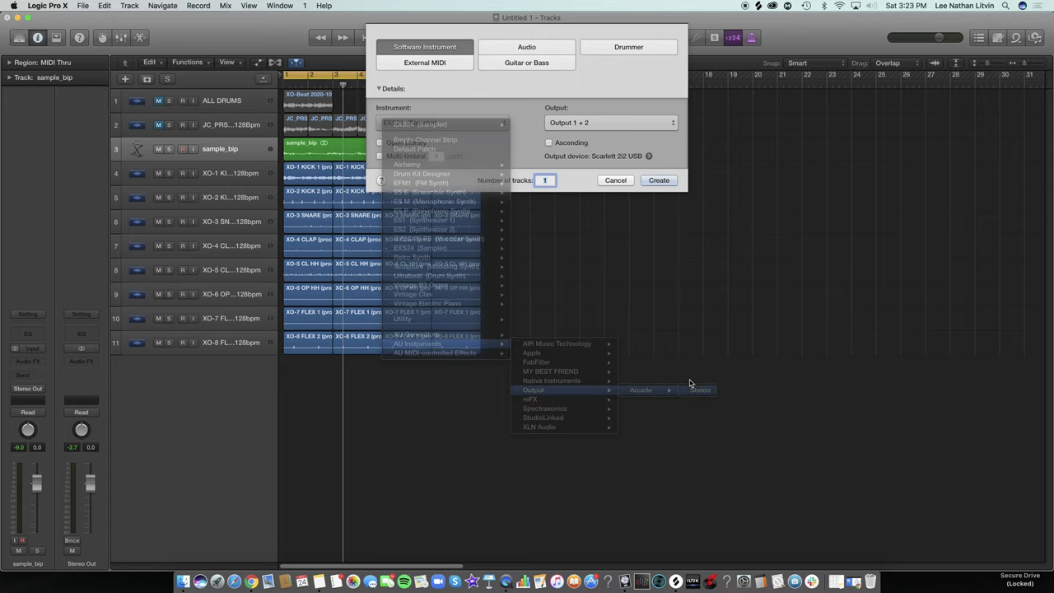
pyautogui.click(659, 180)
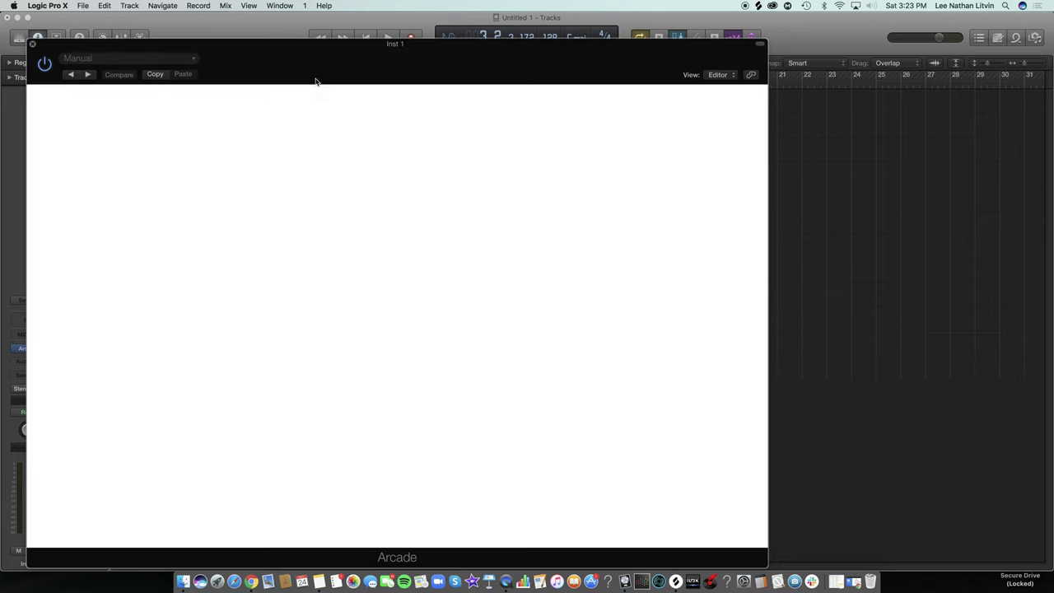
# Change Arcade's session key from C major to G minor.
pyautogui.moveTo(315, 81); pyautogui.dragTo(372, 98)
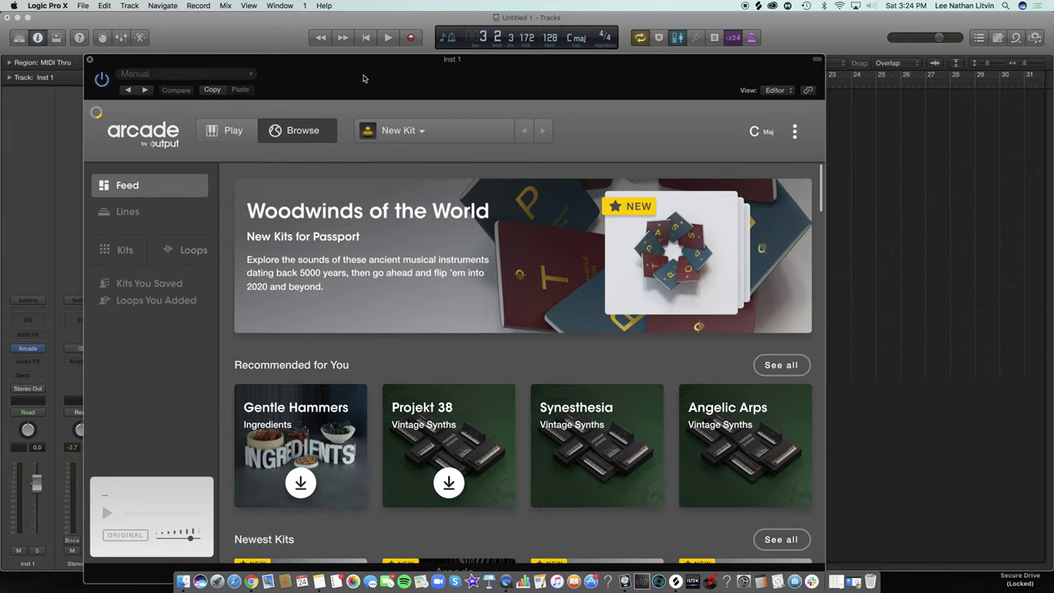
pyautogui.scroll(-5, 319, 353)
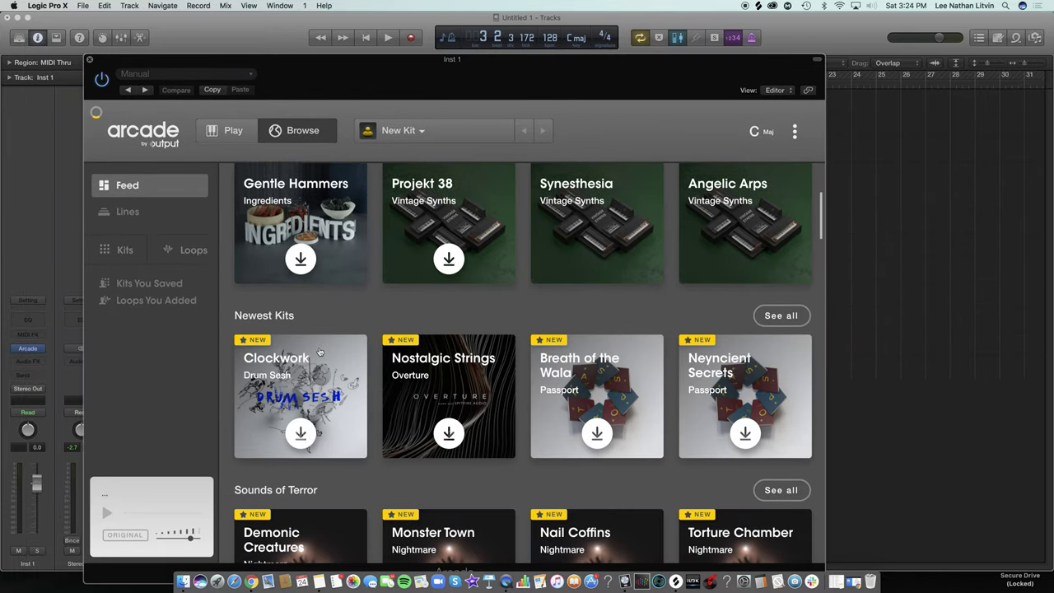
pyautogui.scroll(-2, 350, 395)
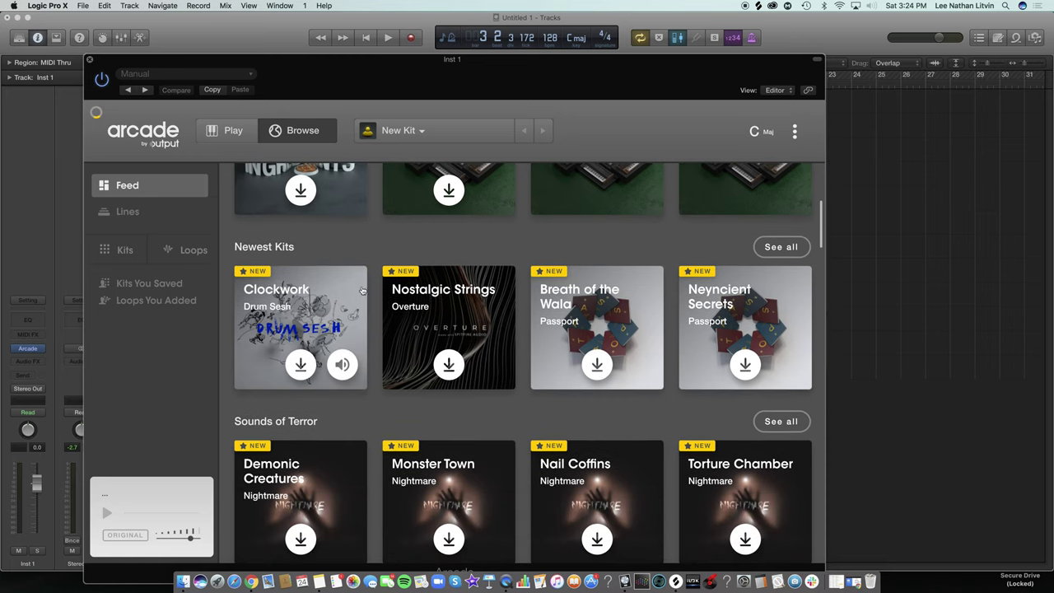
pyautogui.scroll(4, 374, 273)
pyautogui.scroll(3, 373, 273)
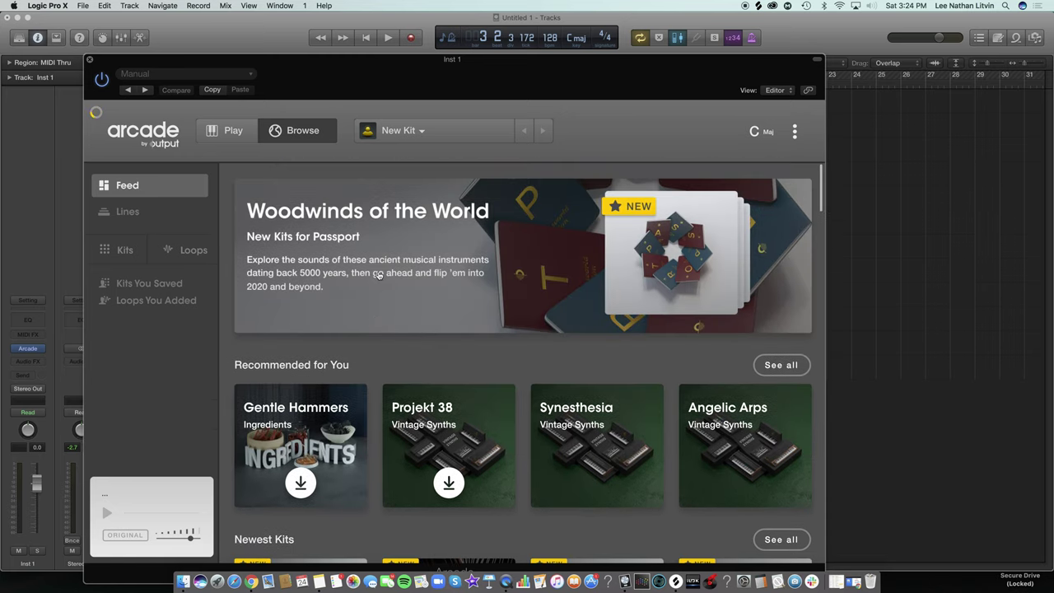
pyautogui.click(768, 133)
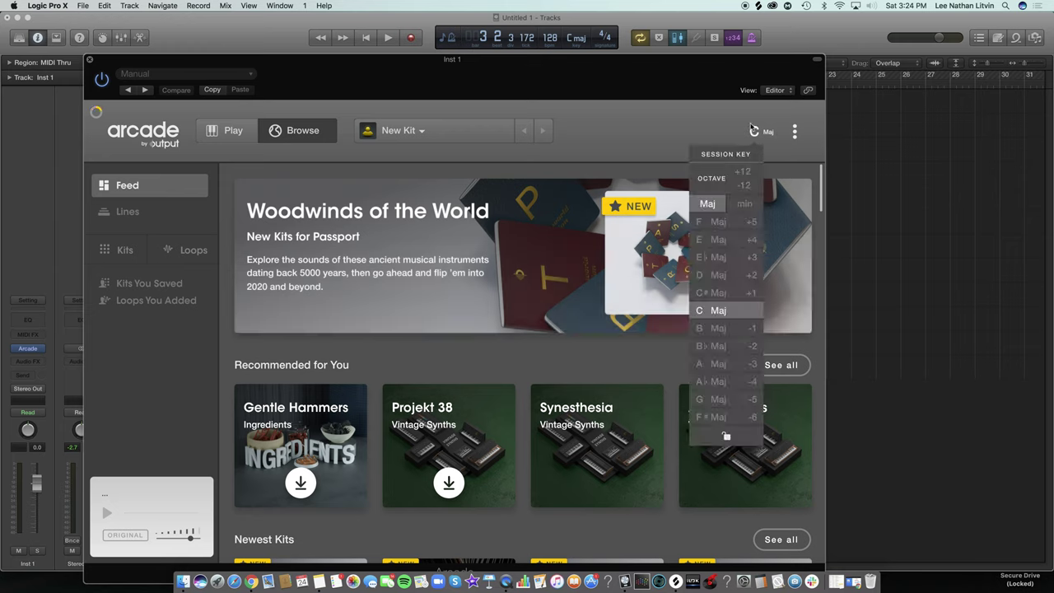
pyautogui.click(746, 203)
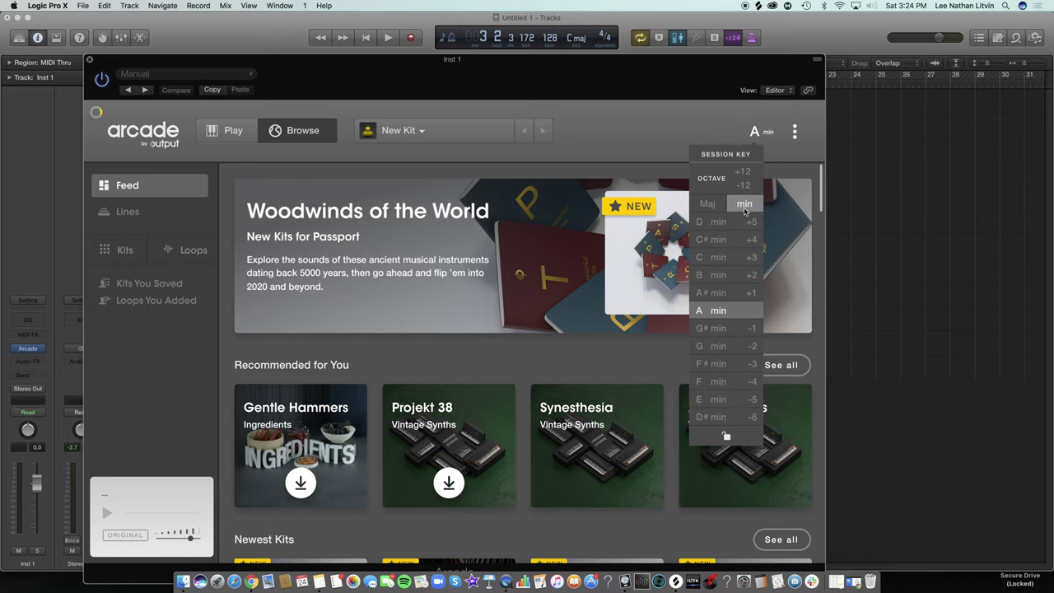
pyautogui.click(715, 347)
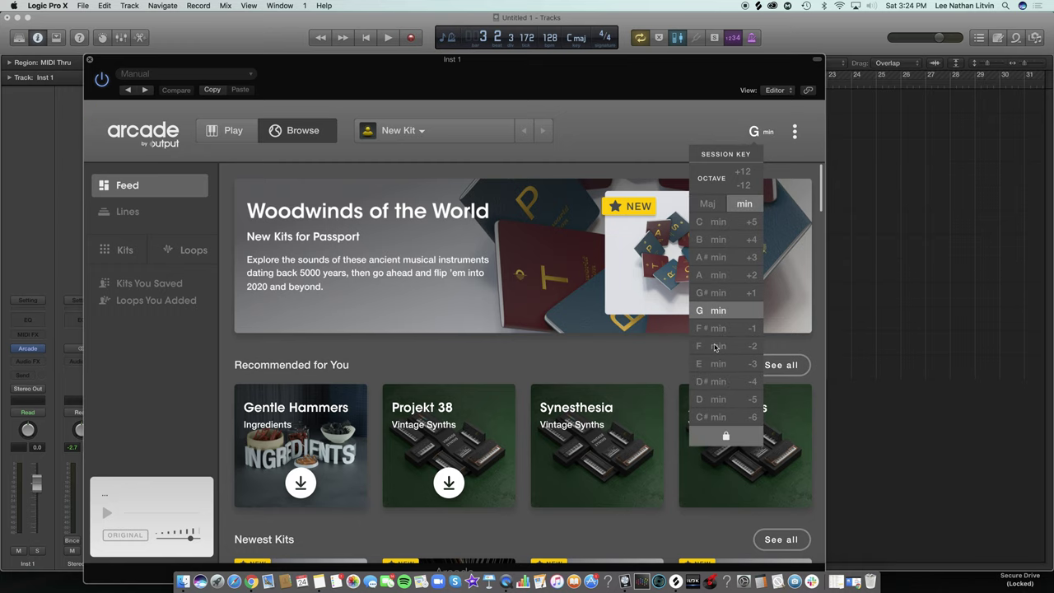
pyautogui.click(617, 79)
pyautogui.scroll(-3, 379, 274)
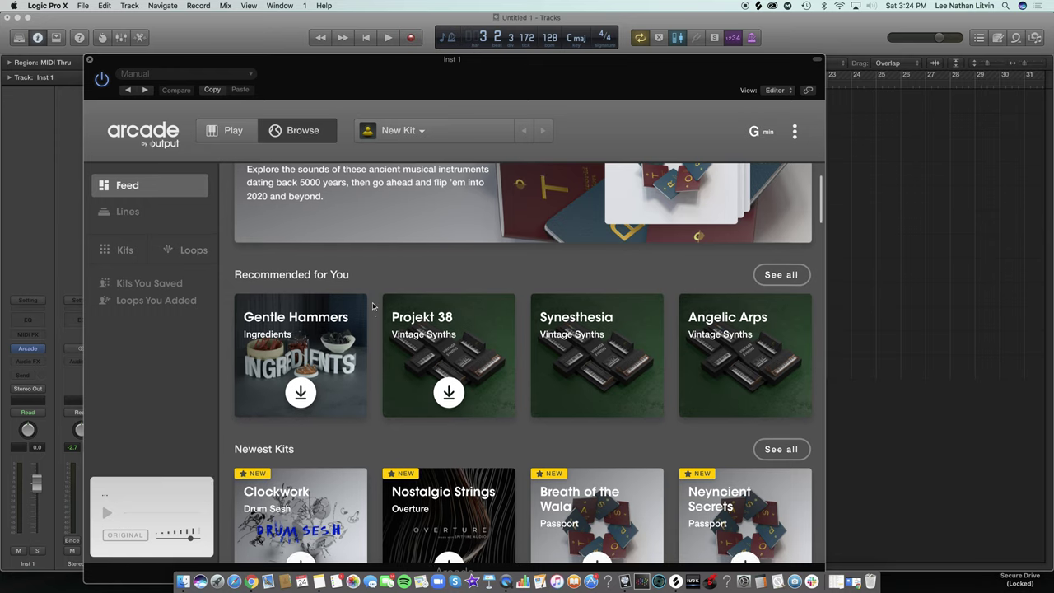
# Preview the Projekt 38 and Synthesia kits with the song playing.
pyautogui.scroll(-1, 509, 393)
pyautogui.click(490, 387)
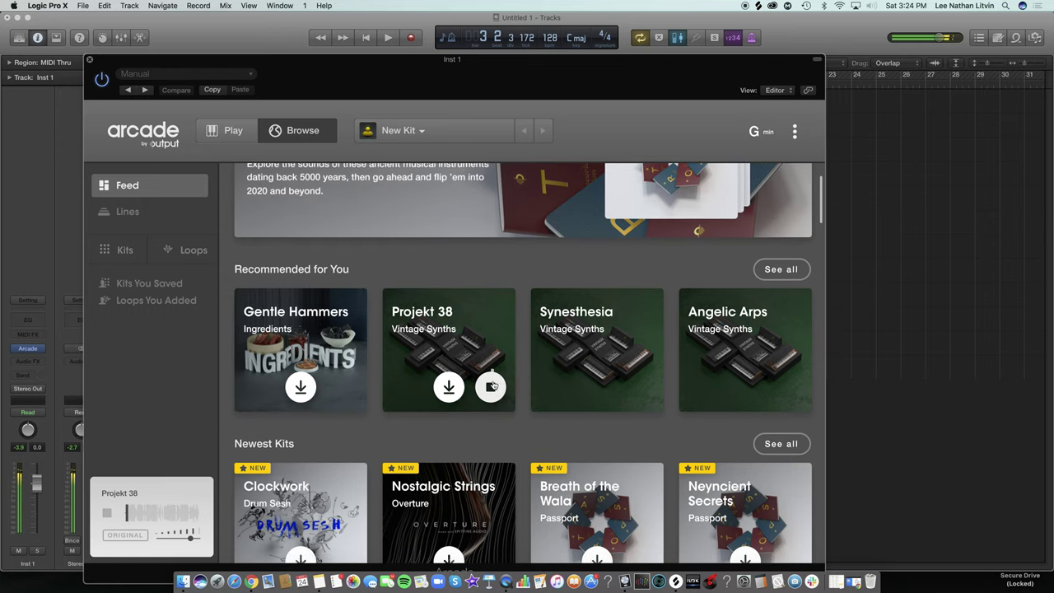
pyautogui.click(632, 392)
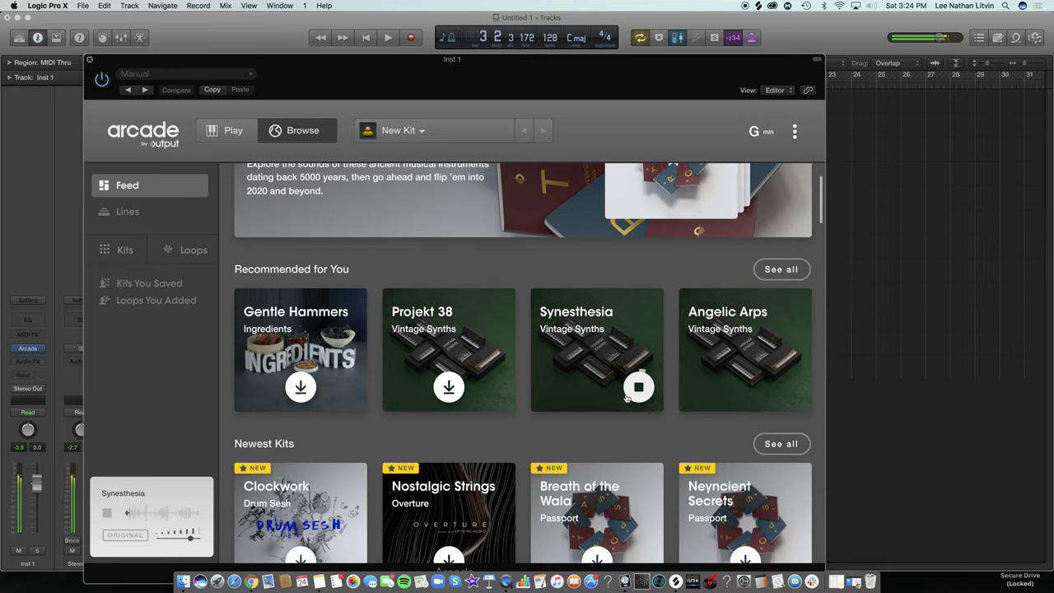
pyautogui.press('space')
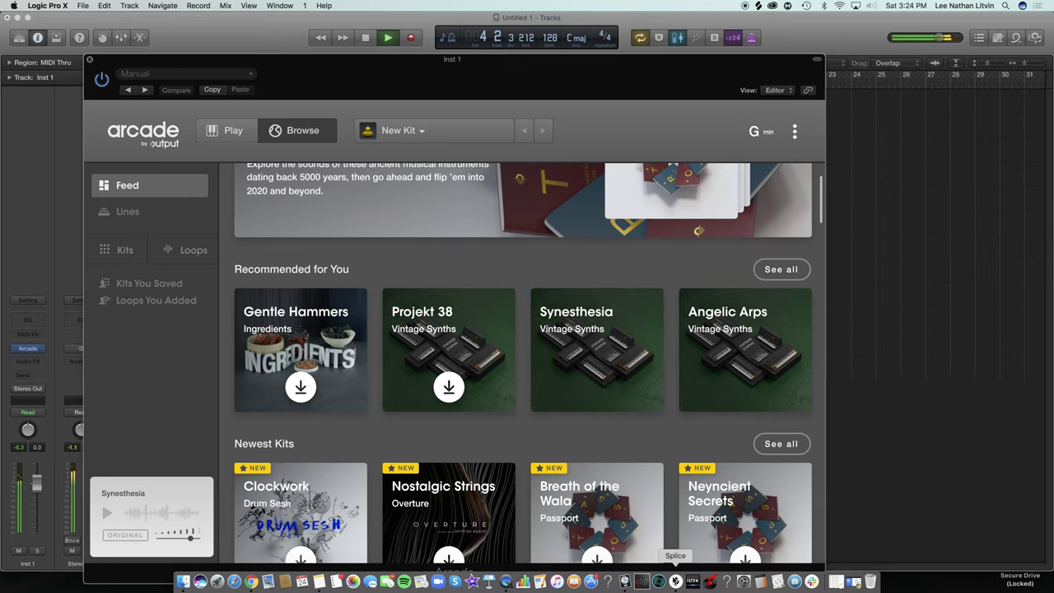
# Set Arcade's session key to C# major and show the Lines list.
pyautogui.click(675, 581)
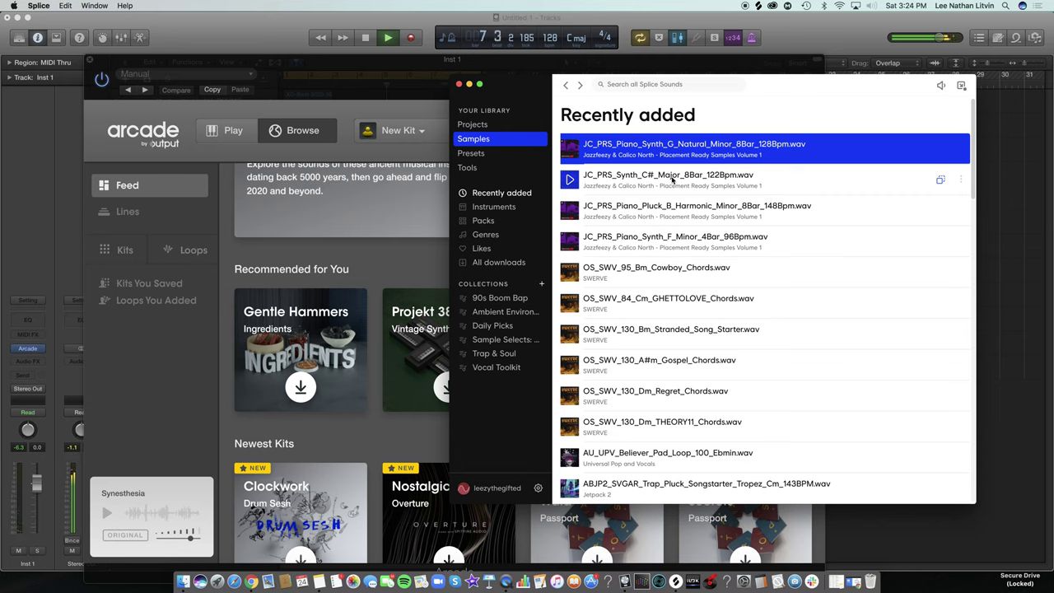
pyautogui.click(416, 223)
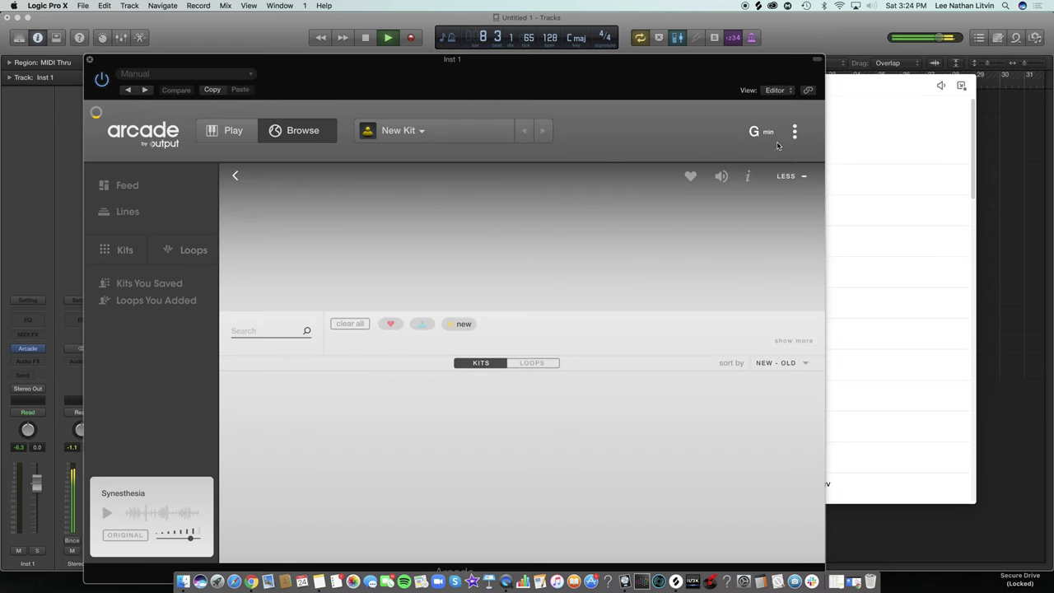
pyautogui.click(767, 136)
pyautogui.click(713, 205)
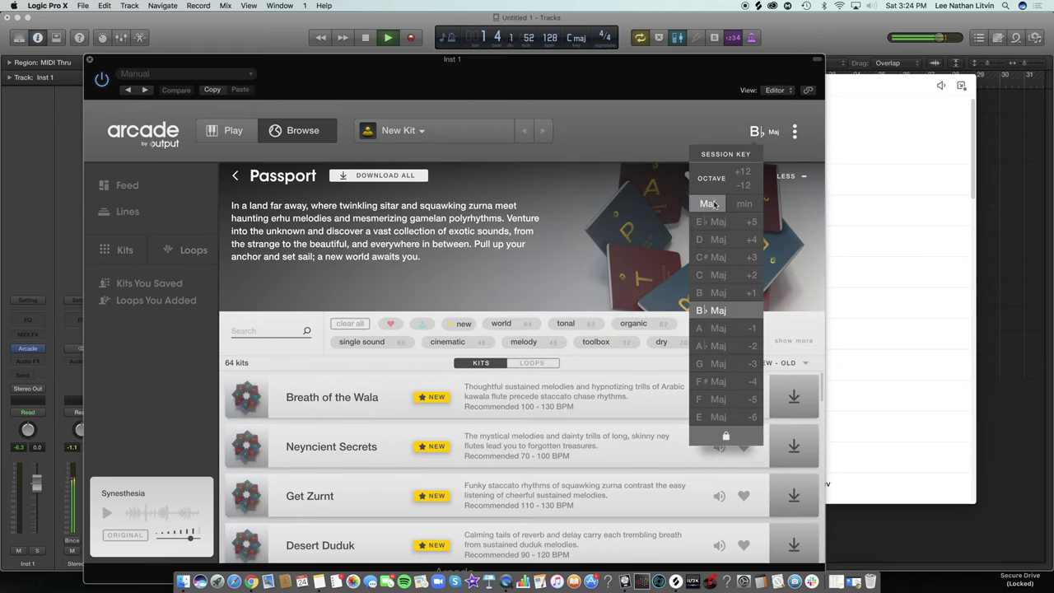
pyautogui.click(713, 257)
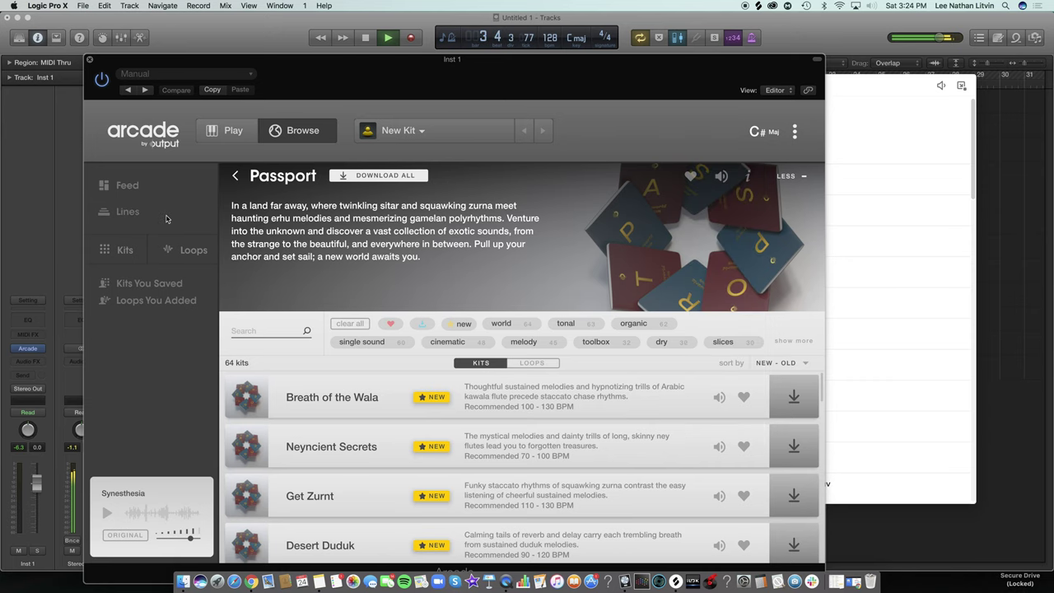
pyautogui.click(128, 212)
# Return Arcade to its kit feed and preview Synthesia with playback running.
pyautogui.click(897, 132)
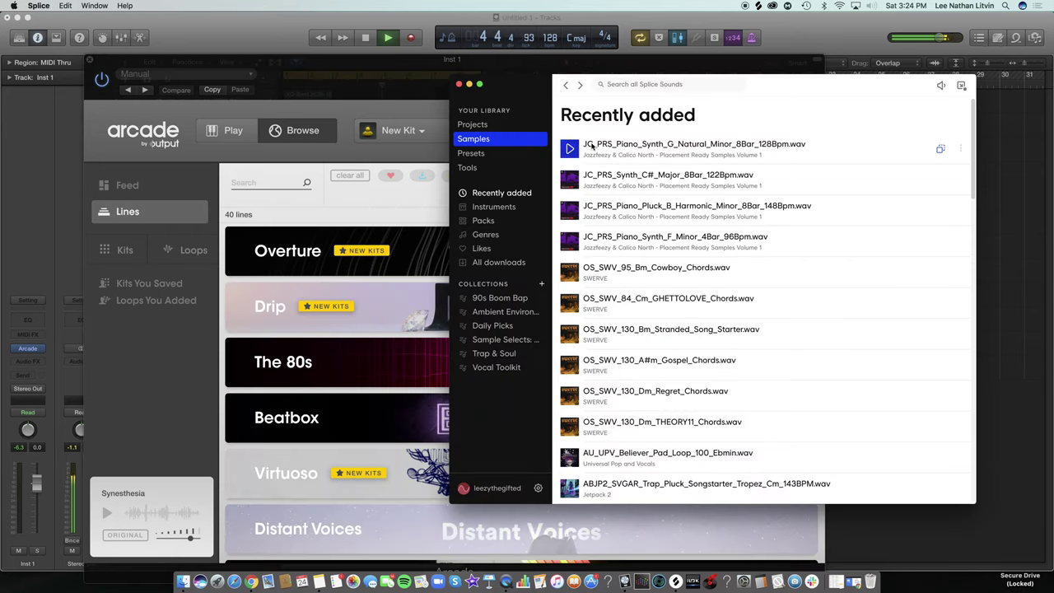
pyautogui.click(416, 80)
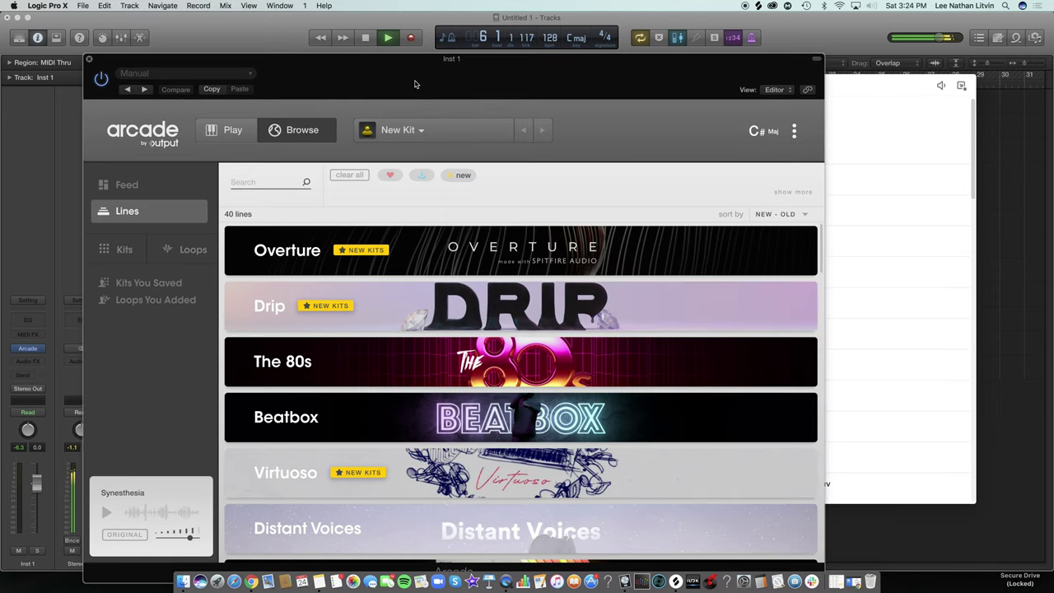
pyautogui.press('space')
pyautogui.click(891, 96)
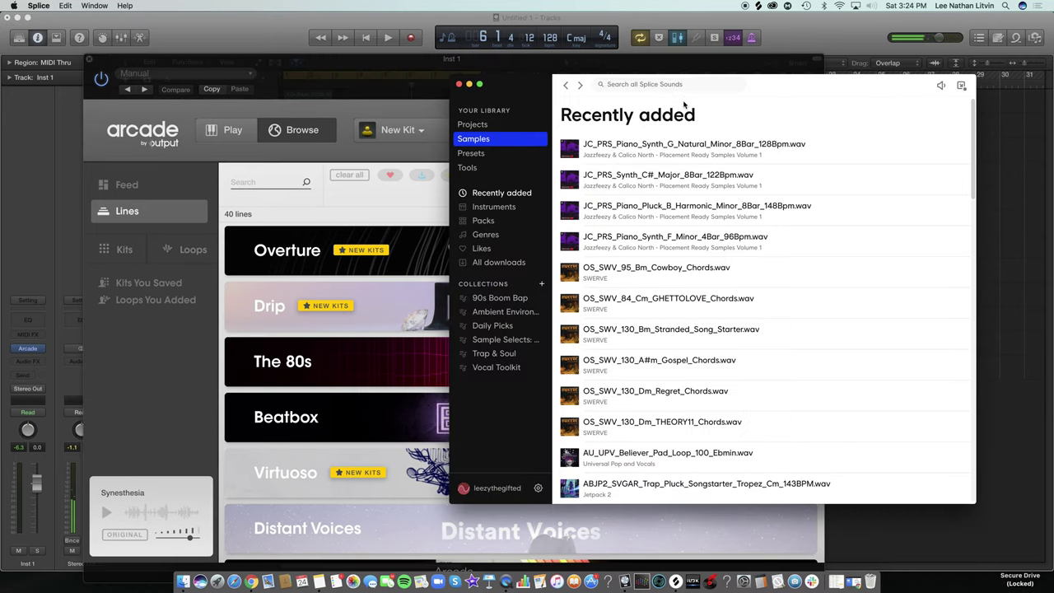
pyautogui.click(215, 188)
pyautogui.click(136, 186)
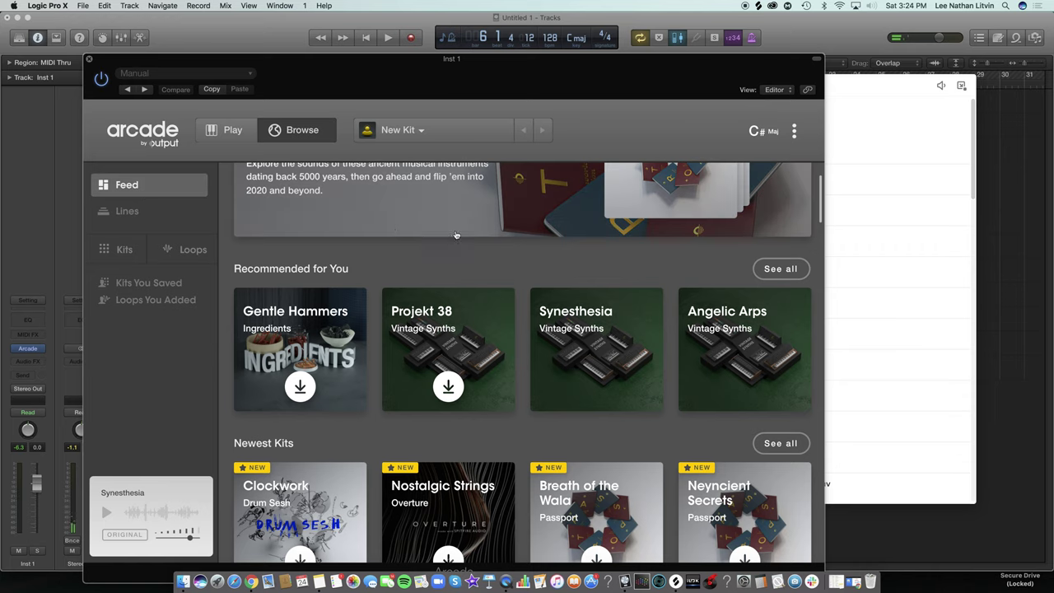
pyautogui.click(638, 387)
pyautogui.press('space')
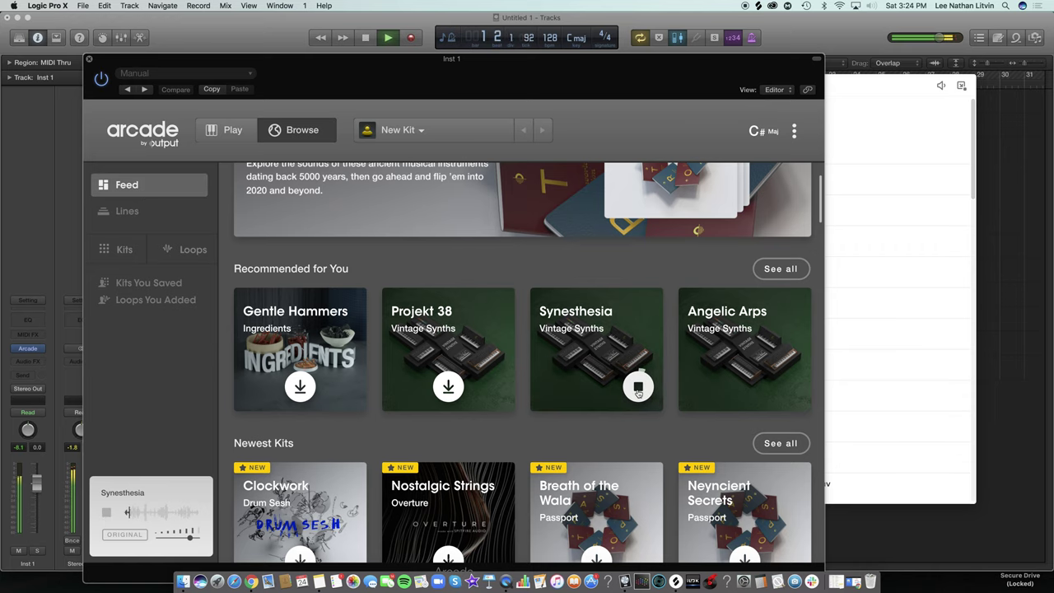
# Minimise Splice, stop the Synthesia preview, and audition Angelic Arps.
pyautogui.click(827, 106)
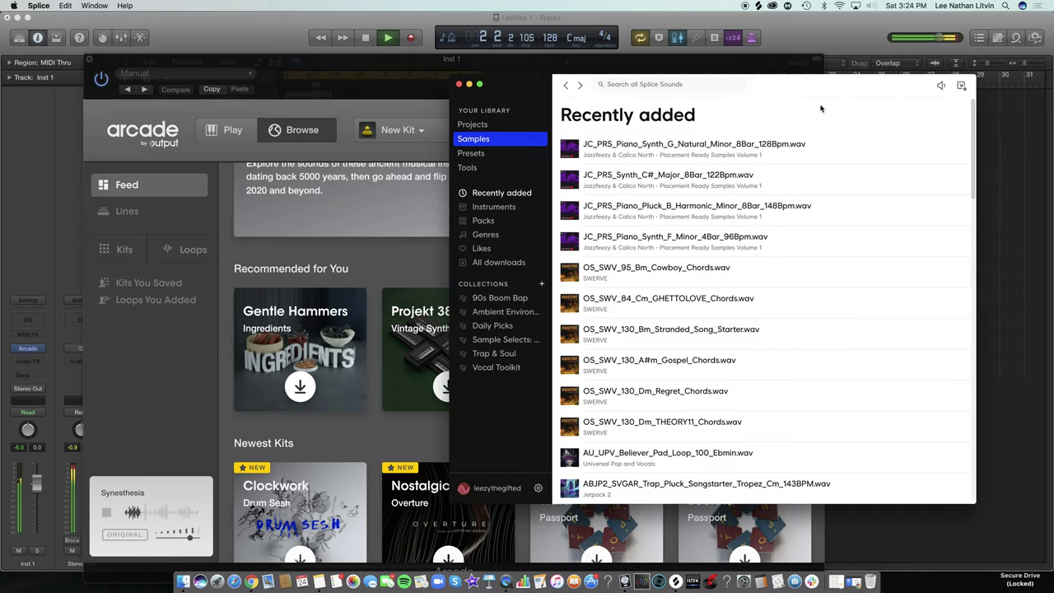
pyautogui.click(470, 86)
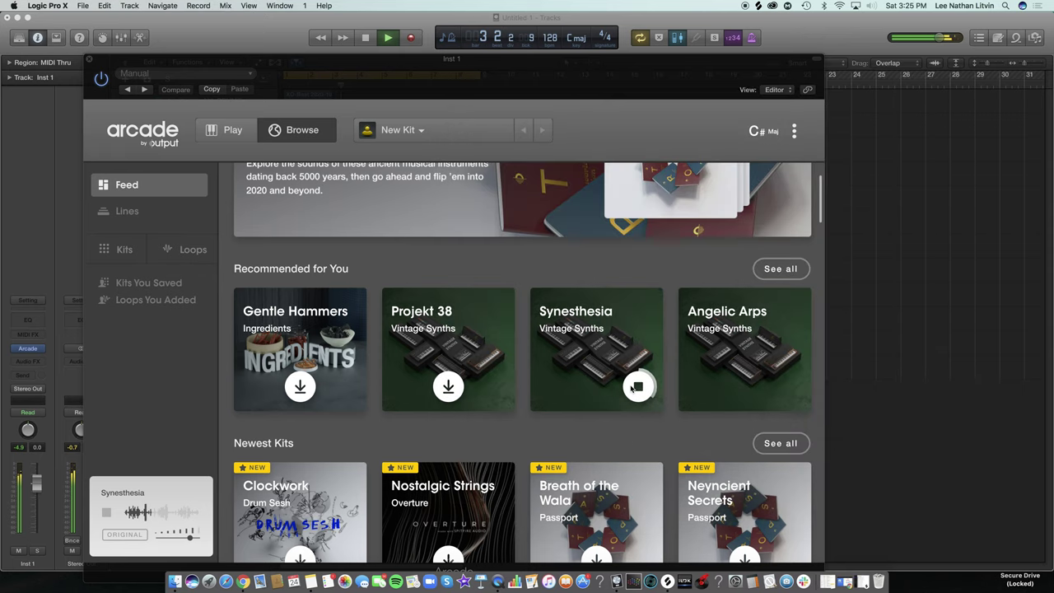
pyautogui.click(632, 390)
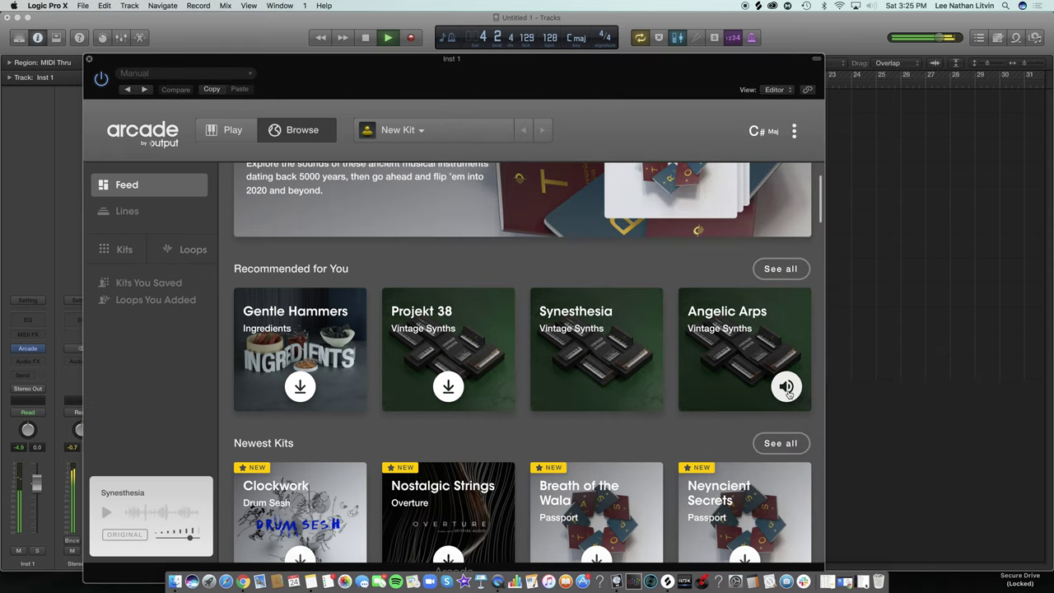
pyautogui.click(786, 387)
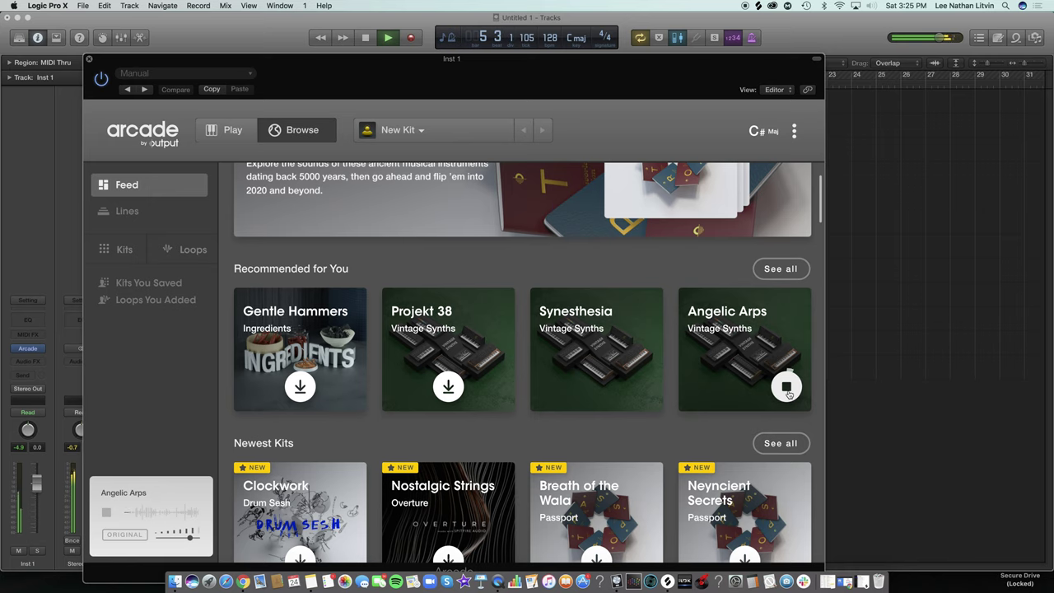
pyautogui.click(787, 387)
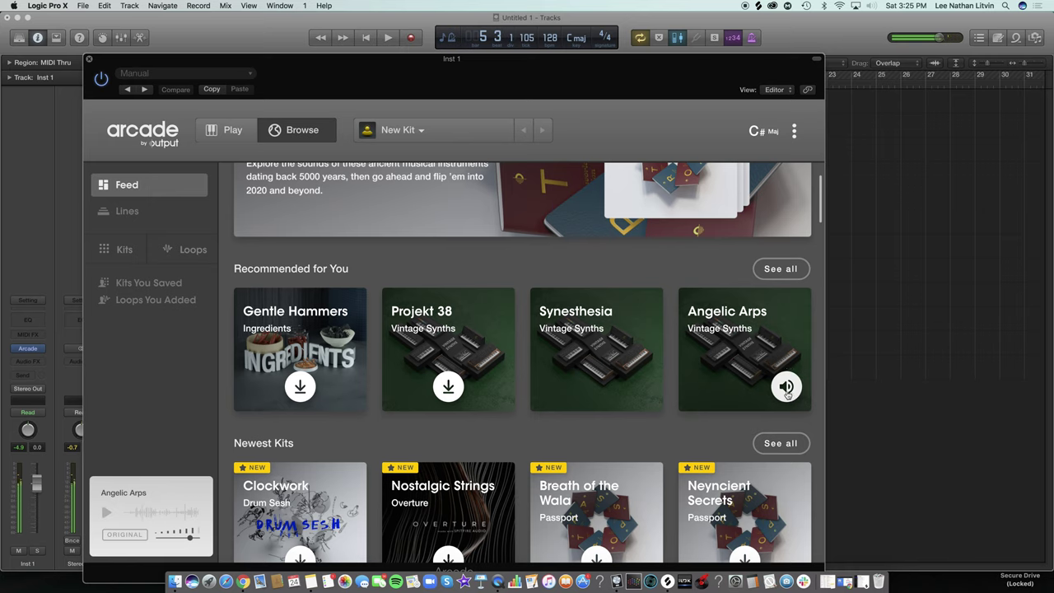
# Browse Arcade's kit feed, then open the list of 40 Lines and the Drip page.
pyautogui.click(148, 212)
pyautogui.click(127, 185)
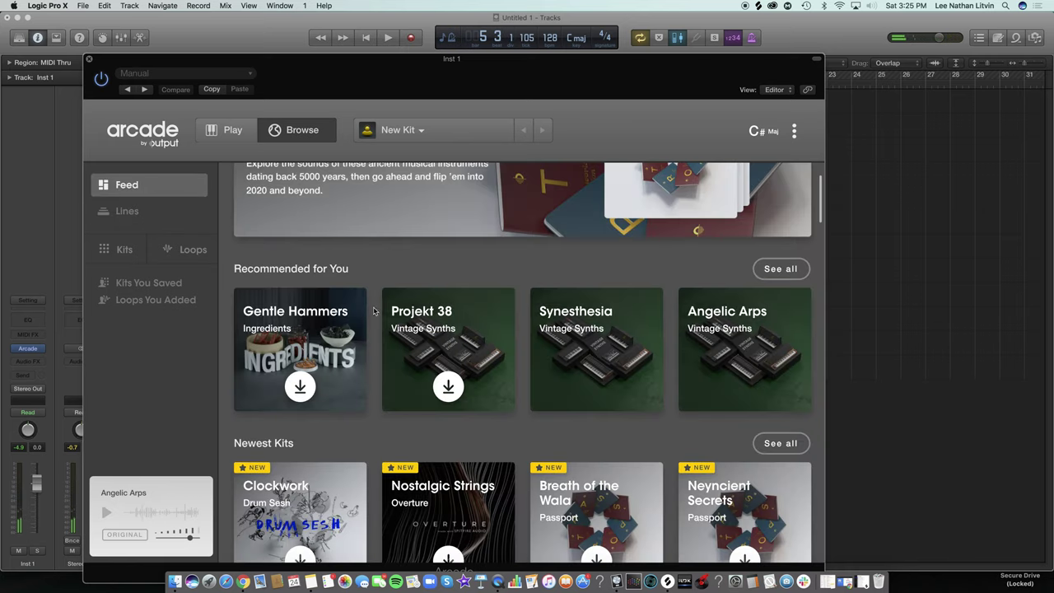
pyautogui.scroll(-2, 377, 315)
pyautogui.scroll(-6, 377, 315)
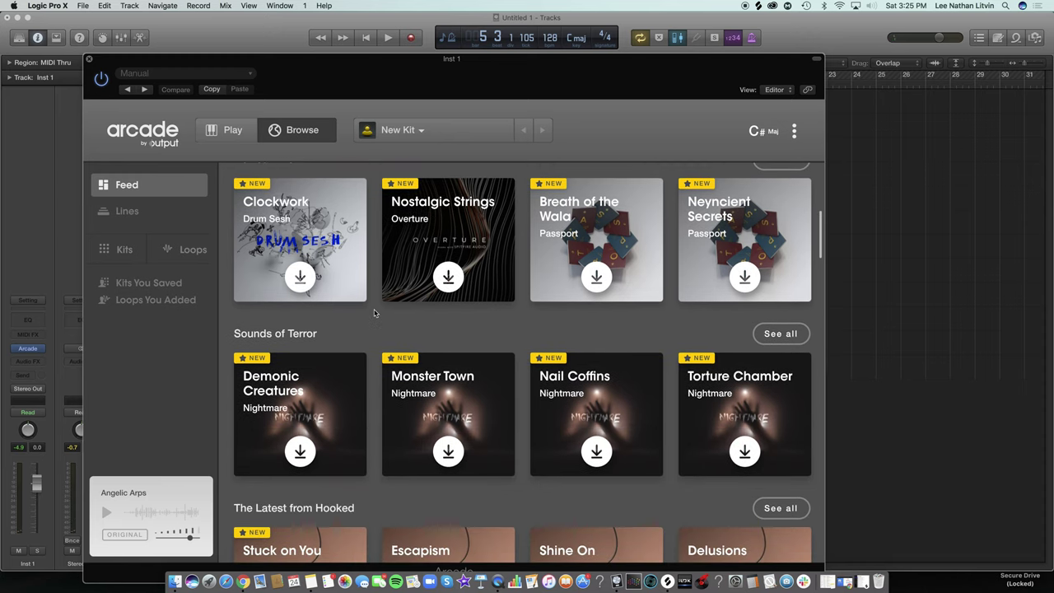
pyautogui.scroll(-2, 373, 318)
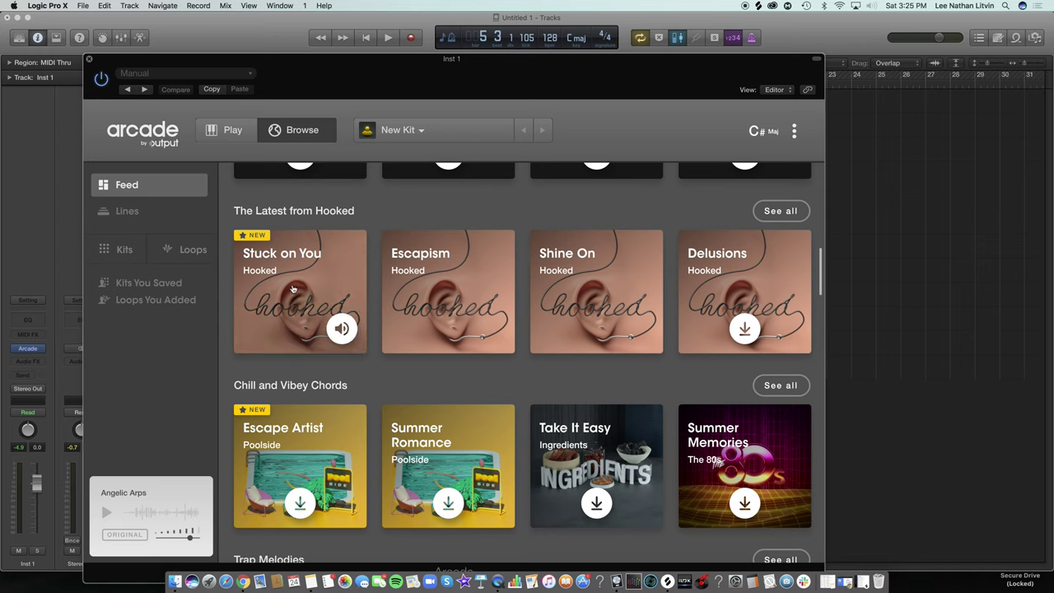
pyautogui.scroll(-3, 304, 290)
pyautogui.scroll(-4, 309, 289)
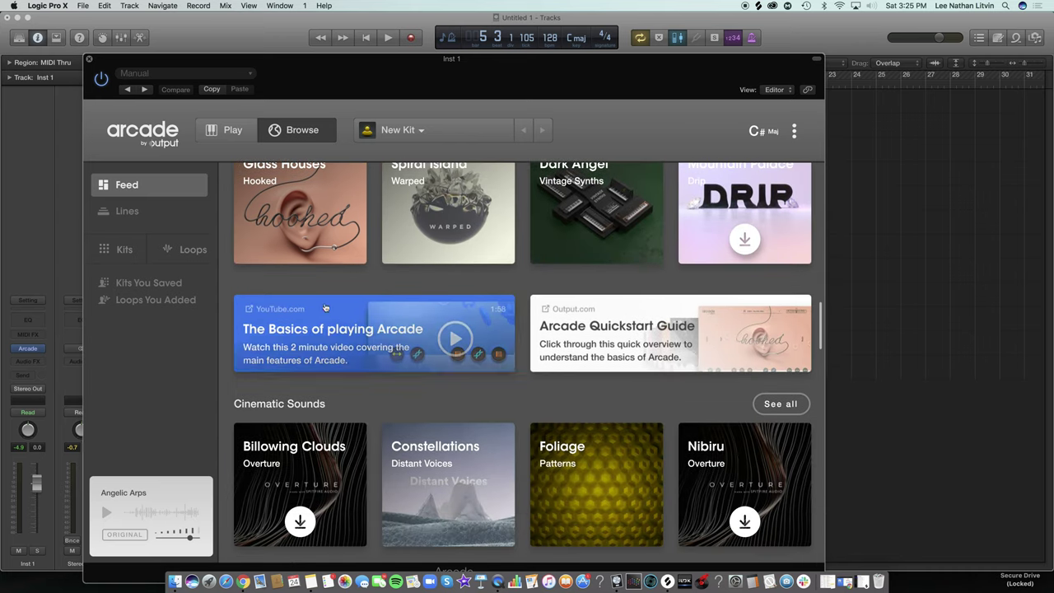
pyautogui.click(127, 212)
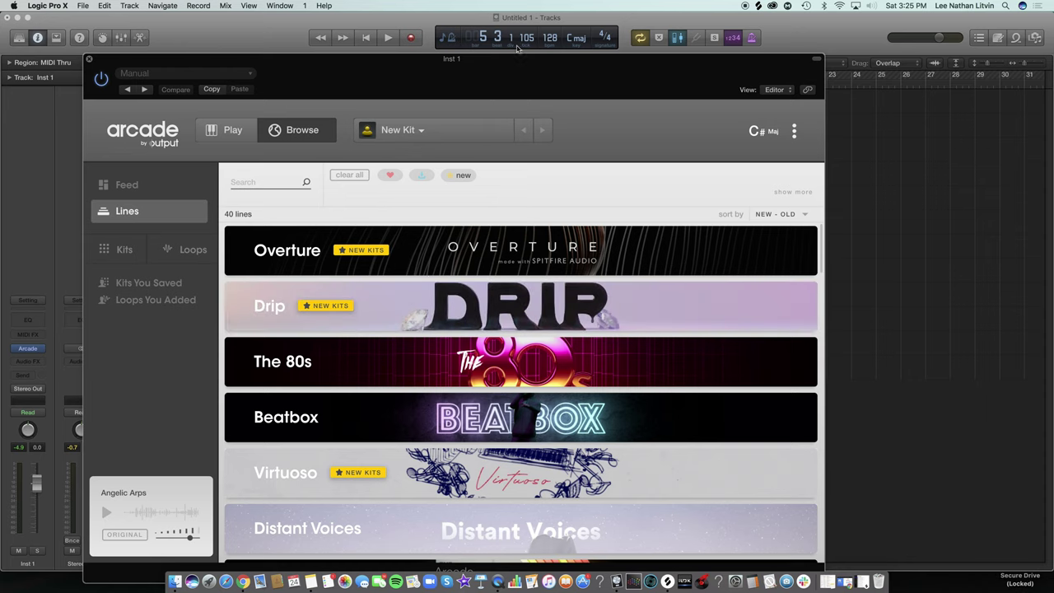
pyautogui.moveTo(471, 68); pyautogui.dragTo(506, 55)
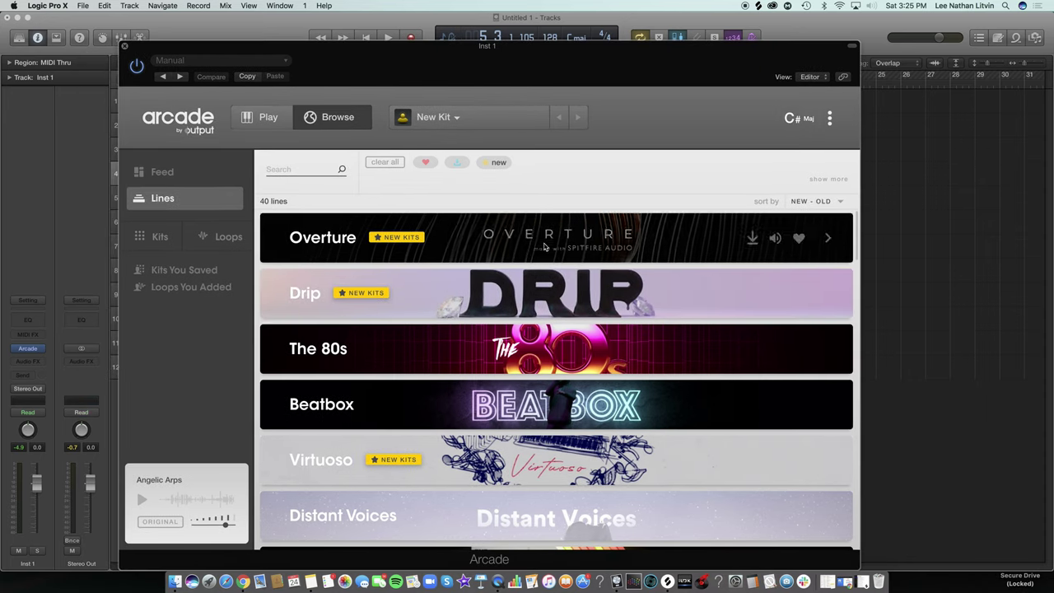
pyautogui.click(550, 295)
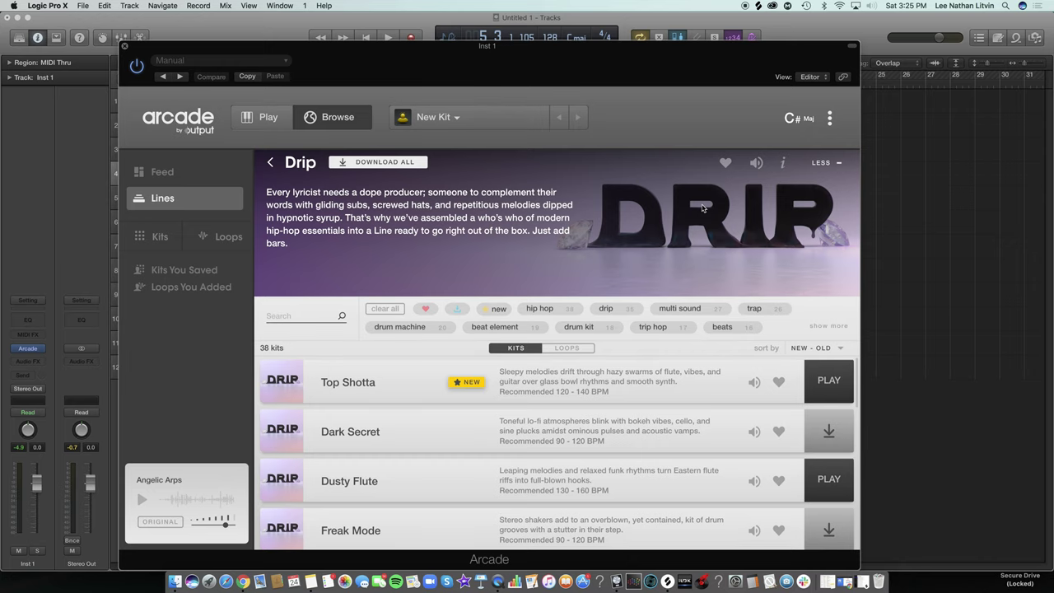
# Audition the Dusty Flute and Freeze It kits alongside project playback.
pyautogui.scroll(-3, 704, 217)
pyautogui.scroll(-3, 704, 206)
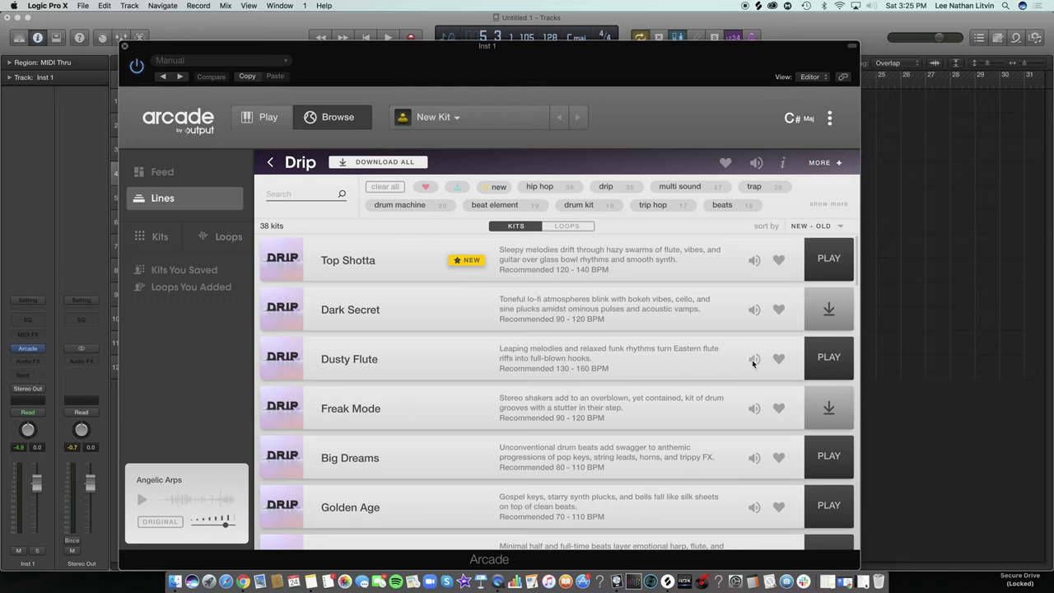
pyautogui.click(754, 360)
pyautogui.press('space')
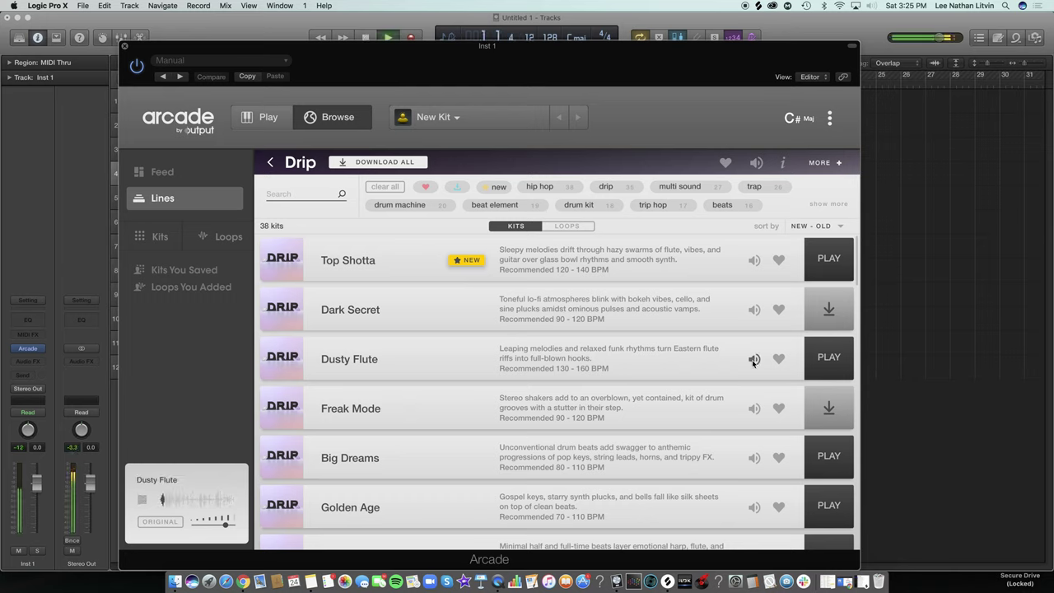
pyautogui.click(754, 360)
pyautogui.scroll(-6, 748, 350)
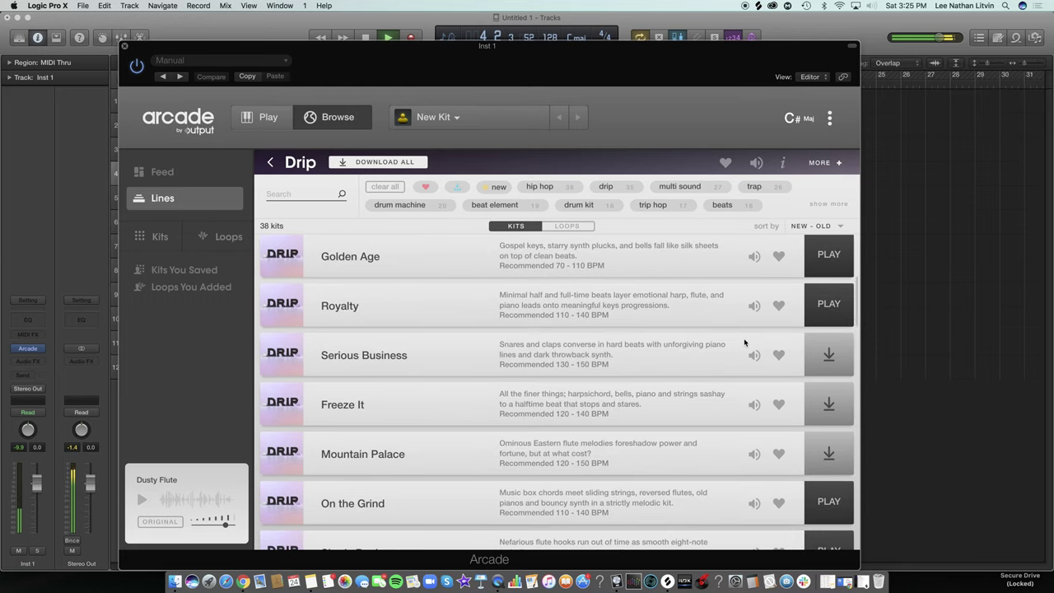
pyautogui.click(753, 404)
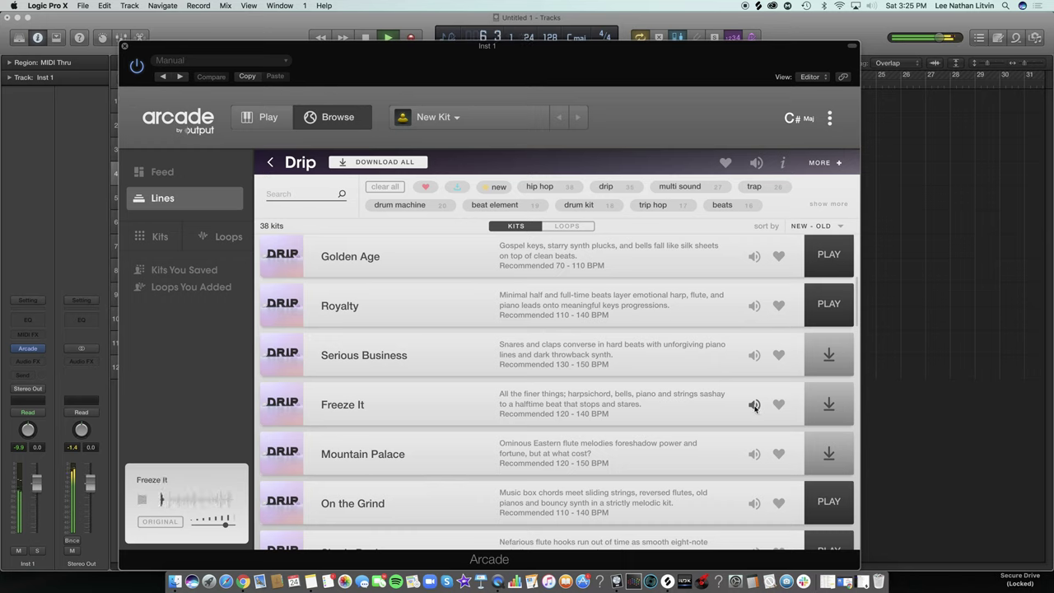
pyautogui.click(754, 404)
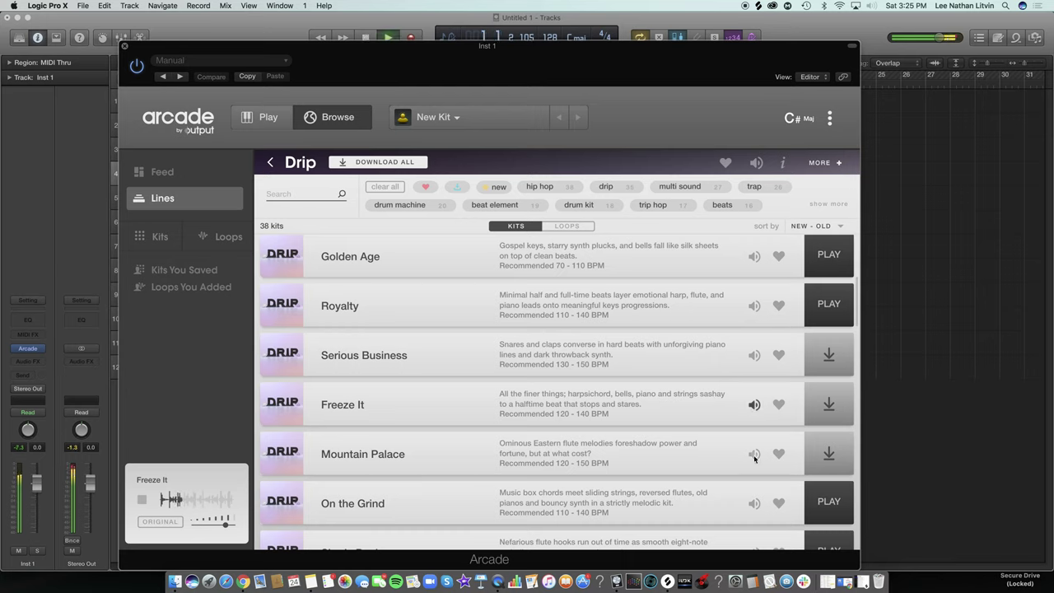
pyautogui.click(754, 404)
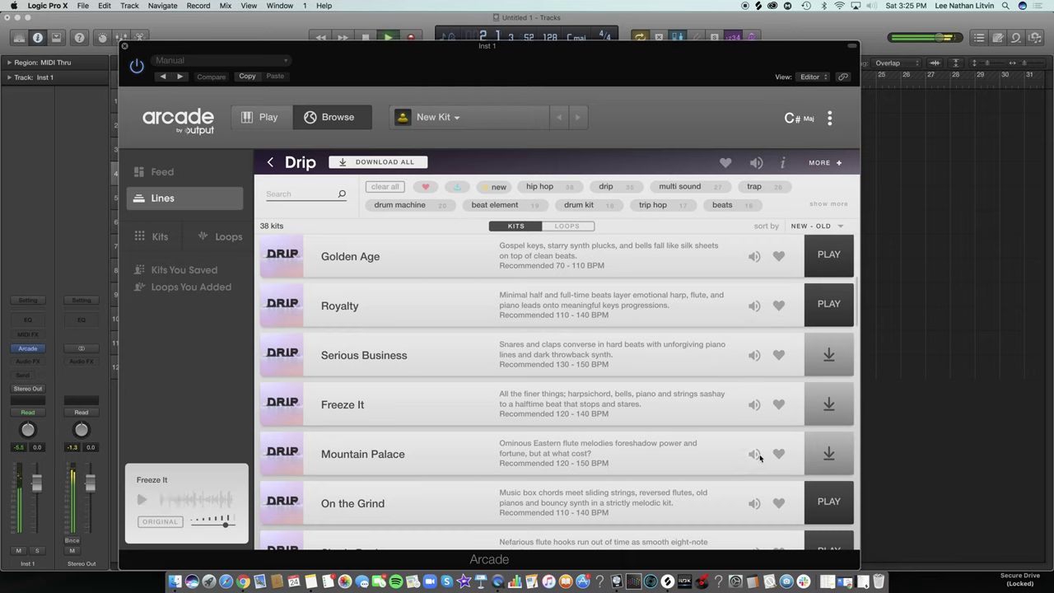
# Preview Mountain Palace, On the Grind, Shady Deal, Bottle Service and Watch Your Step.
pyautogui.click(754, 454)
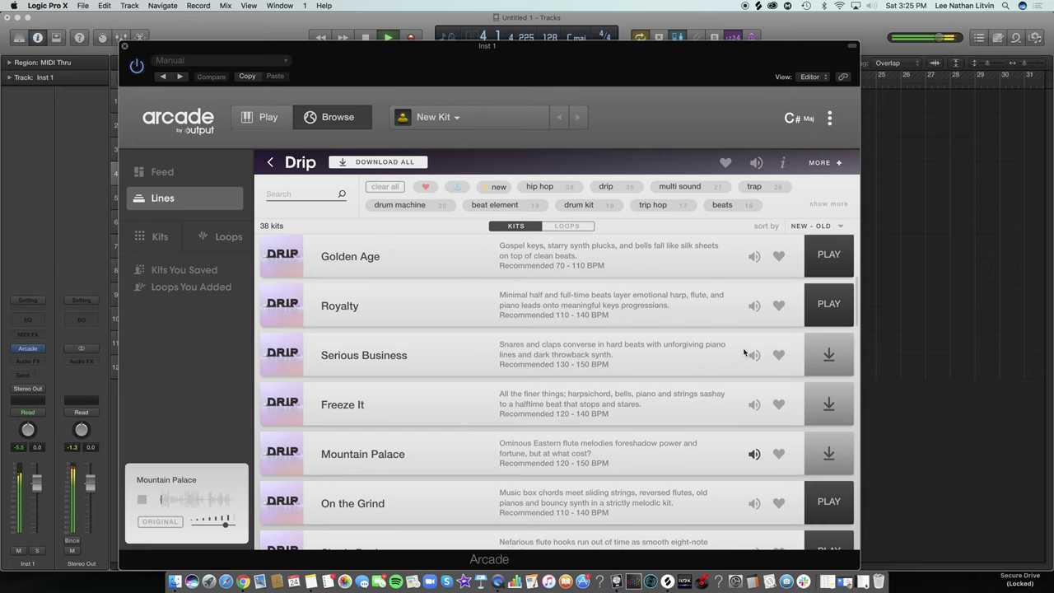
pyautogui.scroll(-3, 746, 366)
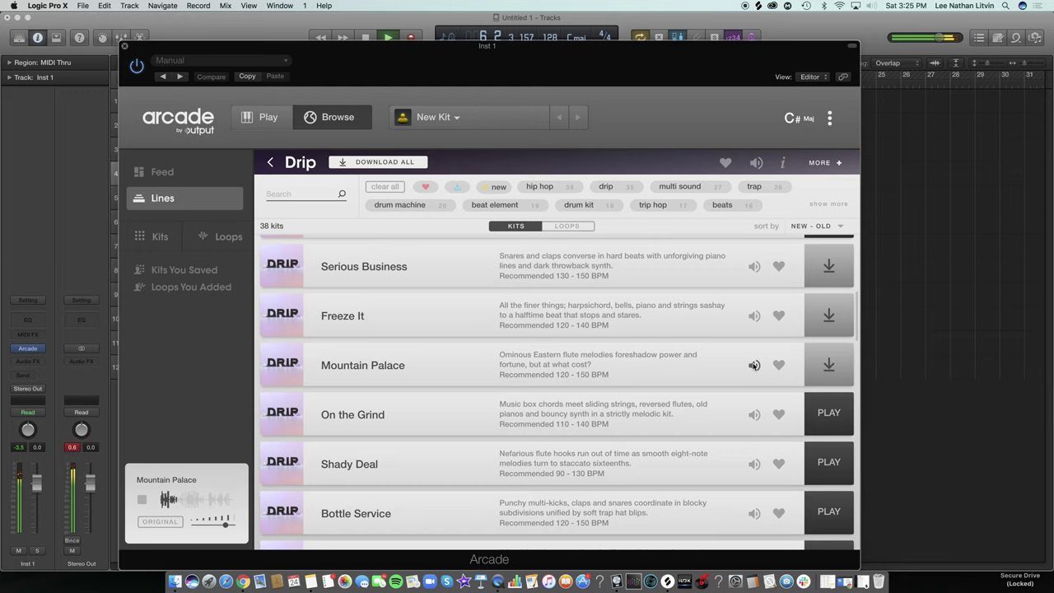
pyautogui.click(754, 365)
pyautogui.click(754, 415)
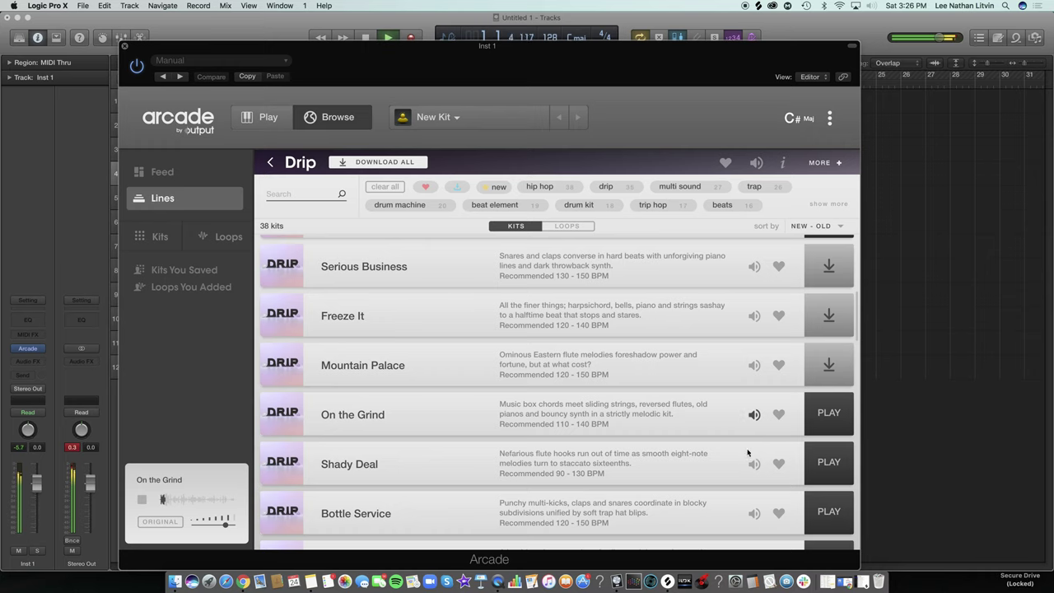
pyautogui.click(755, 464)
pyautogui.scroll(-2, 743, 379)
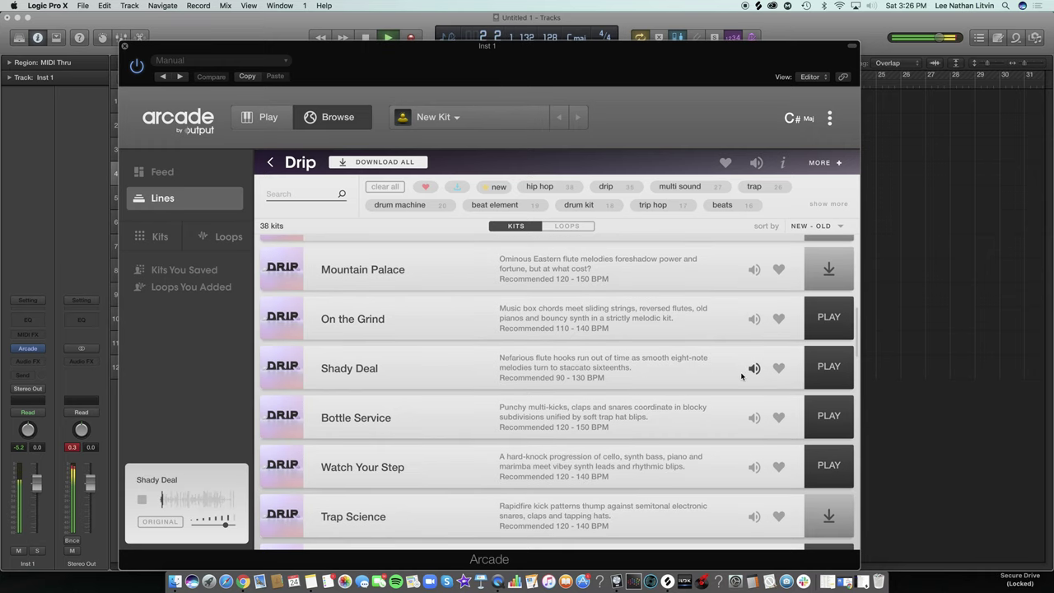
pyautogui.click(754, 418)
pyautogui.click(756, 421)
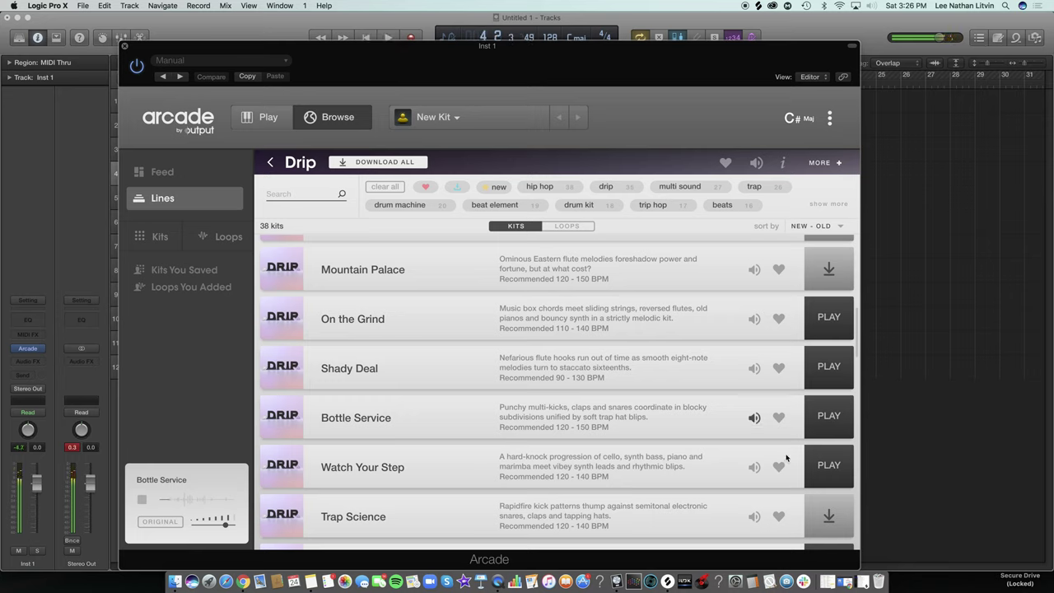
pyautogui.click(754, 467)
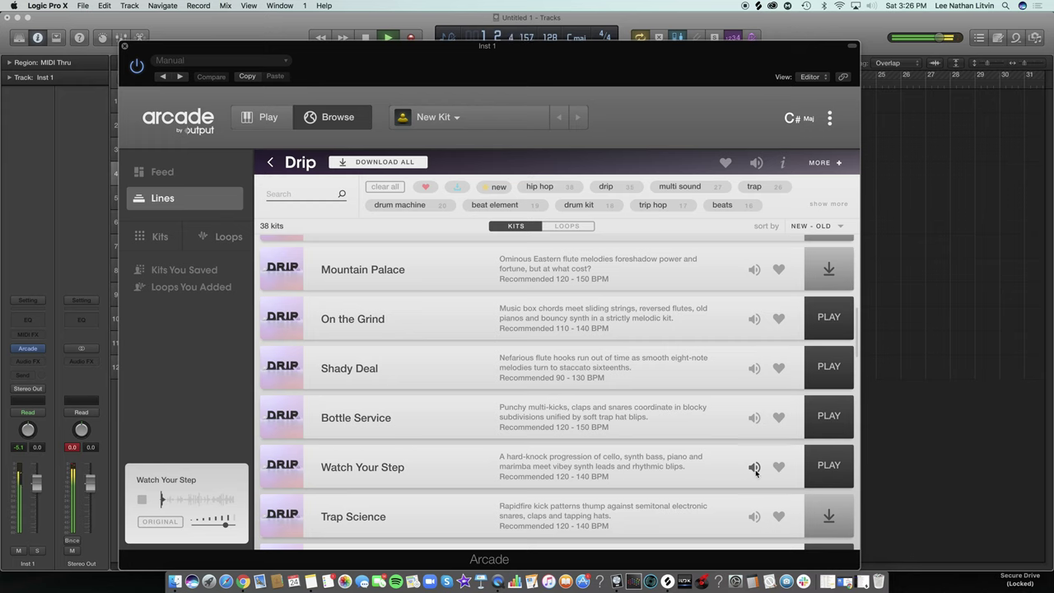
# Preview Trap Science, Southside Breeze, Give the Signal and Lay Low.
pyautogui.scroll(-4, 745, 412)
pyautogui.scroll(1, 737, 357)
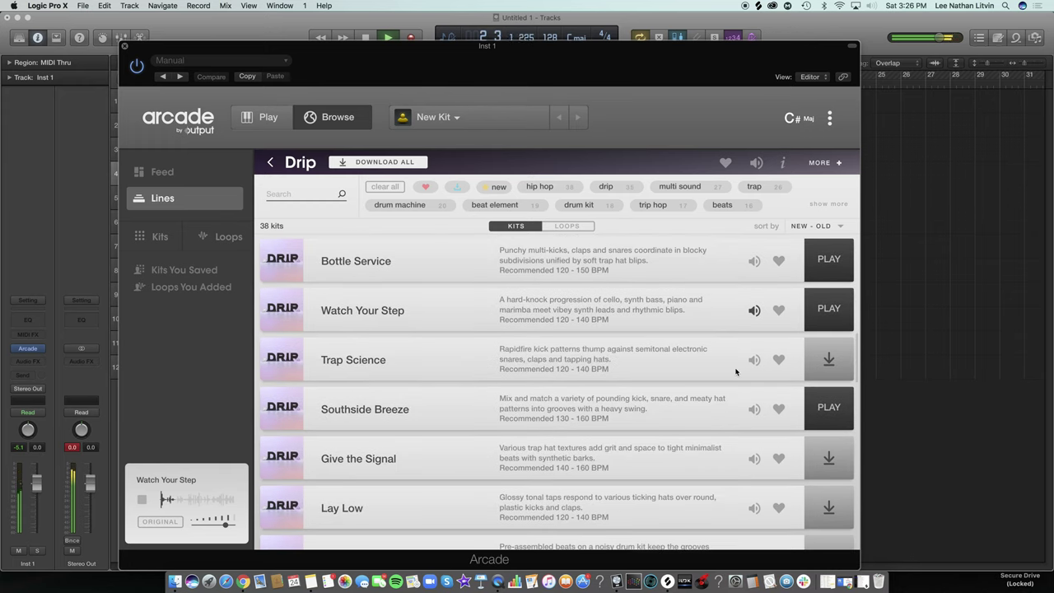
pyautogui.click(754, 360)
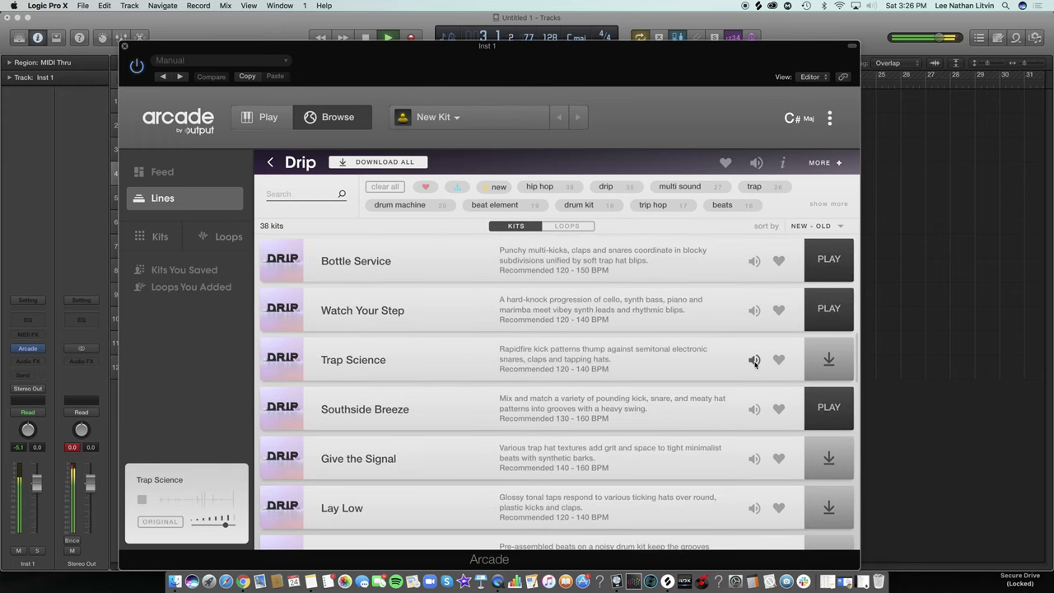
pyautogui.click(755, 409)
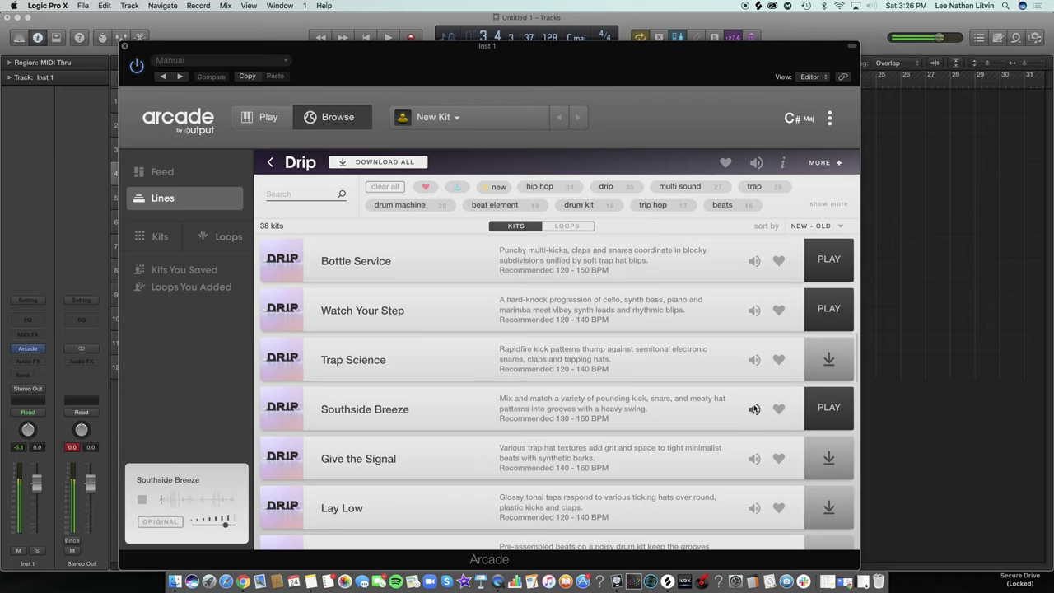
pyautogui.click(755, 459)
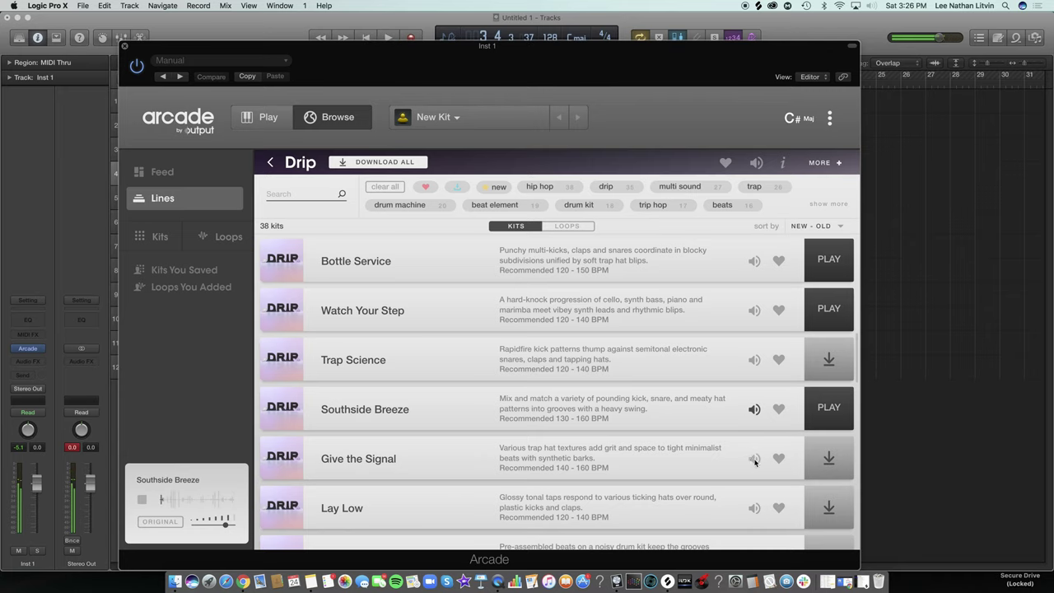
pyautogui.click(754, 509)
# Preview Organic Approach, Auxiliary Fire, Rubber Bands, Sophisticated Affair, Construction King and Building Blocks.
pyautogui.scroll(-3, 741, 411)
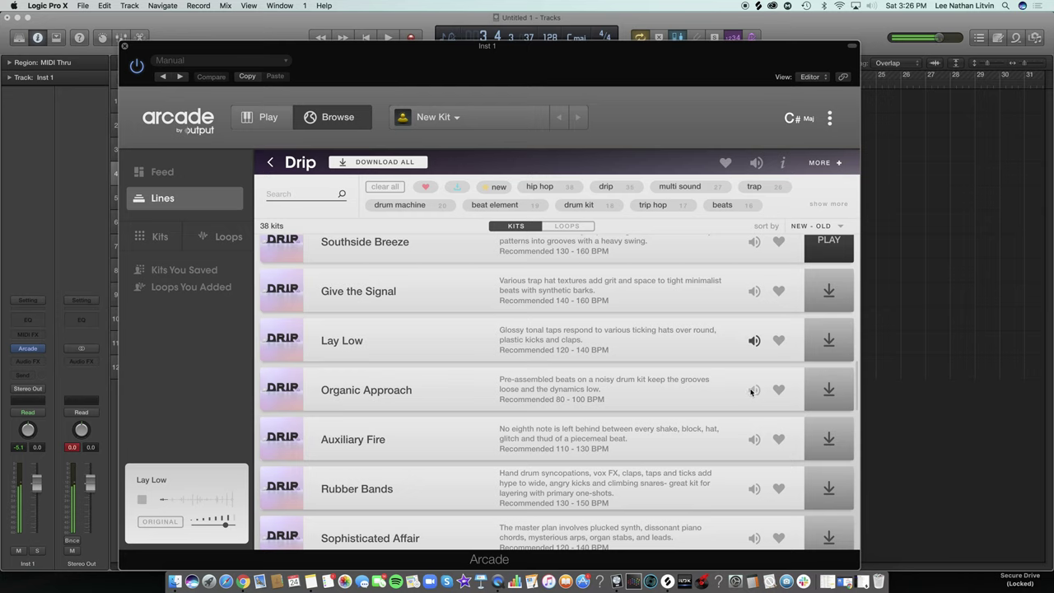
pyautogui.click(753, 390)
pyautogui.click(755, 440)
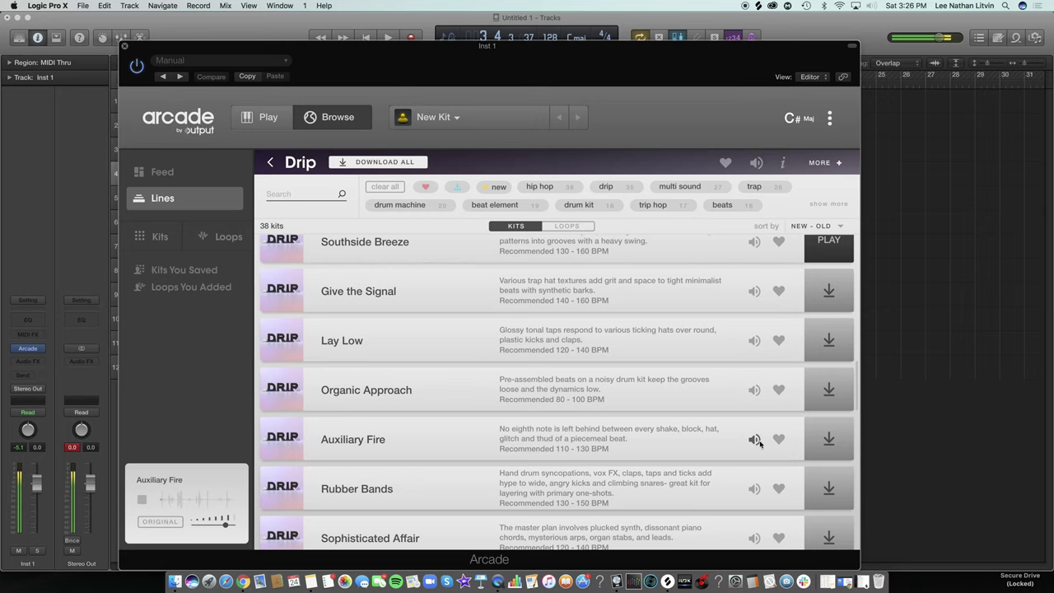
pyautogui.click(754, 490)
pyautogui.click(751, 538)
pyautogui.scroll(-5, 754, 453)
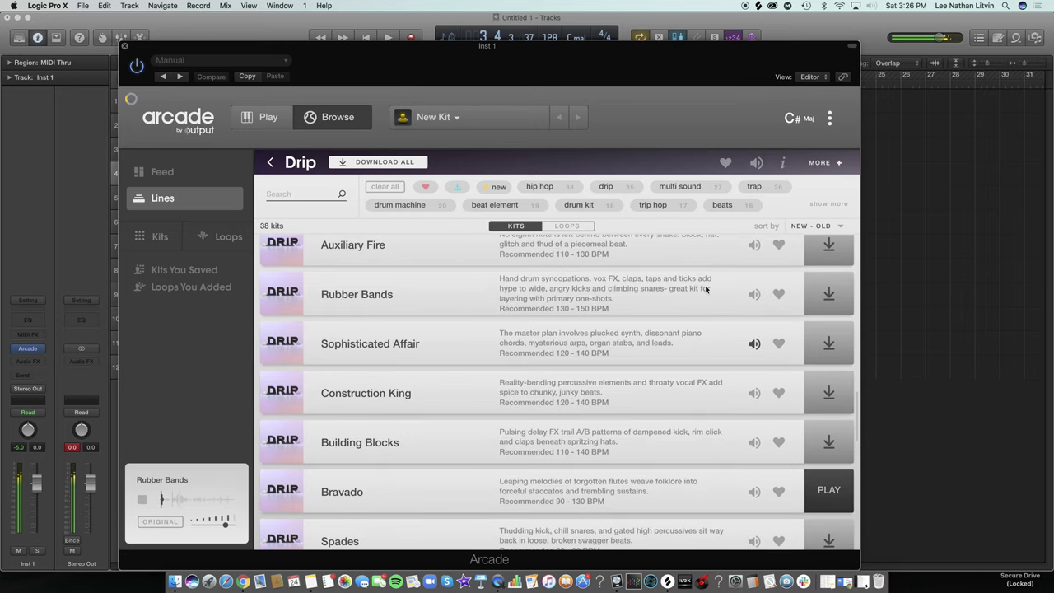
pyautogui.click(755, 367)
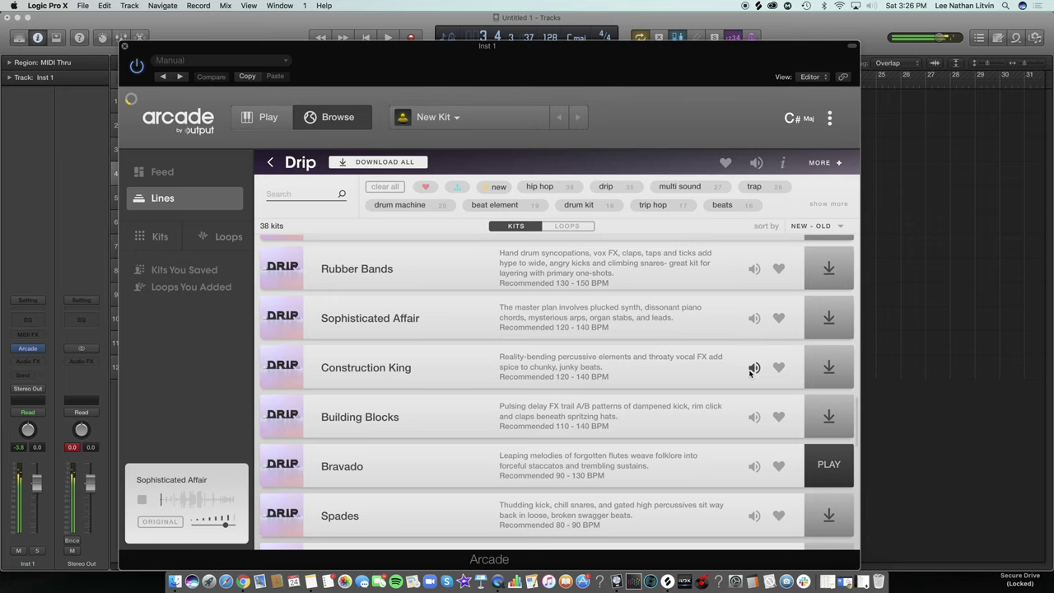
pyautogui.click(754, 417)
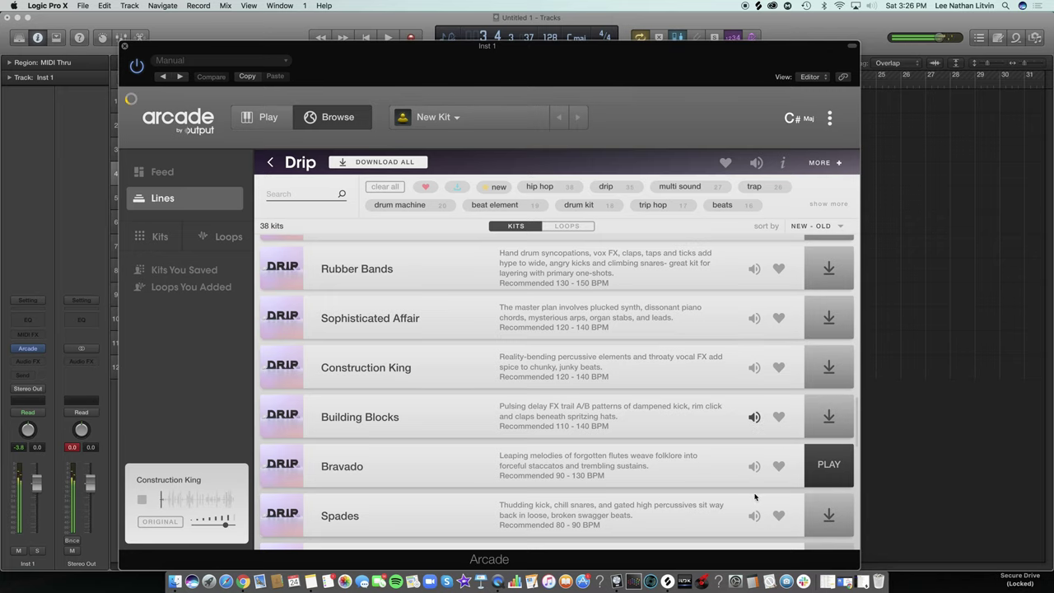
pyautogui.scroll(10, 752, 467)
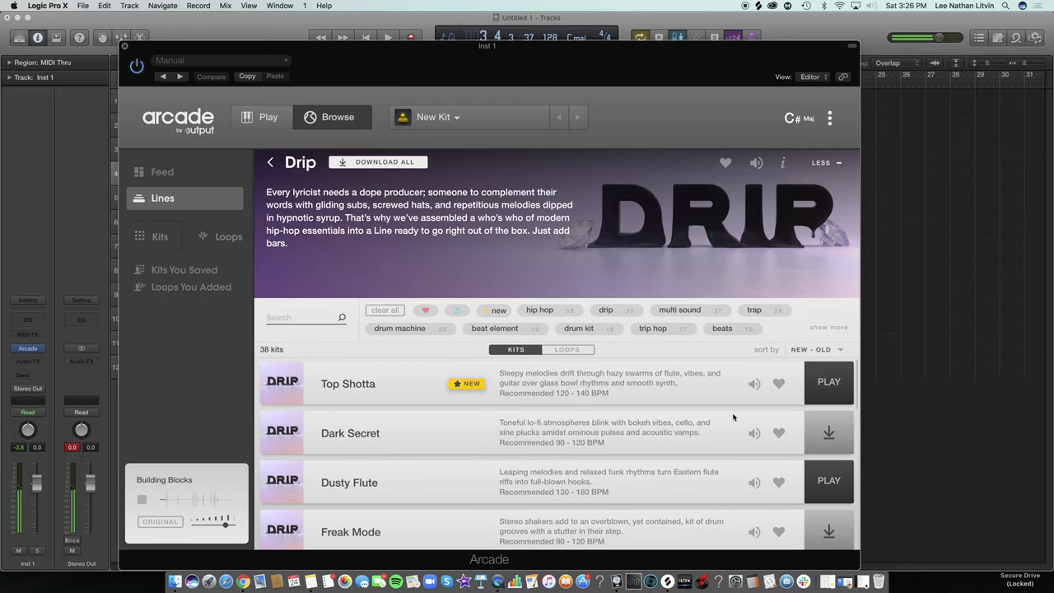
# Preview the Top Shotta and Dark Secret kits from the Drip line.
pyautogui.click(754, 384)
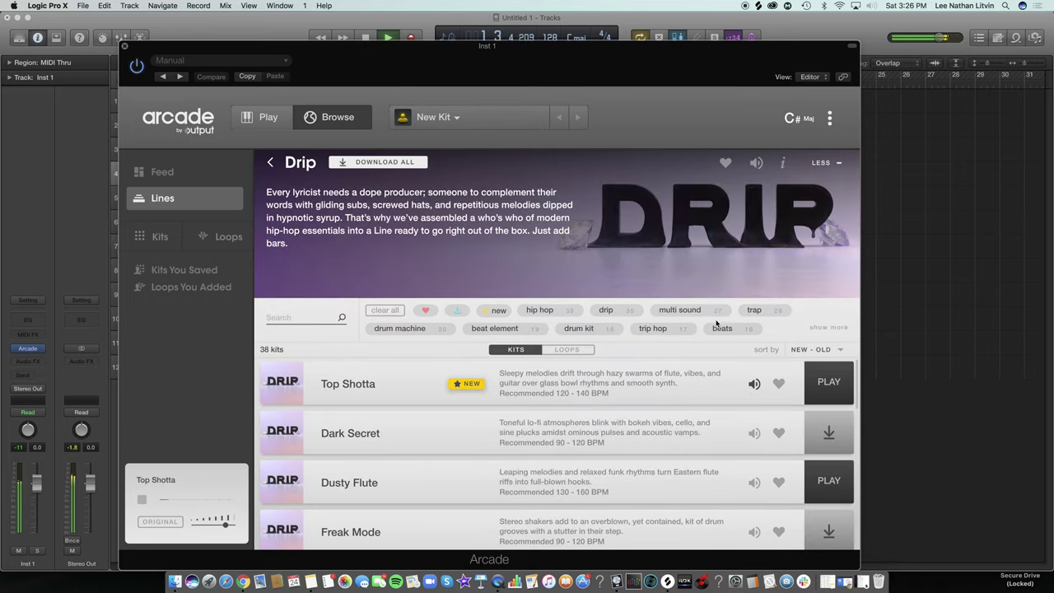
pyautogui.scroll(-1, 735, 340)
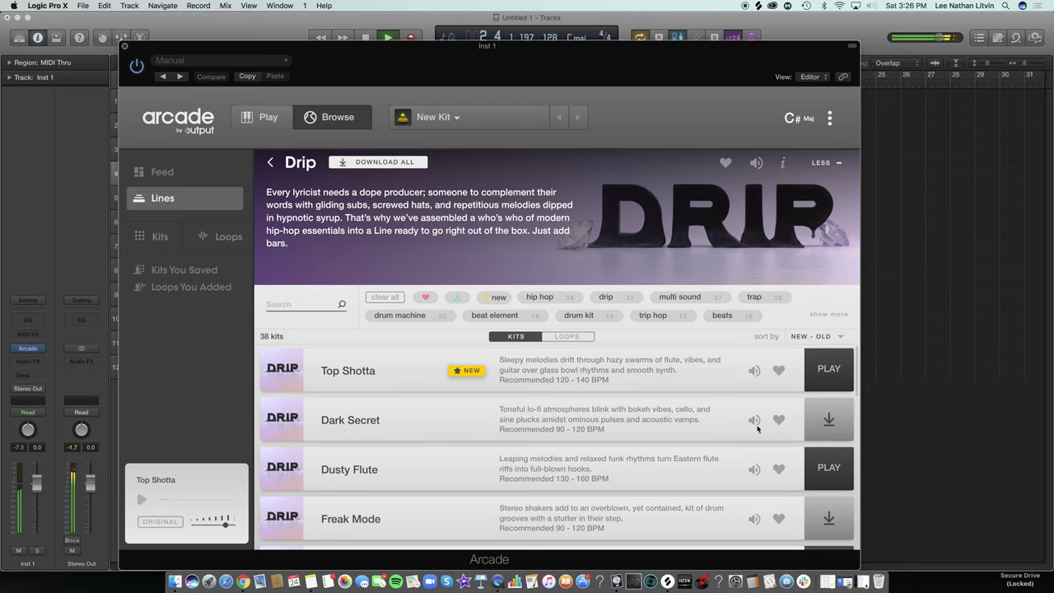
pyautogui.click(755, 420)
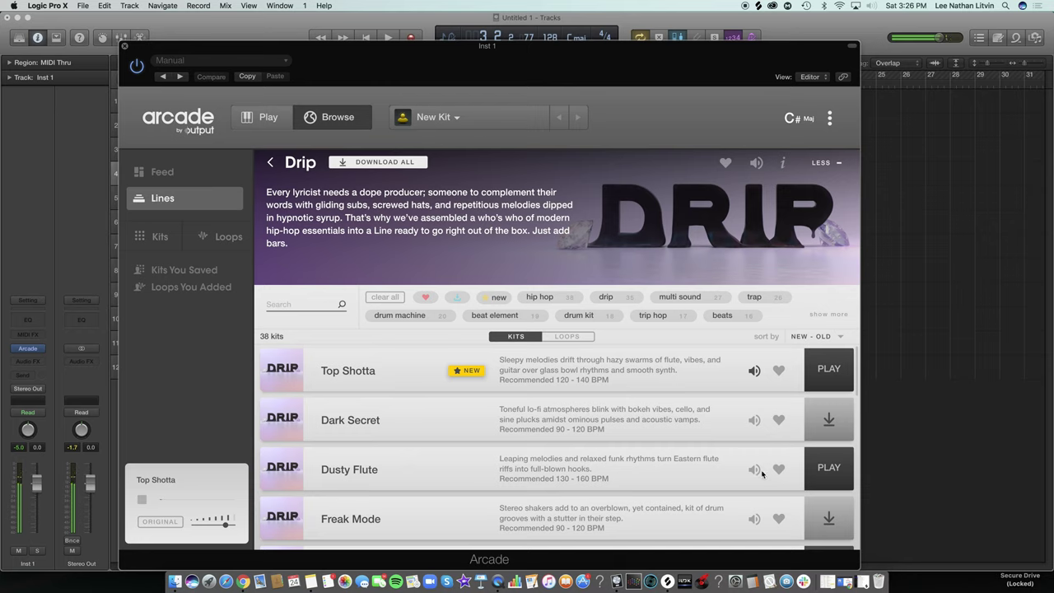
# Load the Top Shotta kit and play a few of its notes.
pyautogui.click(828, 371)
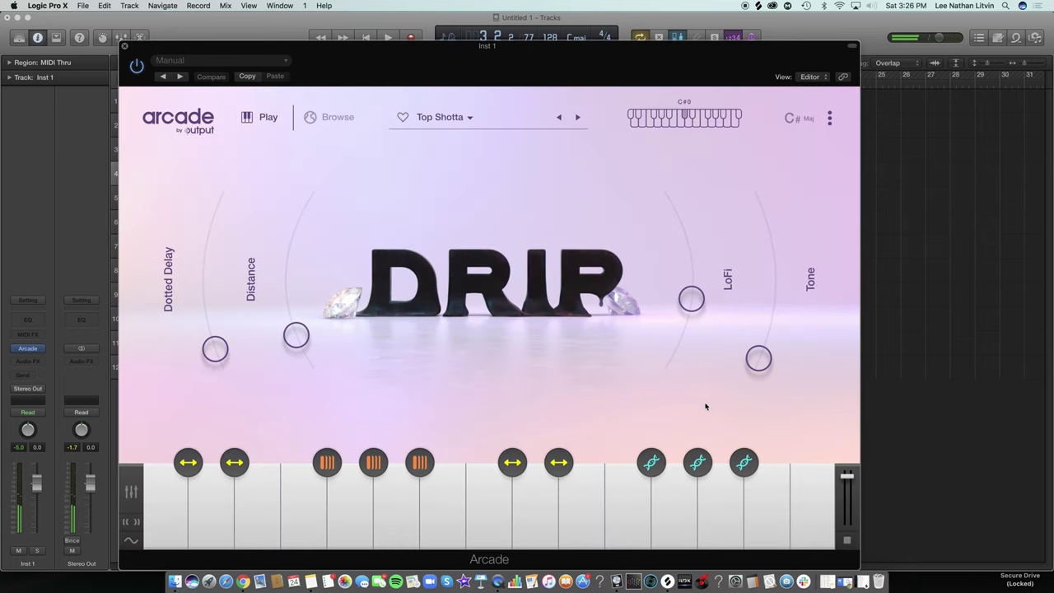
pyautogui.press('d')
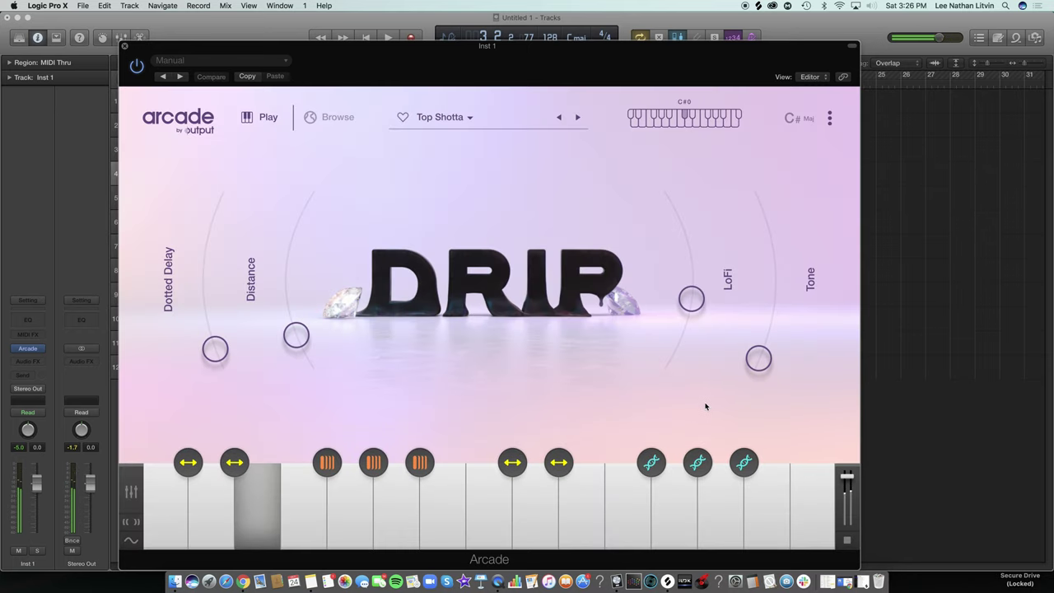
pyautogui.press('f')
pyautogui.press('d')
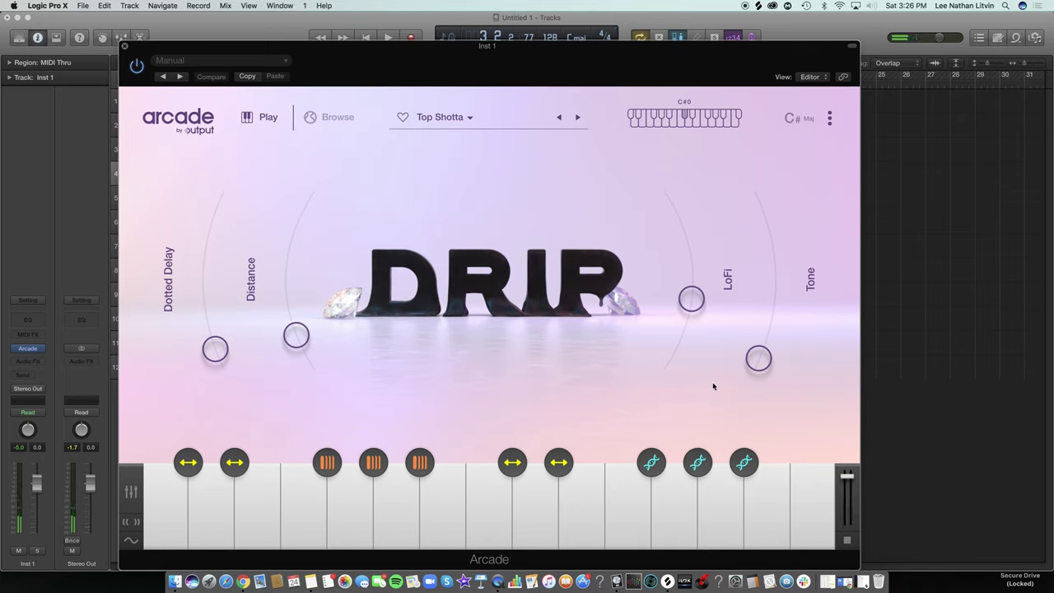
pyautogui.press('d')
pyautogui.press('s')
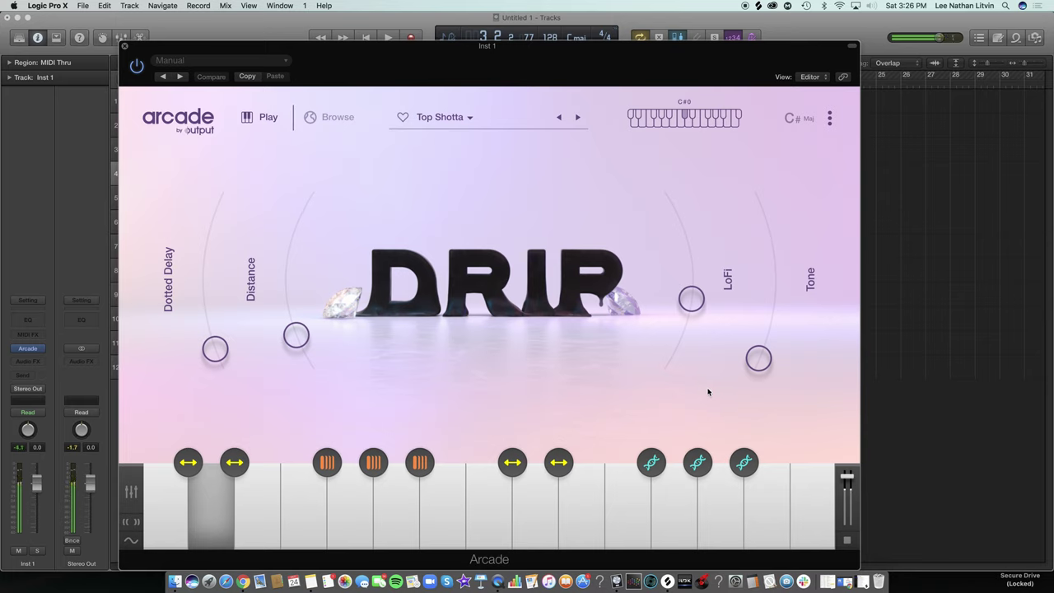
# Raise the LoFi, Tone and Distance macros on the Top Shotta kit.
pyautogui.moveTo(694, 299); pyautogui.dragTo(705, 266)
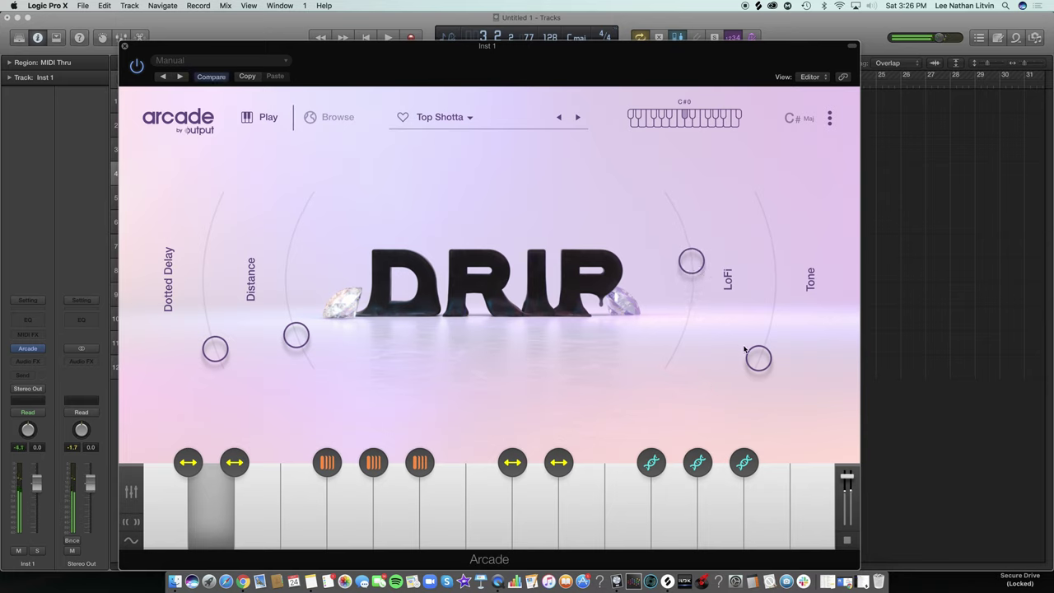
pyautogui.moveTo(757, 357); pyautogui.dragTo(766, 307)
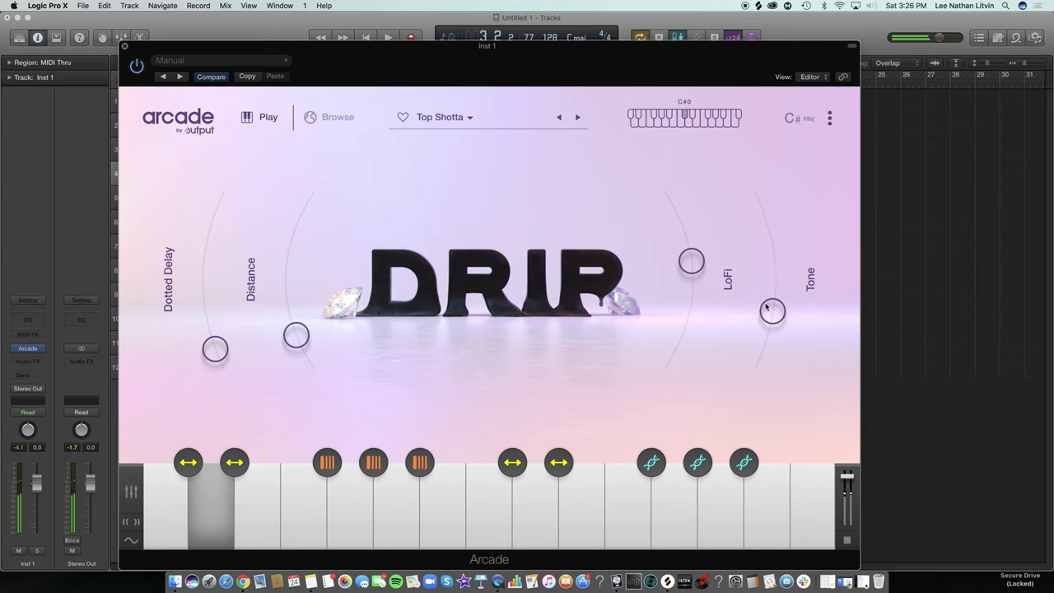
pyautogui.moveTo(296, 334)
pyautogui.mouseDown()
pyautogui.moveTo(299, 256)
pyautogui.moveTo(304, 322)
pyautogui.mouseUp()
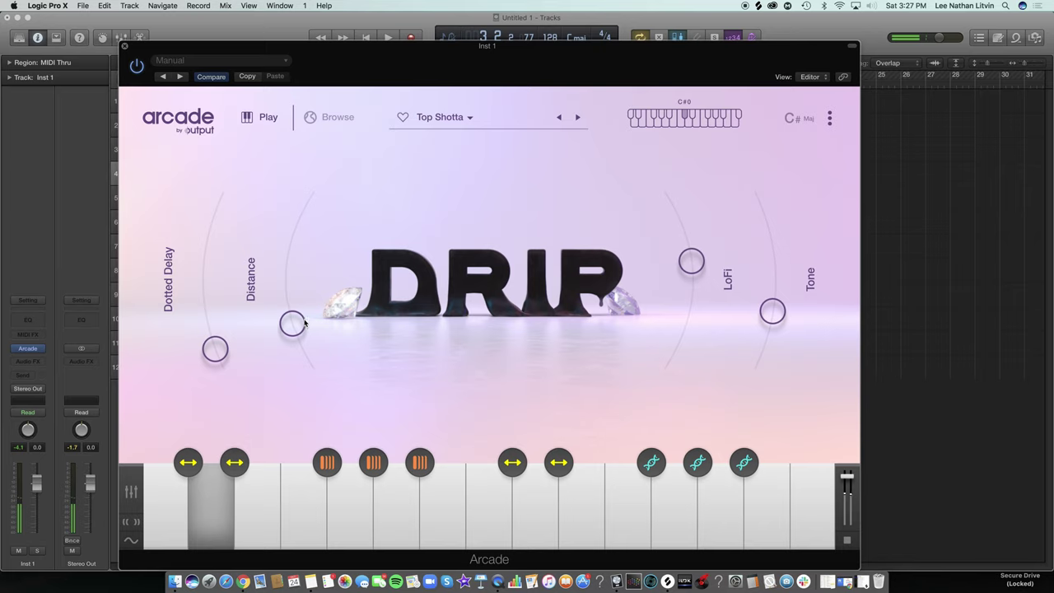
# In the C# Maj key settings, set the kit's octave shift to +12.
pyautogui.click(799, 120)
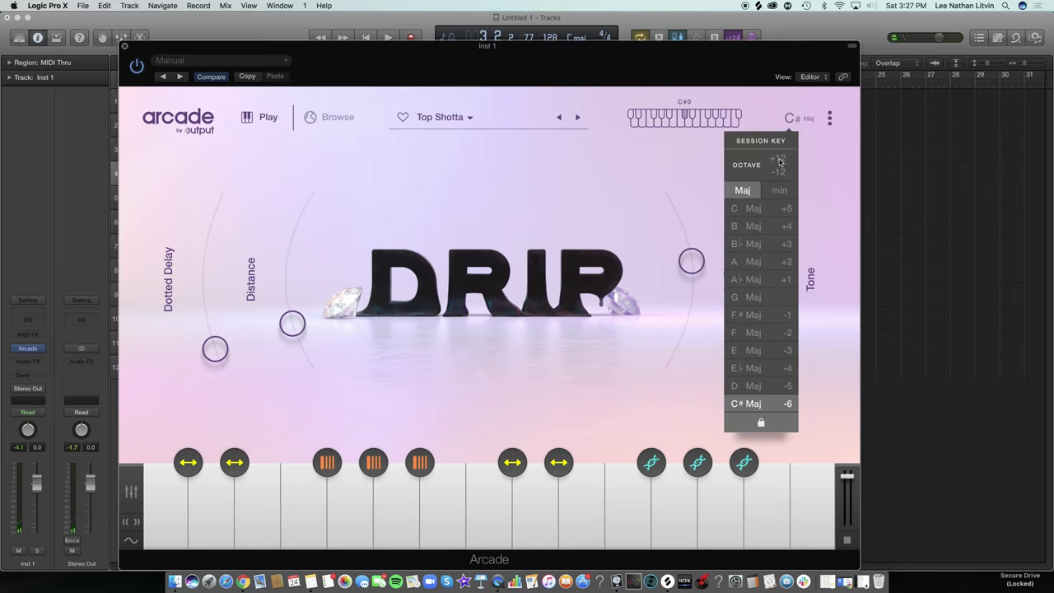
pyautogui.click(777, 160)
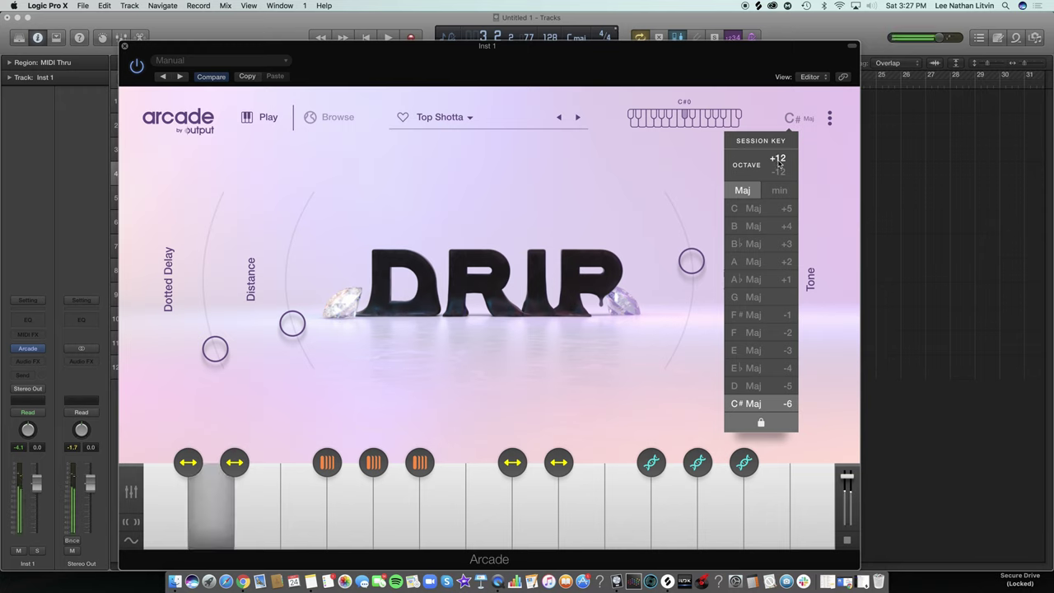
pyautogui.click(779, 171)
pyautogui.click(780, 172)
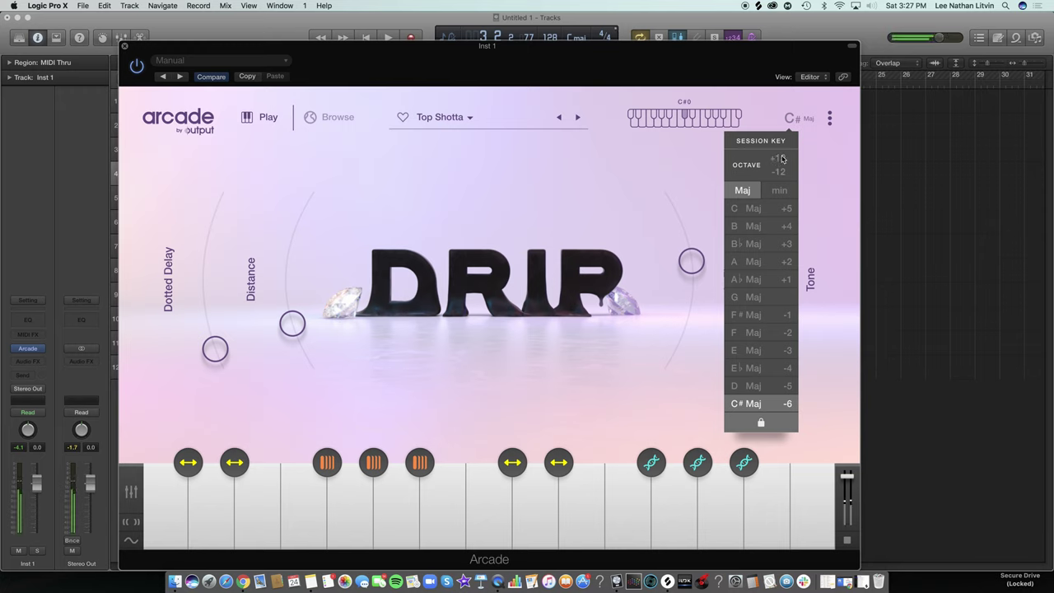
pyautogui.click(781, 159)
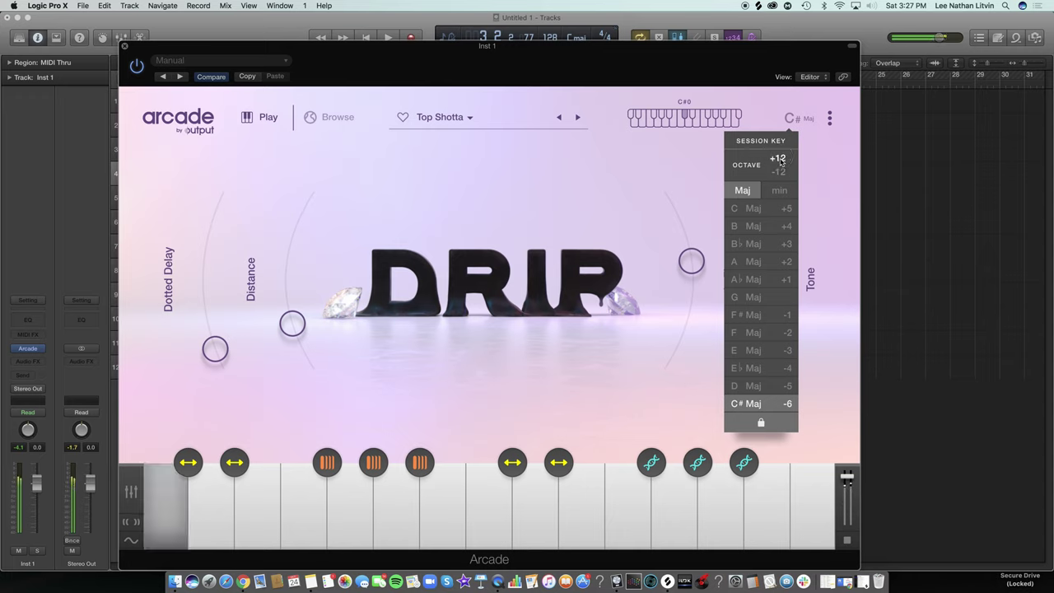
pyautogui.click(780, 160)
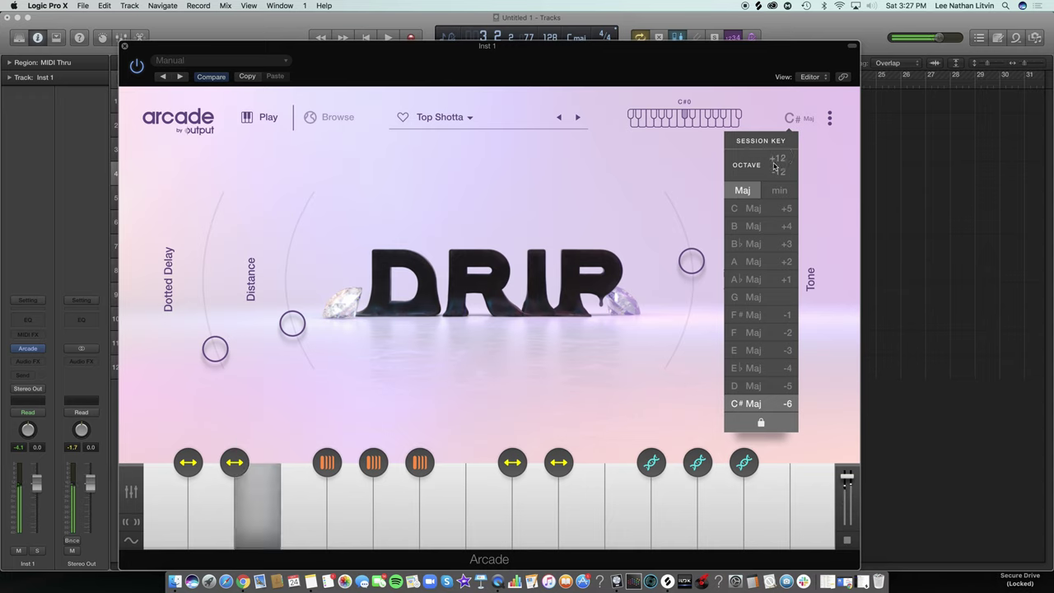
pyautogui.click(775, 164)
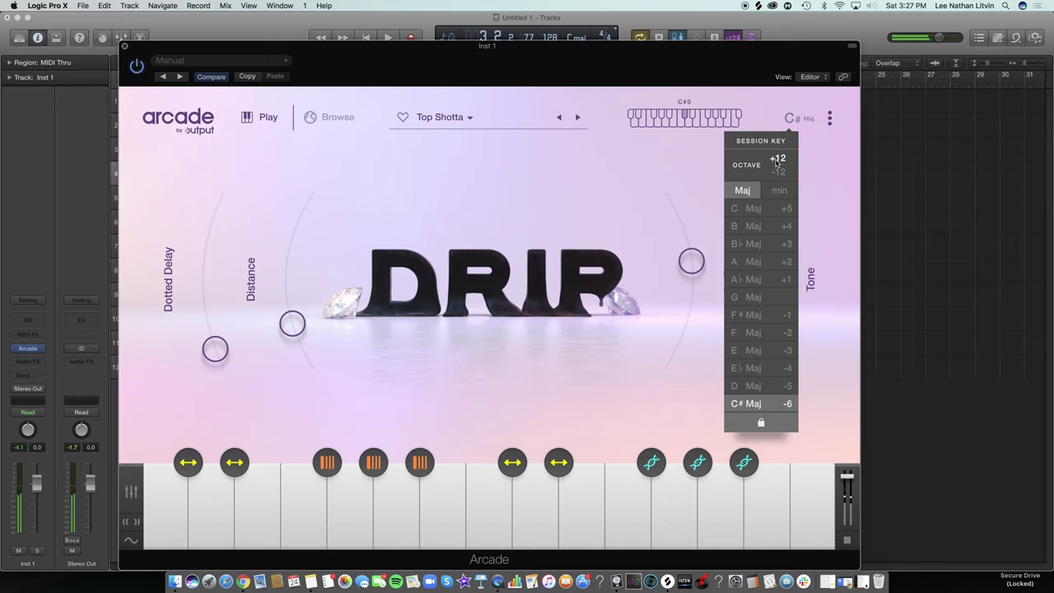
# Play the beat from bar 1 to hear the octave-shifted kit alongside it.
pyautogui.press('space')
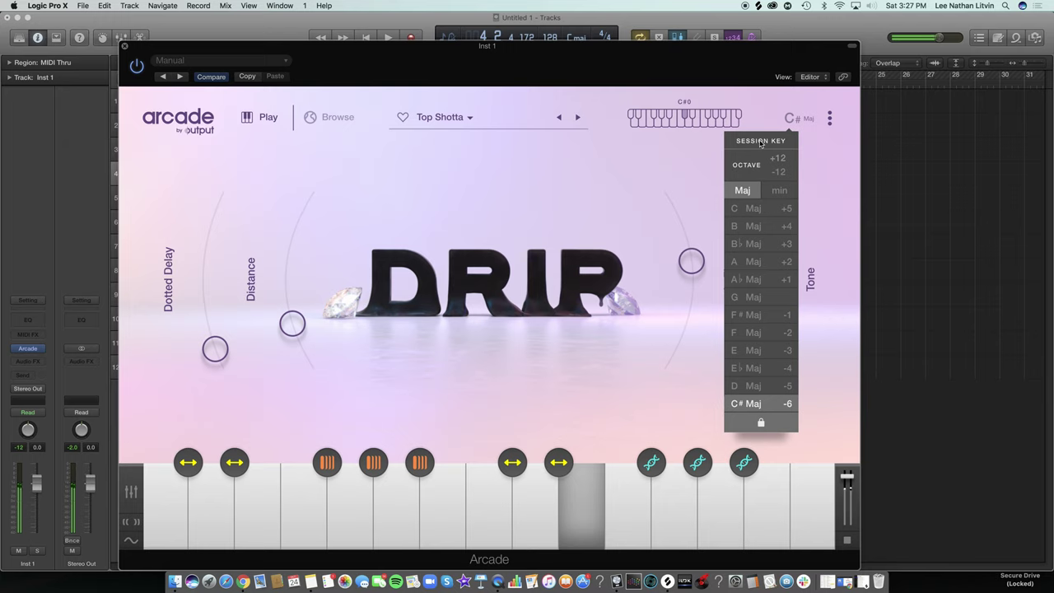
pyautogui.press('space')
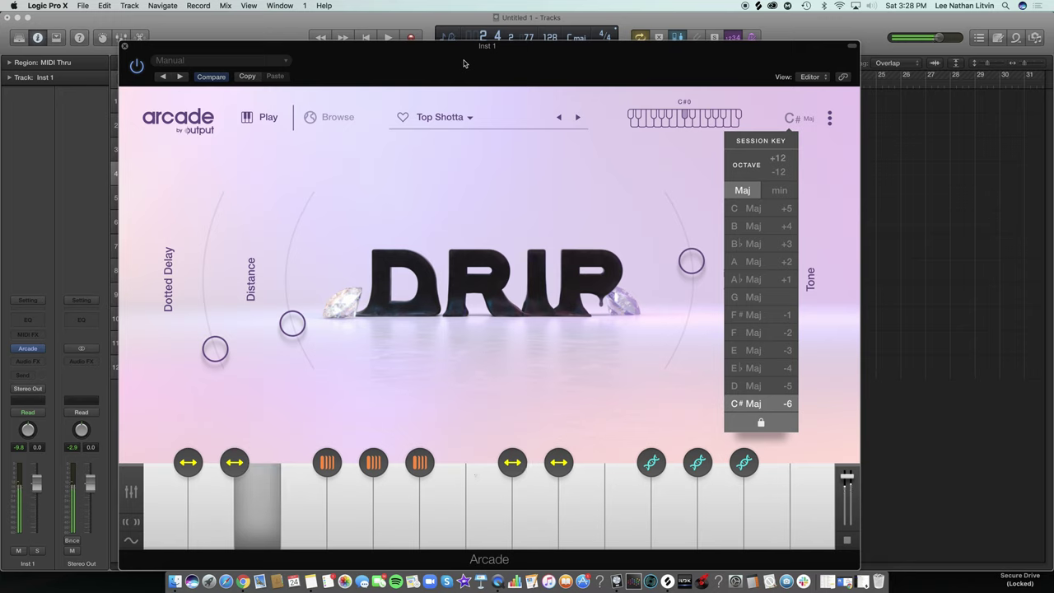
pyautogui.press('space')
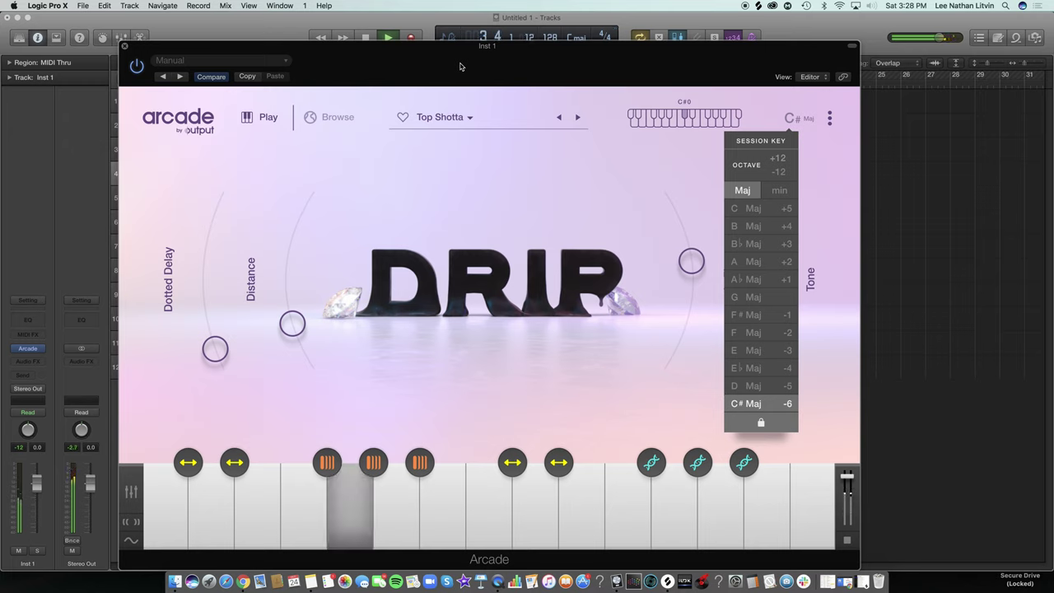
pyautogui.press('space')
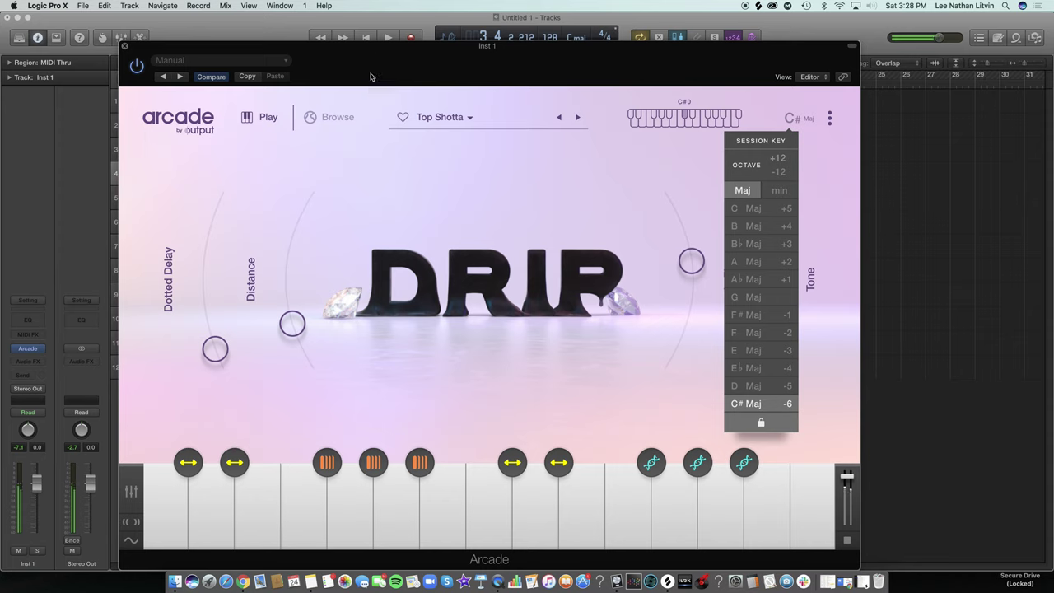
pyautogui.moveTo(368, 51); pyautogui.dragTo(376, 23)
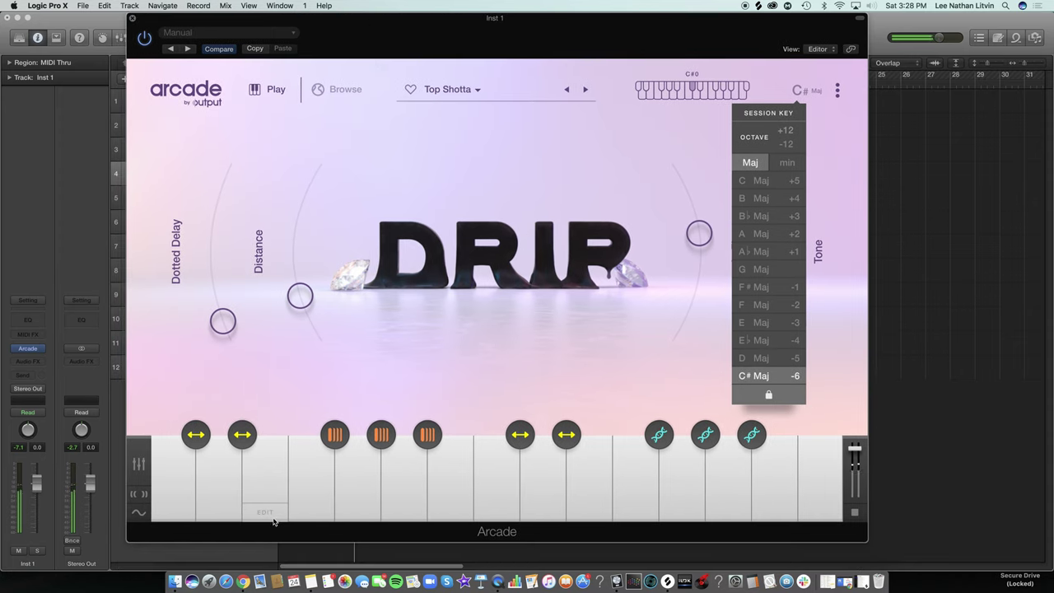
# Stretch the Indie Harp High Riff sample's end out, then settle it back at beat 3.
pyautogui.click(265, 511)
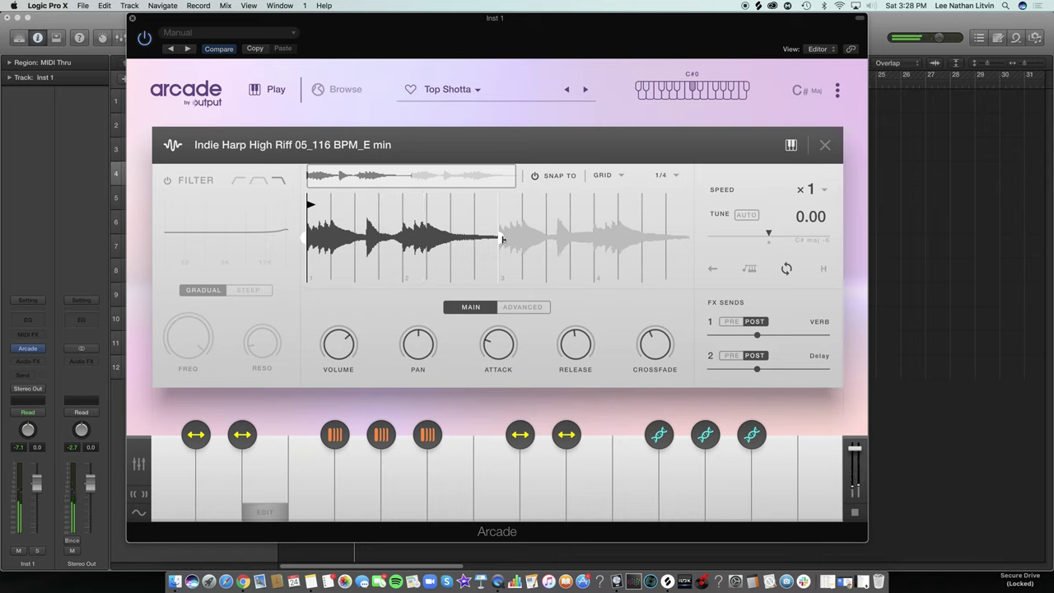
pyautogui.moveTo(501, 239); pyautogui.dragTo(523, 238)
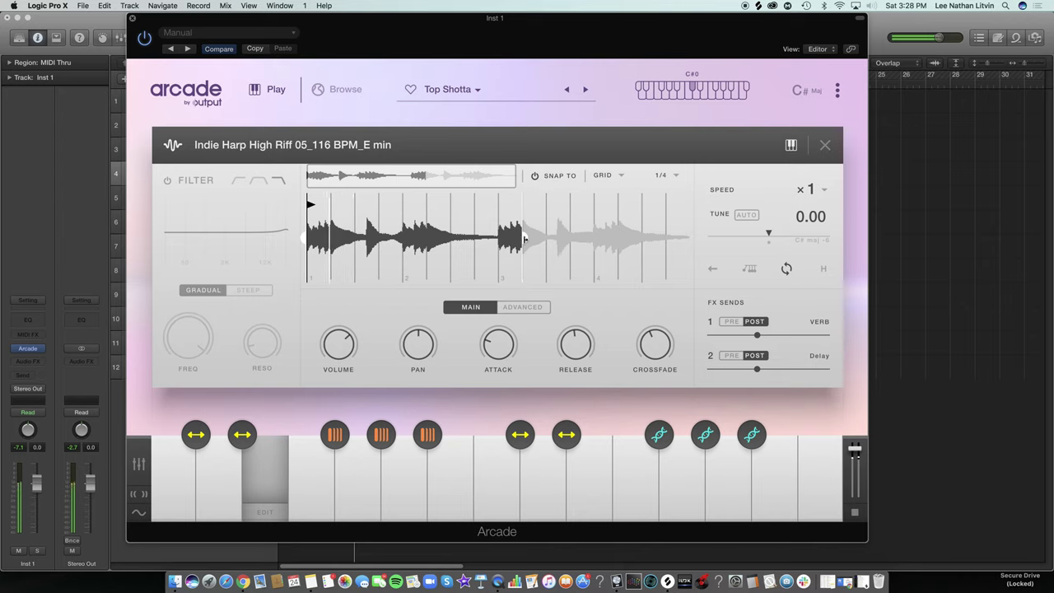
pyautogui.moveTo(524, 239); pyautogui.dragTo(549, 238)
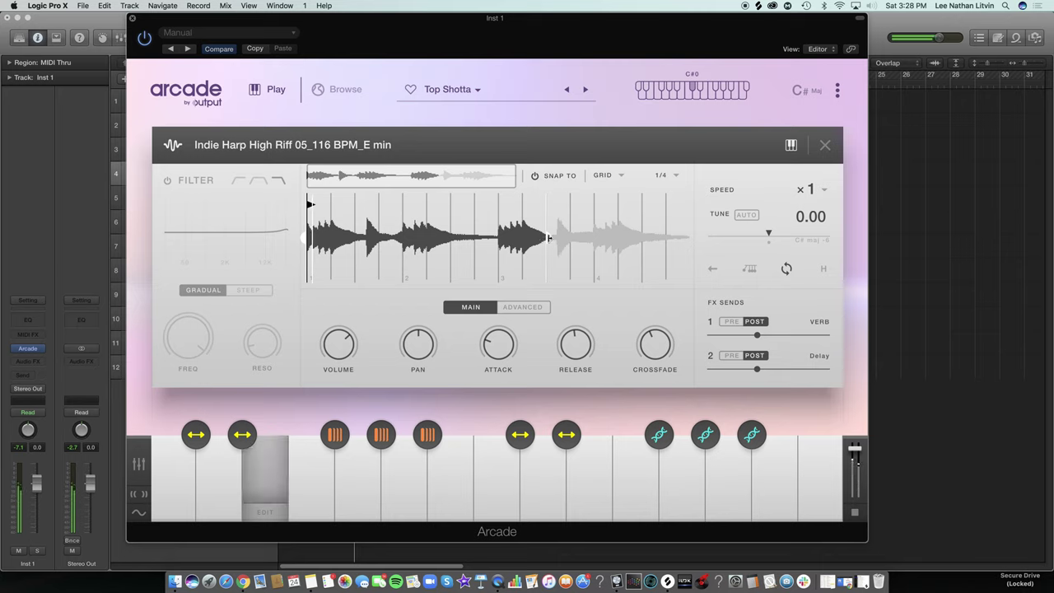
pyautogui.moveTo(549, 238); pyautogui.dragTo(499, 238)
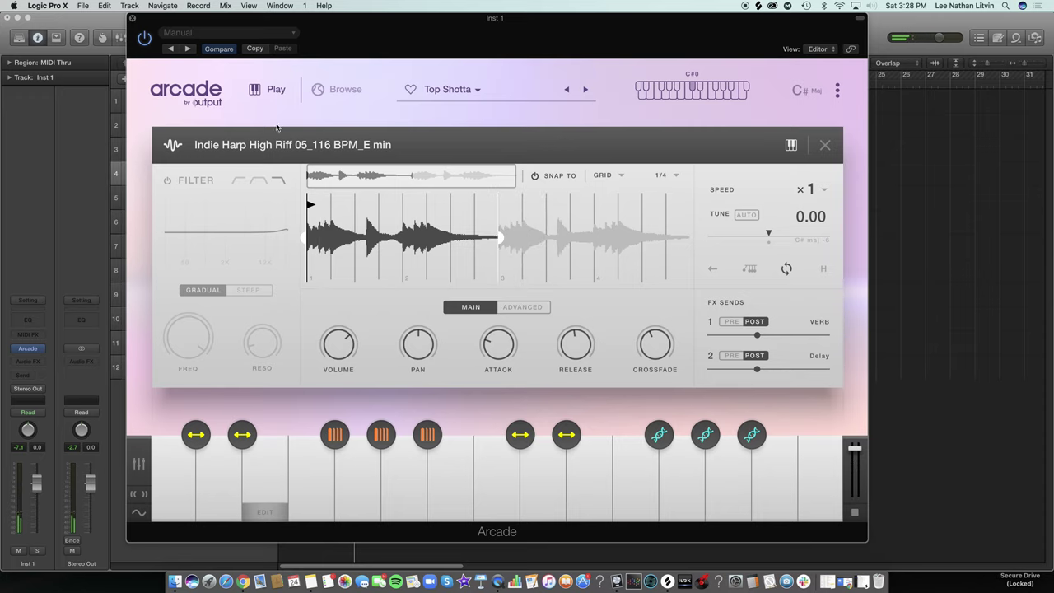
pyautogui.click(825, 145)
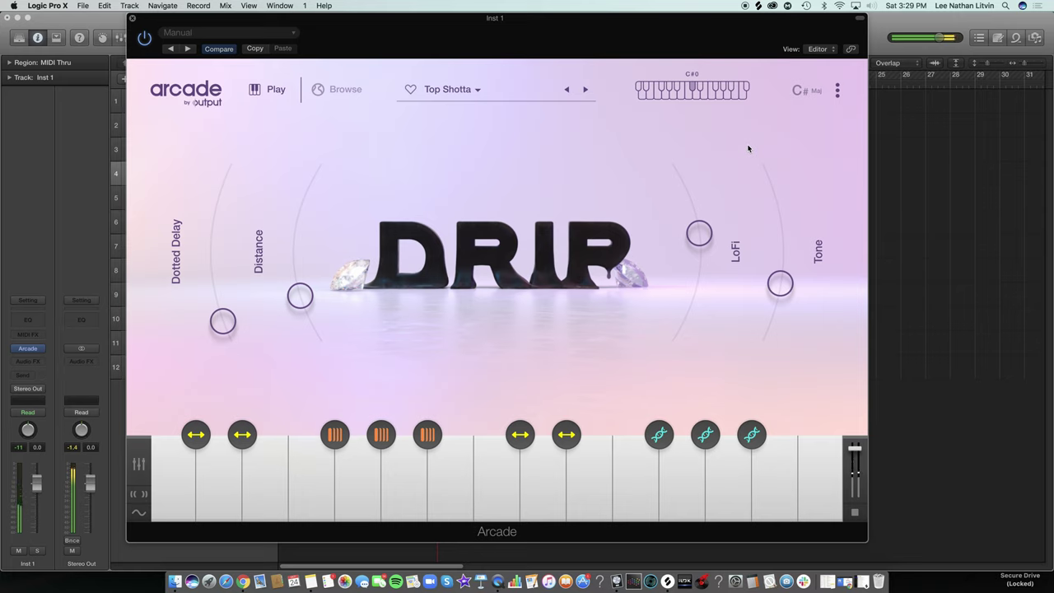
# Close the Arcade window and select the Inst 1 region on track 4.
pyautogui.click(133, 18)
pyautogui.click(507, 175)
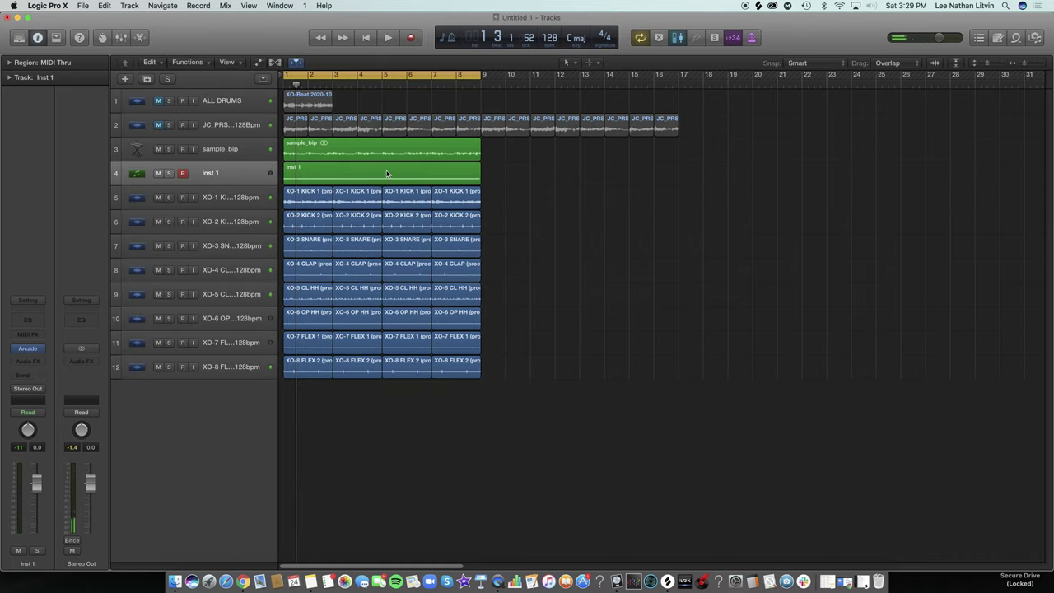
pyautogui.click(387, 173)
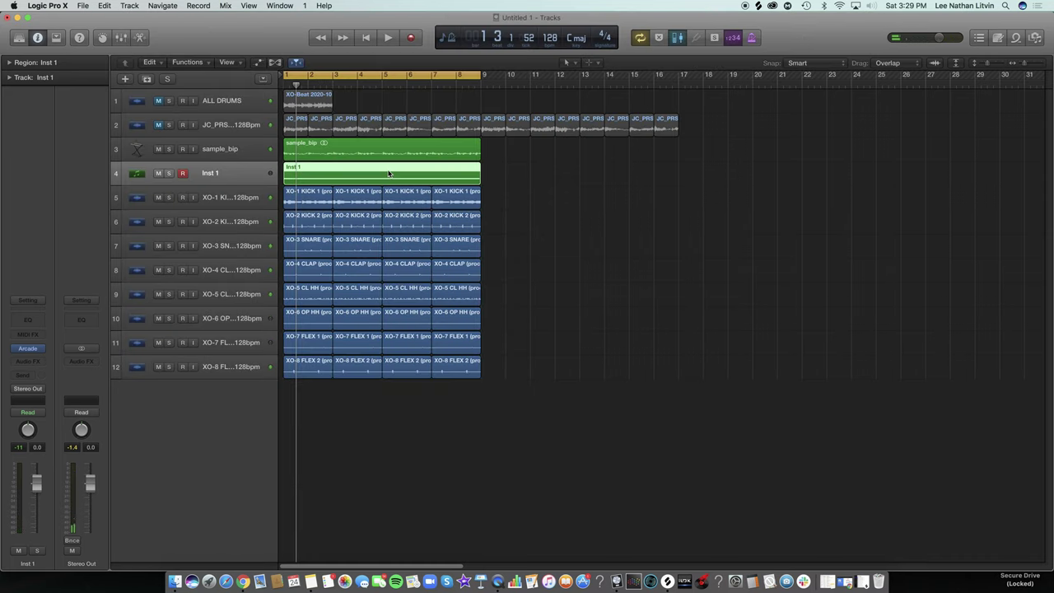
# Open the Inst 1 region's note editor and start playback to hear the part.
pyautogui.click(140, 45)
pyautogui.press('space')
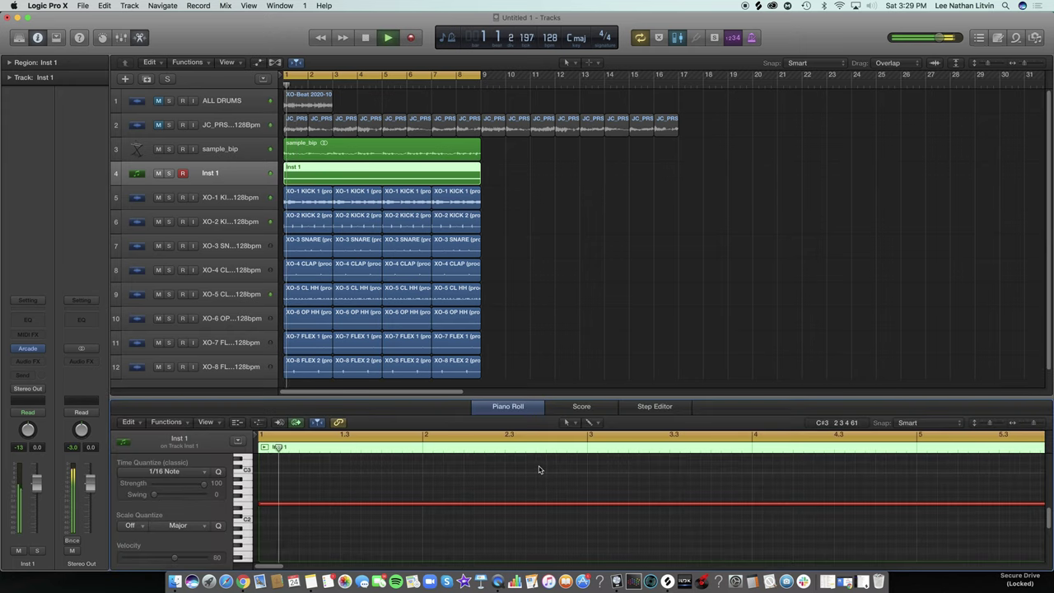
pyautogui.press('e')
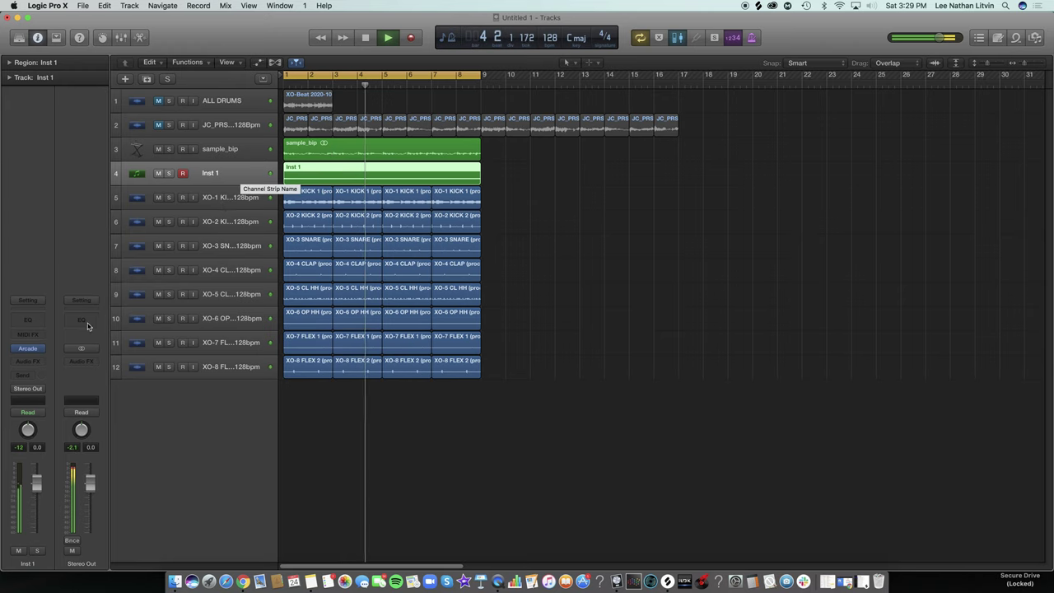
# Add a Channel EQ to Inst 1 with a ~156 Hz low cut and ~2200 Hz high cut.
pyautogui.click(28, 320)
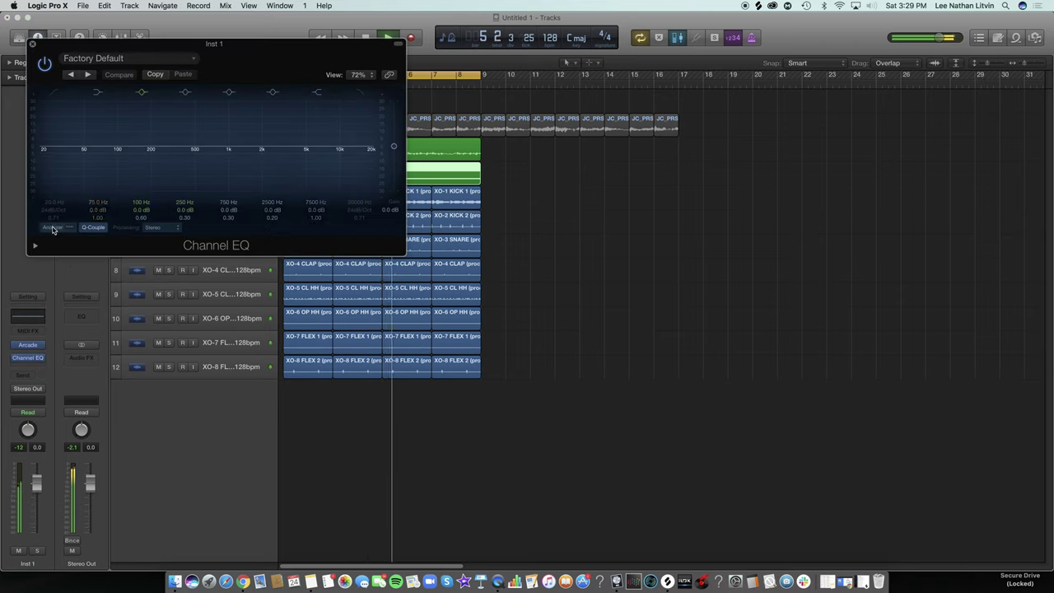
pyautogui.moveTo(216, 79); pyautogui.dragTo(386, 204)
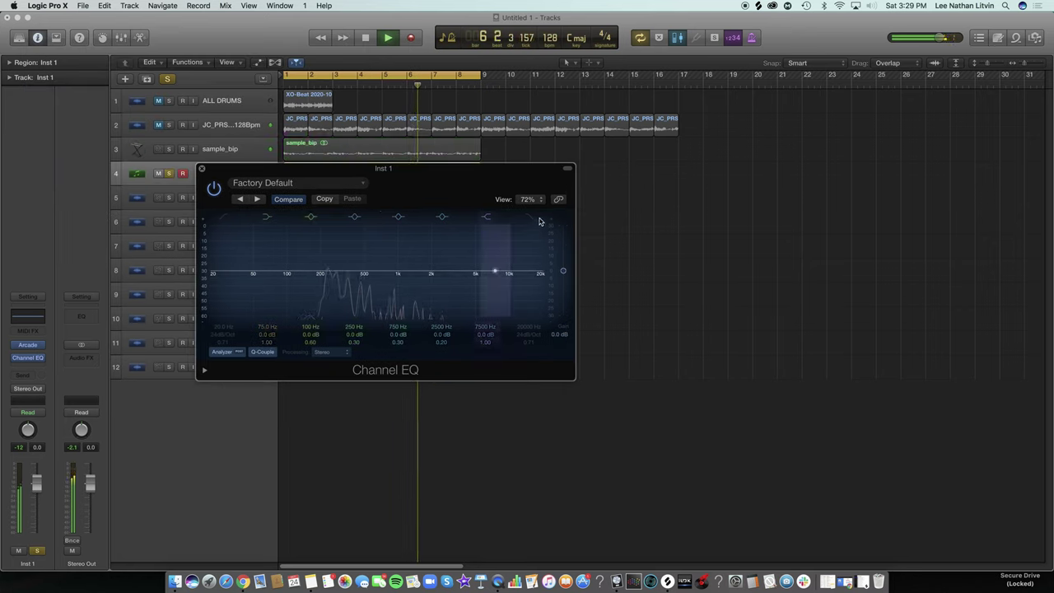
pyautogui.moveTo(539, 245); pyautogui.dragTo(512, 281)
pyautogui.press('s')
pyautogui.click(225, 216)
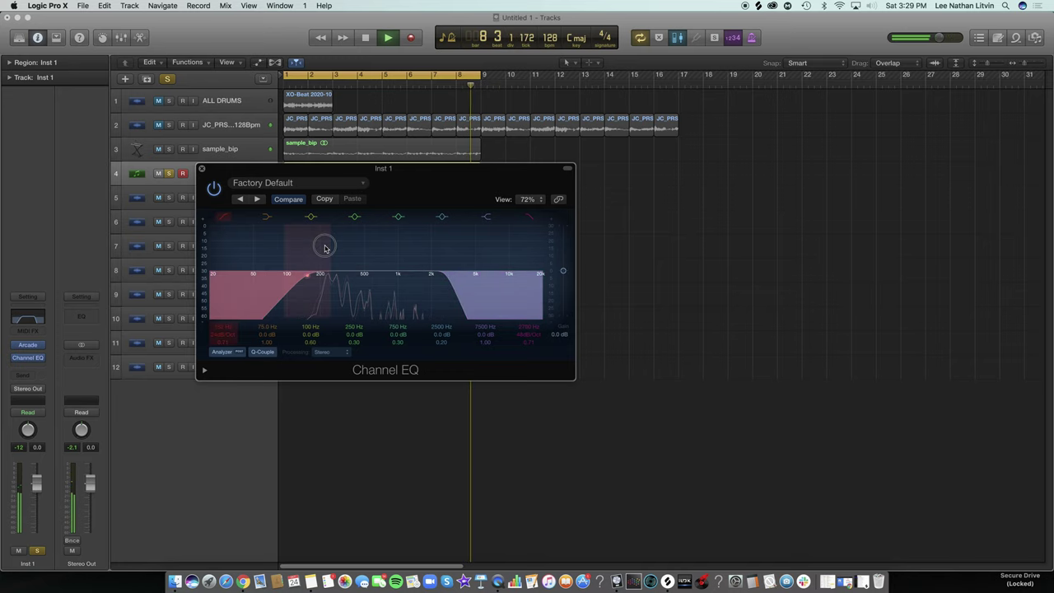
pyautogui.moveTo(324, 242); pyautogui.dragTo(320, 276)
pyautogui.moveTo(444, 297); pyautogui.dragTo(425, 305)
# Bounce the Inst 1 region in place to a new audio track named pluck_bip.
pyautogui.press('s')
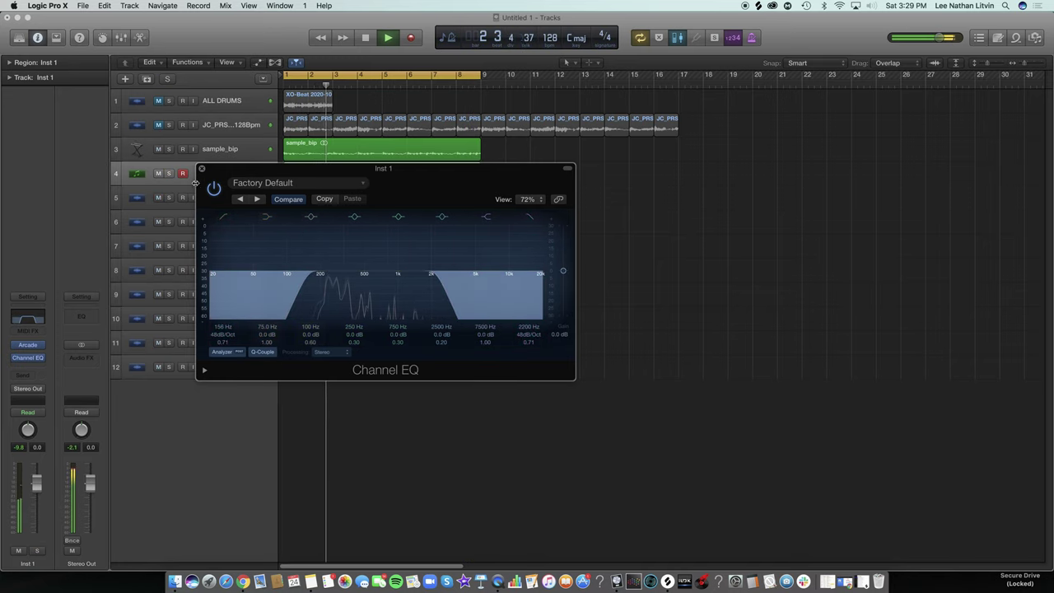
pyautogui.click(201, 168)
pyautogui.press('space')
pyautogui.rightClick(347, 166)
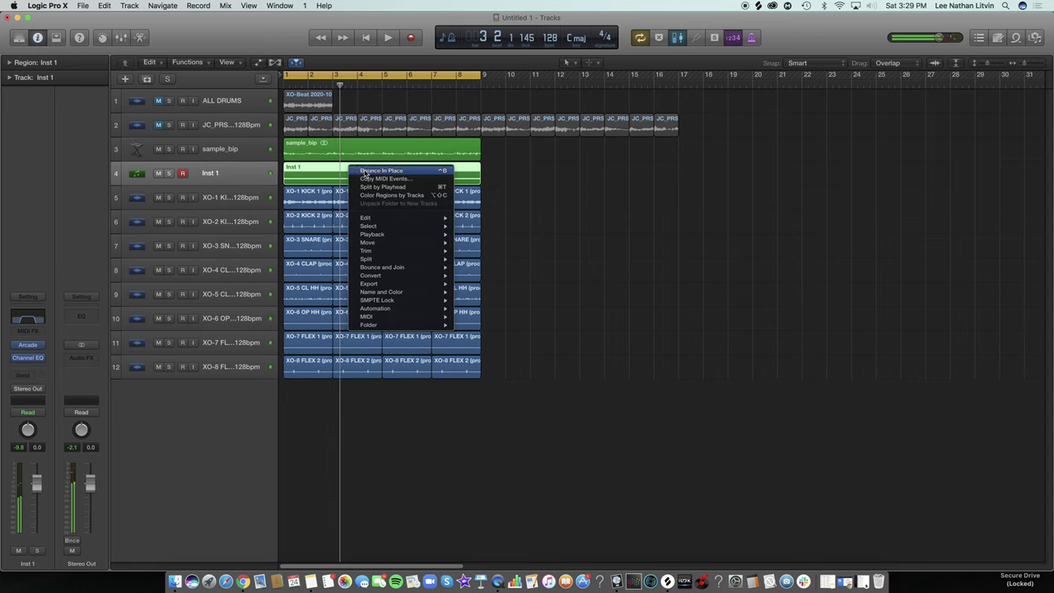
pyautogui.click(495, 118)
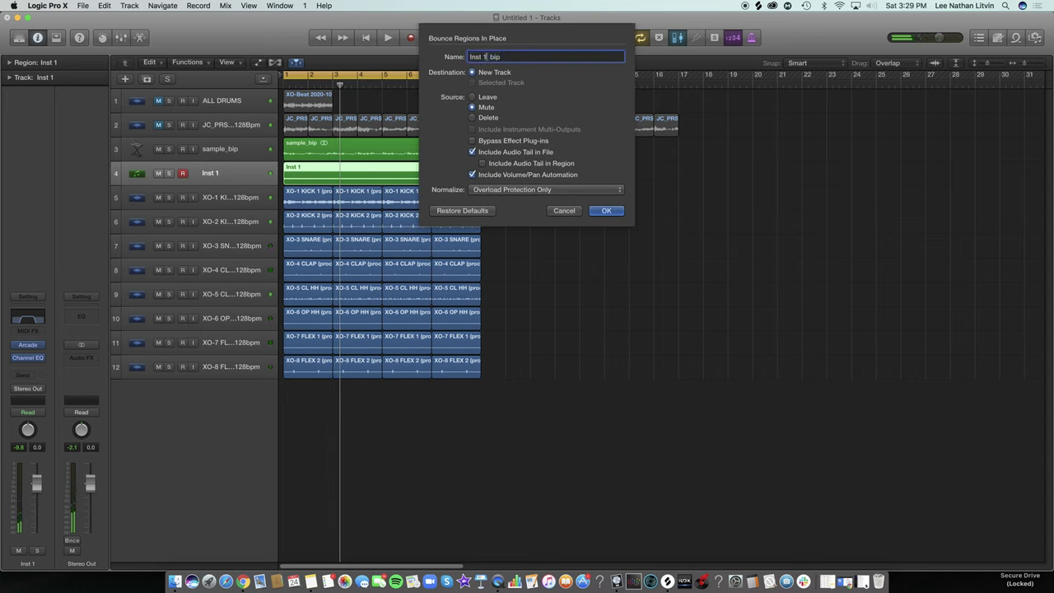
pyautogui.click(501, 56)
pyautogui.write('pluck')
pyautogui.press('Return')
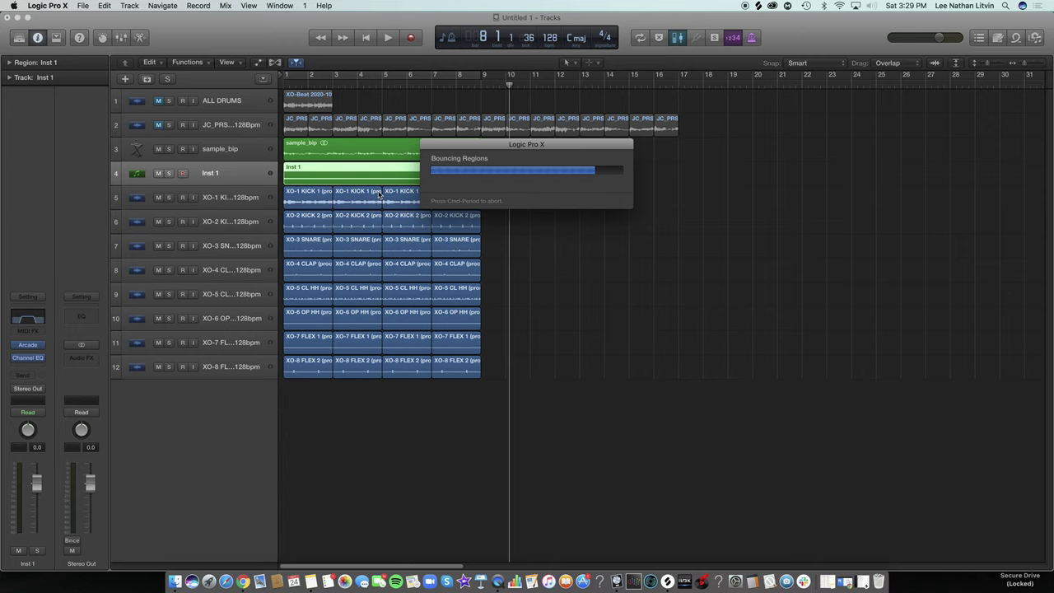
# Delete the original Inst 1 track, audition pluck_bip and sample_bip soloed, then save.
pyautogui.click(233, 174)
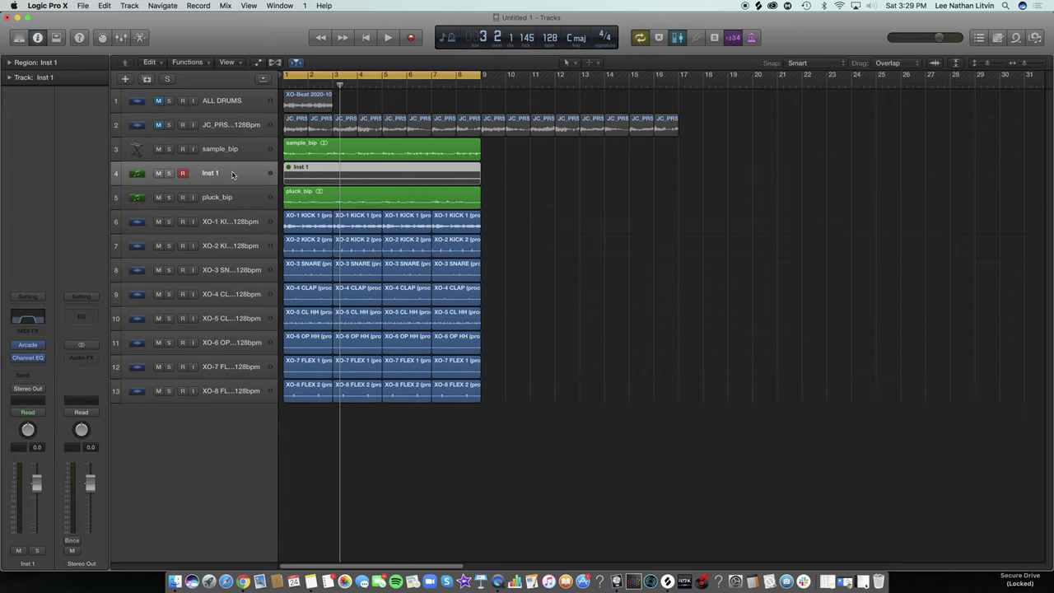
pyautogui.press('super+BackSpace')
pyautogui.press('space')
pyautogui.press('s')
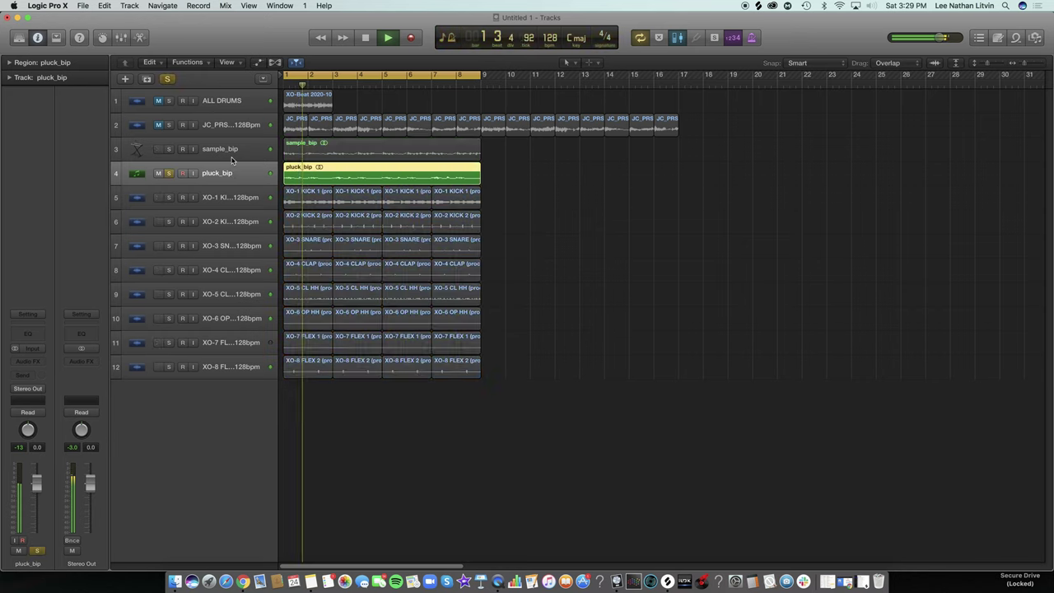
pyautogui.click(232, 157)
pyautogui.press('s')
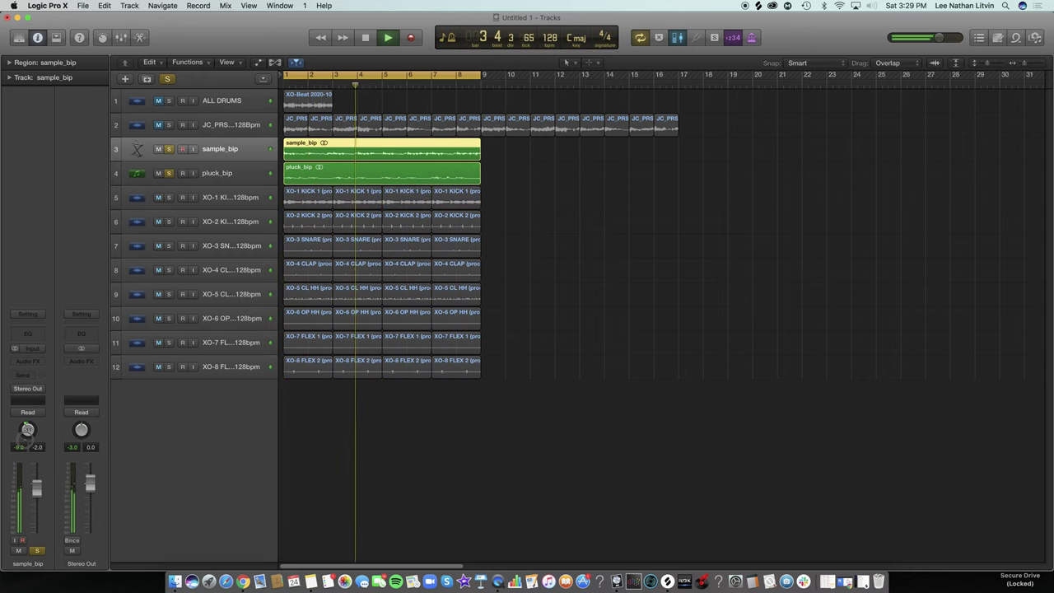
pyautogui.press('Down')
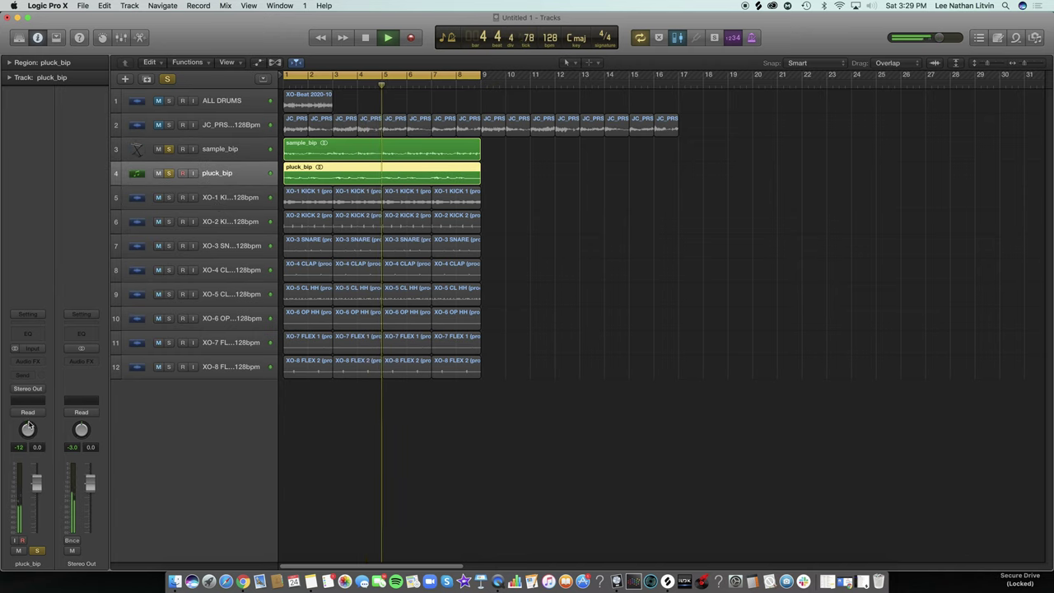
pyautogui.click(167, 78)
pyautogui.click(590, 230)
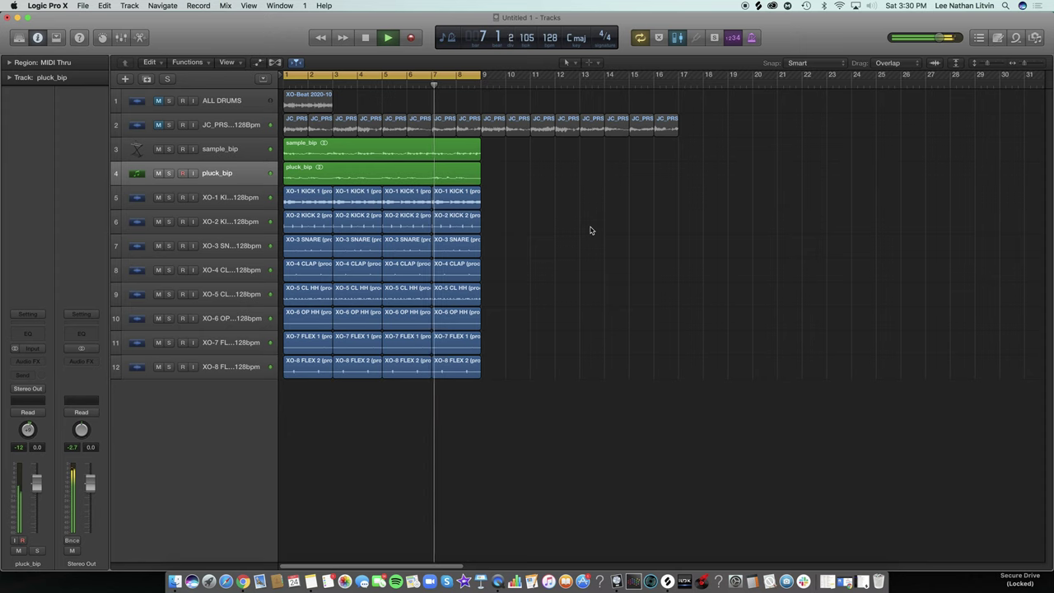
pyautogui.press('space')
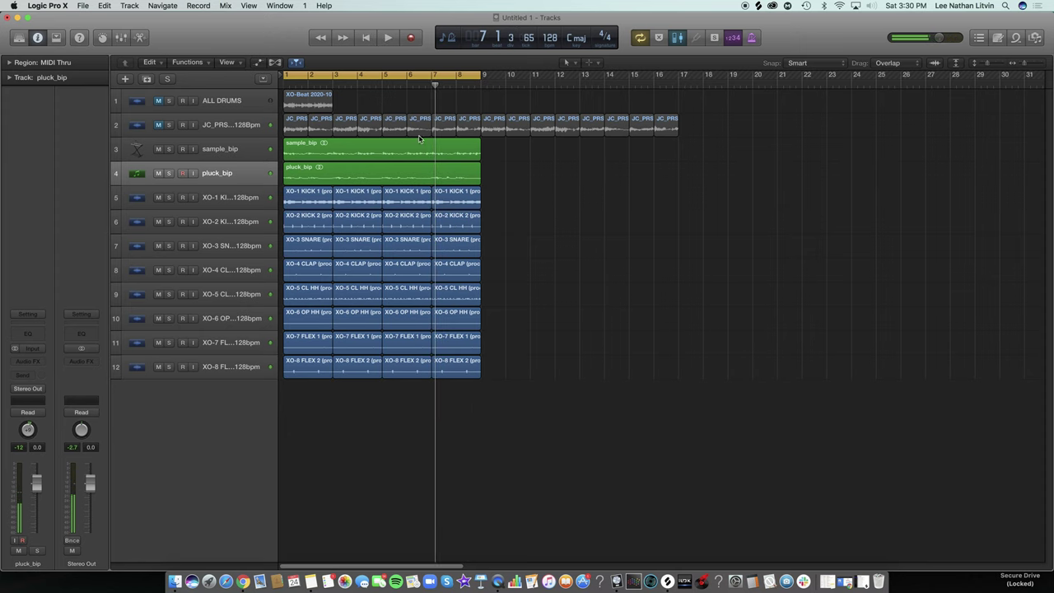
pyautogui.press('super+s')
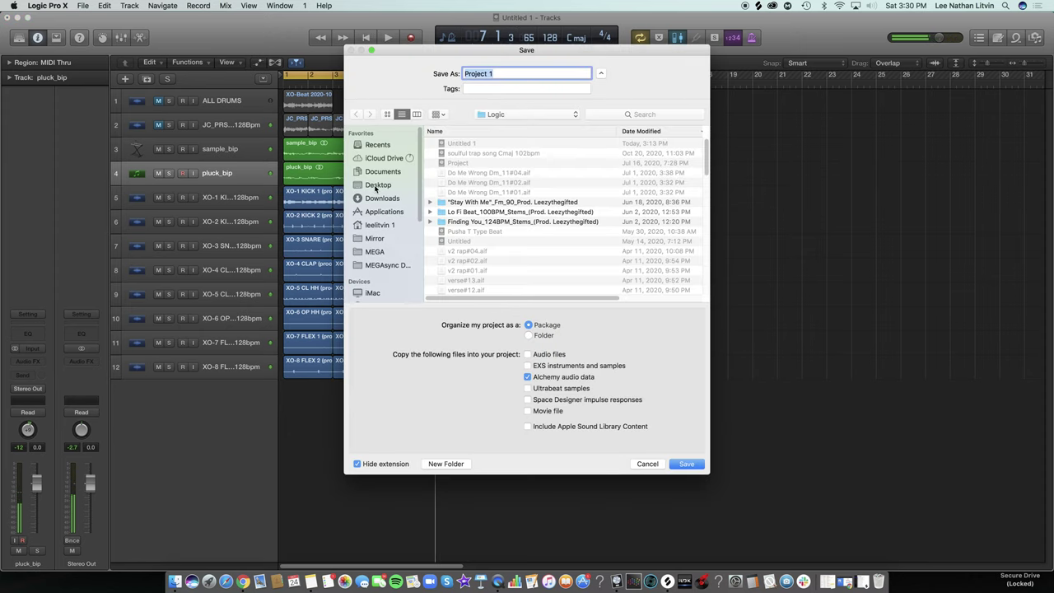
# Save the project to the Desktop as 'Going Off C#Maj 128' and start playback.
pyautogui.click(376, 185)
pyautogui.write('Going Off C#Maj 128')
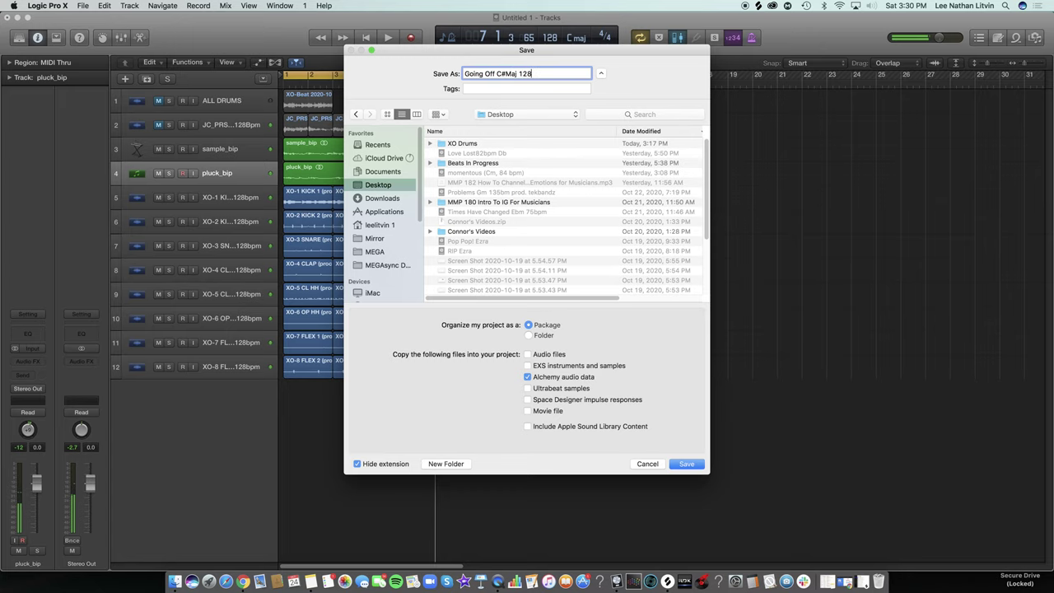
pyautogui.press('Return')
pyautogui.press('space')
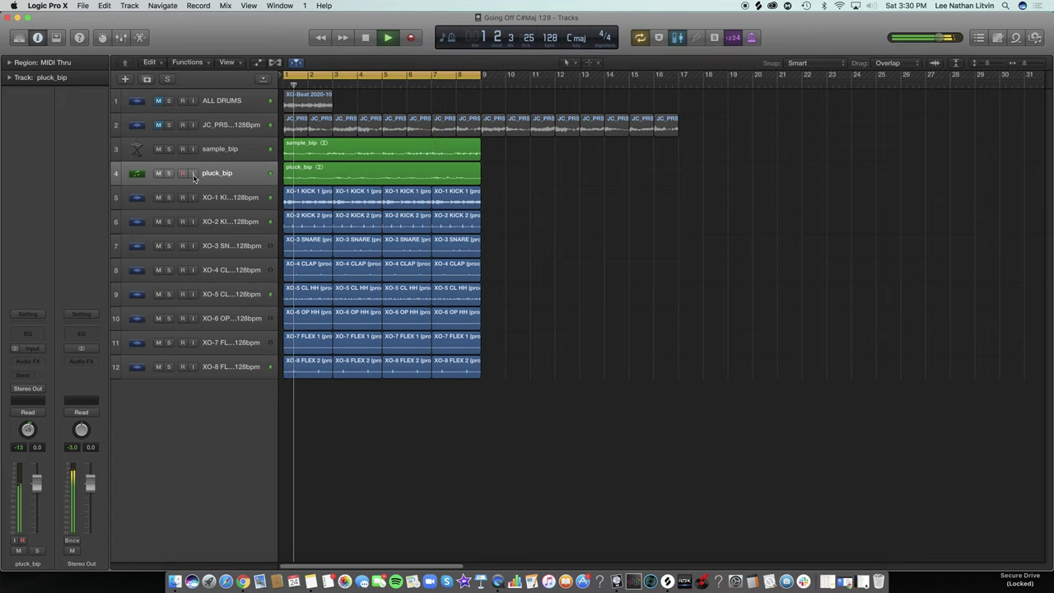
# Create a new Arcade software instrument track with its session key set to C# Maj.
pyautogui.click(124, 78)
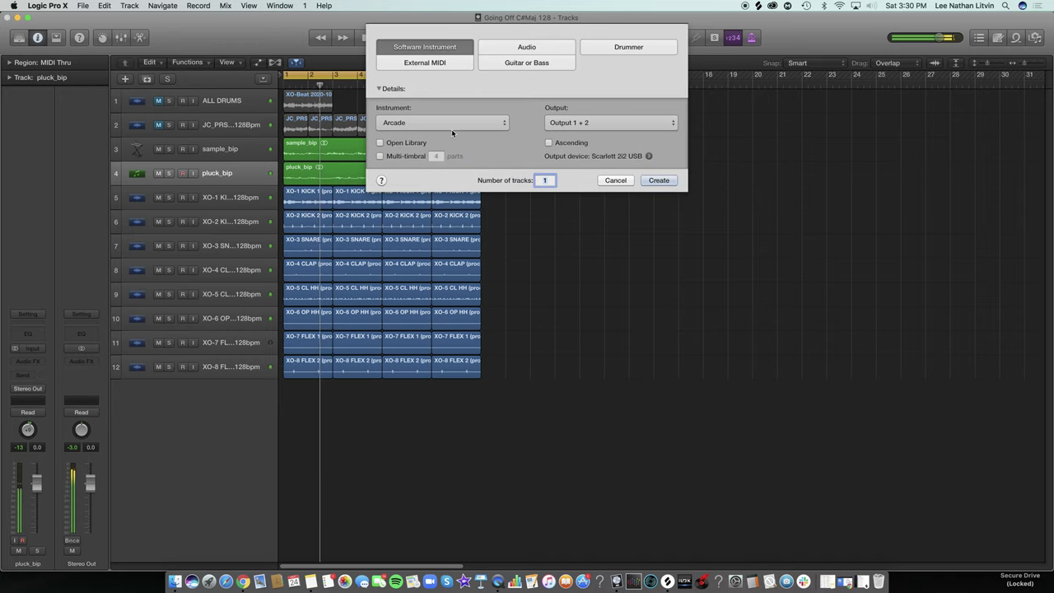
pyautogui.click(659, 181)
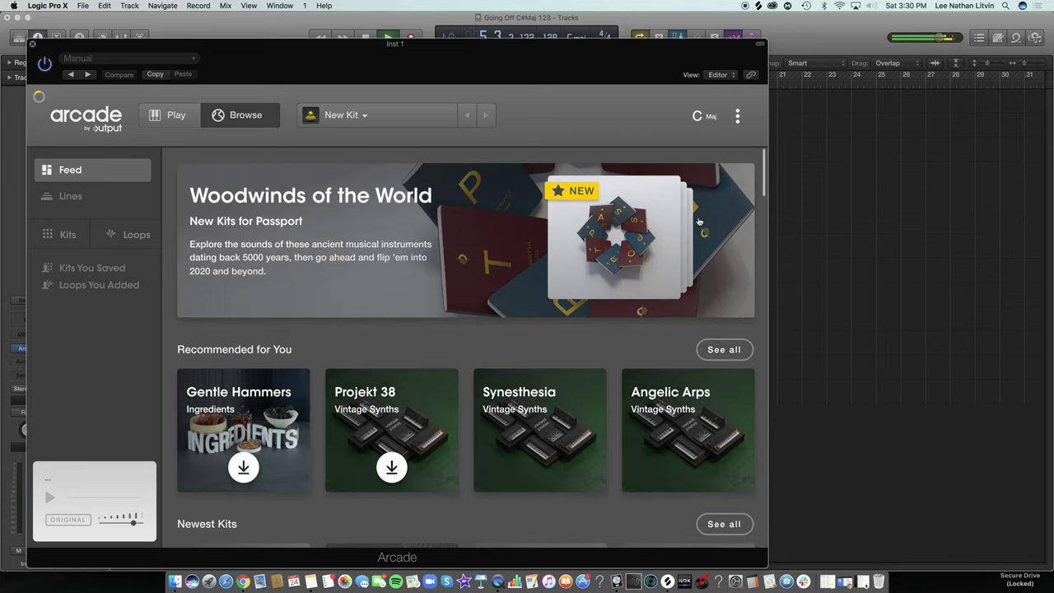
pyautogui.click(701, 116)
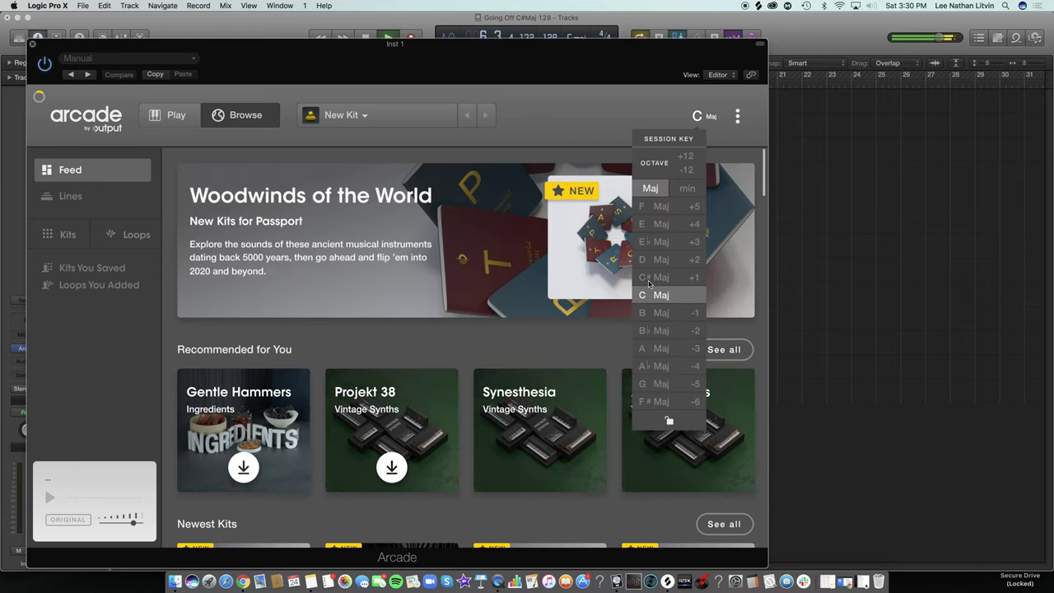
pyautogui.click(649, 279)
# Browse Arcade's Lines and open the Distant Voices line.
pyautogui.click(80, 197)
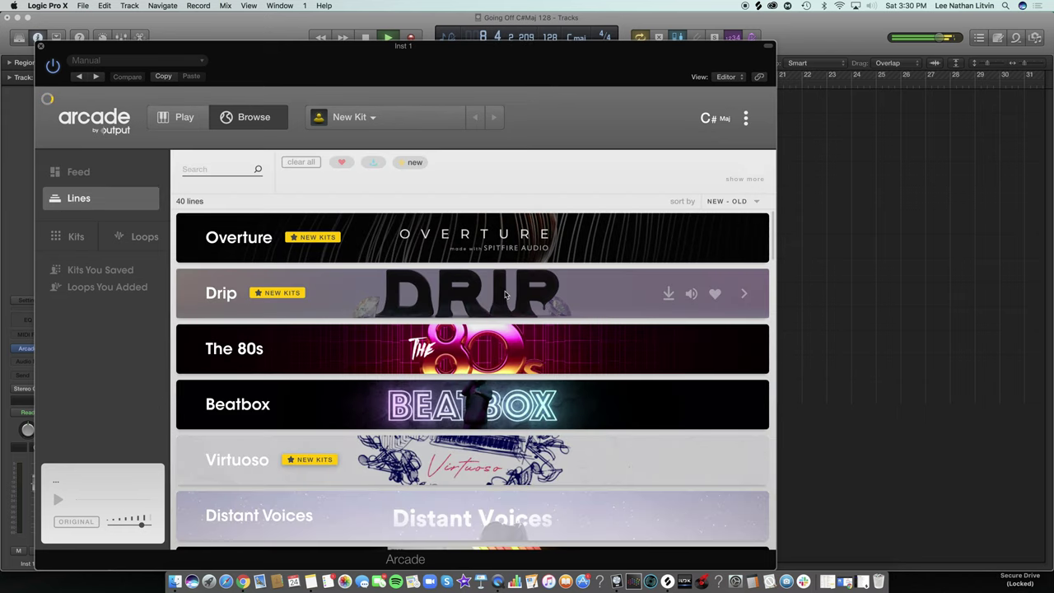
pyautogui.scroll(-5, 505, 294)
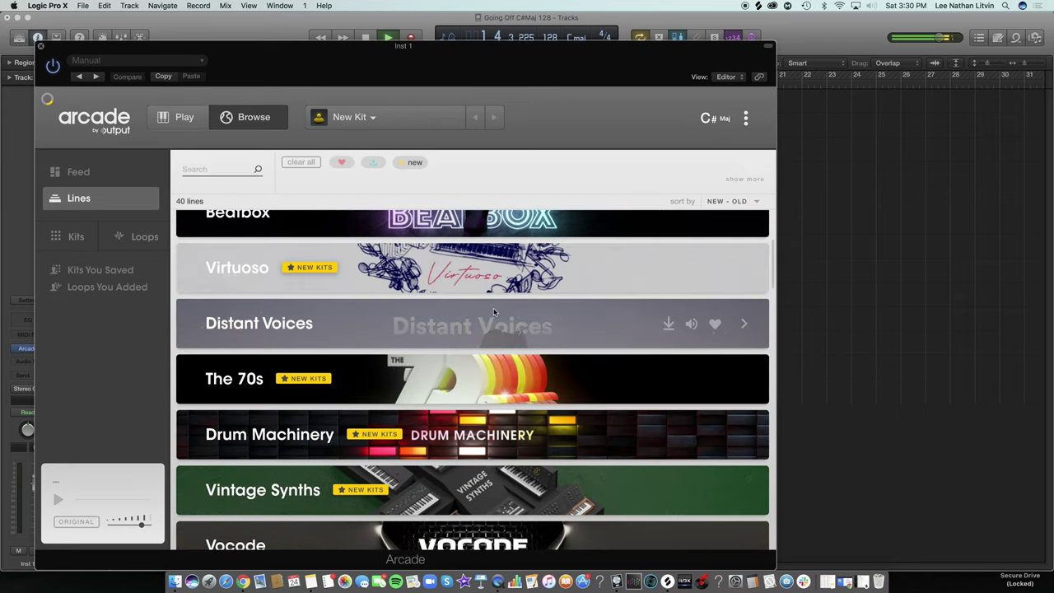
pyautogui.click(484, 314)
# Move the Arcade window aside and move the Inst 1 track up to position 3.
pyautogui.moveTo(581, 66); pyautogui.dragTo(947, 103)
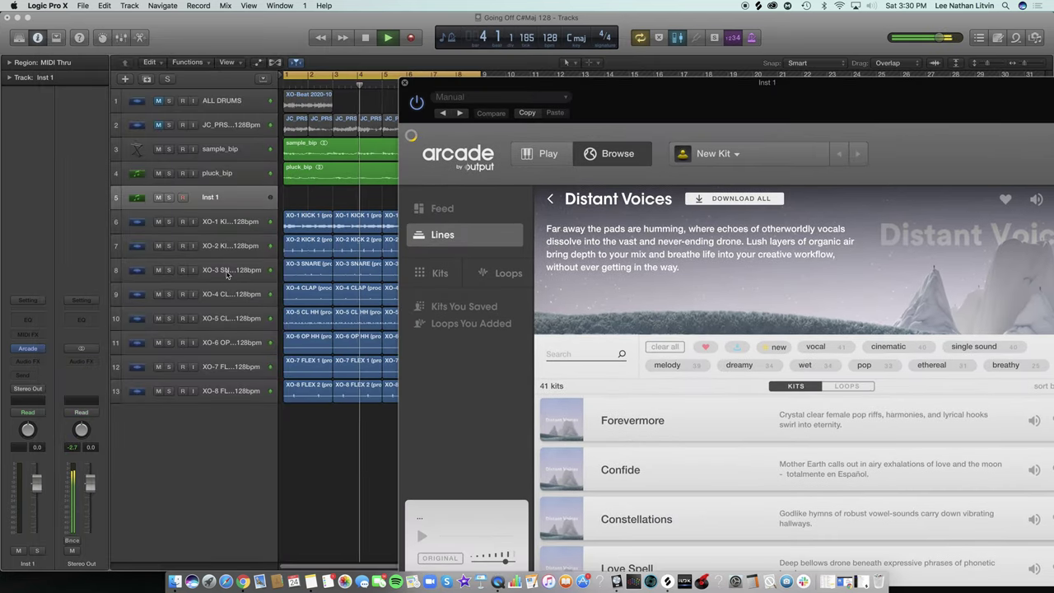
pyautogui.moveTo(218, 152); pyautogui.dragTo(227, 149)
pyautogui.moveTo(701, 82); pyautogui.dragTo(415, 4)
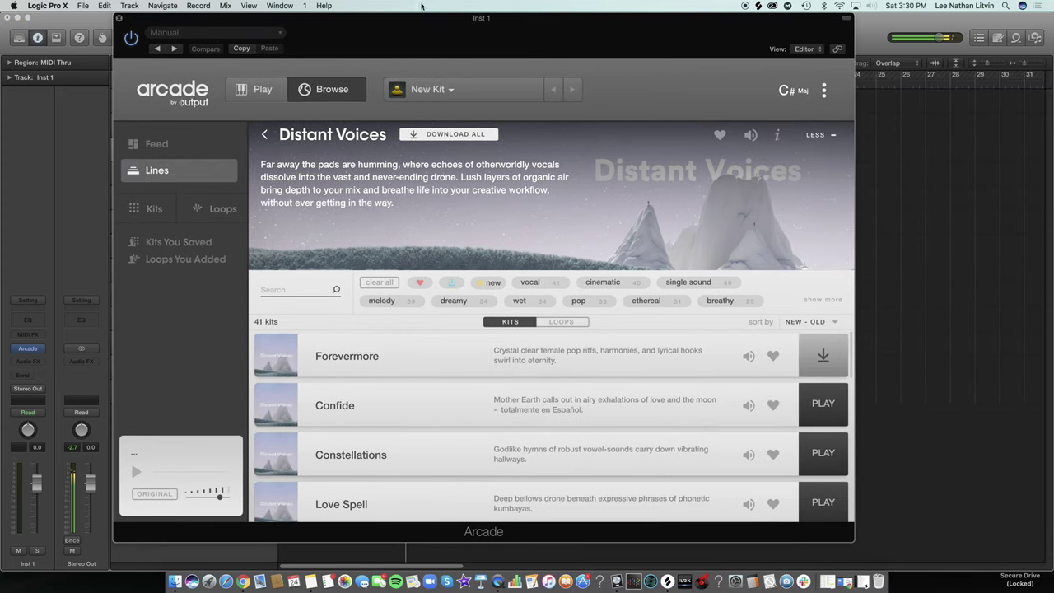
# Preview the Forevermore, Confide, Constellations and Love Spell kits, then load Forevermore.
pyautogui.click(749, 357)
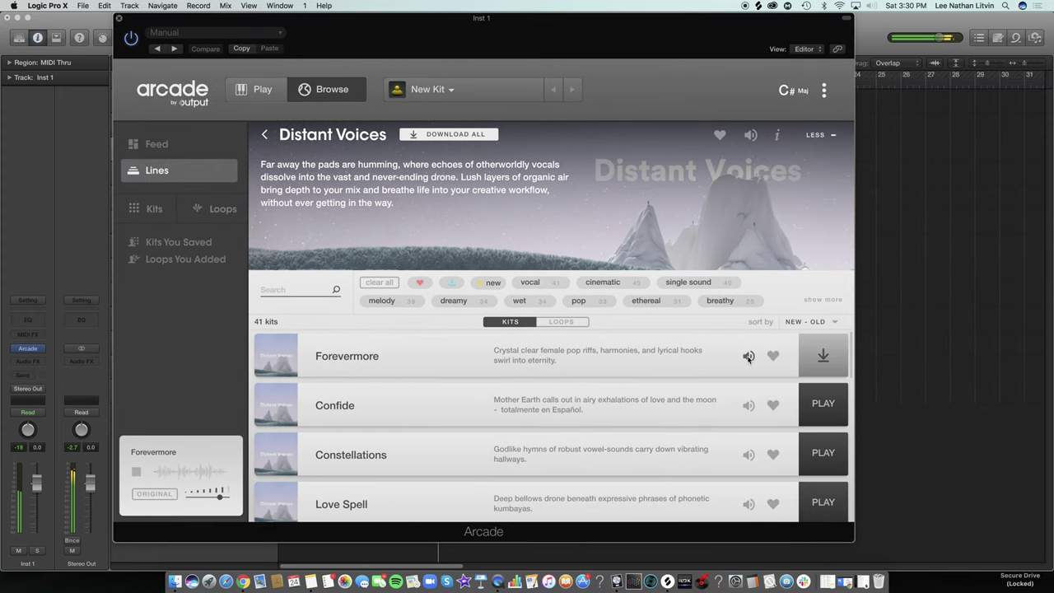
pyautogui.click(824, 363)
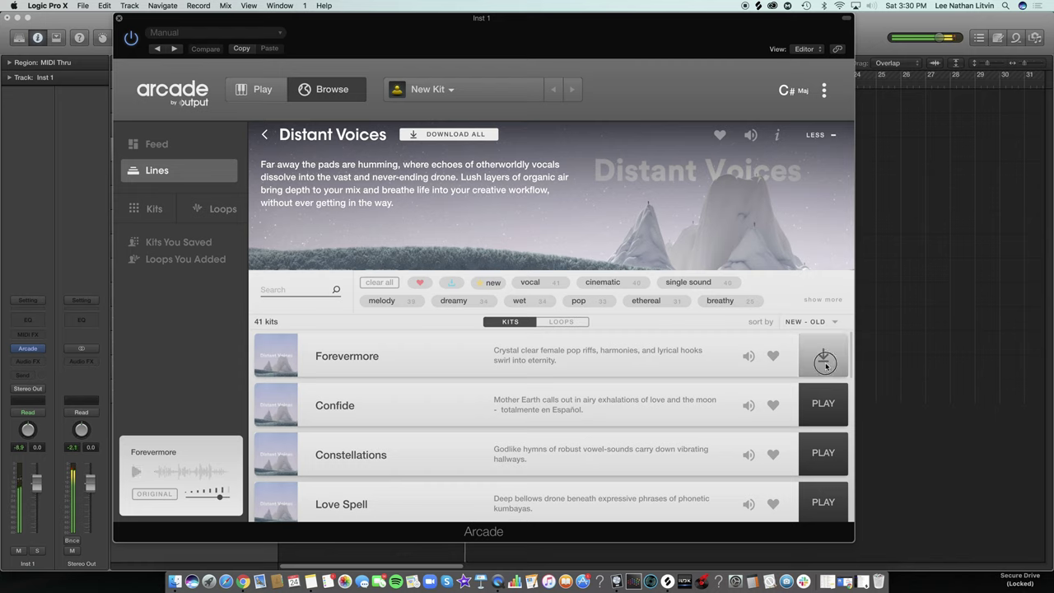
pyautogui.click(748, 405)
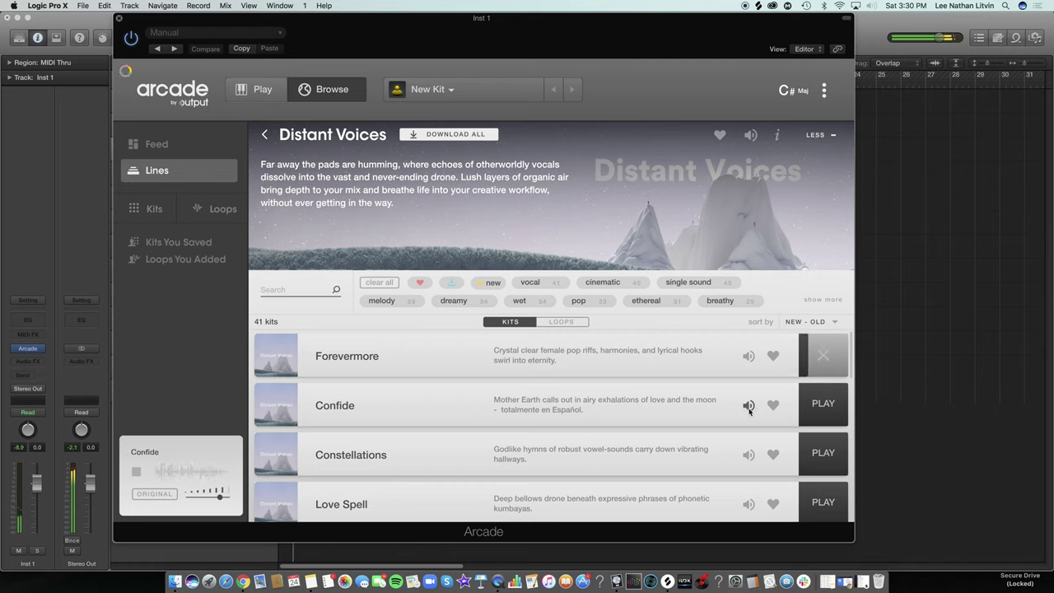
pyautogui.click(748, 456)
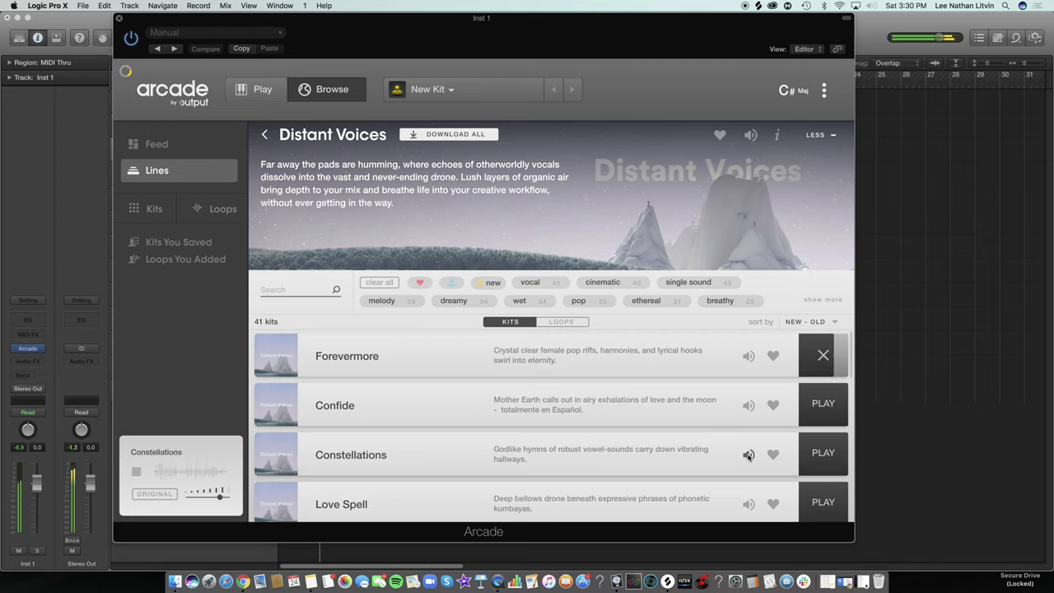
pyautogui.click(748, 504)
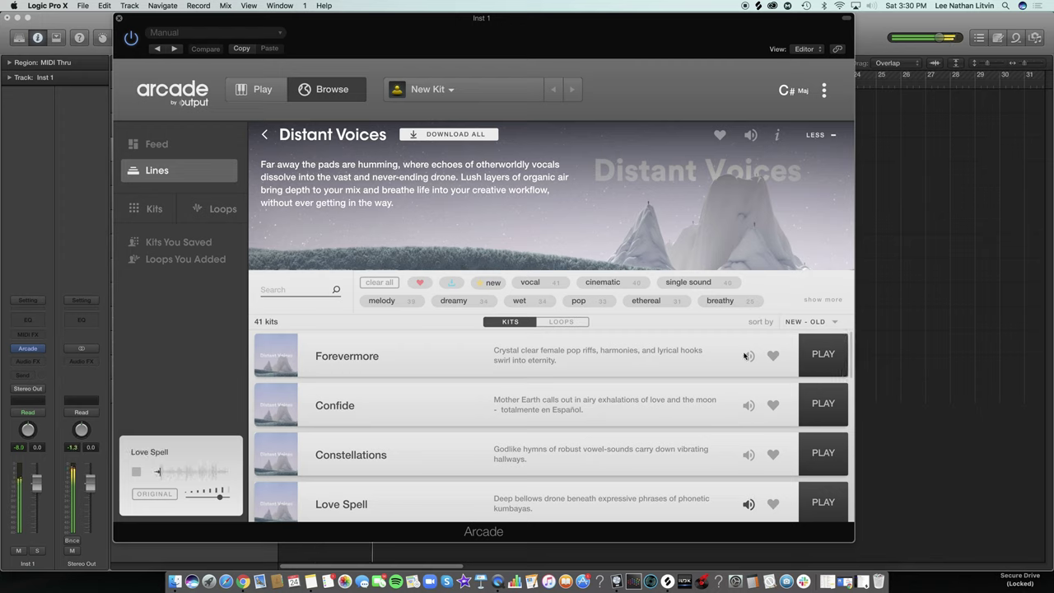
pyautogui.click(819, 354)
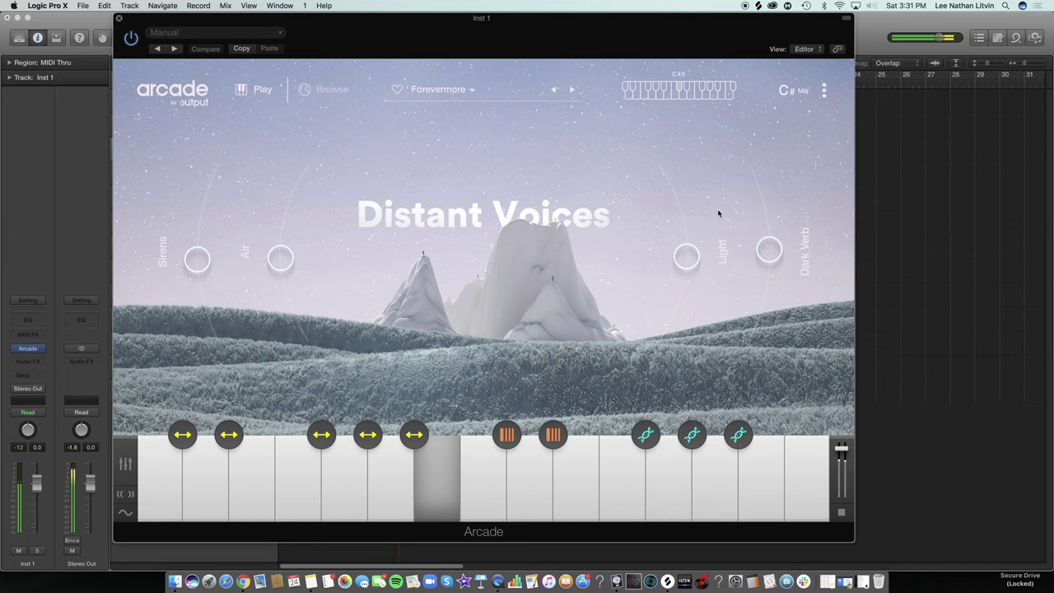
# Extend the existing Inst 1 region to bar 9 and play it back soloed.
pyautogui.click(119, 18)
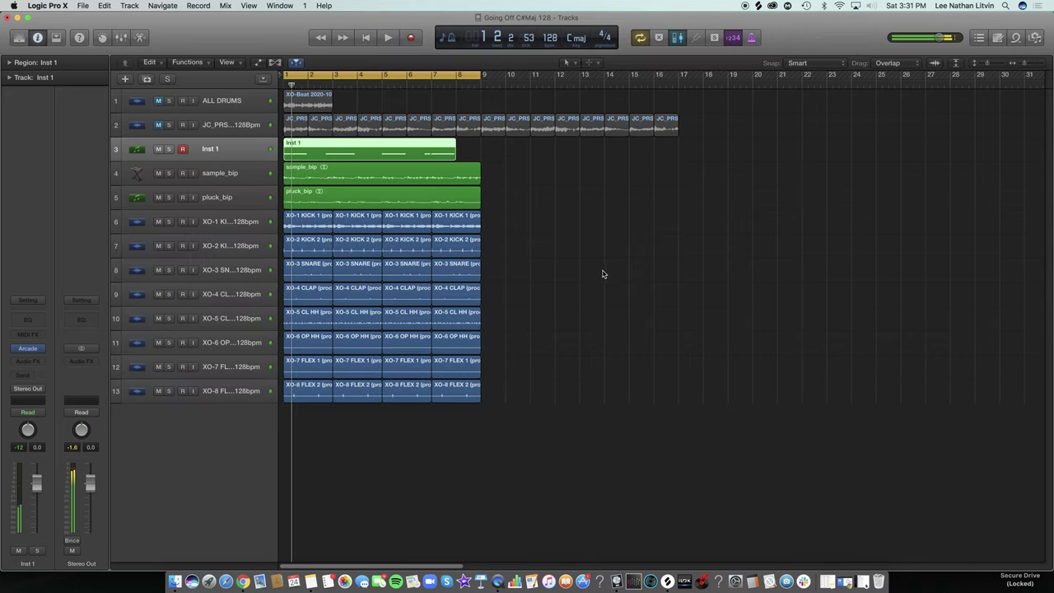
pyautogui.moveTo(451, 154); pyautogui.dragTo(483, 156)
pyautogui.click(484, 156)
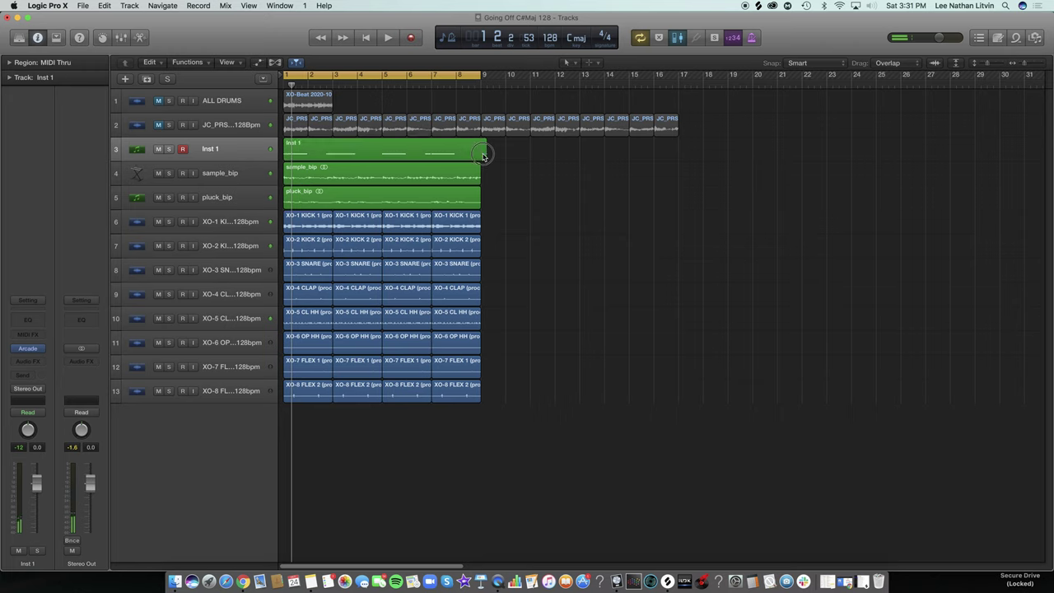
pyautogui.click(483, 154)
pyautogui.press('space')
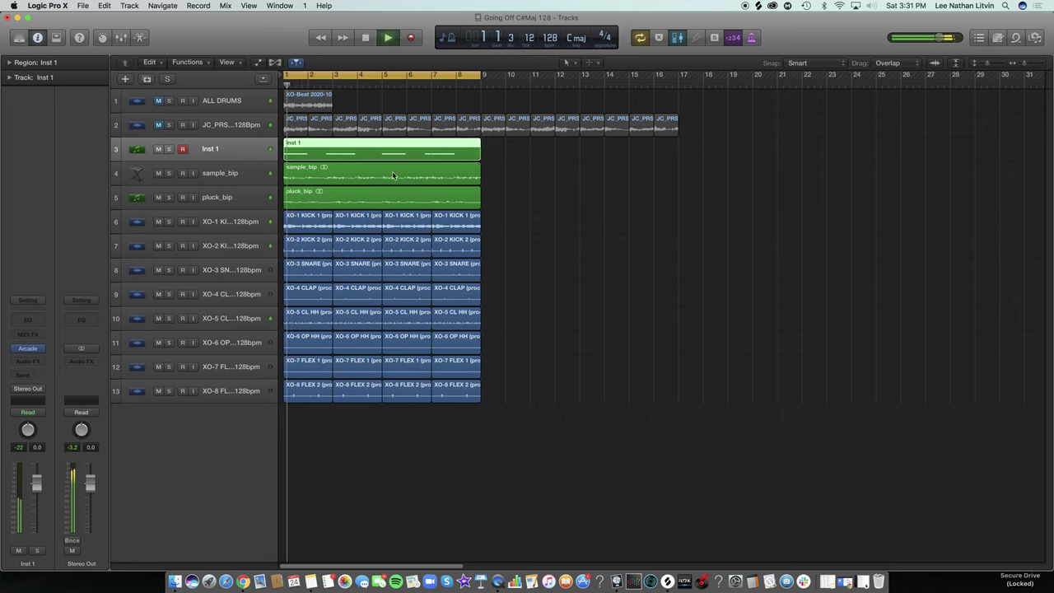
pyautogui.press('s')
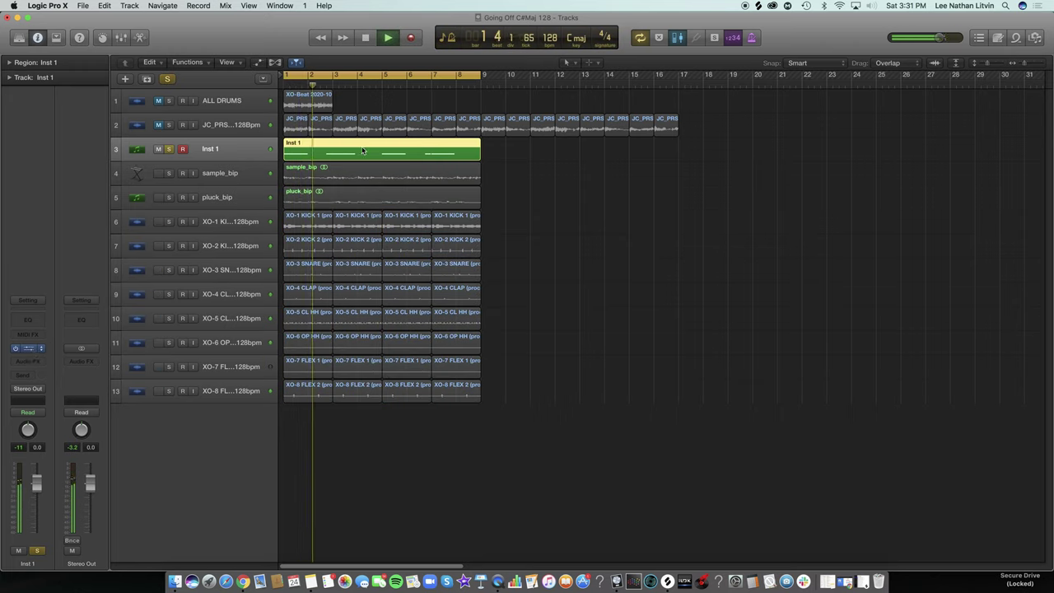
pyautogui.press('v')
pyautogui.moveTo(125, 18); pyautogui.dragTo(542, 77)
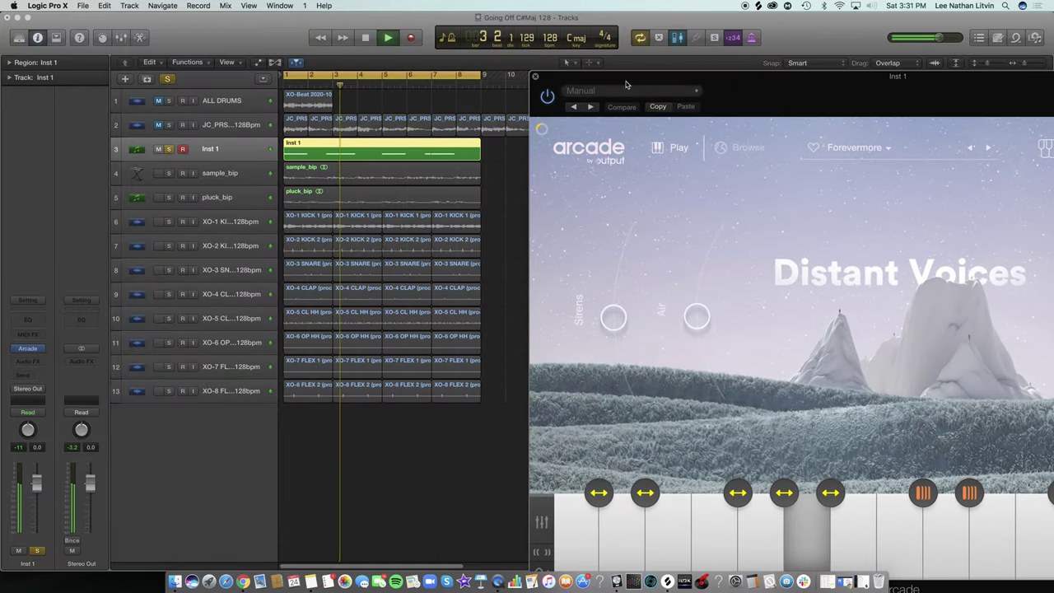
pyautogui.click(534, 78)
pyautogui.press('space')
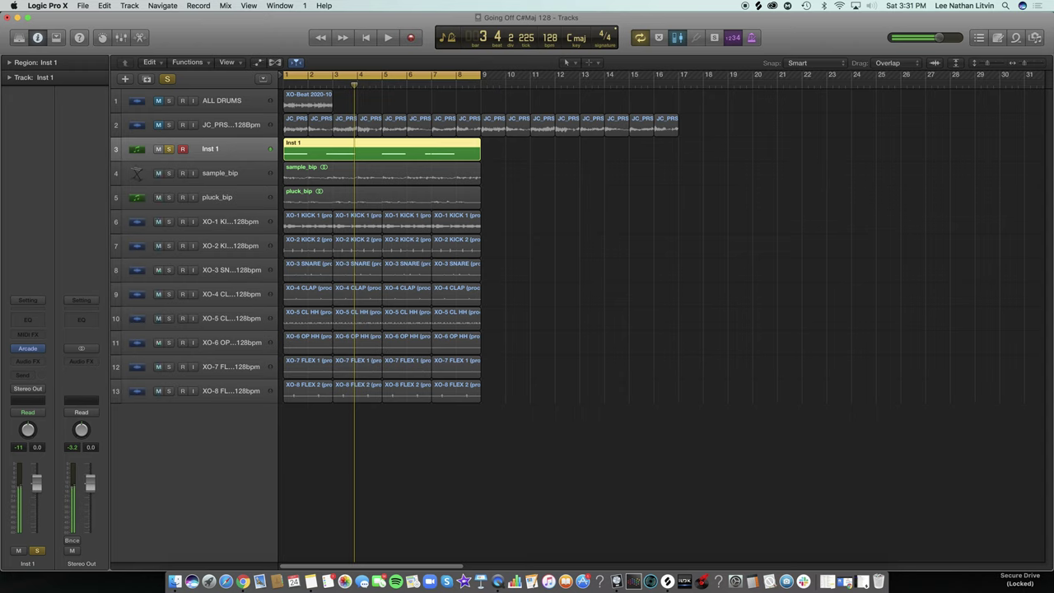
# Replace the old region with a newly recorded take and extend it to bar 9.
pyautogui.click(168, 149)
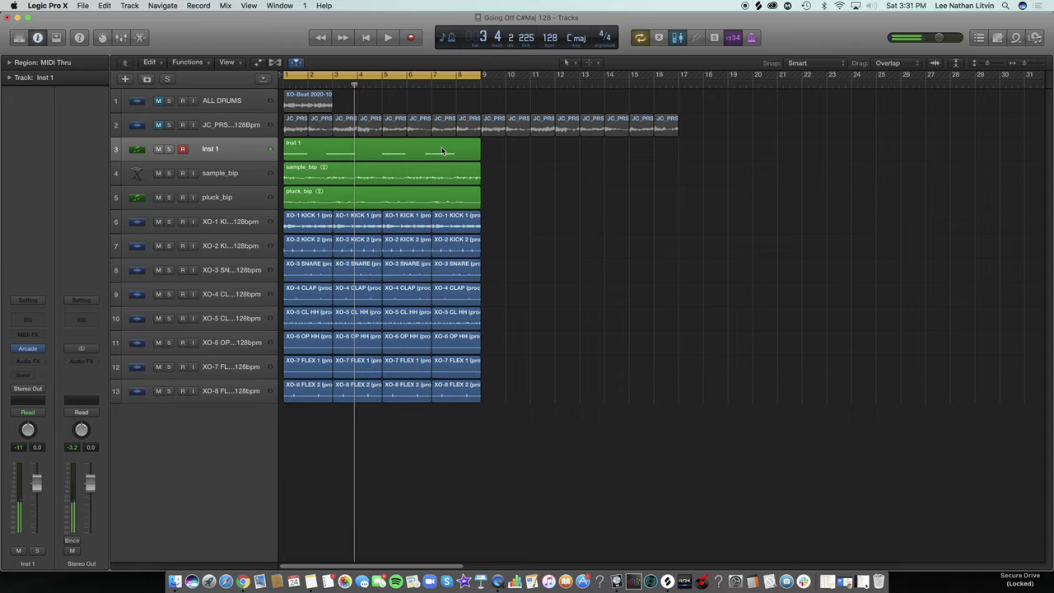
pyautogui.press('Delete')
pyautogui.press('Return')
pyautogui.press('r')
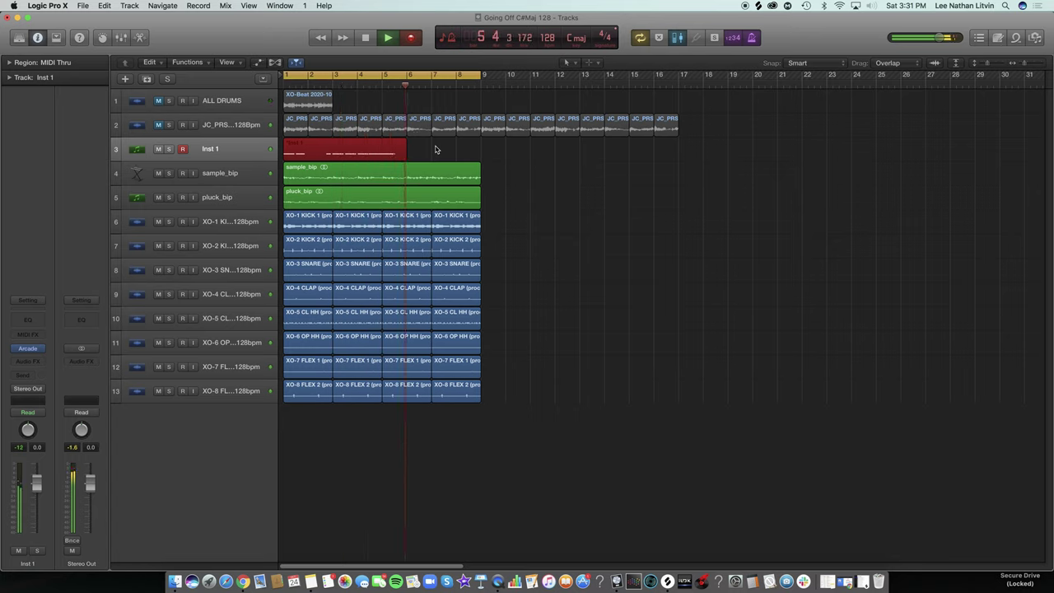
pyautogui.press('space')
pyautogui.press('Delete')
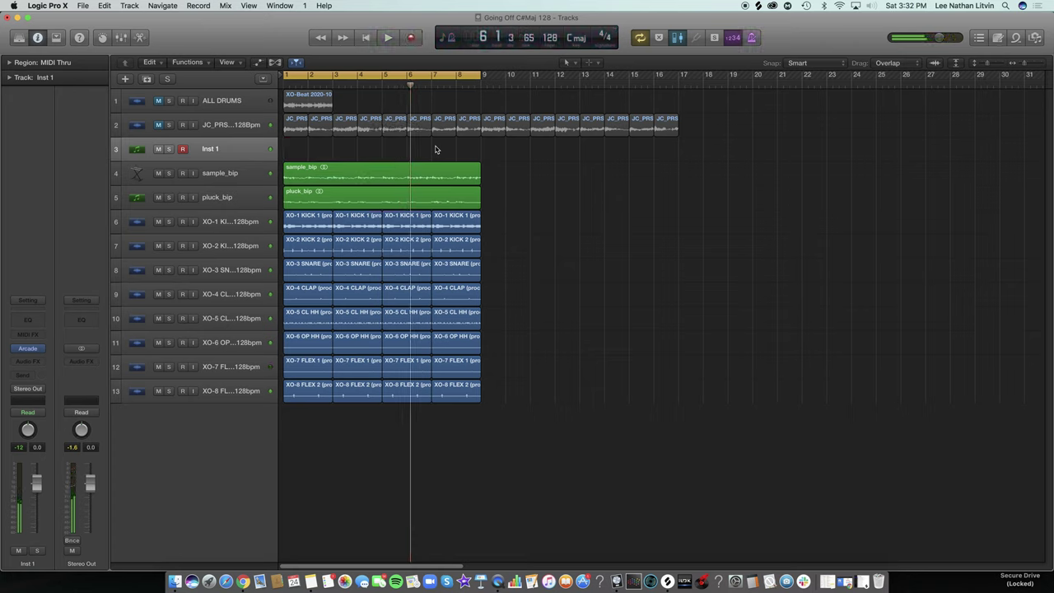
pyautogui.press('r')
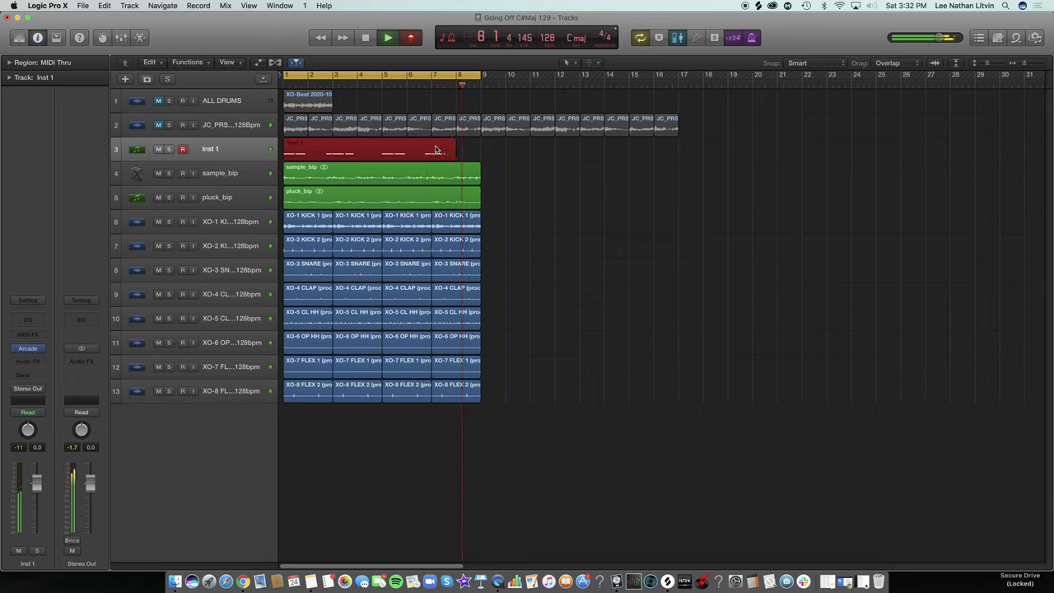
pyautogui.press('space')
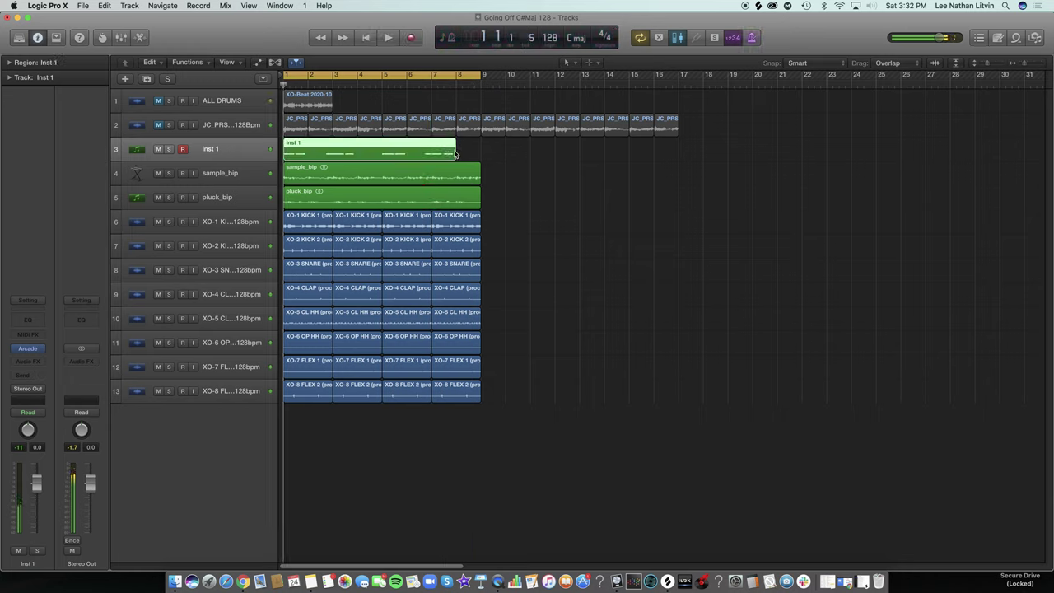
pyautogui.moveTo(464, 156); pyautogui.dragTo(481, 156)
# Solo Inst 1, start playback and open its chop region in the Piano Roll.
pyautogui.press('s')
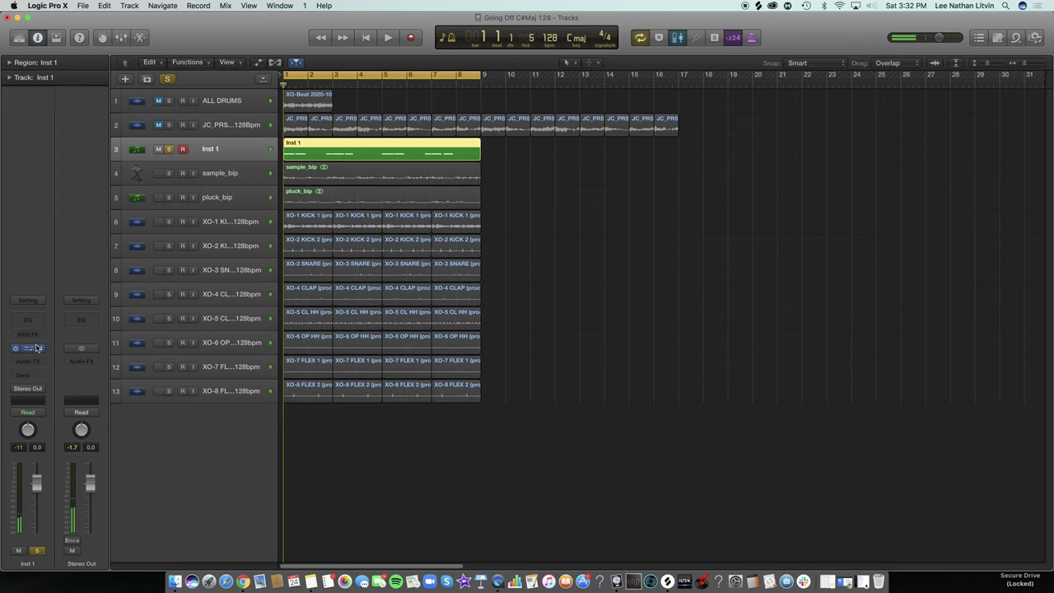
pyautogui.press('space')
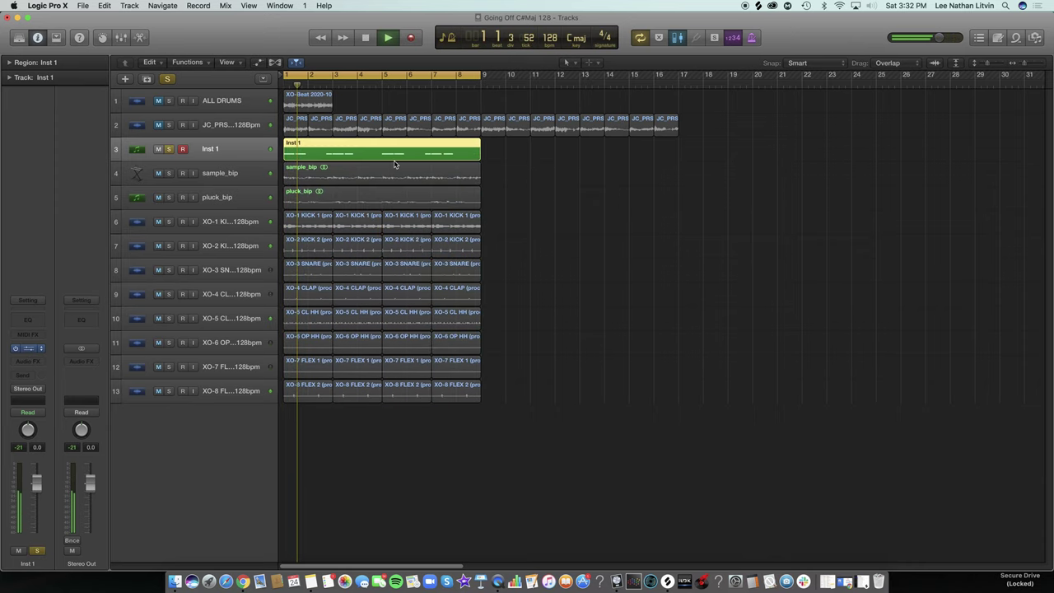
pyautogui.click(241, 151)
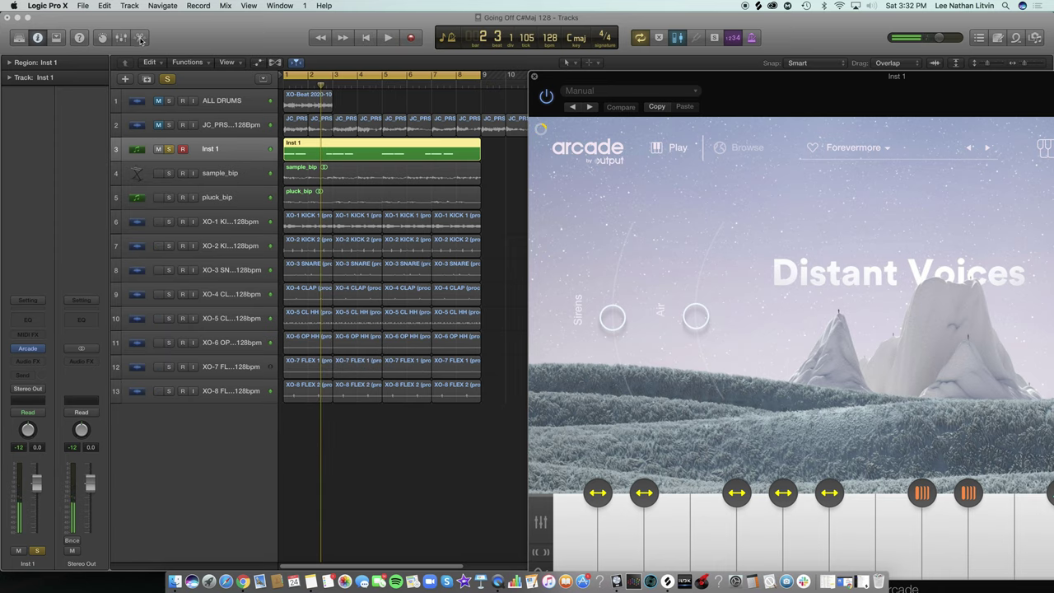
pyautogui.click(140, 38)
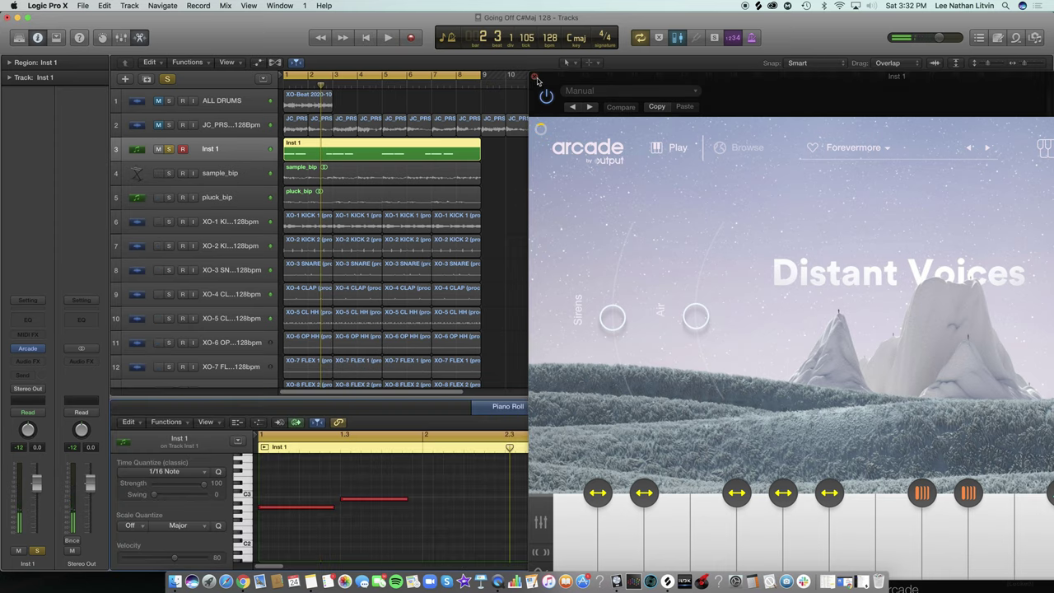
pyautogui.click(535, 77)
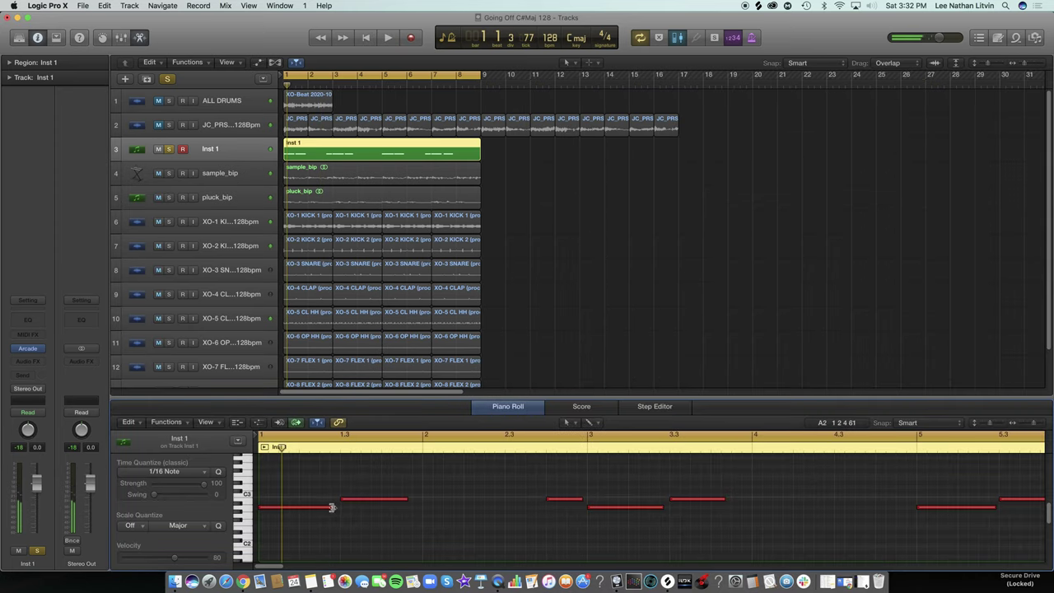
# Lengthen the Forevermore notes at bars 1, 3, 5 and 7, stretching the bar 3 note to two beats.
pyautogui.moveTo(332, 507); pyautogui.dragTo(338, 507)
pyautogui.moveTo(579, 498); pyautogui.dragTo(583, 499)
pyautogui.moveTo(663, 508); pyautogui.dragTo(667, 514)
pyautogui.moveTo(995, 507); pyautogui.dragTo(997, 508)
pyautogui.press('space')
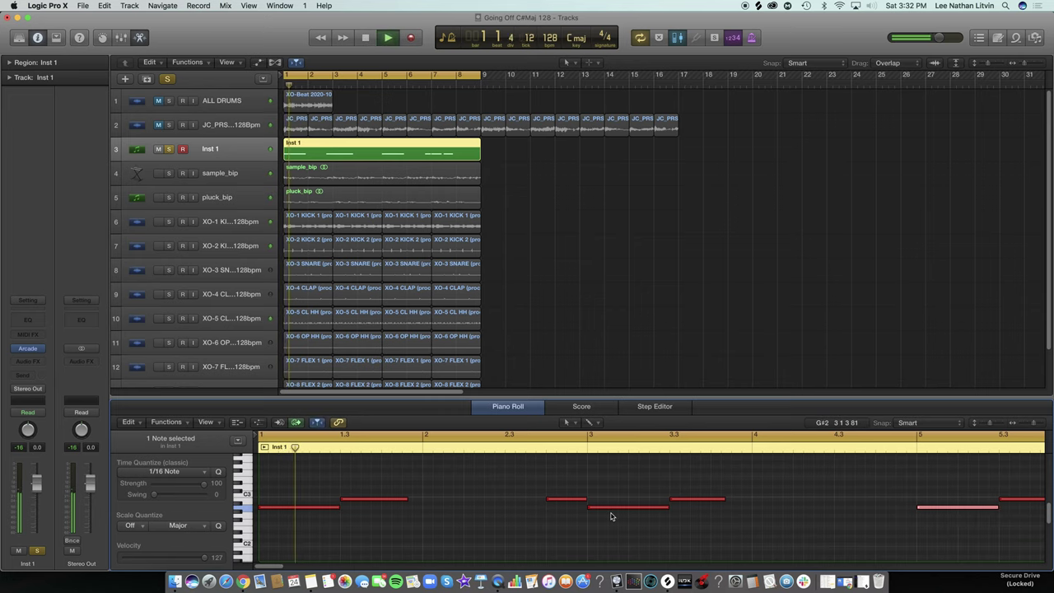
pyautogui.press('space')
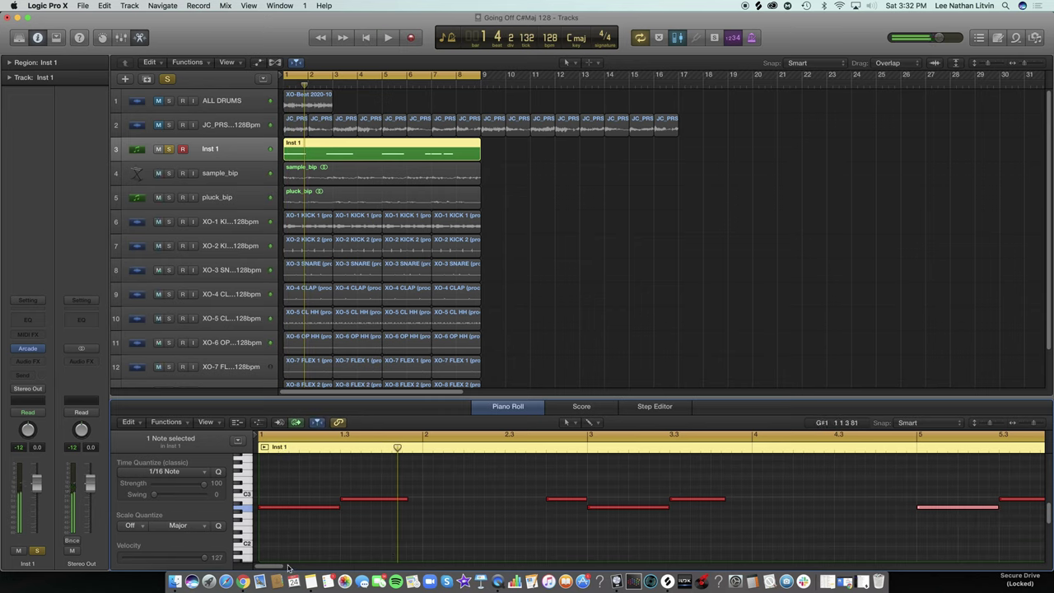
pyautogui.moveTo(288, 566); pyautogui.dragTo(301, 568)
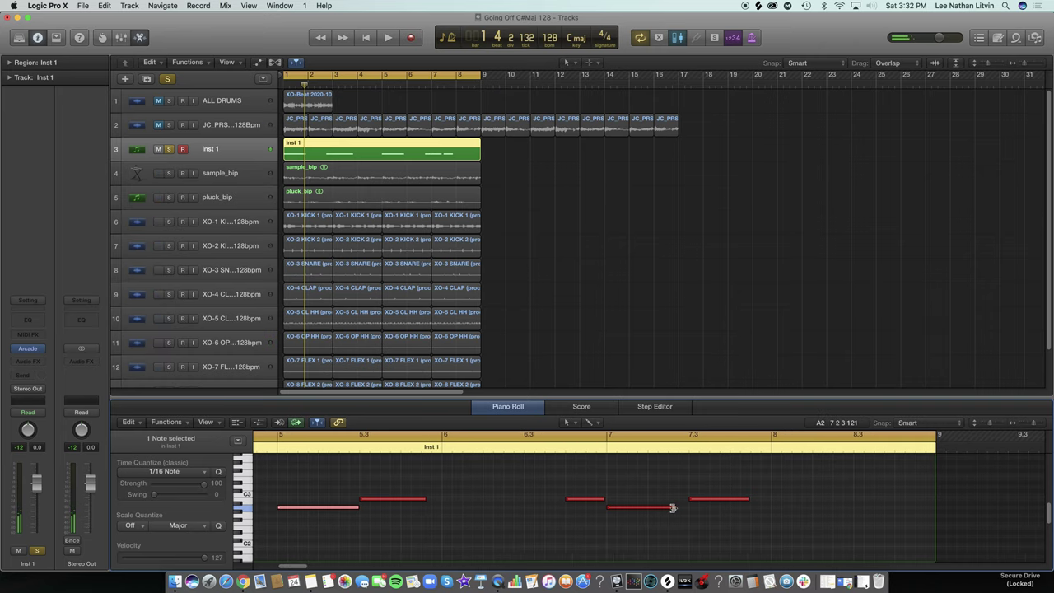
pyautogui.moveTo(672, 507); pyautogui.dragTo(688, 507)
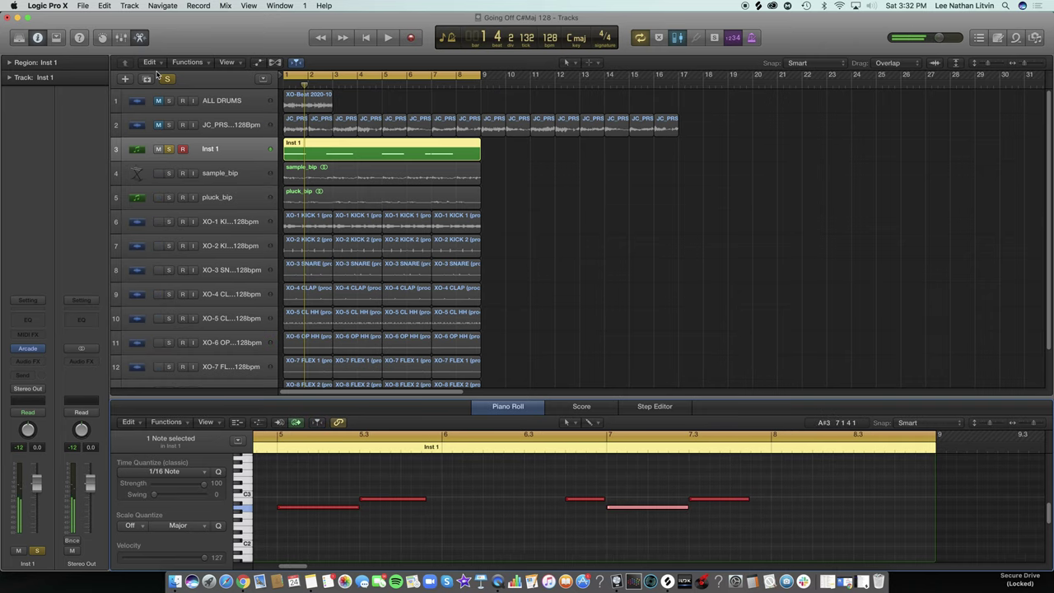
pyautogui.press('e')
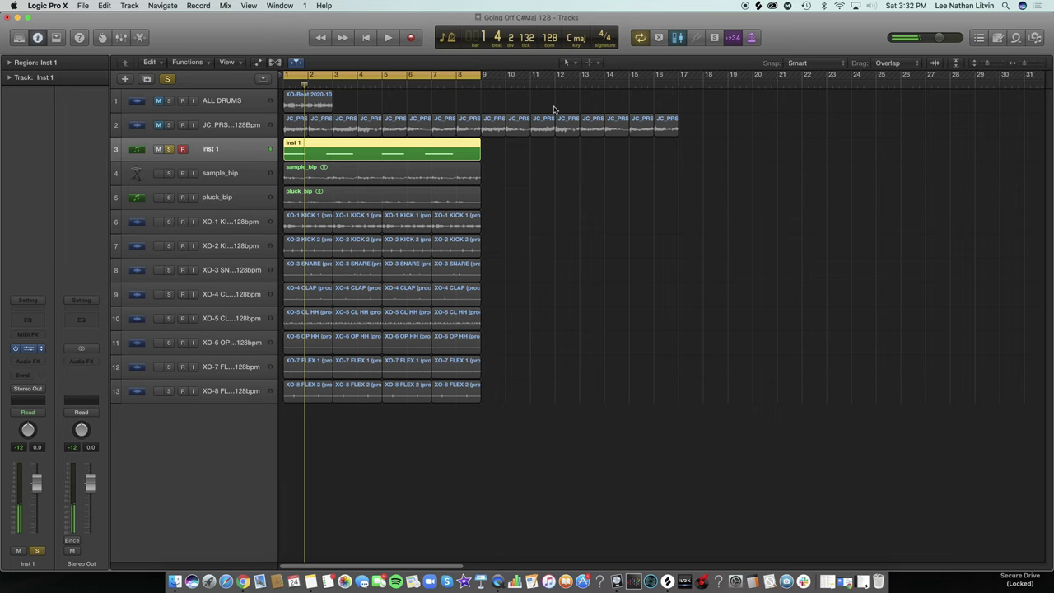
# In Arcade, turn the Light, Dark Verb, Air and Sirens macros all down.
pyautogui.press('v')
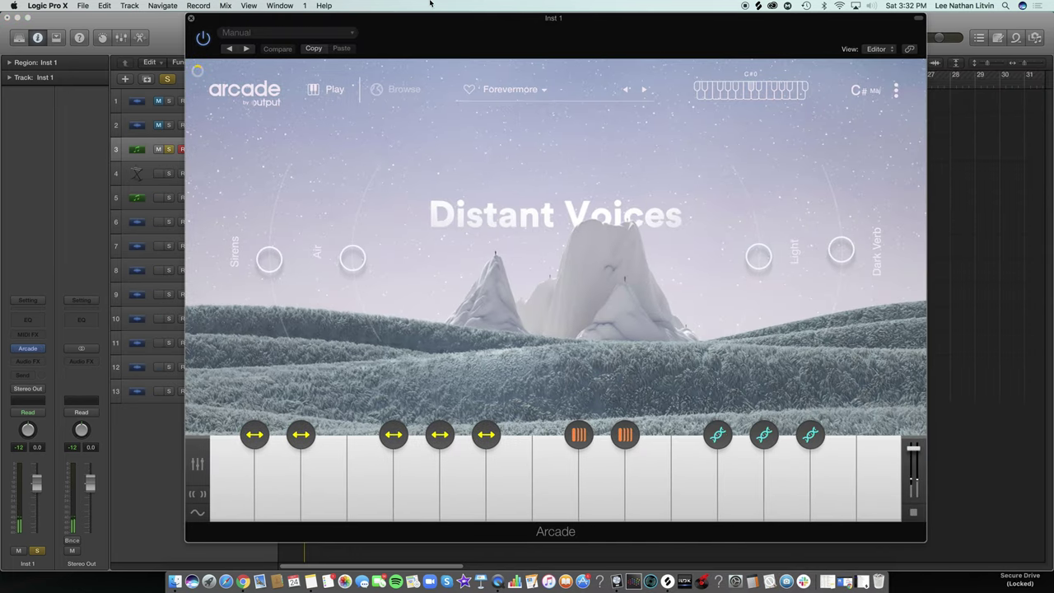
pyautogui.moveTo(768, 271); pyautogui.dragTo(724, 323)
pyautogui.moveTo(847, 249); pyautogui.dragTo(826, 330)
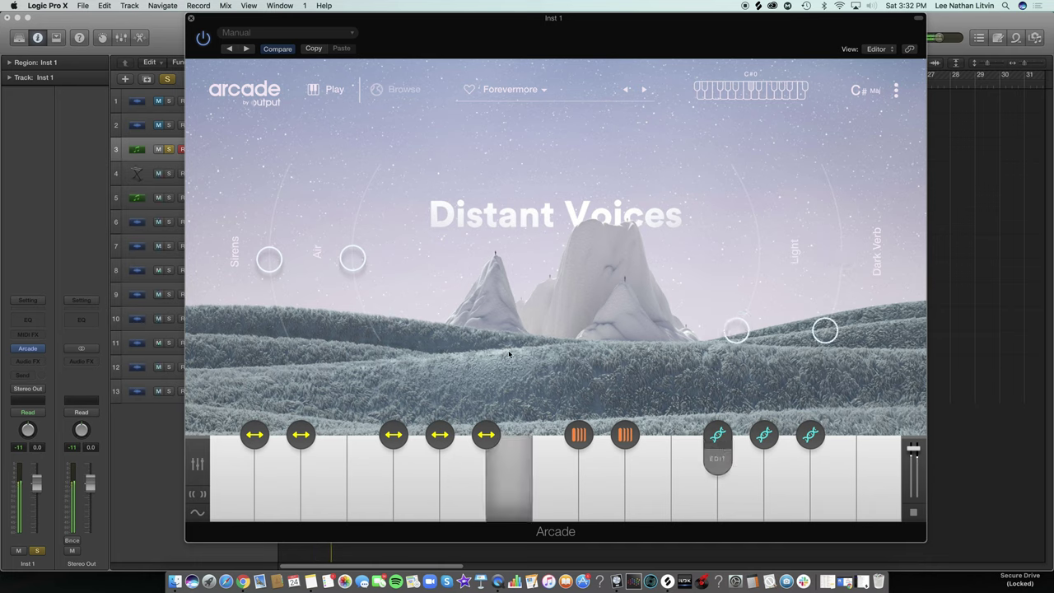
pyautogui.moveTo(341, 266); pyautogui.dragTo(373, 330)
pyautogui.moveTo(269, 260); pyautogui.dragTo(285, 330)
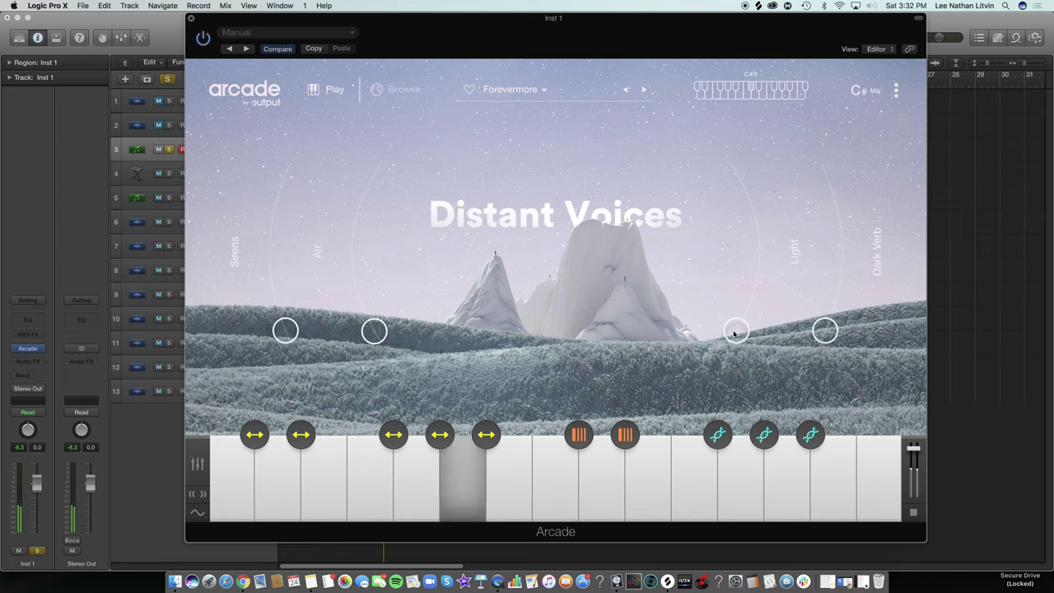
# Raise Light, Dark Verb, Air and Sirens back to balanced levels, then unsolo Inst 1.
pyautogui.moveTo(736, 338); pyautogui.dragTo(765, 303)
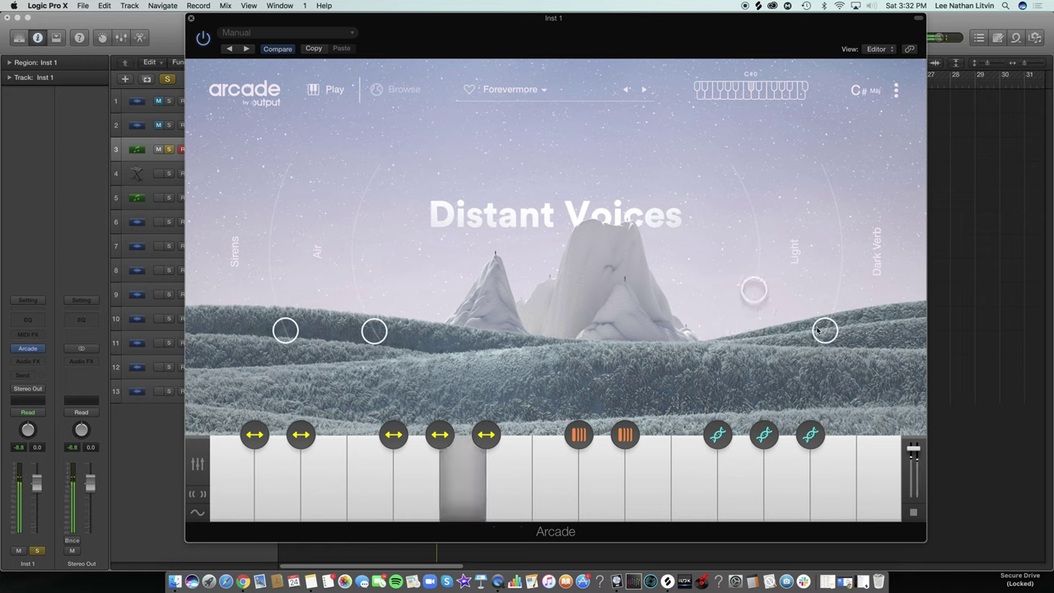
pyautogui.moveTo(821, 331); pyautogui.dragTo(833, 267)
pyautogui.moveTo(374, 331); pyautogui.dragTo(355, 275)
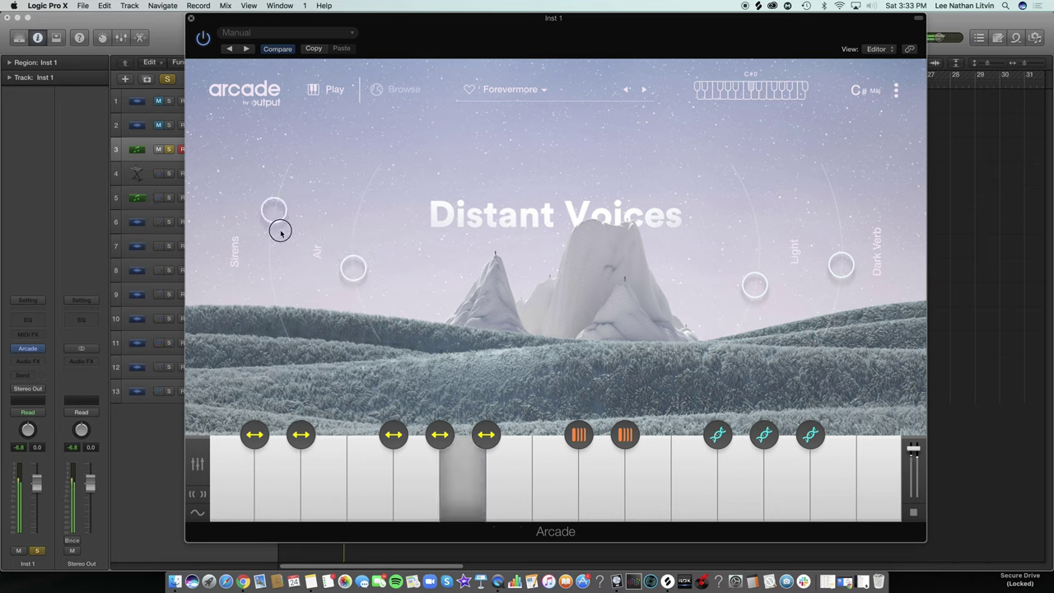
pyautogui.moveTo(294, 305); pyautogui.dragTo(293, 304)
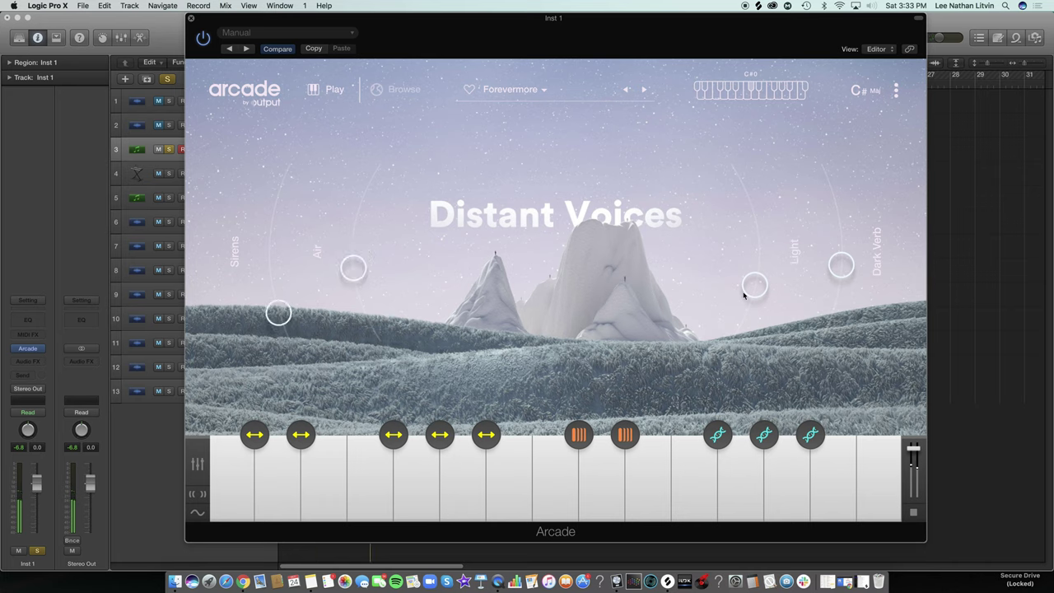
pyautogui.moveTo(744, 295)
pyautogui.mouseDown()
pyautogui.moveTo(756, 226)
pyautogui.moveTo(757, 286)
pyautogui.mouseUp()
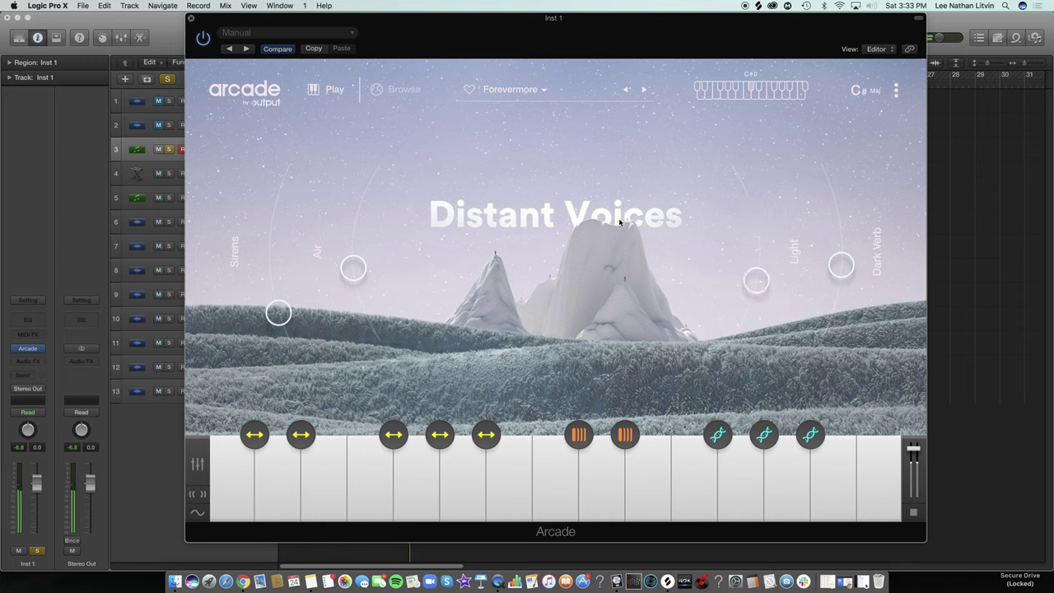
pyautogui.click(168, 149)
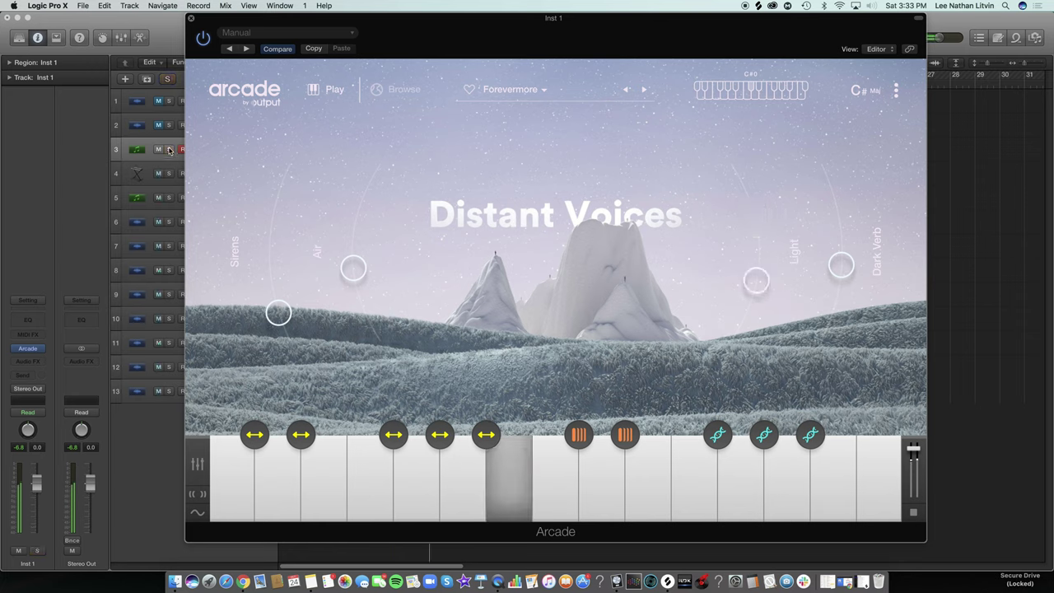
pyautogui.click(191, 18)
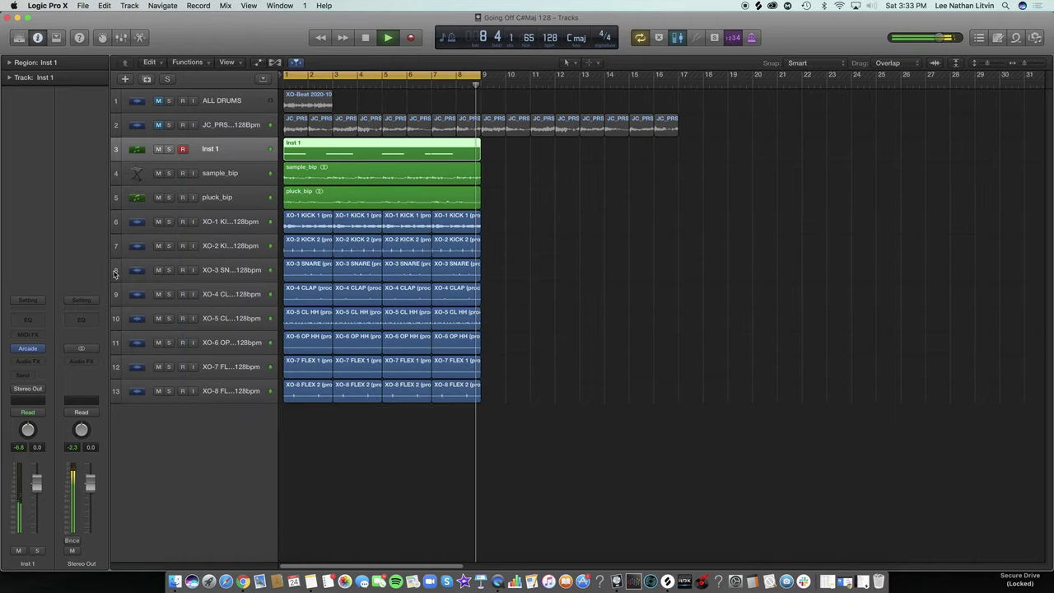
# Add a Channel EQ to Inst 1 with 48 dB/Oct high-cut near 3800 Hz and low-cut near 325 Hz.
pyautogui.click(28, 319)
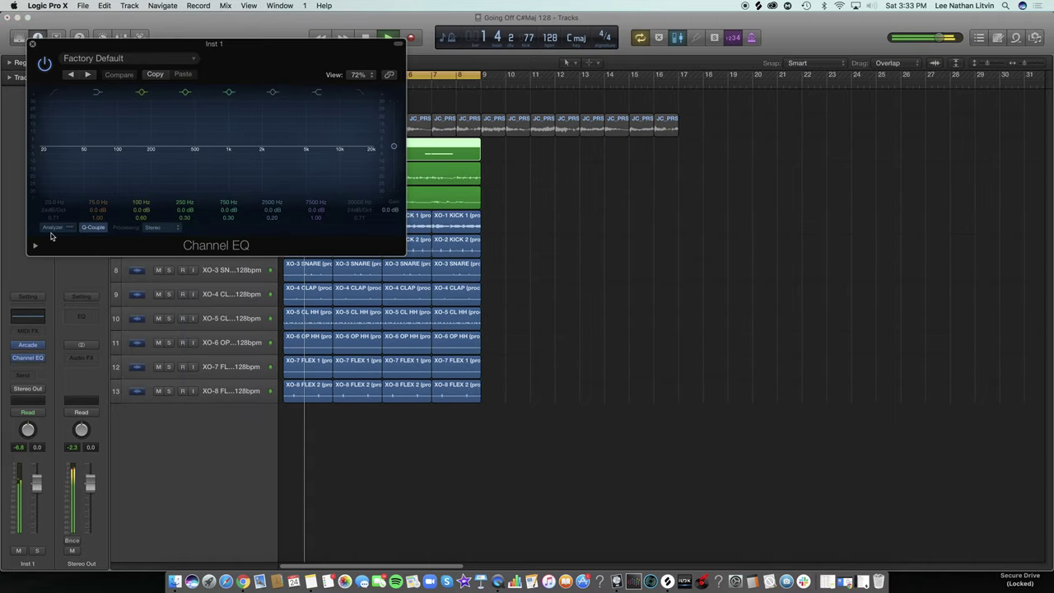
pyautogui.moveTo(206, 43); pyautogui.dragTo(391, 89)
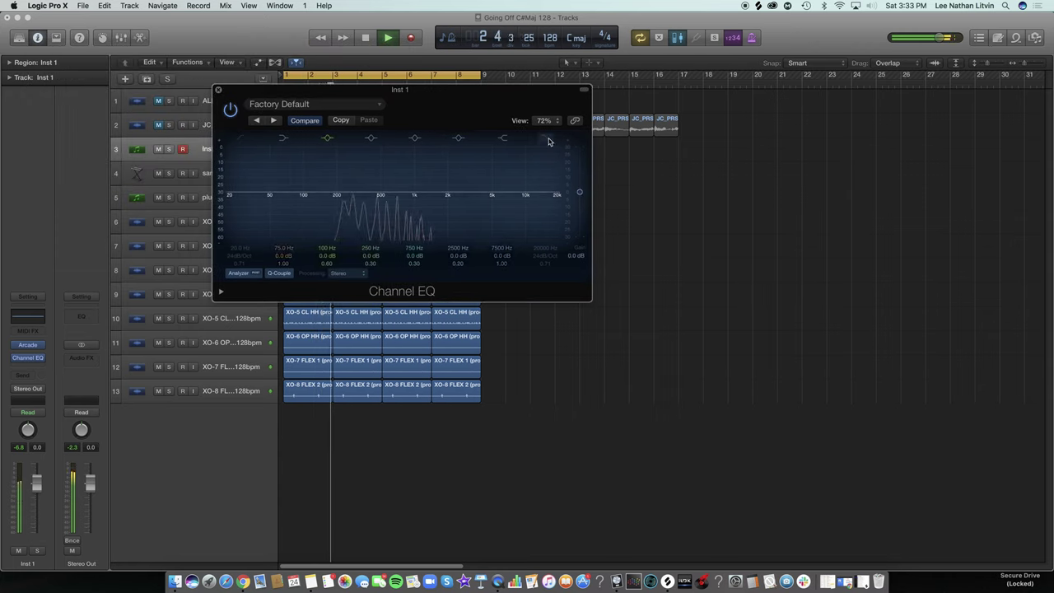
pyautogui.moveTo(548, 136); pyautogui.dragTo(512, 189)
pyautogui.click(460, 138)
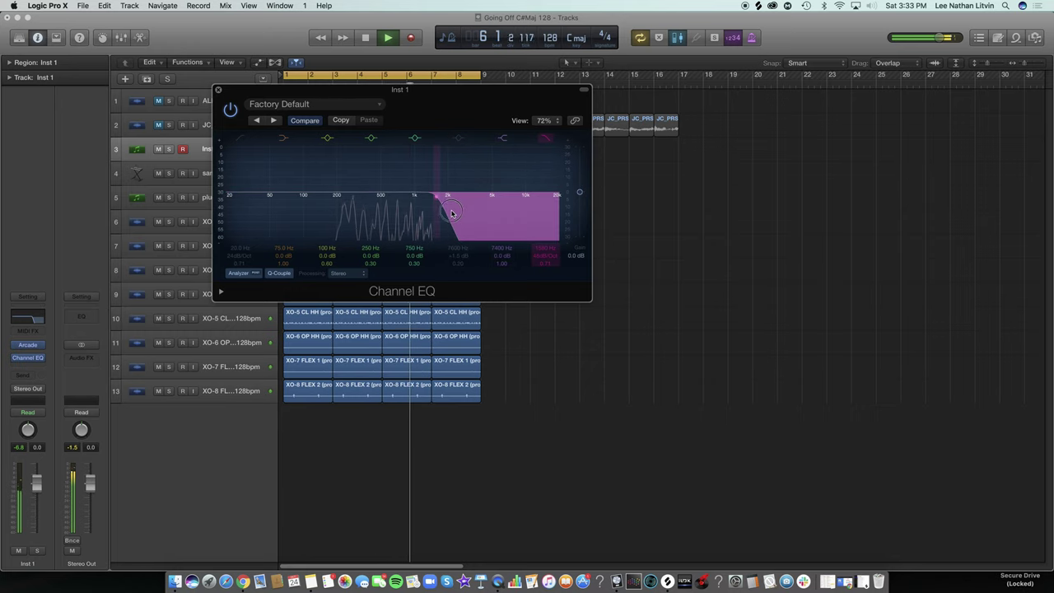
pyautogui.moveTo(448, 207); pyautogui.dragTo(493, 220)
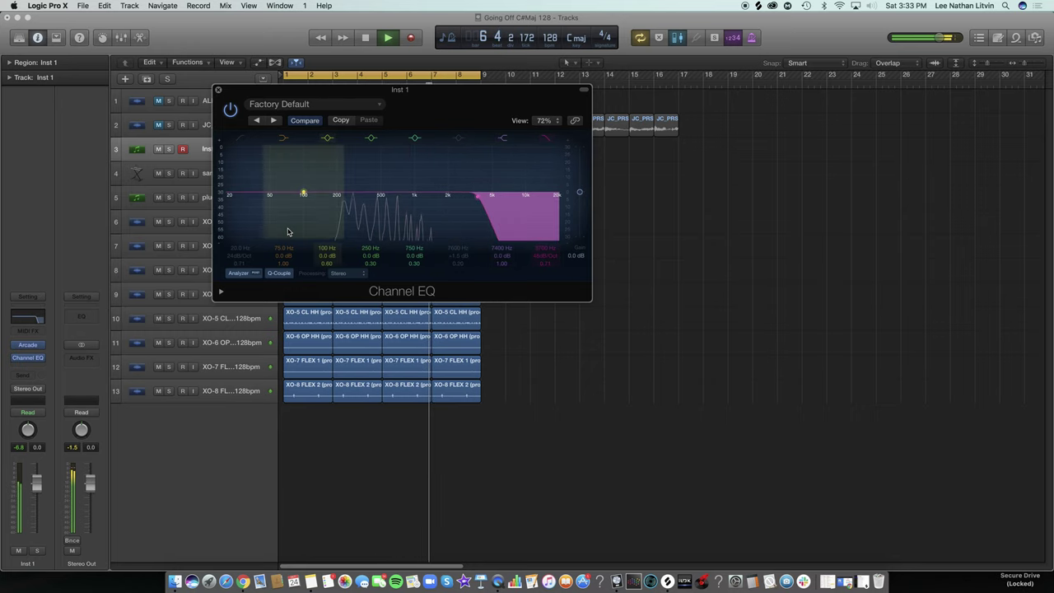
pyautogui.click(240, 138)
pyautogui.moveTo(278, 157)
pyautogui.mouseDown()
pyautogui.moveTo(305, 206)
pyautogui.moveTo(351, 216)
pyautogui.moveTo(326, 232)
pyautogui.moveTo(335, 230)
pyautogui.mouseUp()
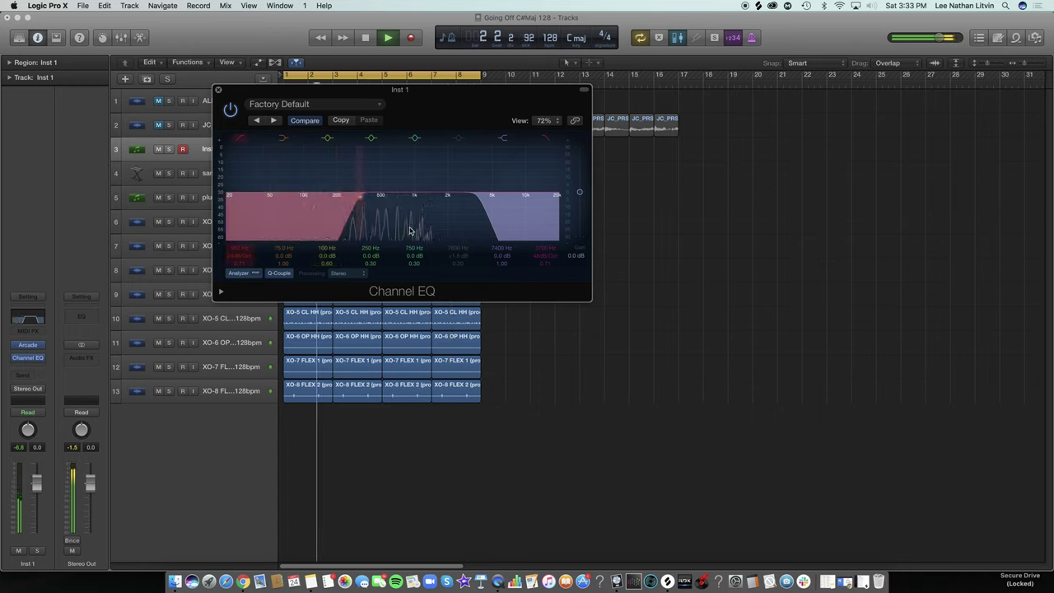
# Boost the mids at 1320 Hz by +1 dB and set the Inst 1 fader to -3.4 dB.
pyautogui.moveTo(427, 209); pyautogui.dragTo(387, 182)
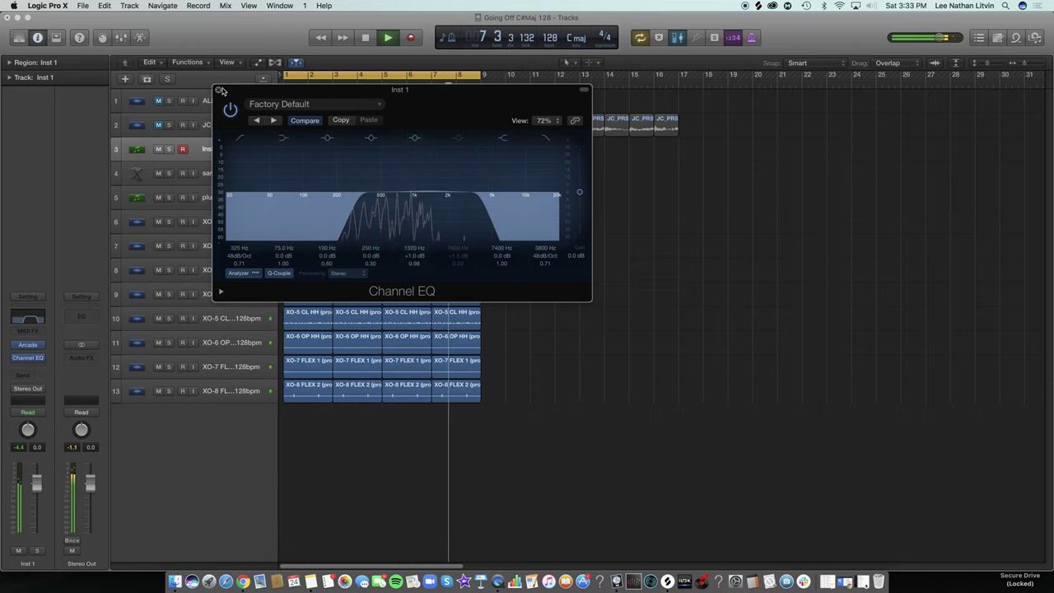
pyautogui.click(218, 89)
pyautogui.moveTo(37, 473); pyautogui.dragTo(37, 481)
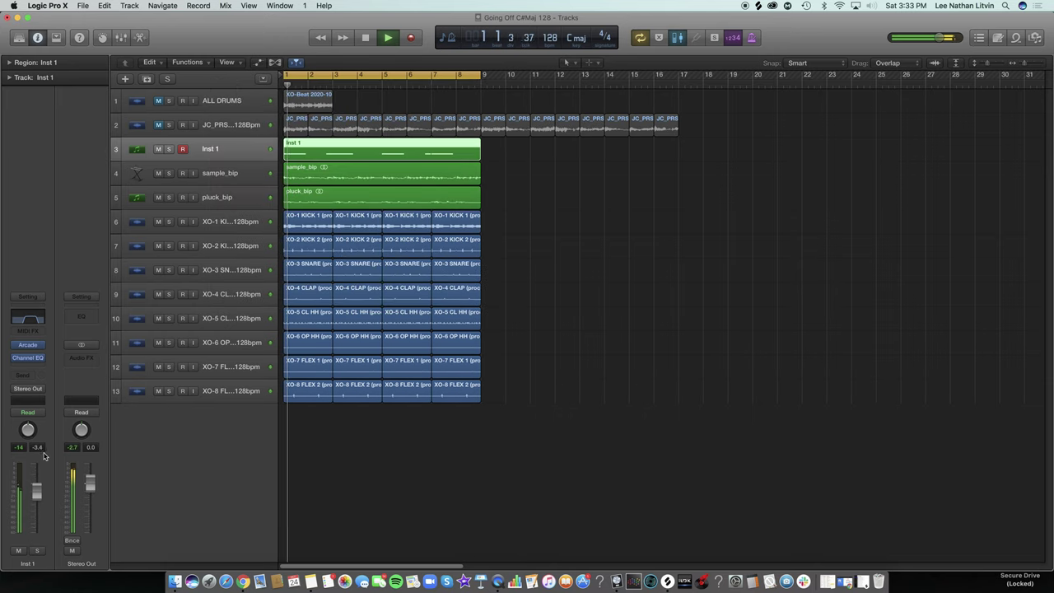
# Bounce the Inst 1 region in place to a new track 'vocal chops_bip', muting the original.
pyautogui.press('space')
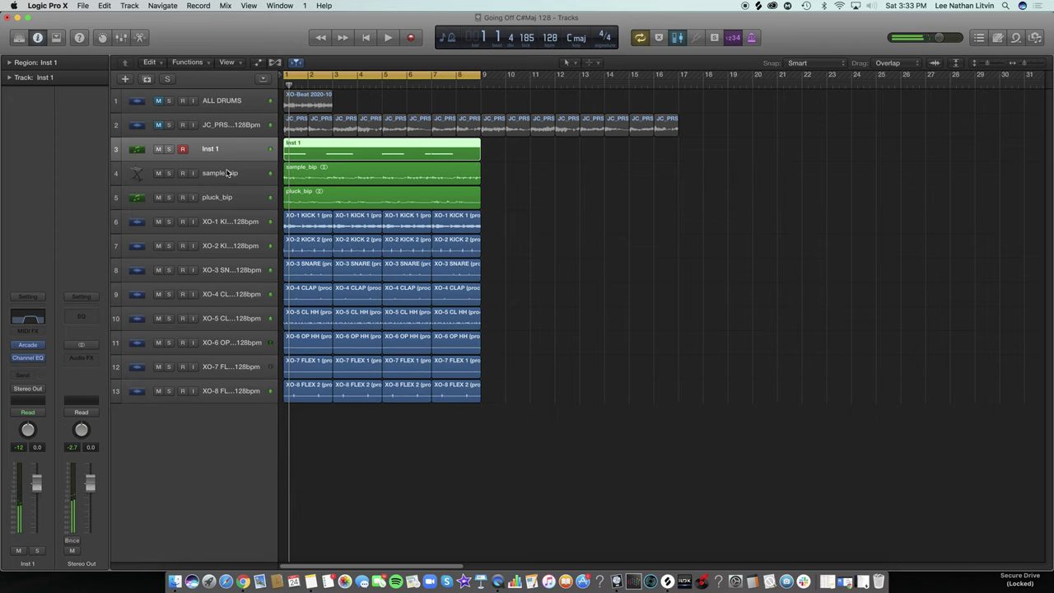
pyautogui.rightClick(311, 144)
pyautogui.click(344, 152)
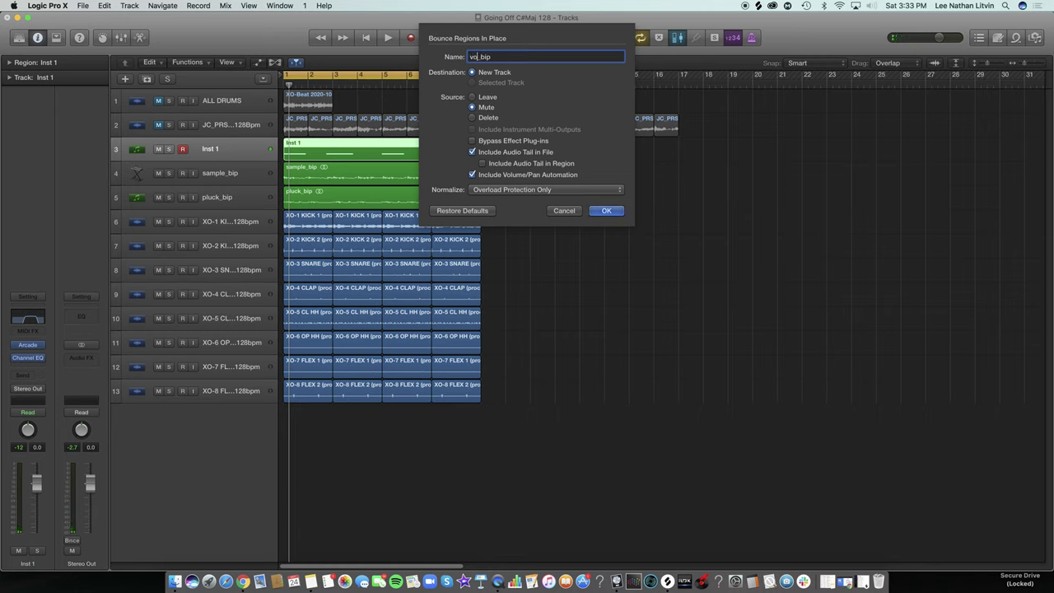
pyautogui.write('vocal chop')
pyautogui.press('Return')
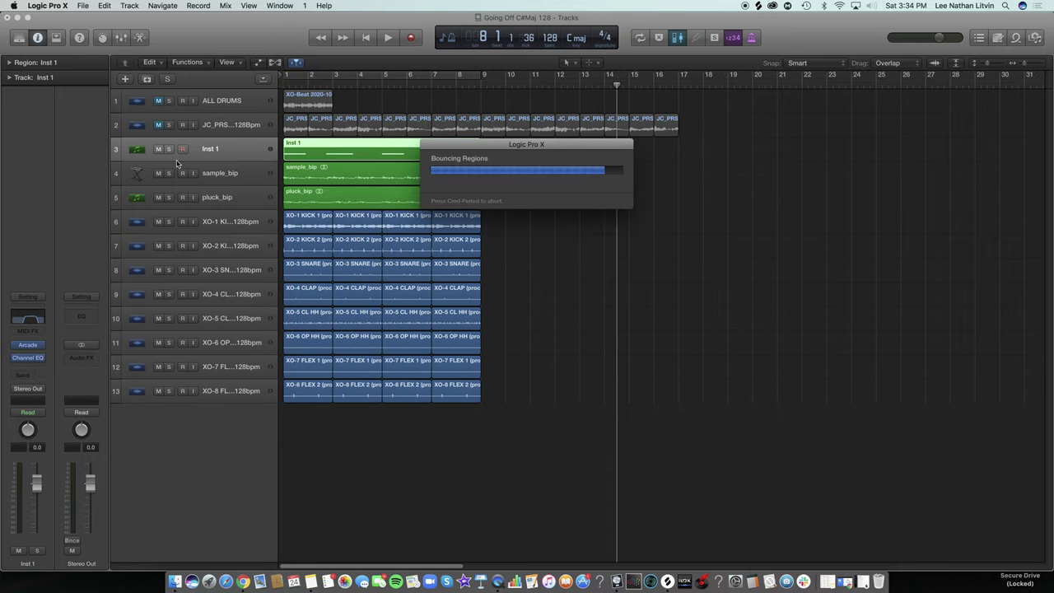
pyautogui.click(246, 149)
# Delete the Inst 1 track and repeat all regions so the arrangement runs to bar 17.
pyautogui.press('super+BackSpace')
pyautogui.press('space')
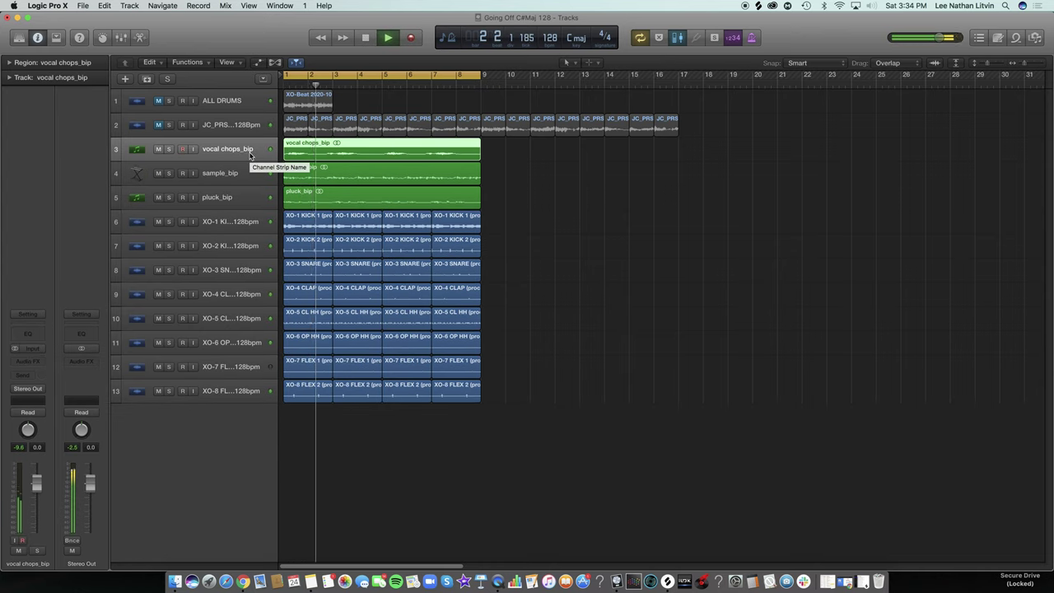
pyautogui.press('space')
pyautogui.moveTo(703, 510); pyautogui.dragTo(257, 159)
pyautogui.press('super+r')
pyautogui.press('c')
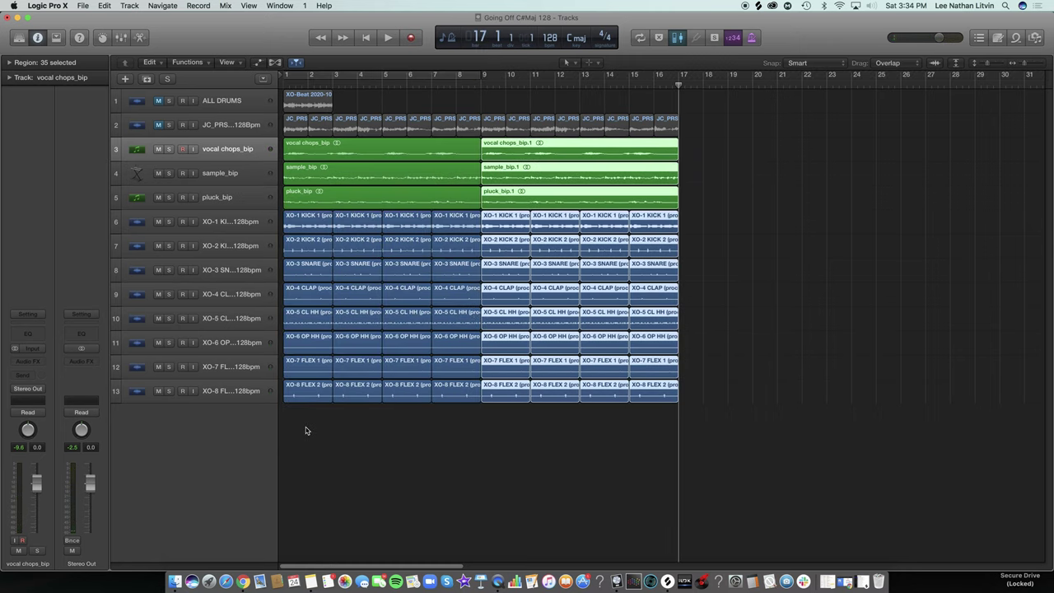
# Delete the drum regions in bars 1–5 and the kick and snare regions in bars 5–9.
pyautogui.moveTo(305, 430); pyautogui.dragTo(359, 224)
pyautogui.press('Delete')
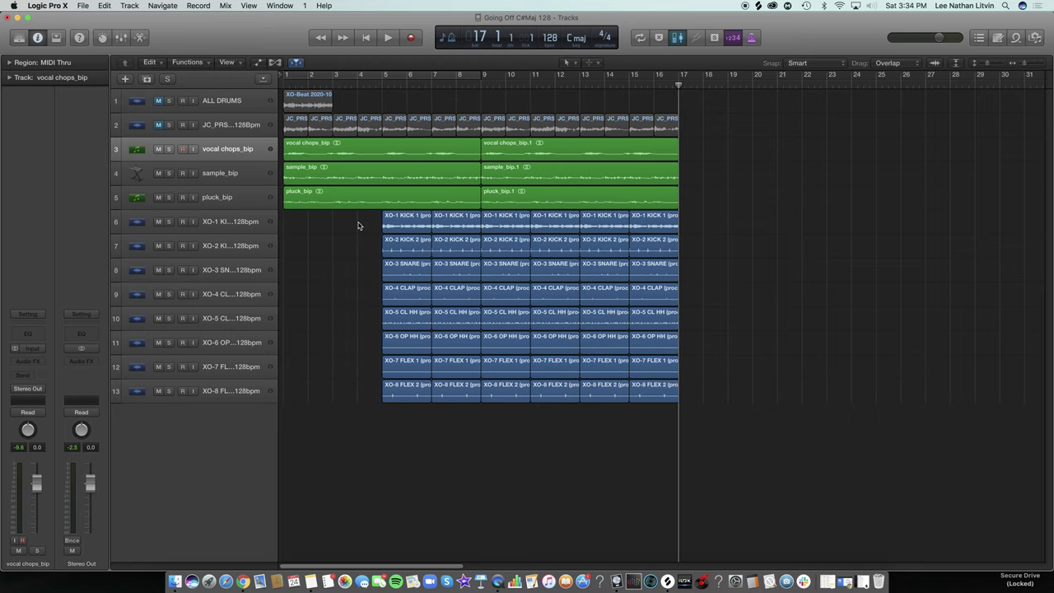
pyautogui.moveTo(368, 211); pyautogui.dragTo(470, 276)
pyautogui.press('Delete')
pyautogui.press('Return')
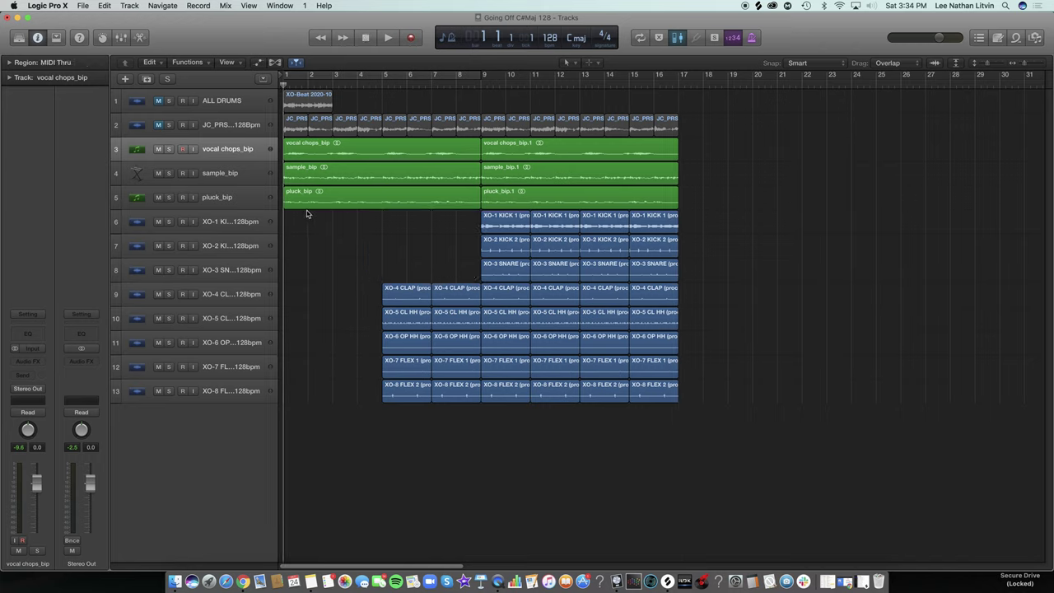
# Delete the first vocal chops region in bars 1–9 and play the arrangement back.
pyautogui.click(319, 155)
pyautogui.press('XF86AudioRaiseVolume')
pyautogui.press('Delete')
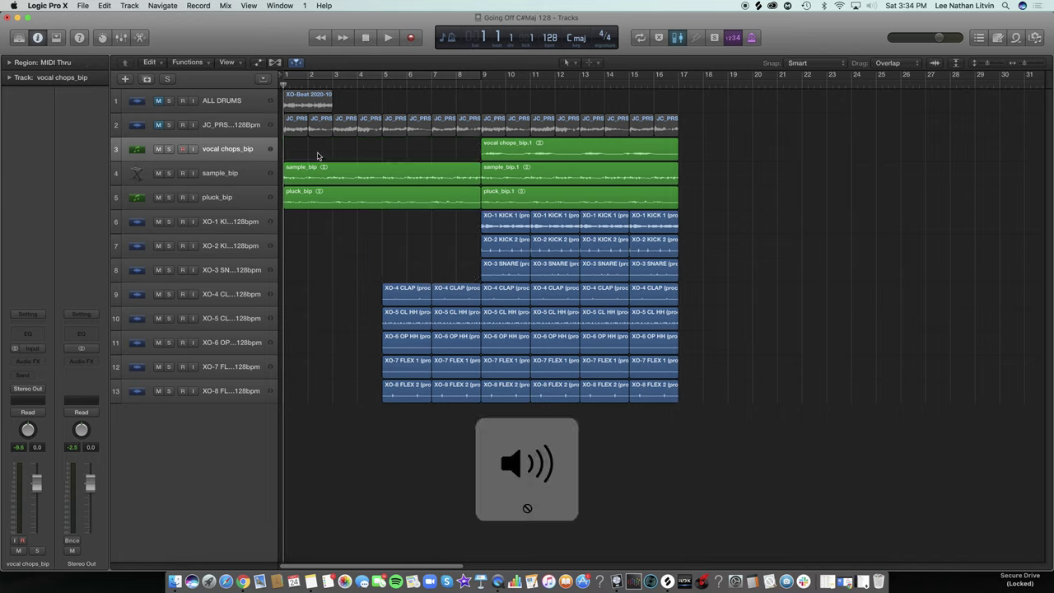
pyautogui.press('space')
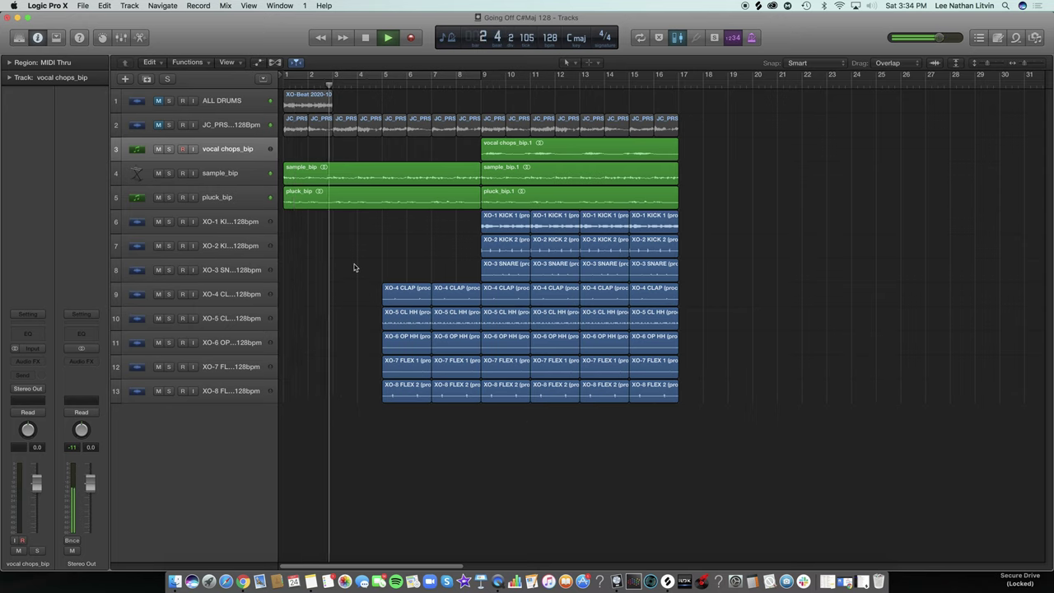
pyautogui.press('Right')
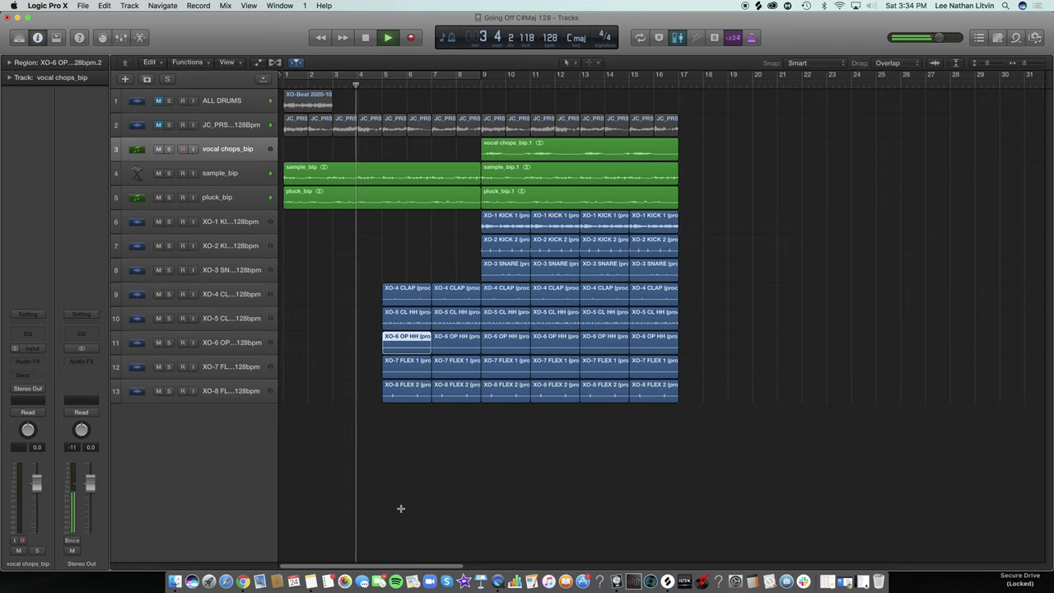
pyautogui.press('space')
pyautogui.click(459, 485)
pyautogui.press('space')
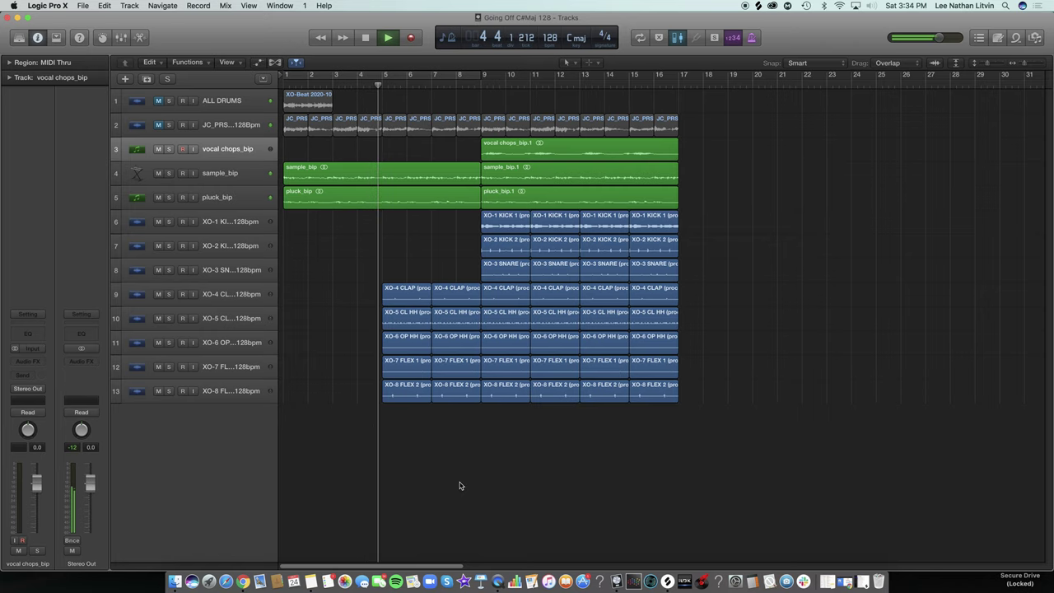
pyautogui.hscroll(4, 416, 543)
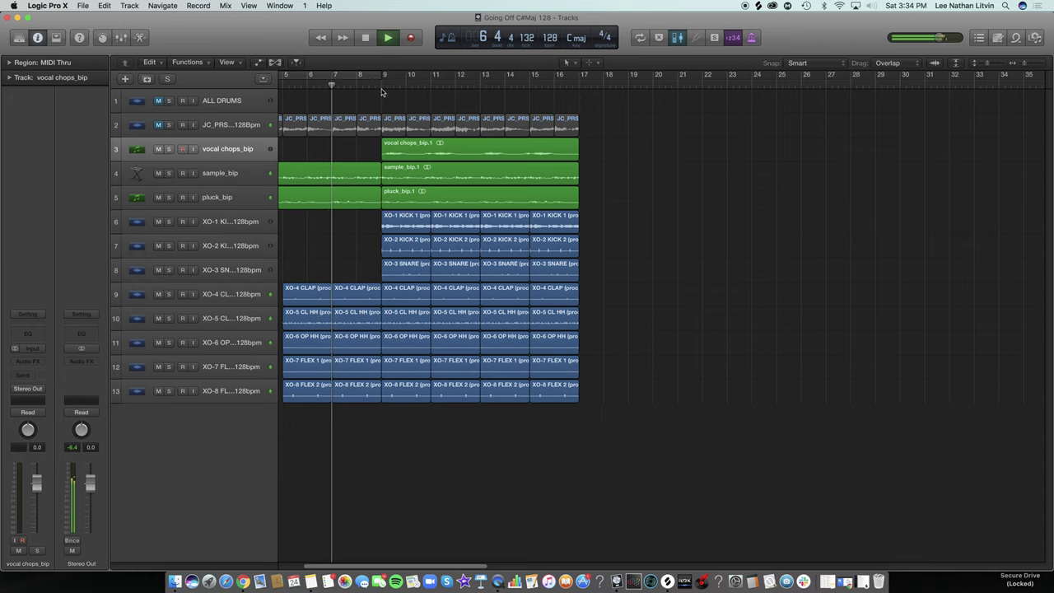
# Set a cycle over bars 9–17 and lower the vocal chops_bip fader to -5.8 dB.
pyautogui.moveTo(580, 75); pyautogui.dragTo(385, 97)
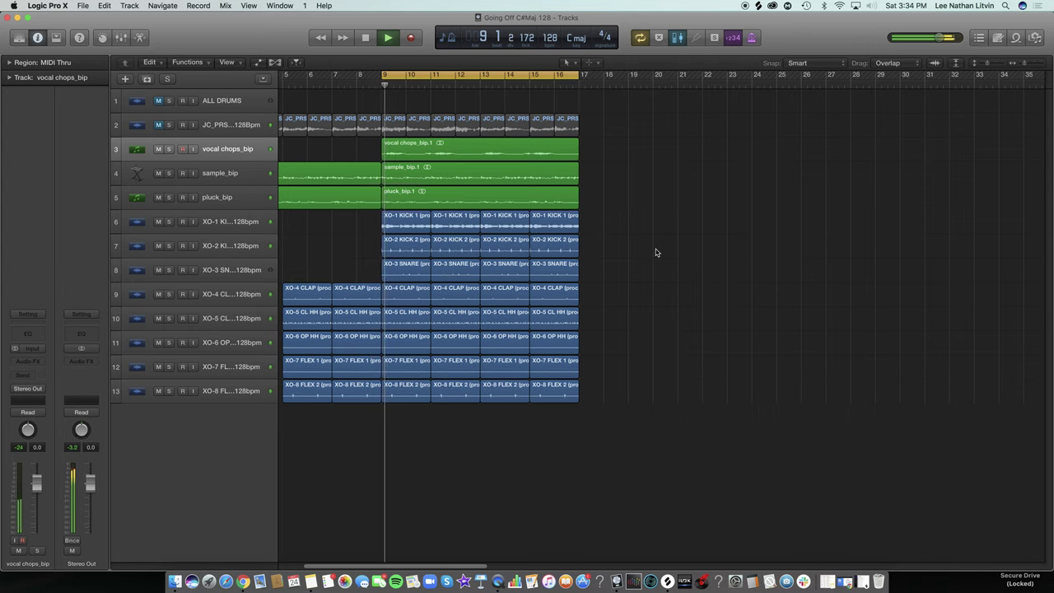
pyautogui.click(215, 159)
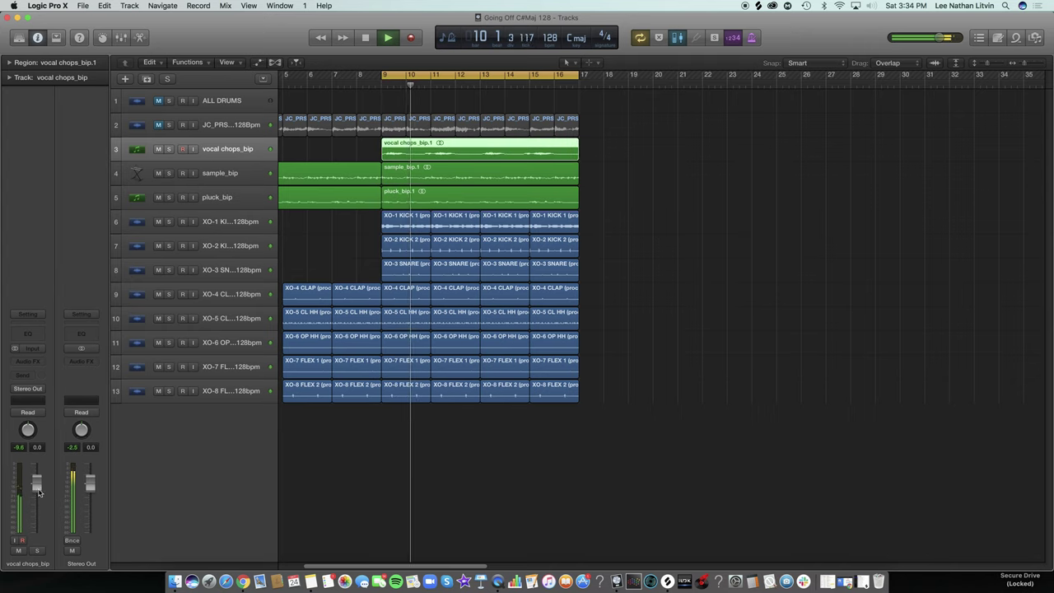
pyautogui.moveTo(38, 492); pyautogui.dragTo(37, 517)
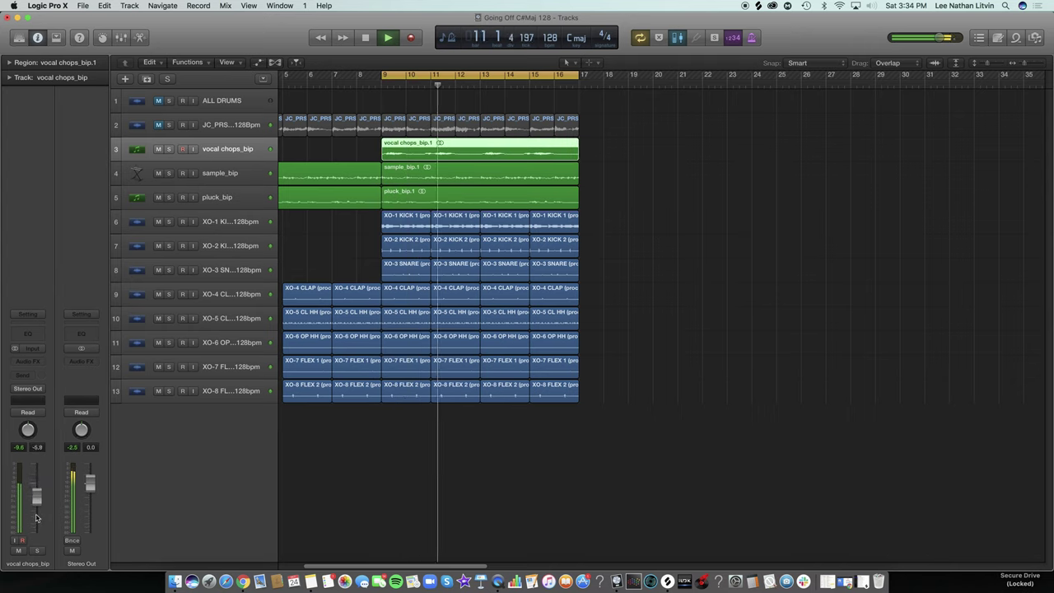
pyautogui.click(752, 426)
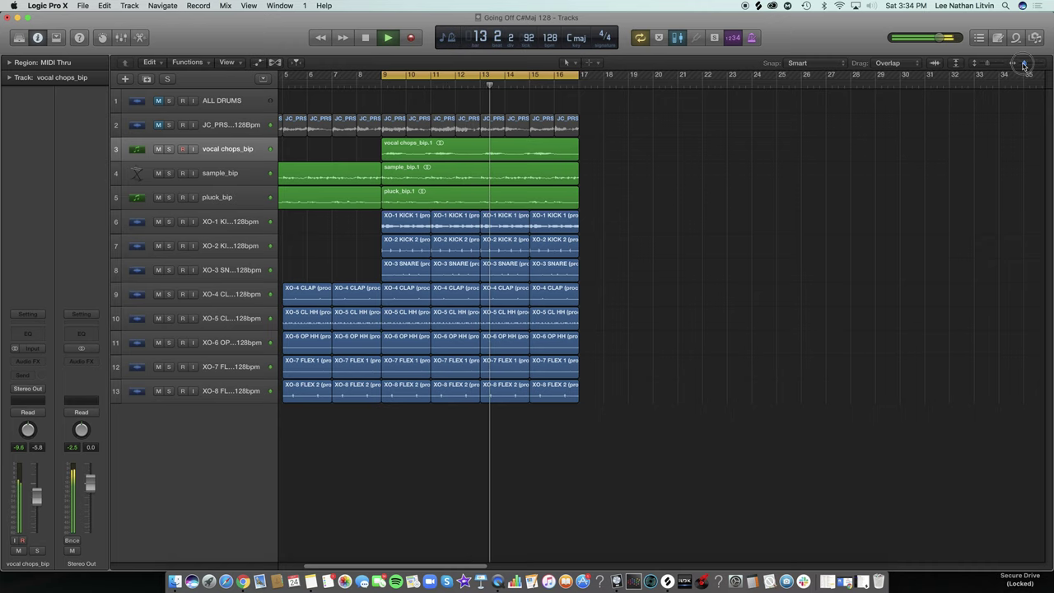
pyautogui.moveTo(1024, 65); pyautogui.dragTo(1020, 65)
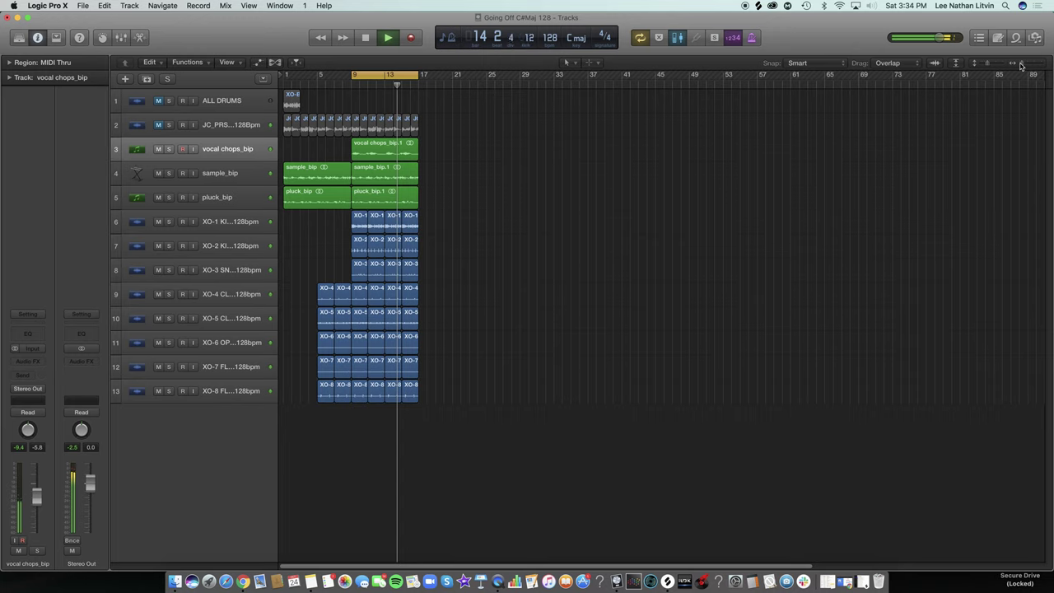